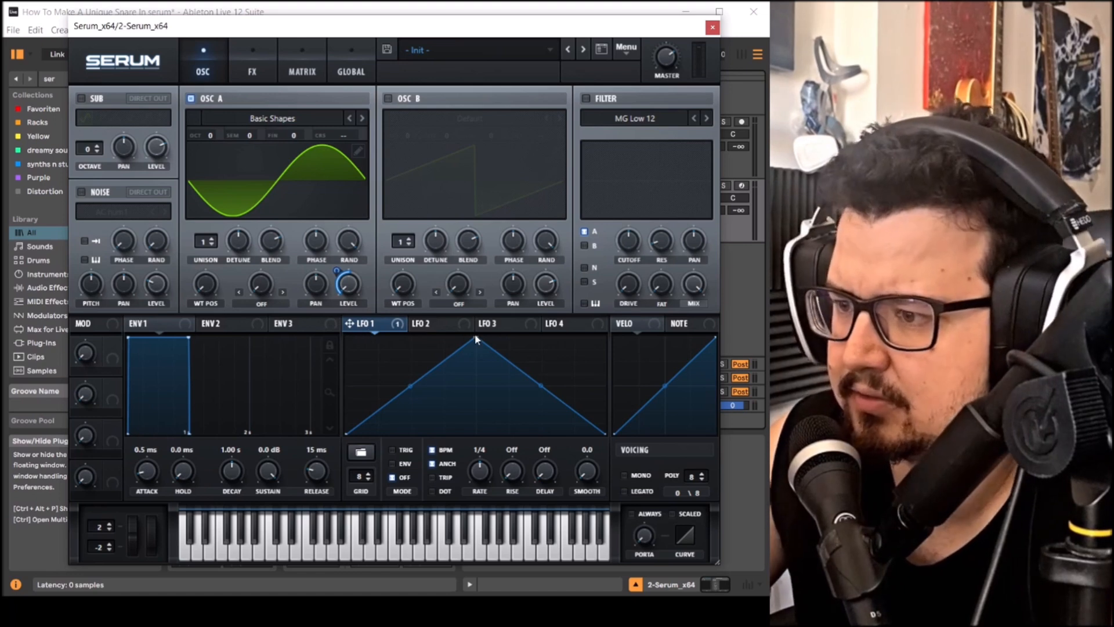
Step: Reshape LFO 1 into a short full-level hold at the start followed by a straight ramp down to zero
{"action": "left_click_drag", "start_coordinate": [475, 337], "coordinate": [385, 337]}
{"action": "double_click", "coordinate": [387, 351]}
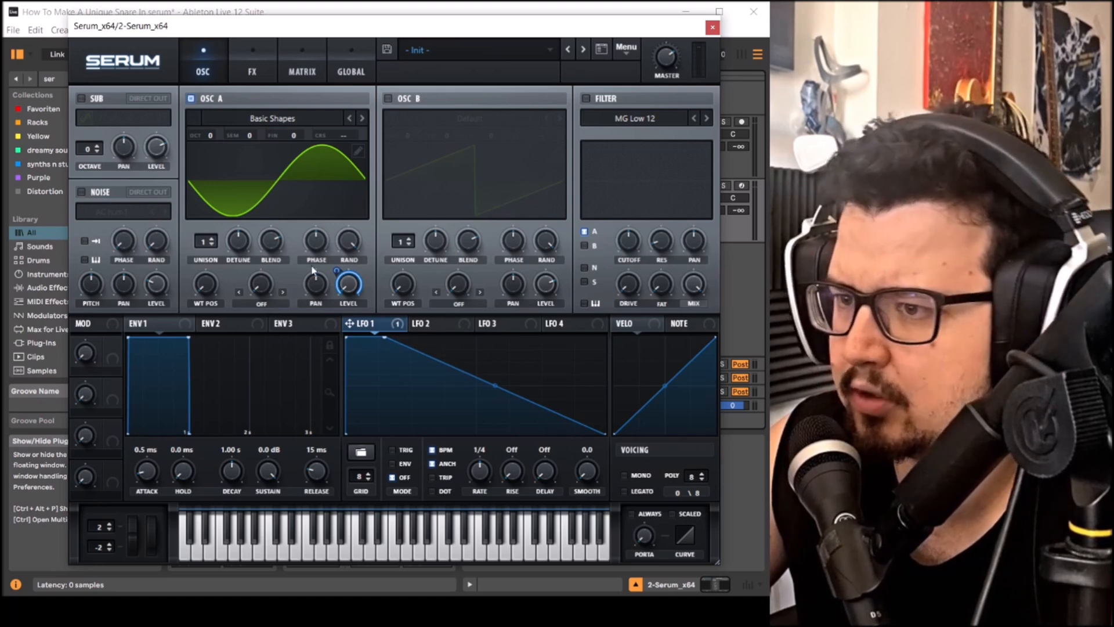
Step: Close the synth window, arm the Serum track and record a short MIDI note starting at bar 9
{"action": "left_click", "coordinate": [712, 27]}
{"action": "left_click", "coordinate": [741, 186]}
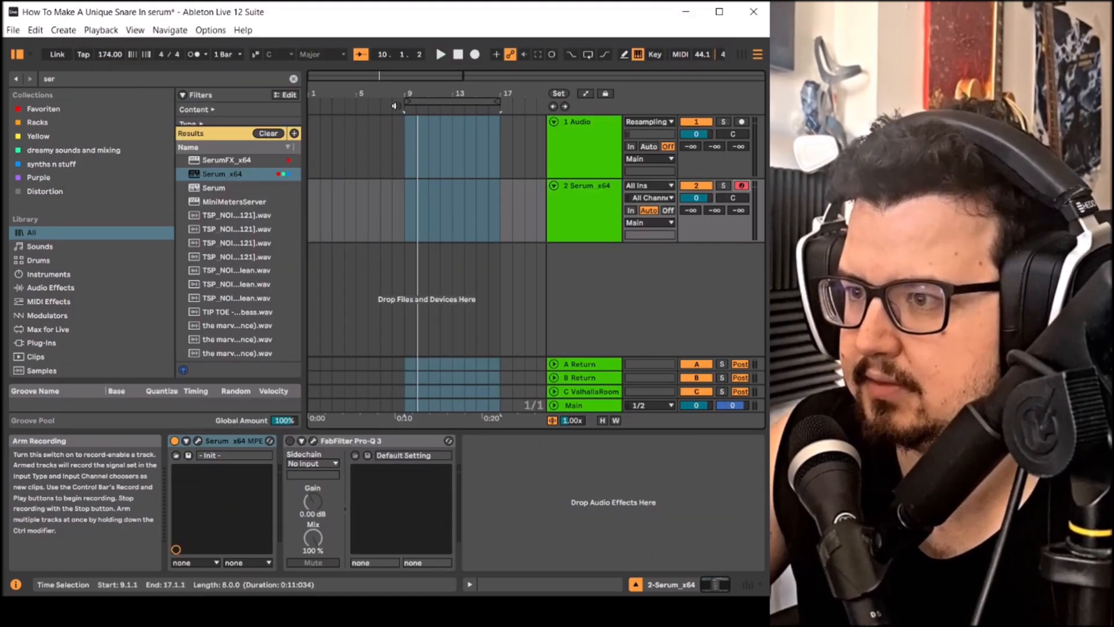
{"action": "left_click", "coordinate": [476, 55]}
{"action": "scroll", "coordinate": [411, 204], "scroll_direction": "up", "scroll_amount": 5}
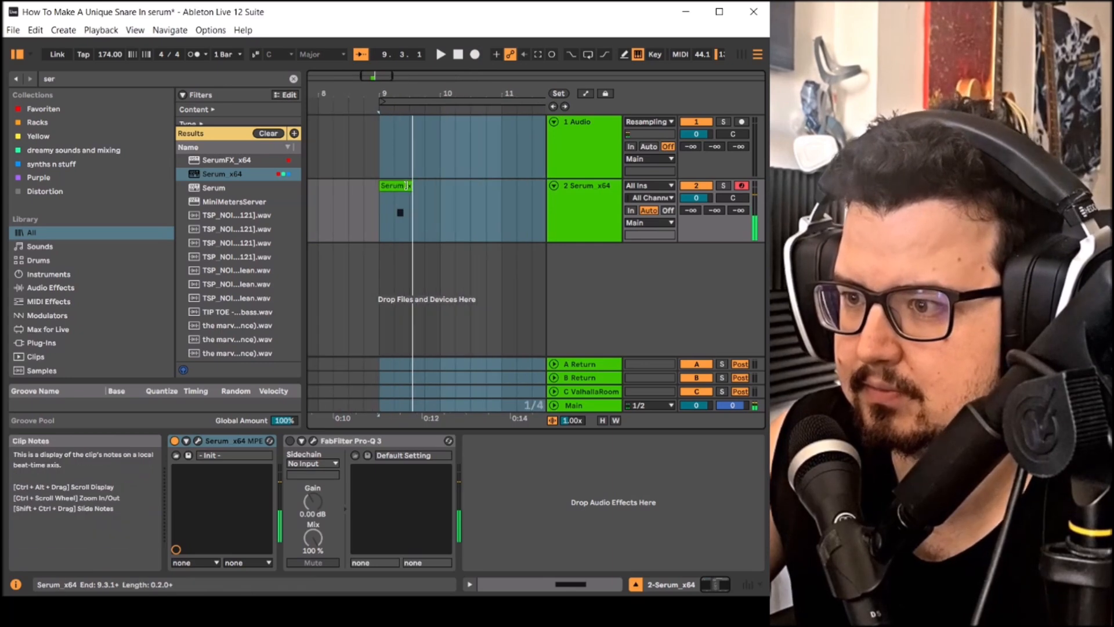
Step: Extend the recorded clip to one bar, place E3 notes on beats 2 and 4, and play the pattern back
{"action": "left_click", "coordinate": [404, 186]}
{"action": "left_click_drag", "start_coordinate": [411, 185], "coordinate": [441, 186]}
{"action": "double_click", "coordinate": [431, 186]}
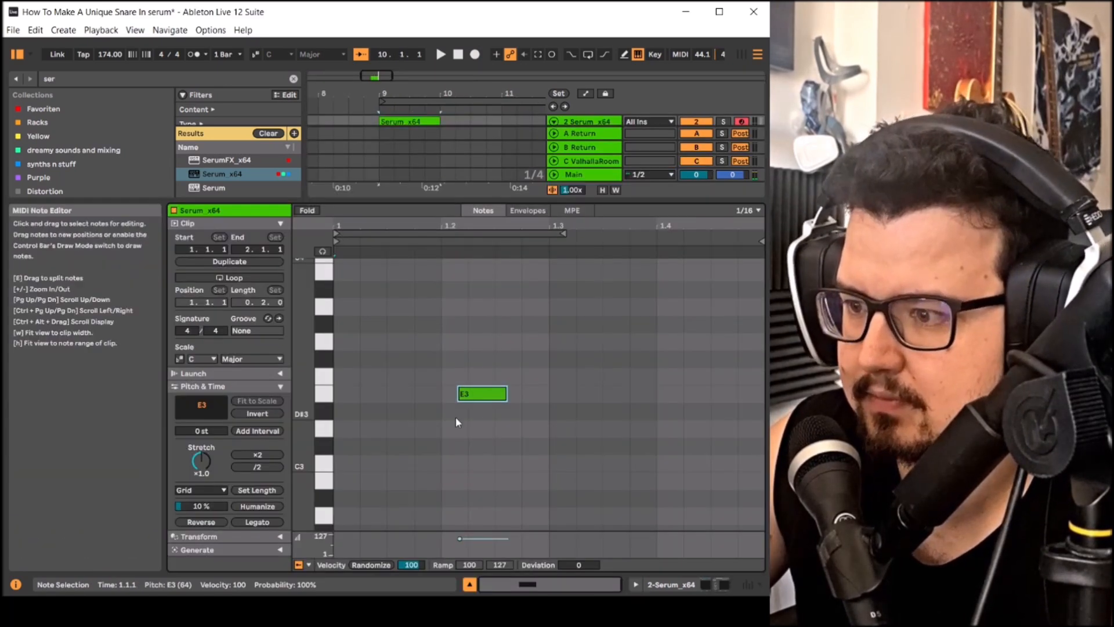
{"action": "left_click_drag", "start_coordinate": [478, 400], "coordinate": [678, 394]}
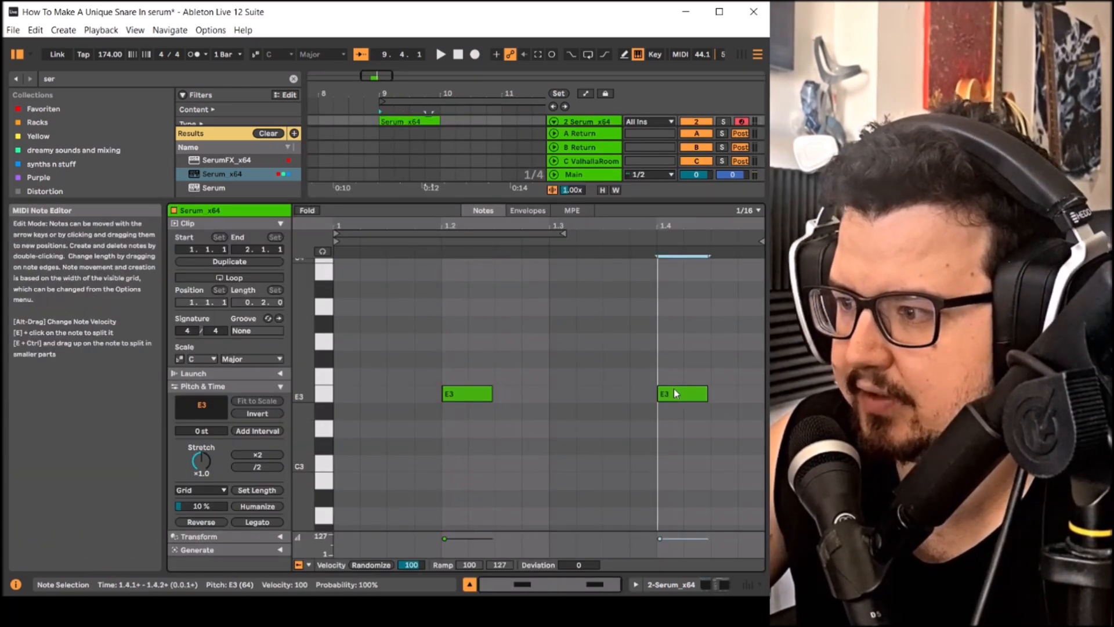
{"action": "key", "text": "space"}
{"action": "key", "text": "Tab"}
{"action": "key", "text": "Tab"}
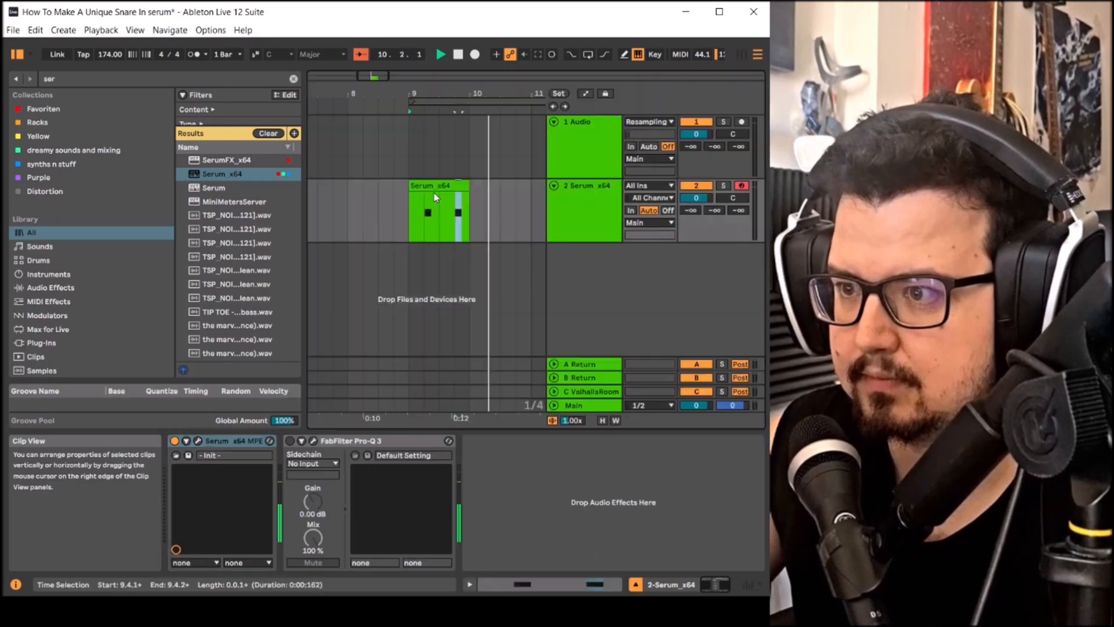
{"action": "key", "text": "space"}
Step: Duplicate the one-bar Serum clip until it fills bars 9 to 17, with looping on for that range
{"action": "left_click", "coordinate": [467, 204]}
{"action": "key", "text": "ctrl+d"}
{"action": "key", "text": "ctrl+d"}
{"action": "key", "text": "ctrl+d"}
{"action": "key", "text": "ctrl+d"}
{"action": "key", "text": "ctrl+d"}
{"action": "key", "text": "ctrl+d"}
{"action": "key", "text": "ctrl+d"}
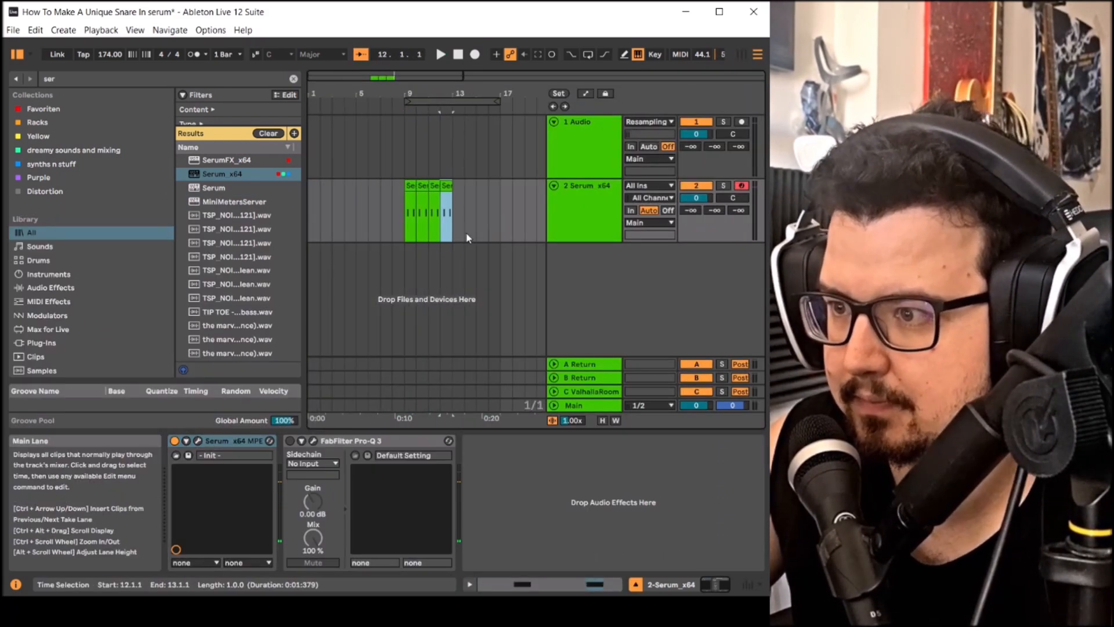
{"action": "left_click", "coordinate": [470, 103]}
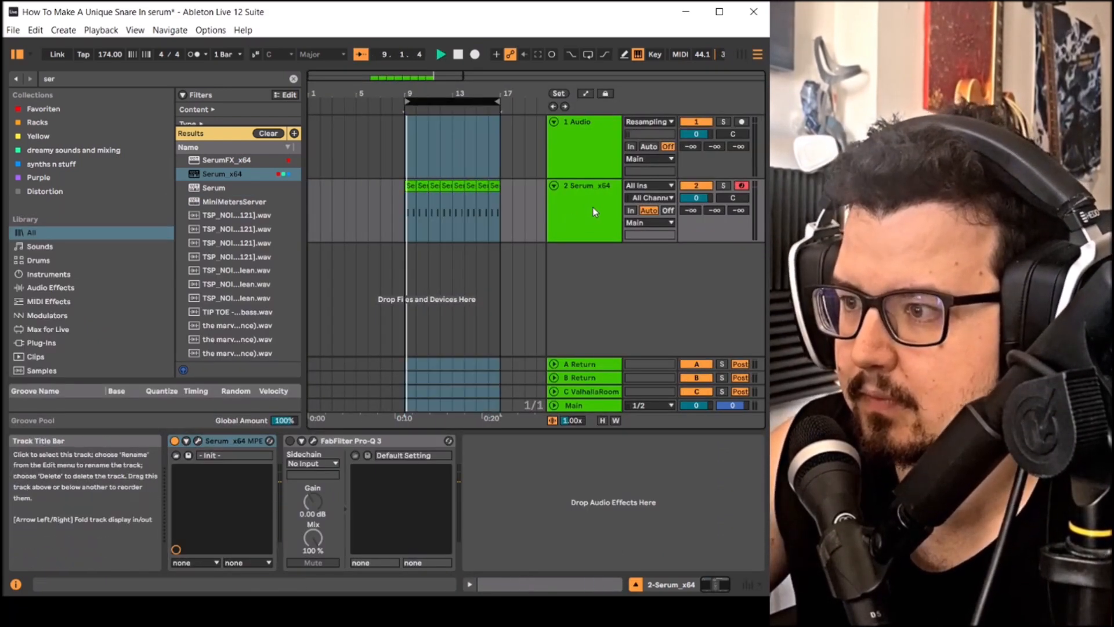
Step: Reopen the Serum window and tighten LFO 1 with a shorter hold and an added zero-level point before the middle
{"action": "left_click", "coordinate": [593, 208]}
{"action": "left_click", "coordinate": [198, 441]}
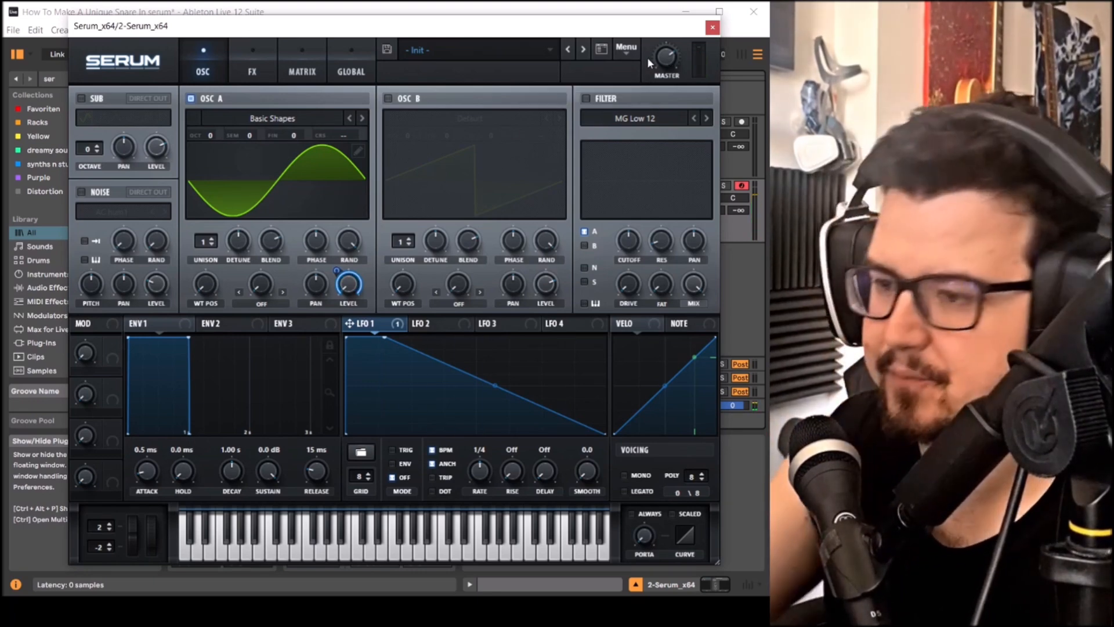
{"action": "double_click", "coordinate": [545, 403]}
{"action": "left_click_drag", "start_coordinate": [546, 402], "coordinate": [441, 492]}
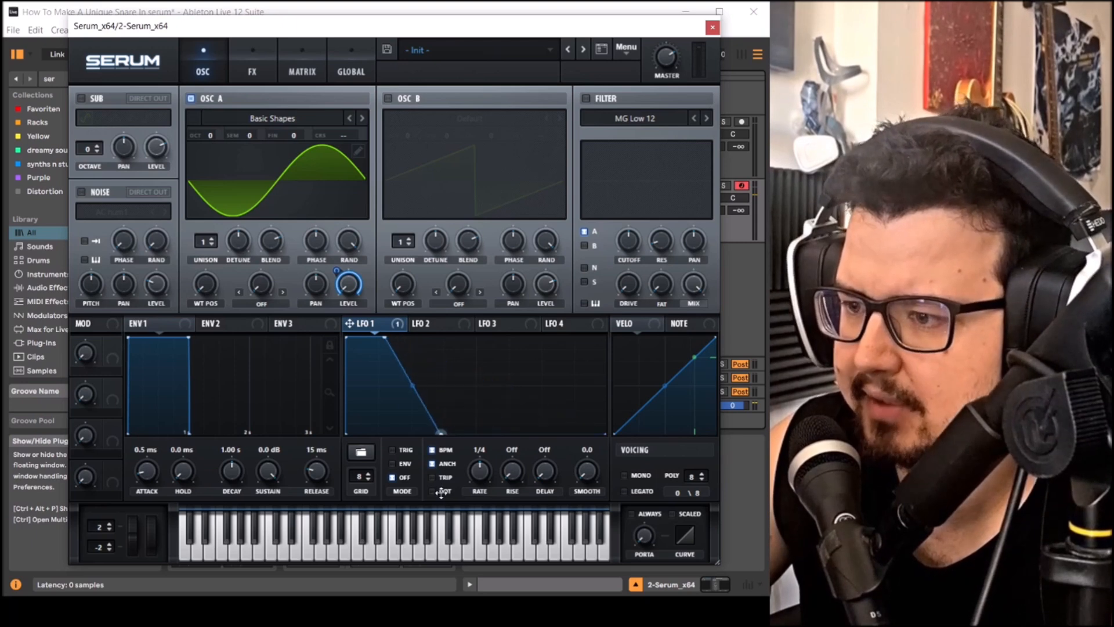
{"action": "left_click_drag", "start_coordinate": [384, 337], "coordinate": [367, 319]}
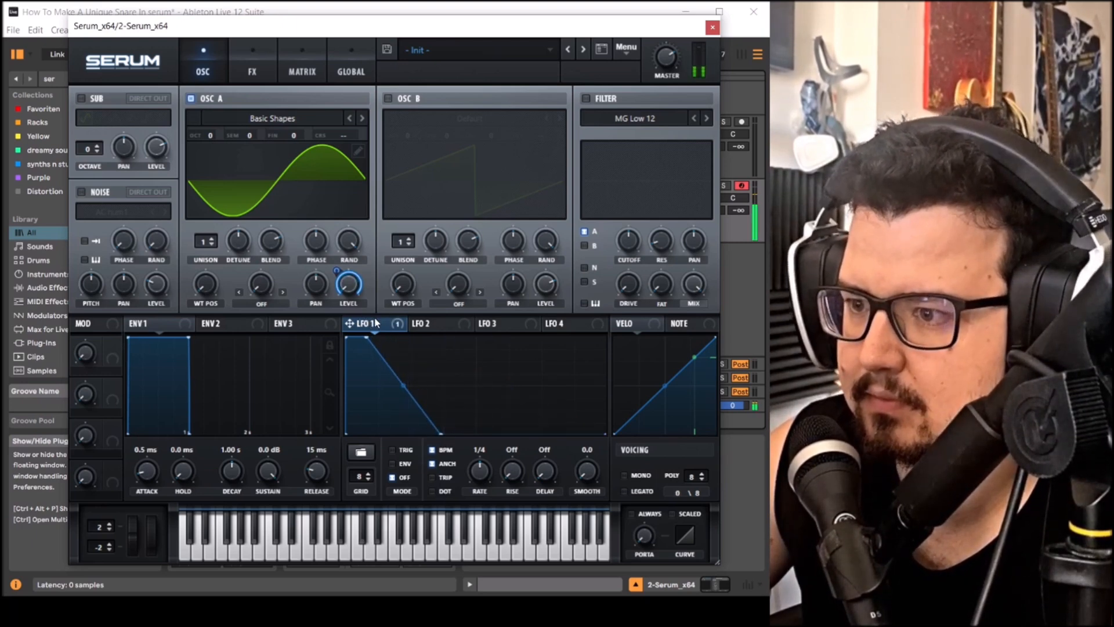
Step: Route LFO 2 to the global master tuning in the modulation matrix with a small positive amount
{"action": "left_click", "coordinate": [429, 323]}
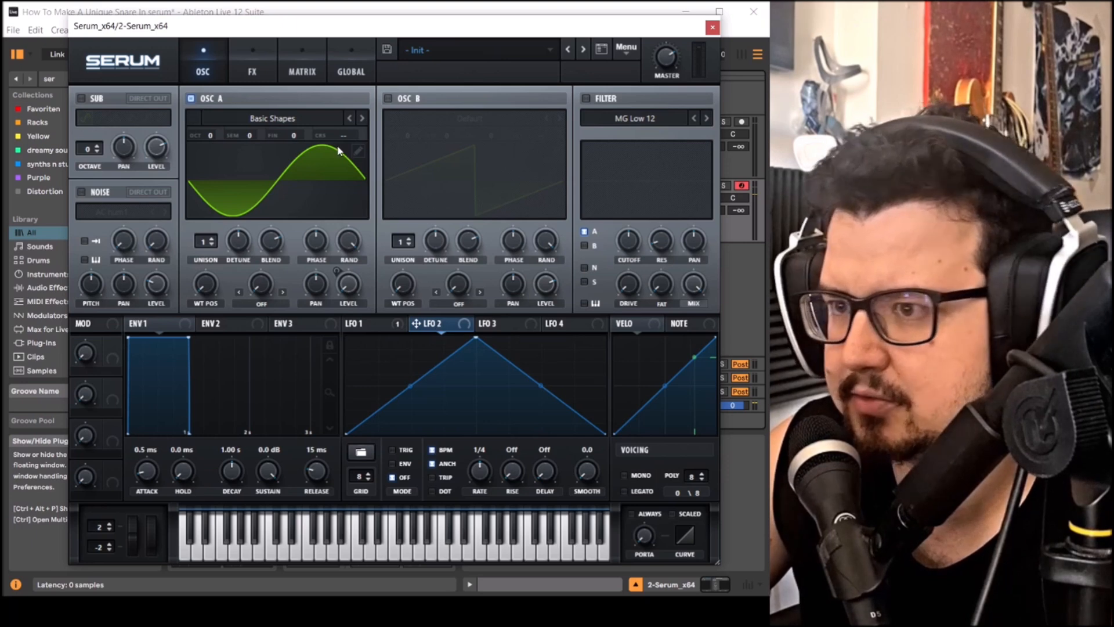
{"action": "left_click", "coordinate": [270, 75]}
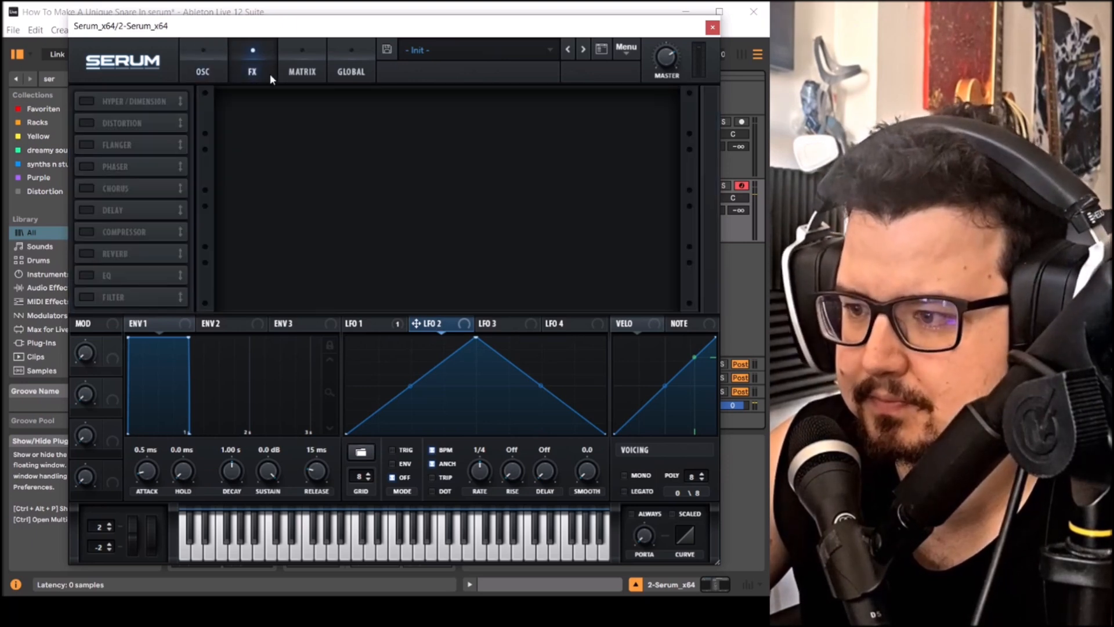
{"action": "left_click", "coordinate": [344, 69]}
{"action": "left_click", "coordinate": [319, 61]}
{"action": "left_click", "coordinate": [108, 139]}
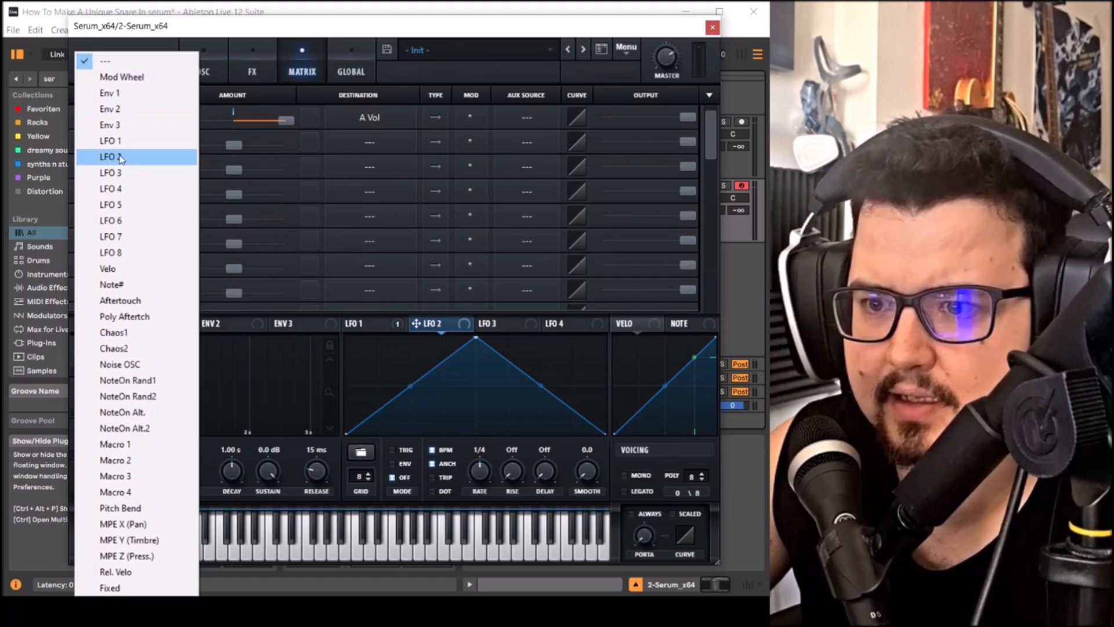
{"action": "left_click", "coordinate": [119, 157]}
{"action": "left_click", "coordinate": [349, 145]}
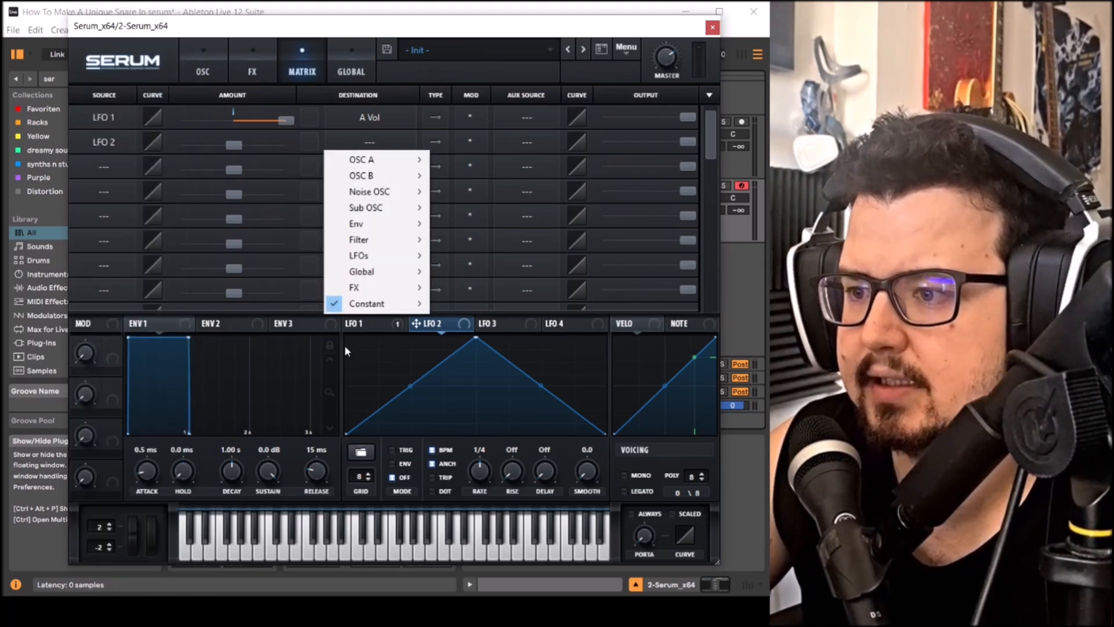
{"action": "mouse_move", "coordinate": [371, 272]}
{"action": "left_click", "coordinate": [479, 271]}
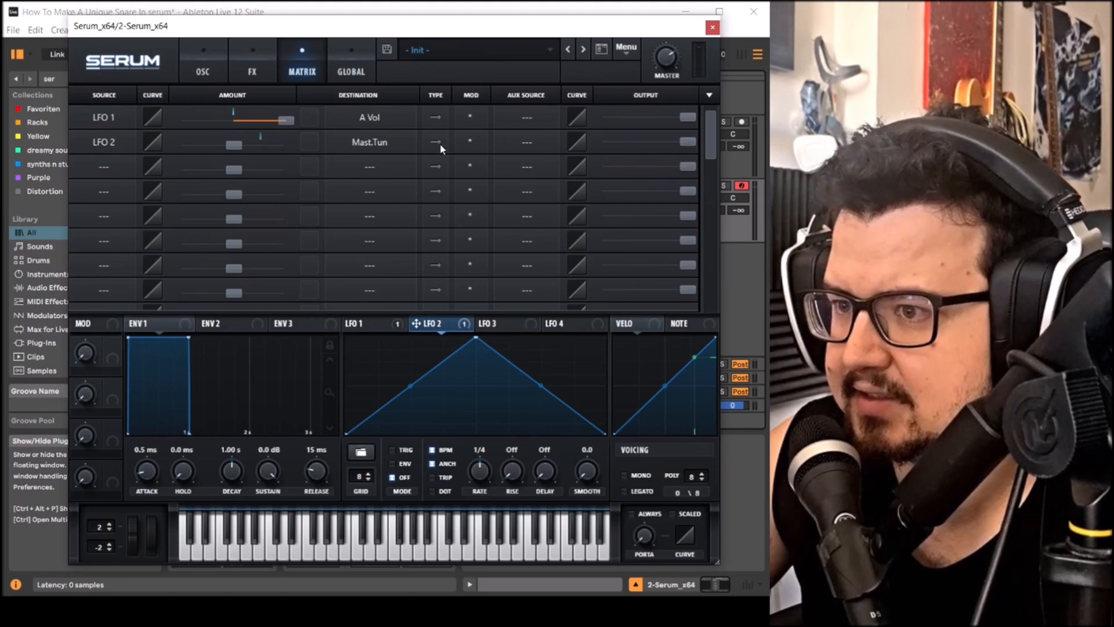
{"action": "left_click_drag", "start_coordinate": [233, 145], "coordinate": [243, 145]}
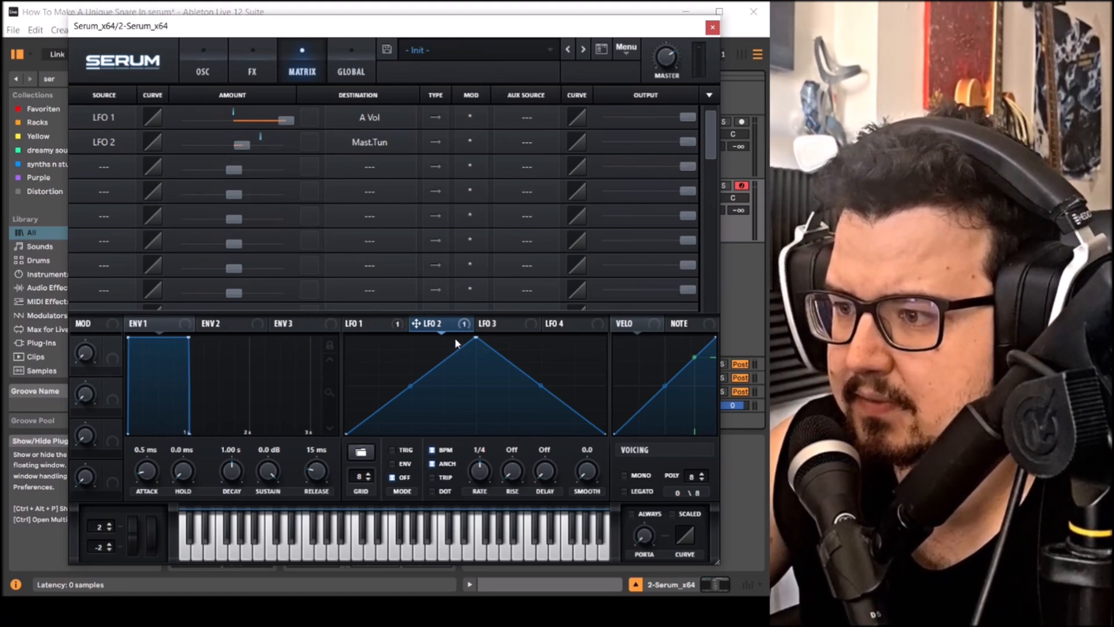
Step: Shape LFO 2 as a very short, inward-curved decay from full level at the start to zero
{"action": "left_click_drag", "start_coordinate": [475, 337], "coordinate": [289, 270]}
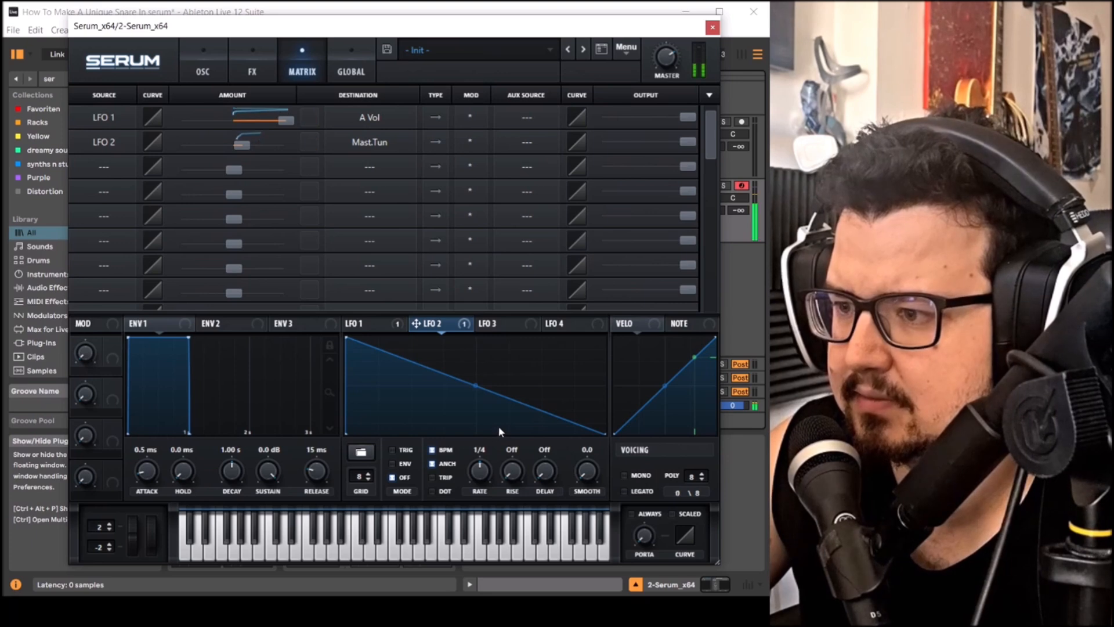
{"action": "double_click", "coordinate": [531, 406]}
{"action": "left_click_drag", "start_coordinate": [531, 406], "coordinate": [368, 466]}
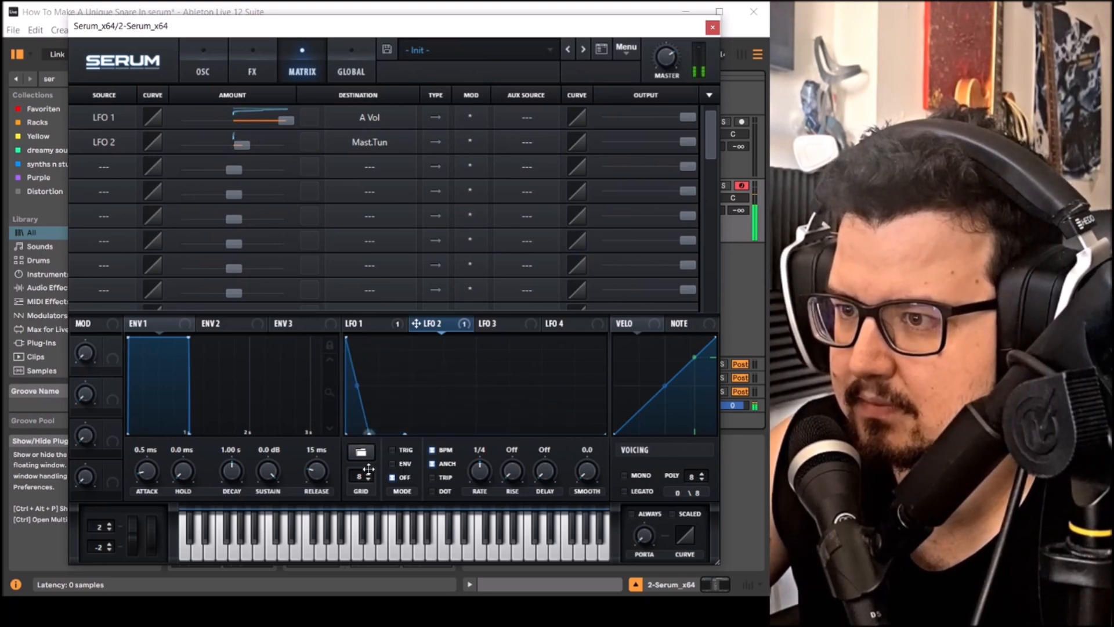
{"action": "left_click_drag", "start_coordinate": [356, 384], "coordinate": [353, 403]}
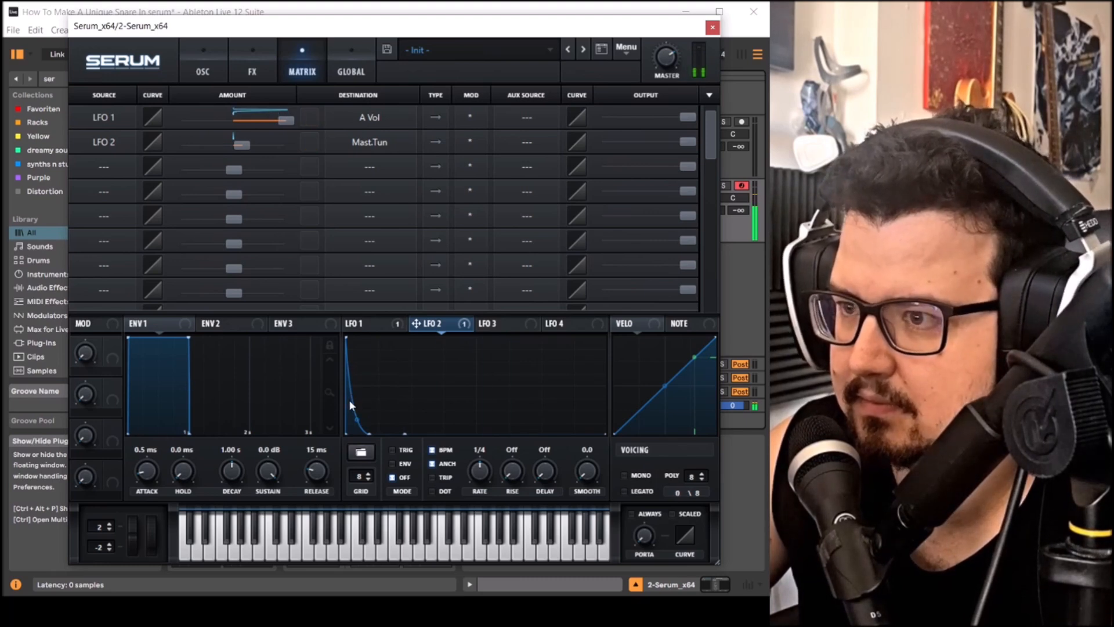
Step: Lower oscillator A's octave to -2
{"action": "left_click", "coordinate": [206, 71]}
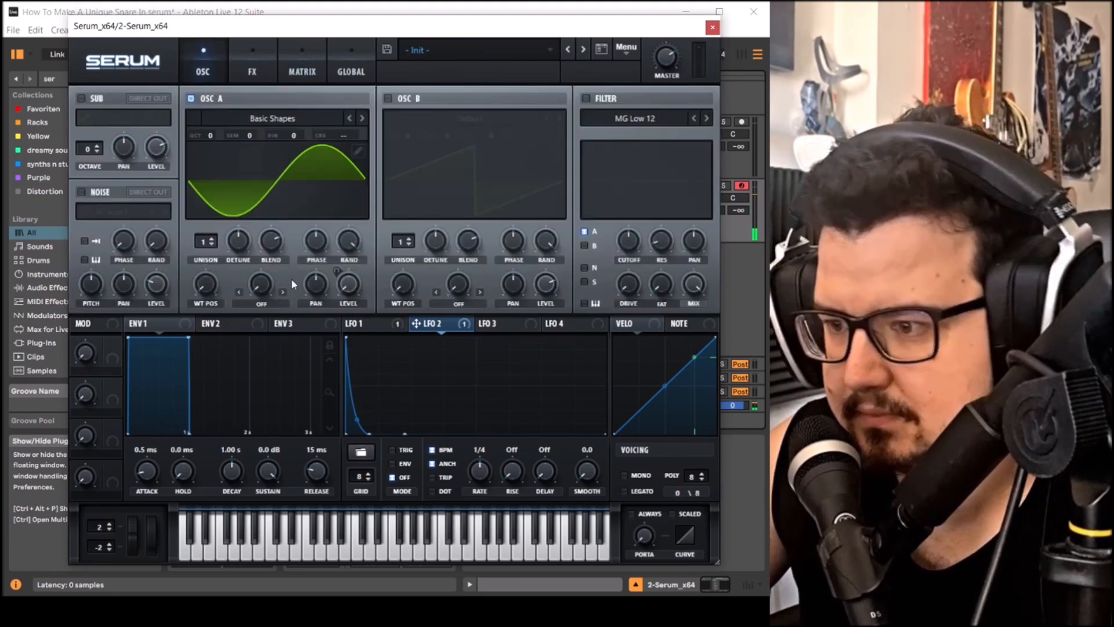
{"action": "left_click", "coordinate": [368, 329]}
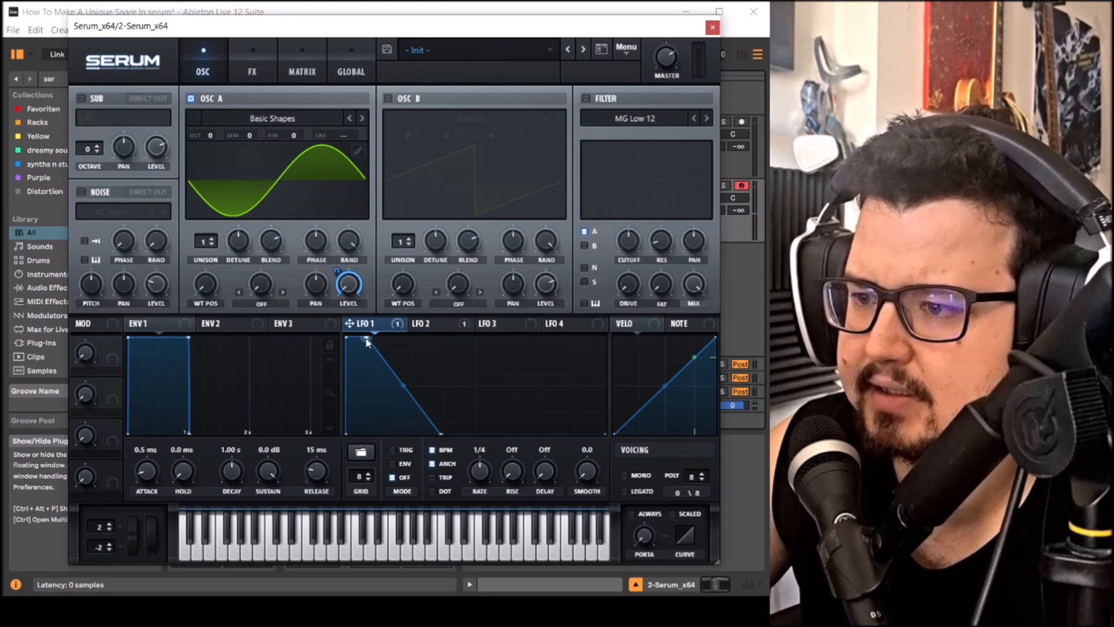
{"action": "left_click_drag", "start_coordinate": [218, 135], "coordinate": [214, 148]}
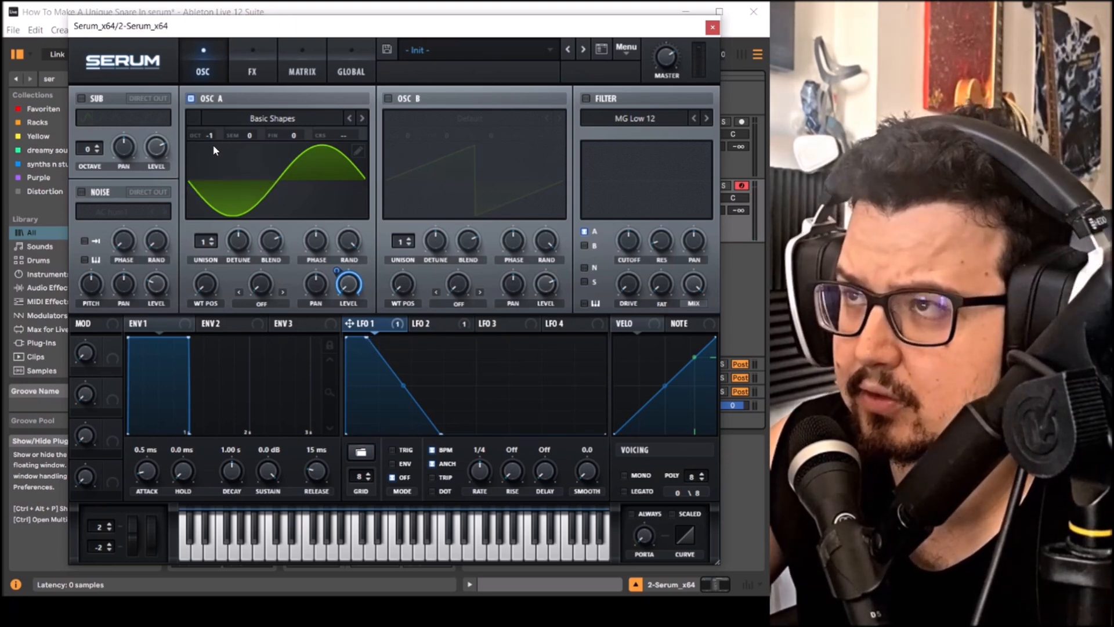
{"action": "left_click_drag", "start_coordinate": [212, 140], "coordinate": [217, 177]}
Step: Increase LFO 2's modulation amount on the master tuning and fine-tune its decay curve, keeping the peak at the very start
{"action": "left_click", "coordinate": [429, 324]}
{"action": "left_click", "coordinate": [251, 68]}
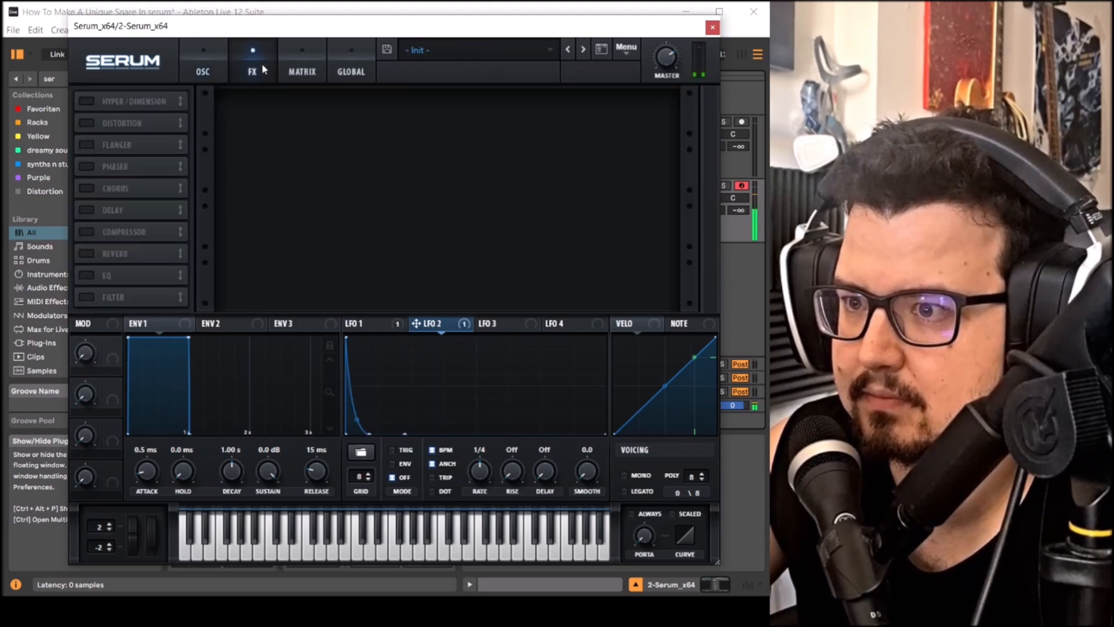
{"action": "left_click", "coordinate": [301, 75]}
{"action": "left_click_drag", "start_coordinate": [242, 145], "coordinate": [271, 148]}
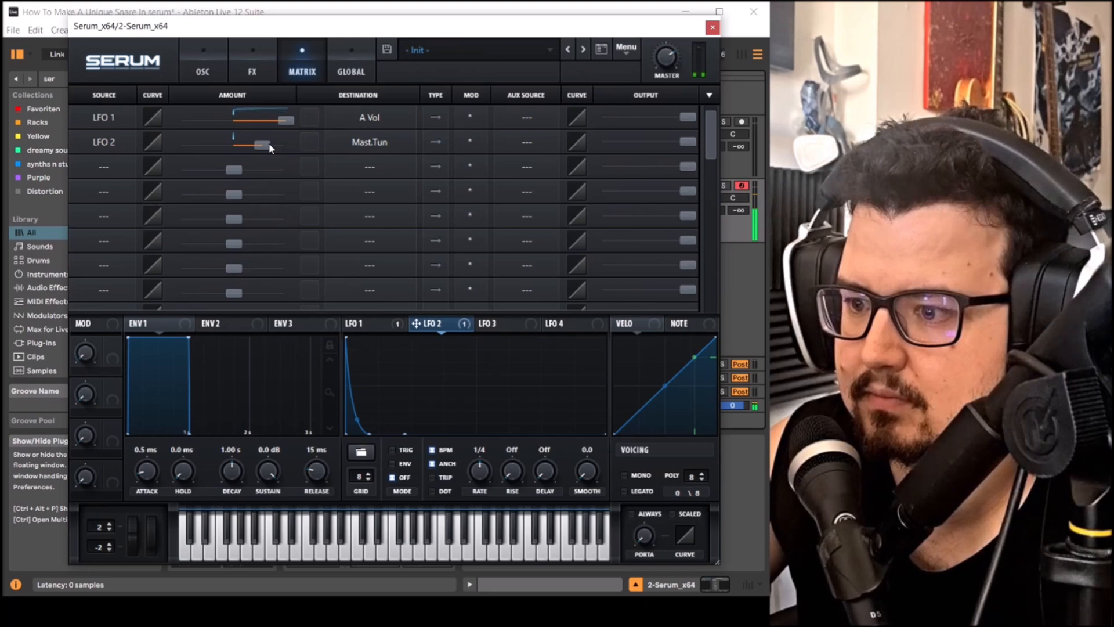
{"action": "left_click_drag", "start_coordinate": [358, 419], "coordinate": [358, 415]}
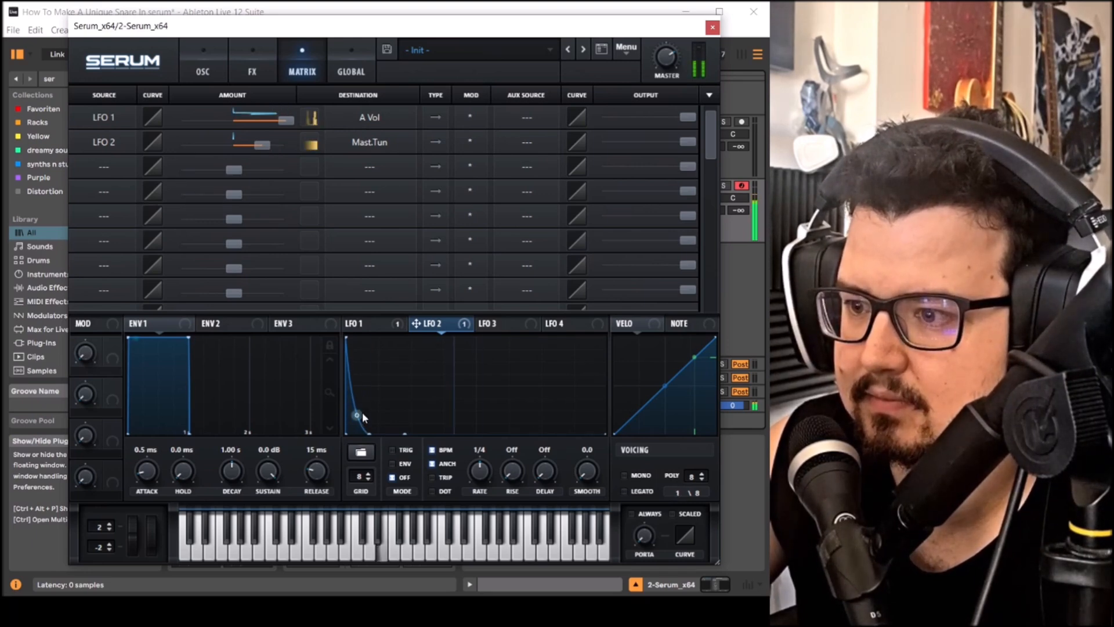
{"action": "left_click_drag", "start_coordinate": [350, 372], "coordinate": [356, 398]}
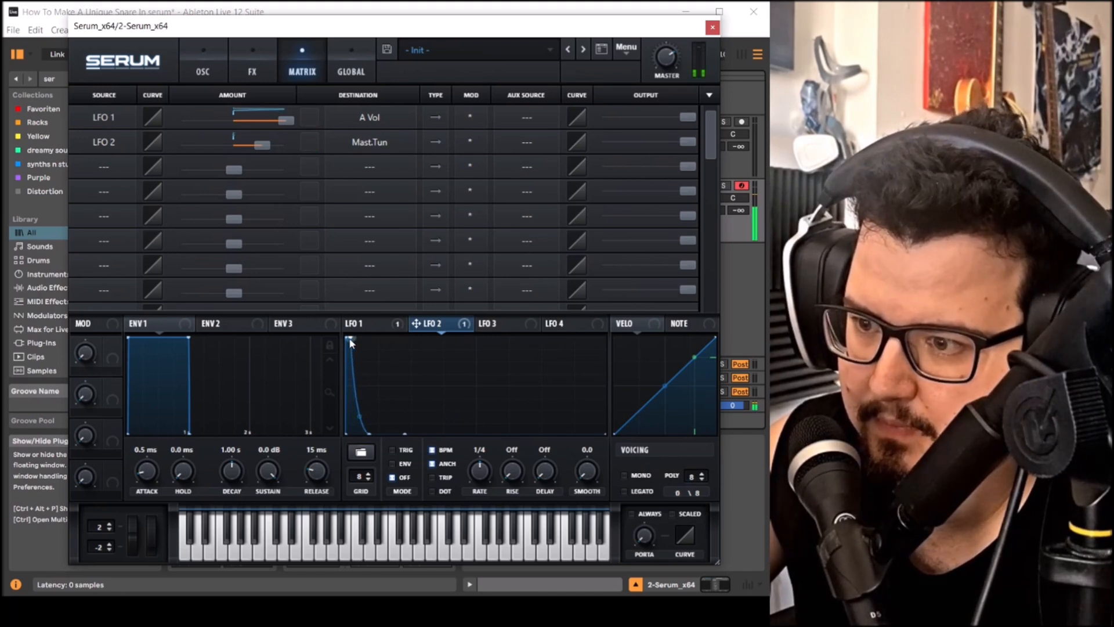
{"action": "left_click_drag", "start_coordinate": [350, 338], "coordinate": [342, 335]}
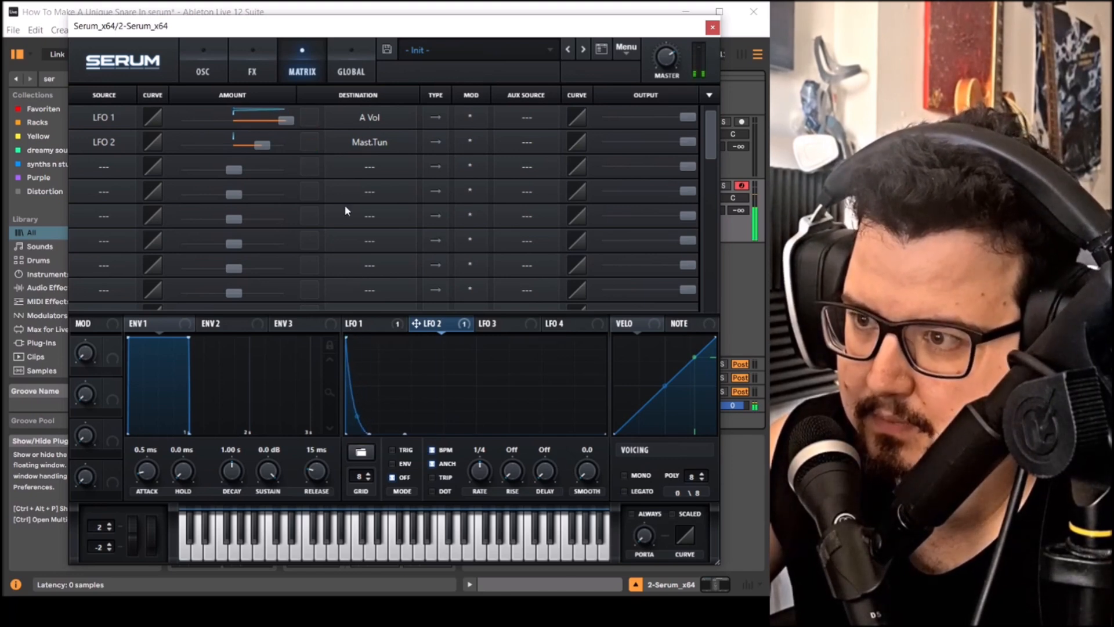
Step: Shorten LFO 1's hold and steepen its decay so oscillator A's level drops to zero much sooner
{"action": "left_click", "coordinate": [225, 76]}
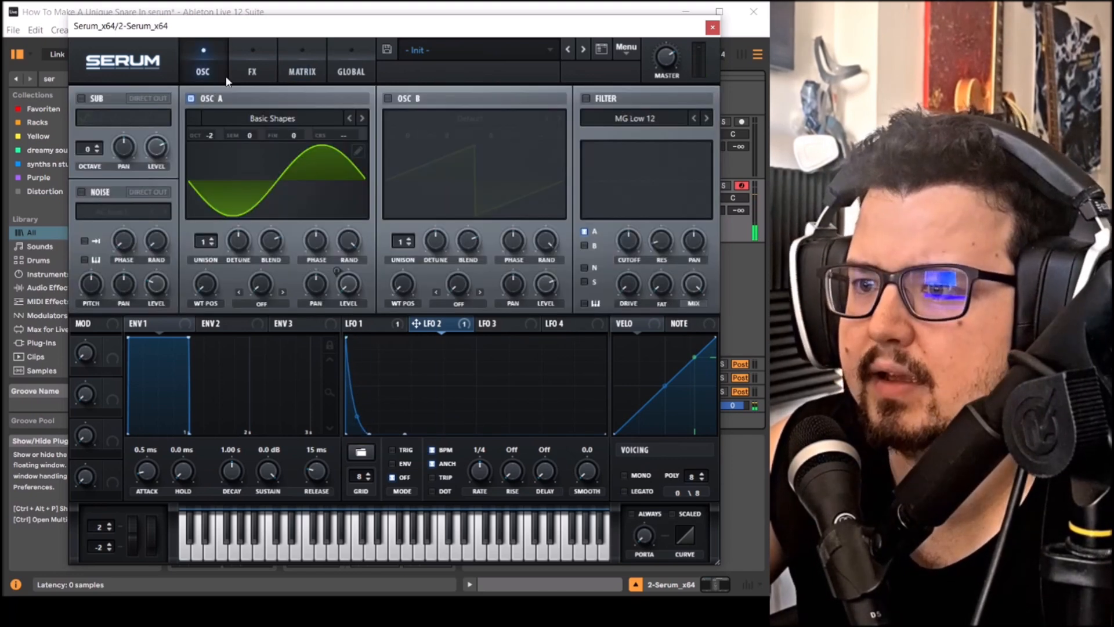
{"action": "left_click", "coordinate": [376, 325]}
{"action": "left_click_drag", "start_coordinate": [439, 435], "coordinate": [384, 434]}
{"action": "left_click_drag", "start_coordinate": [365, 342], "coordinate": [353, 320]}
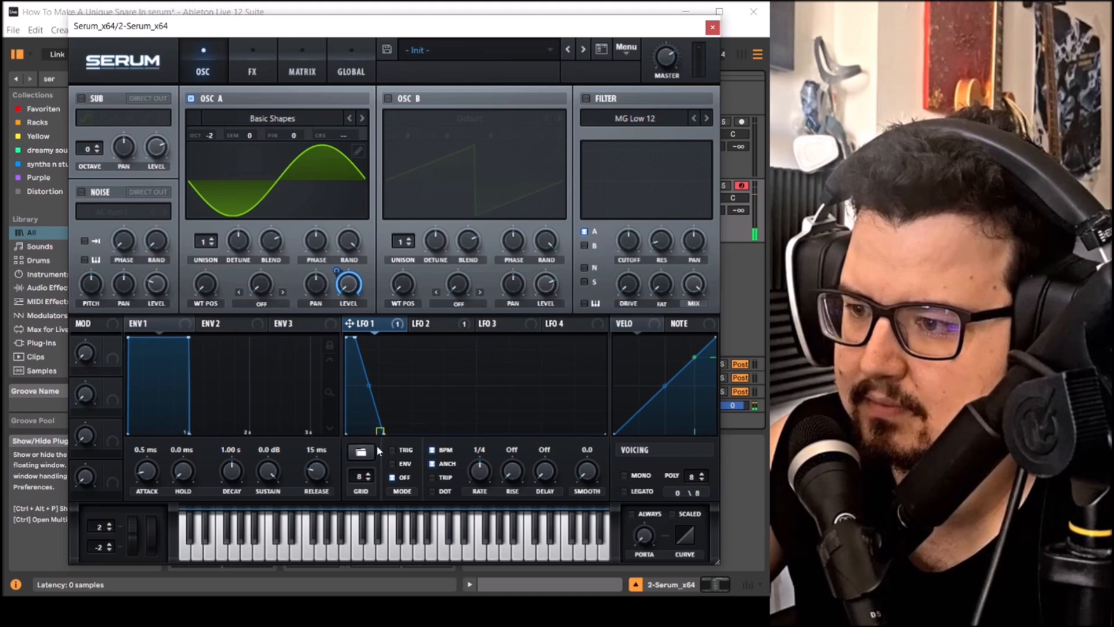
{"action": "left_click_drag", "start_coordinate": [383, 434], "coordinate": [374, 444]}
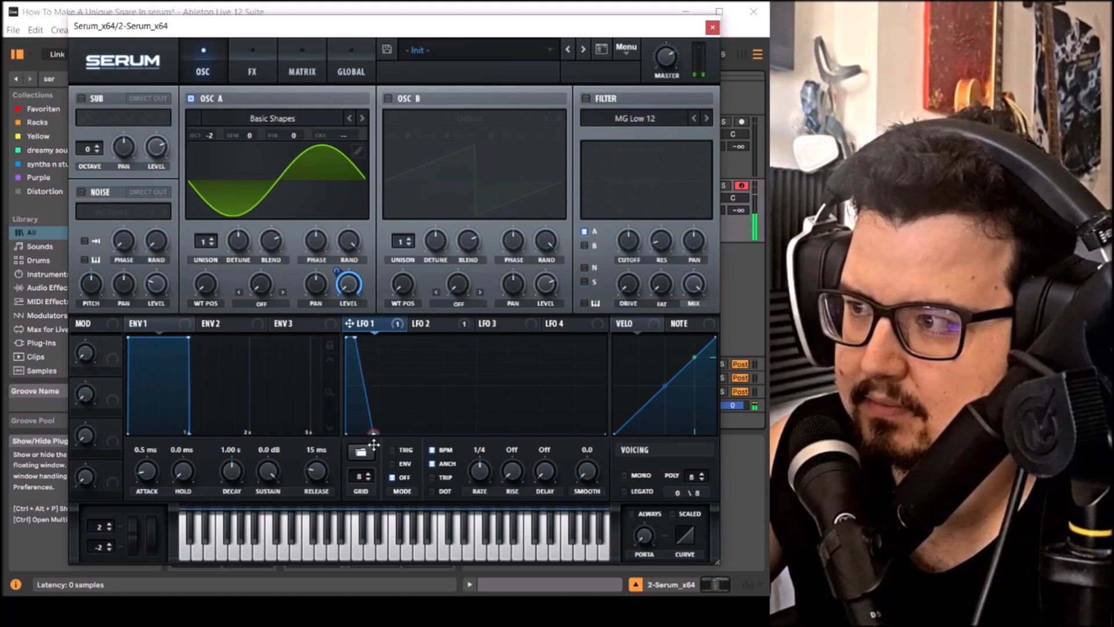
{"action": "left_click_drag", "start_coordinate": [660, 61], "coordinate": [664, 52]}
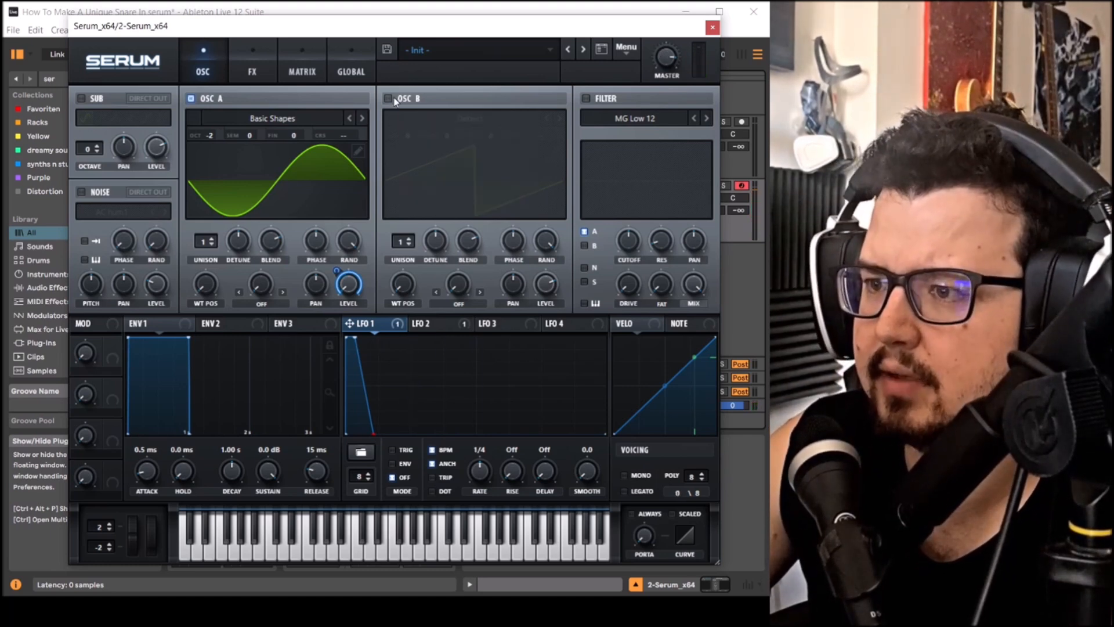
Step: Enable oscillator B and load the Analog wavetable Basic Shapes into it
{"action": "left_click", "coordinate": [400, 99]}
{"action": "left_click", "coordinate": [470, 118]}
{"action": "mouse_move", "coordinate": [552, 136]}
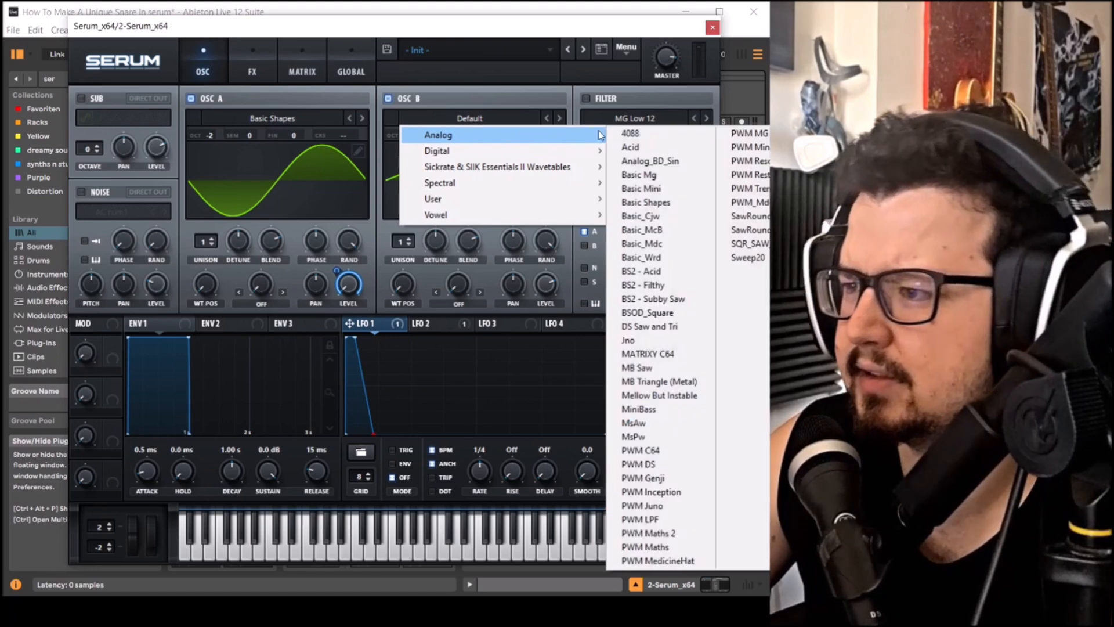
{"action": "left_click", "coordinate": [670, 204]}
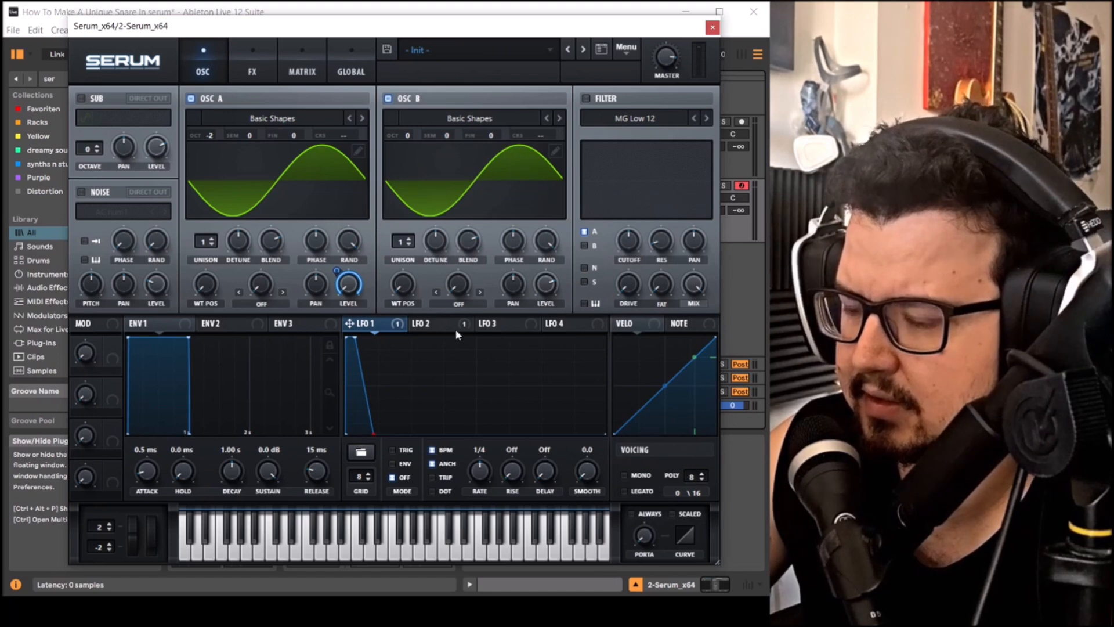
Step: Assign LFO 3 to oscillator B's level and move the LFO's peak close to the start
{"action": "left_click", "coordinate": [489, 323]}
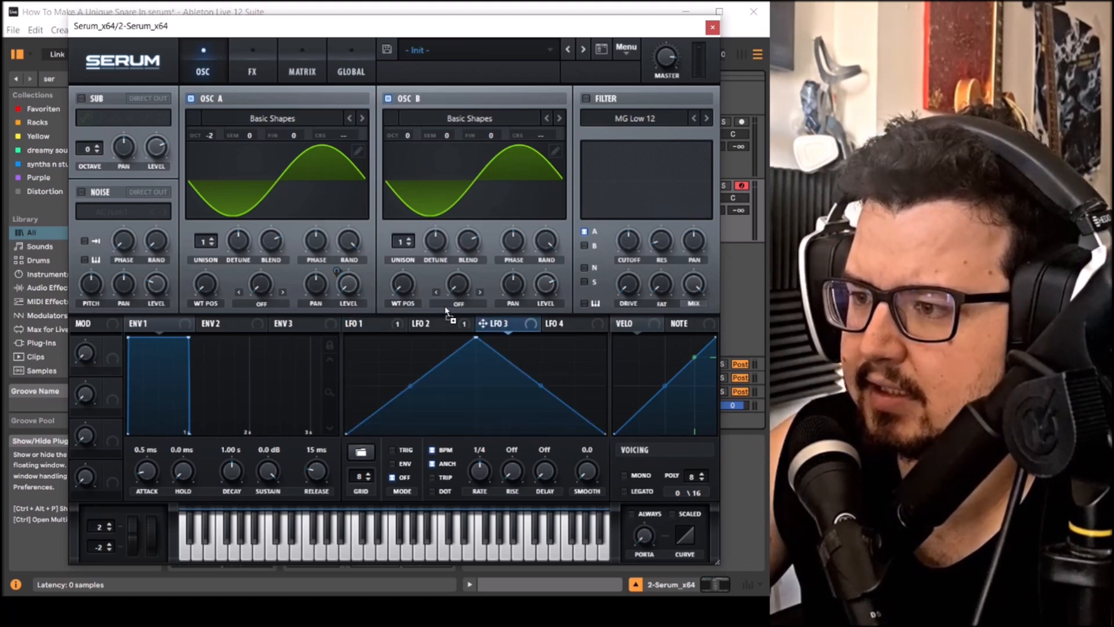
{"action": "left_click_drag", "start_coordinate": [552, 290], "coordinate": [549, 287]}
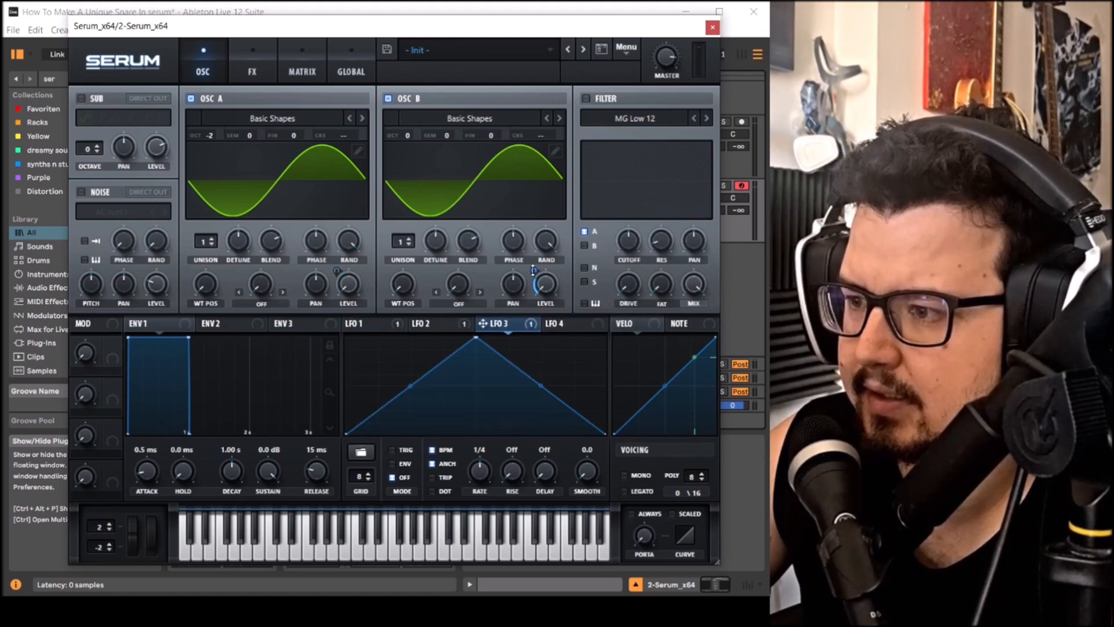
{"action": "left_click_drag", "start_coordinate": [471, 339], "coordinate": [370, 338]}
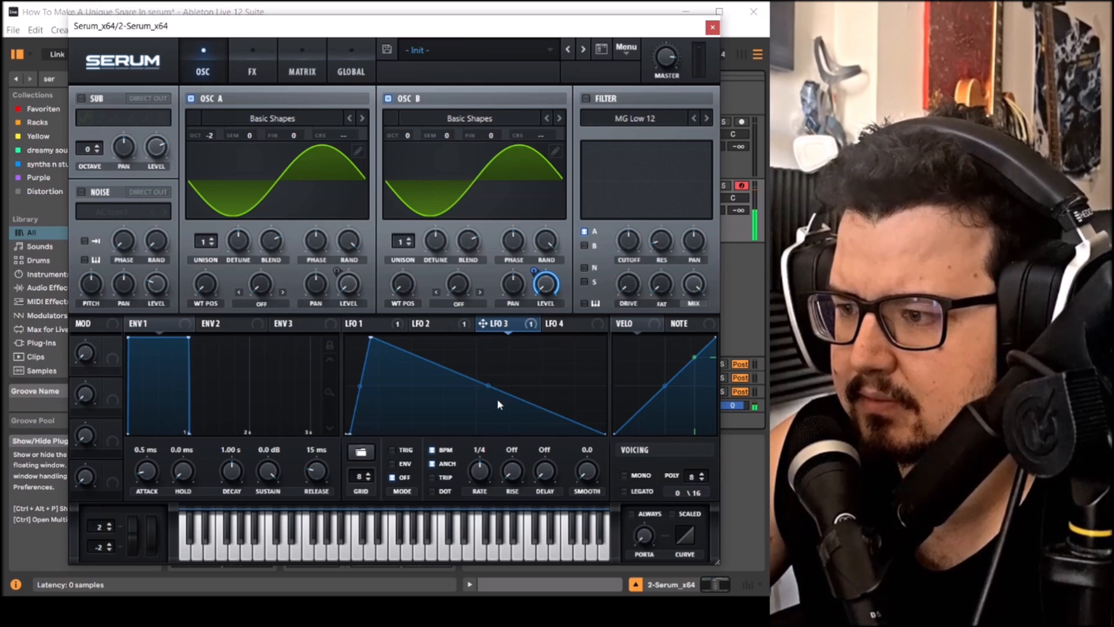
Step: Shape LFO 3 with a short hold at the peak and a concave decay reaching zero about two thirds along
{"action": "double_click", "coordinate": [520, 399]}
{"action": "left_click_drag", "start_coordinate": [520, 400], "coordinate": [517, 456]}
{"action": "left_click_drag", "start_coordinate": [443, 385], "coordinate": [379, 329]}
{"action": "double_click", "coordinate": [383, 354]}
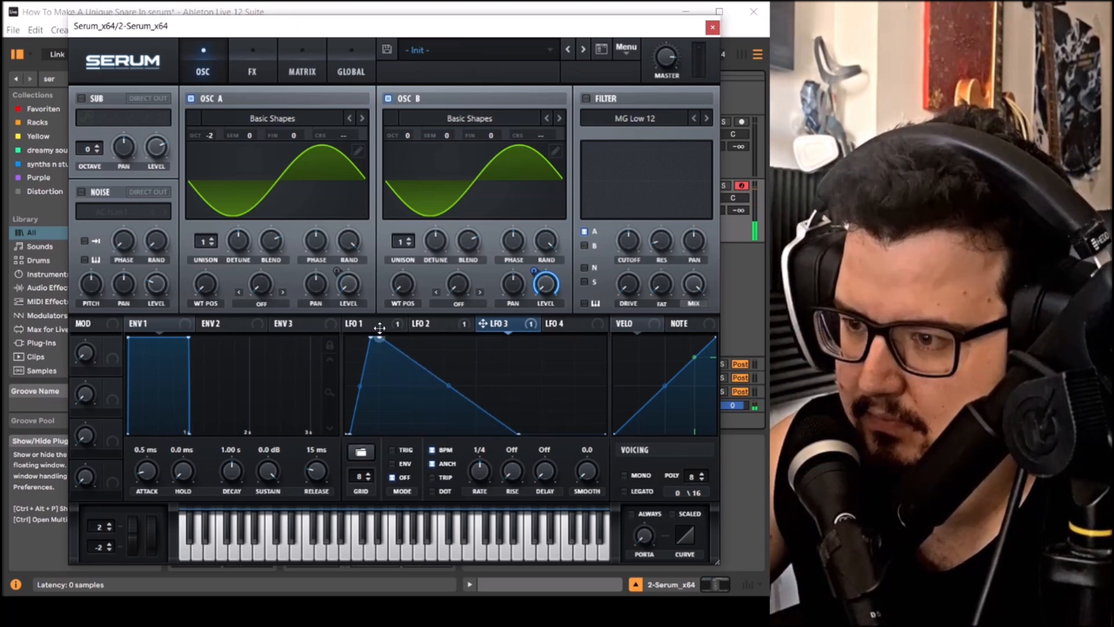
{"action": "left_click_drag", "start_coordinate": [448, 386], "coordinate": [439, 405]}
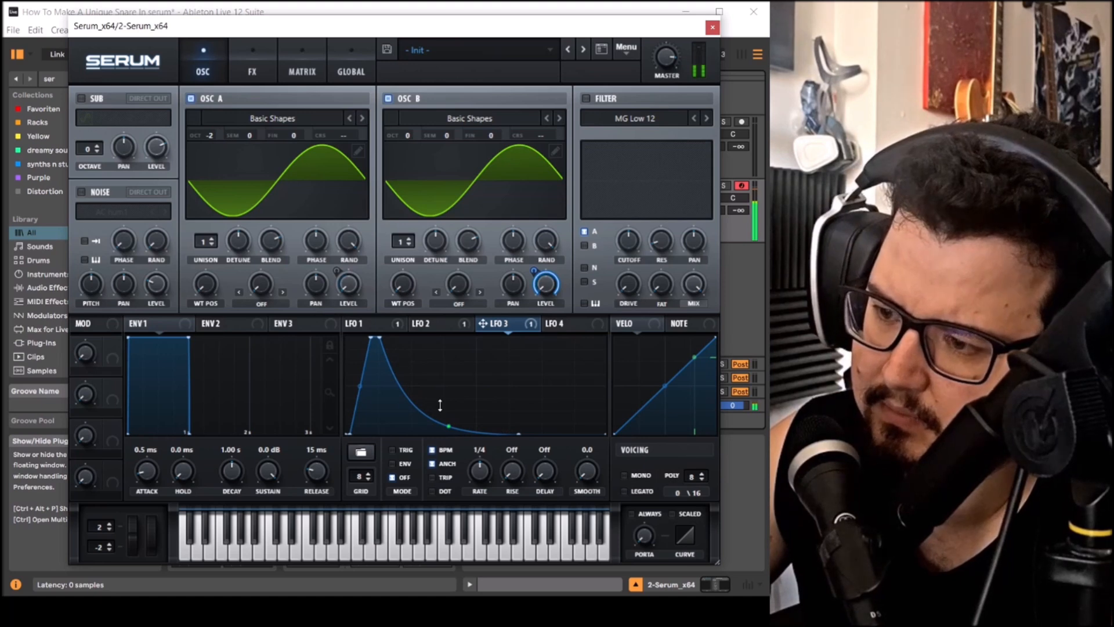
Step: Set oscillator B's octave to -1 and tighten LFO 3 into a narrow peak without hold that decays to zero much sooner
{"action": "left_click_drag", "start_coordinate": [409, 135], "coordinate": [410, 144]}
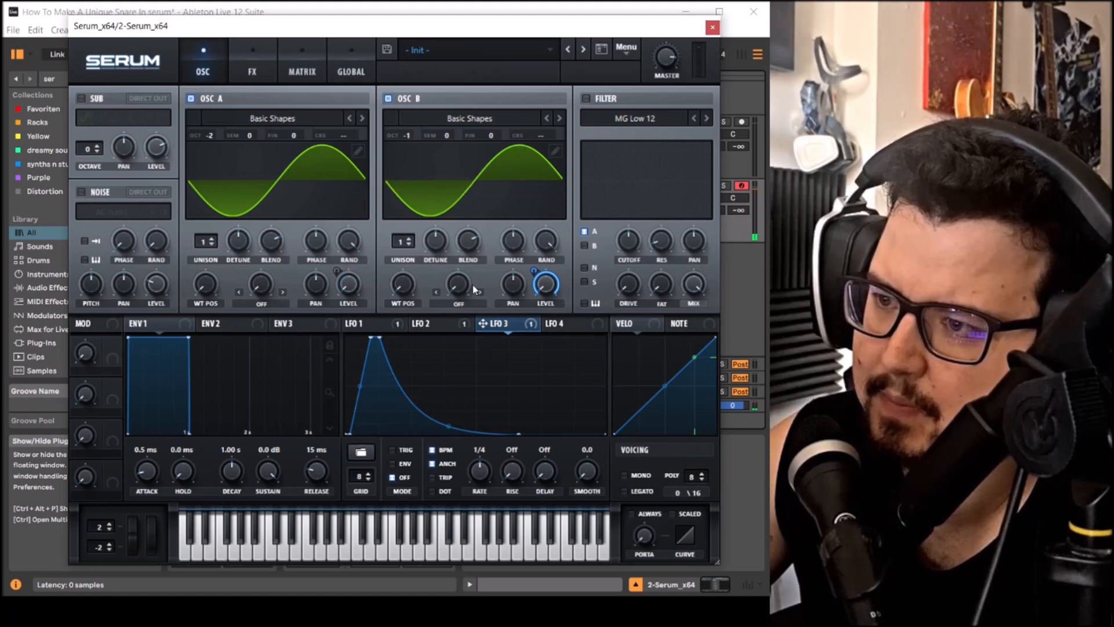
{"action": "left_click_drag", "start_coordinate": [520, 436], "coordinate": [455, 460]}
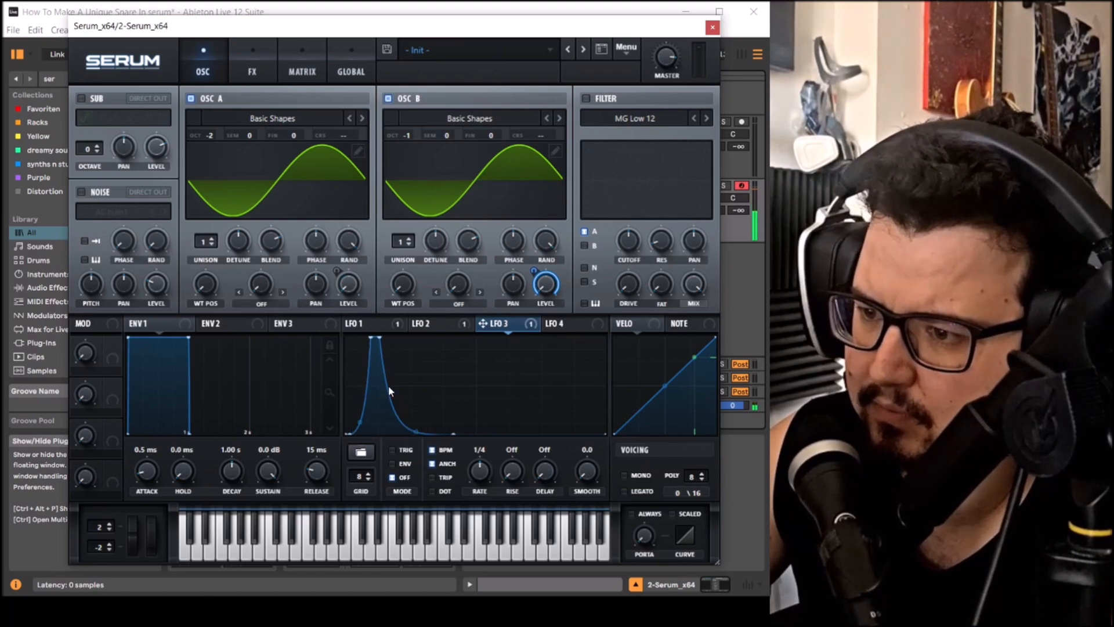
{"action": "left_click_drag", "start_coordinate": [364, 416], "coordinate": [409, 415]}
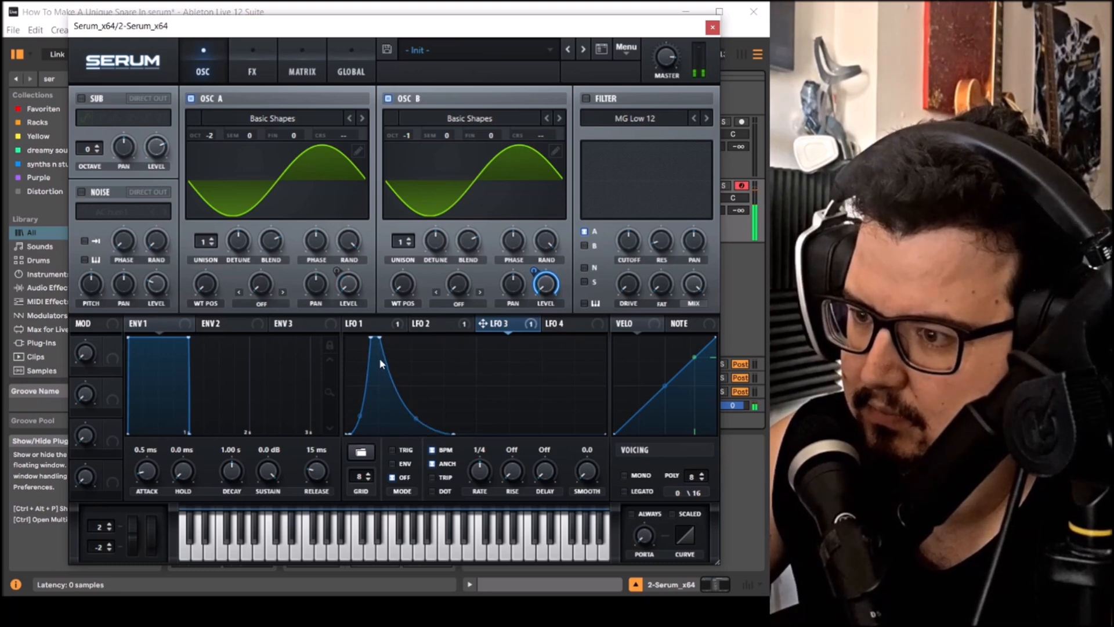
{"action": "left_click_drag", "start_coordinate": [377, 341], "coordinate": [370, 338]}
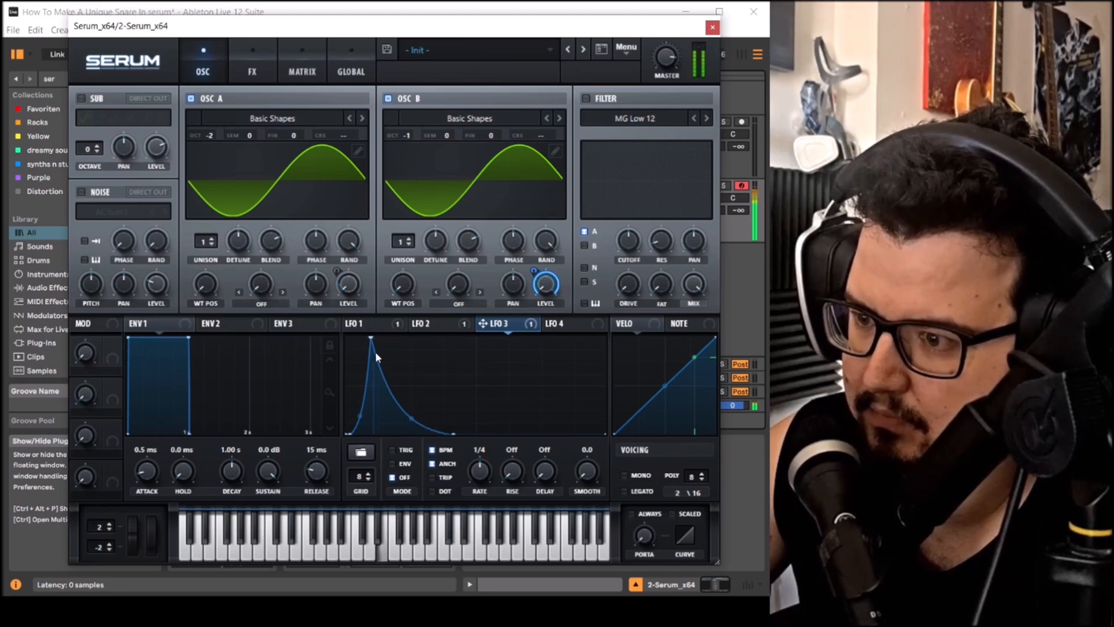
{"action": "left_click_drag", "start_coordinate": [452, 434], "coordinate": [445, 448]}
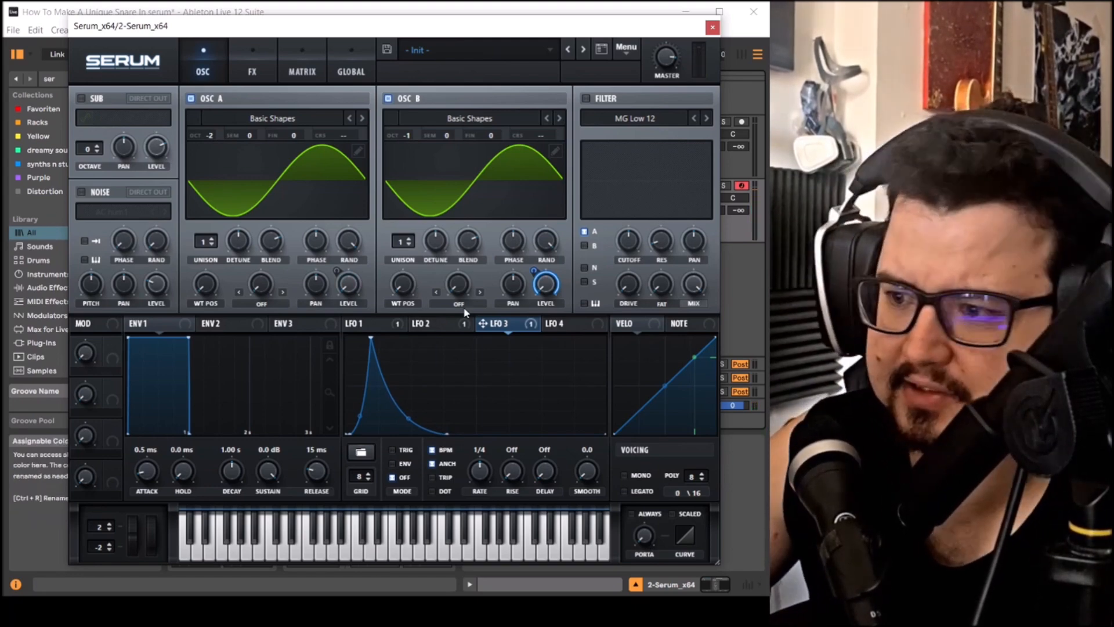
Step: Enable the noise oscillator and load the Analog noise ARP pink, with LFO 4 selected for editing
{"action": "left_click", "coordinate": [576, 328]}
{"action": "left_click", "coordinate": [81, 192]}
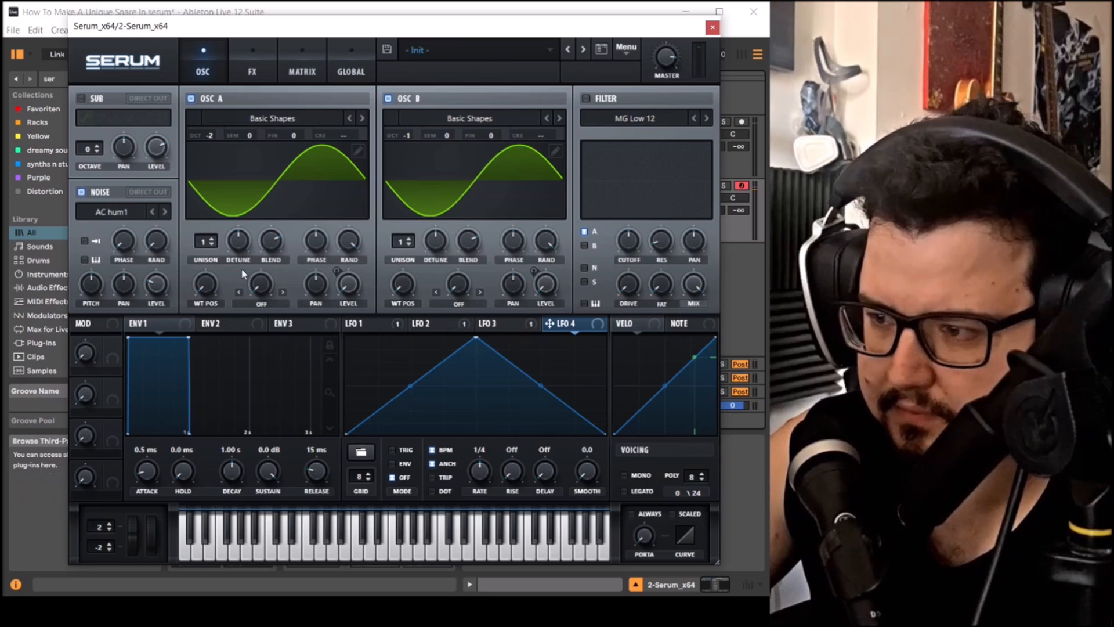
{"action": "left_click", "coordinate": [123, 213]}
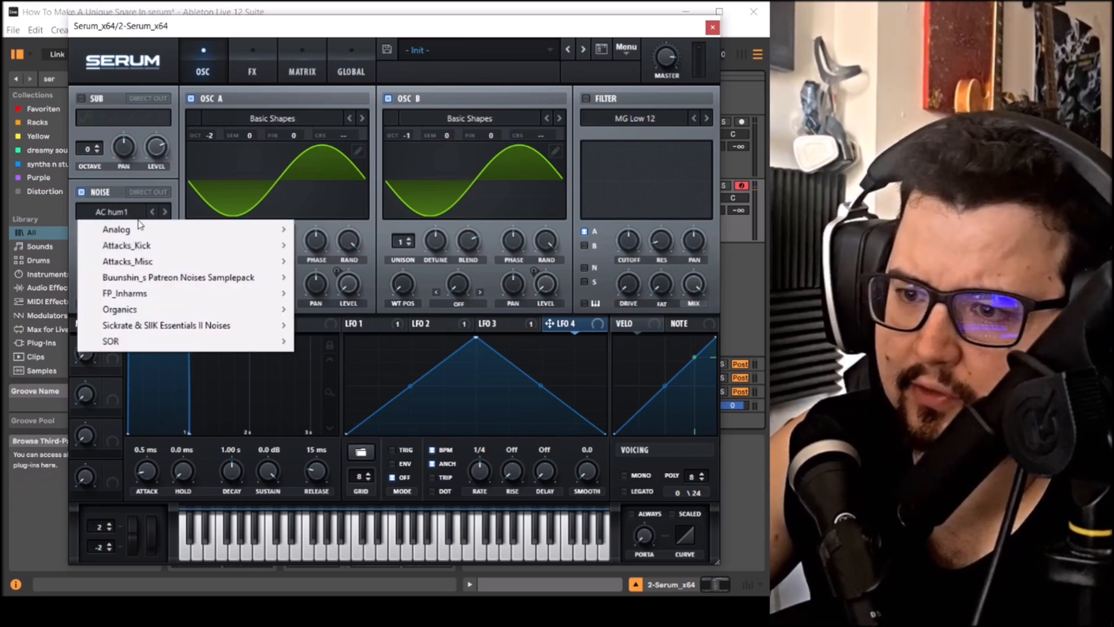
{"action": "mouse_move", "coordinate": [144, 229]}
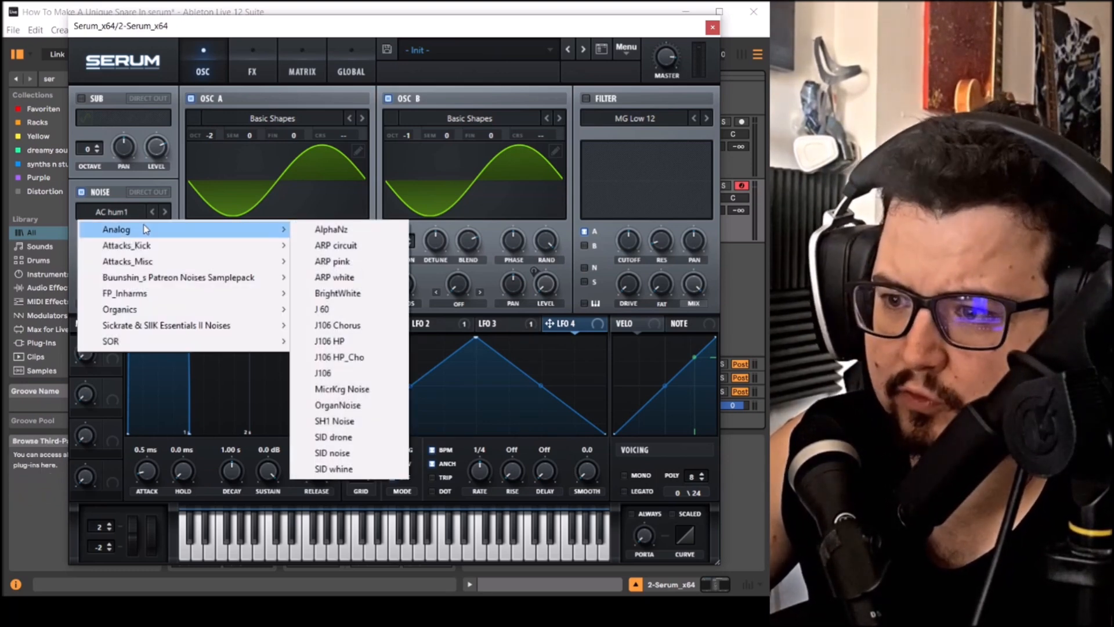
{"action": "left_click", "coordinate": [355, 262]}
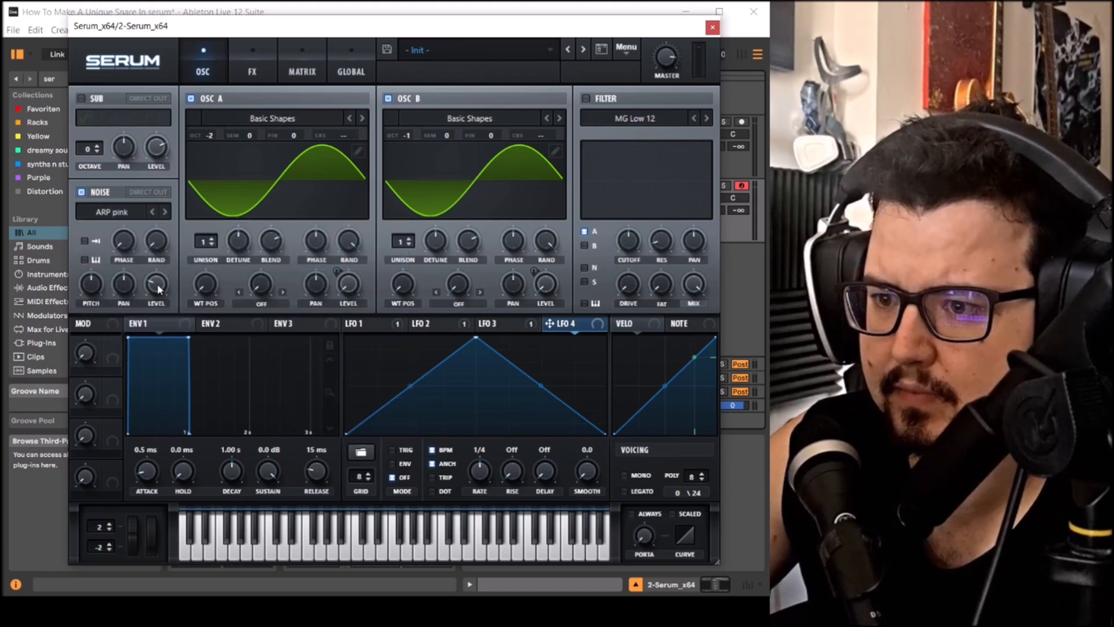
Step: Assign LFO 4 to the noise level and shape it with an immediate peak, a very short hold and a long concave decay
{"action": "left_click_drag", "start_coordinate": [158, 288], "coordinate": [157, 285]}
{"action": "left_click_drag", "start_coordinate": [475, 340], "coordinate": [346, 338]}
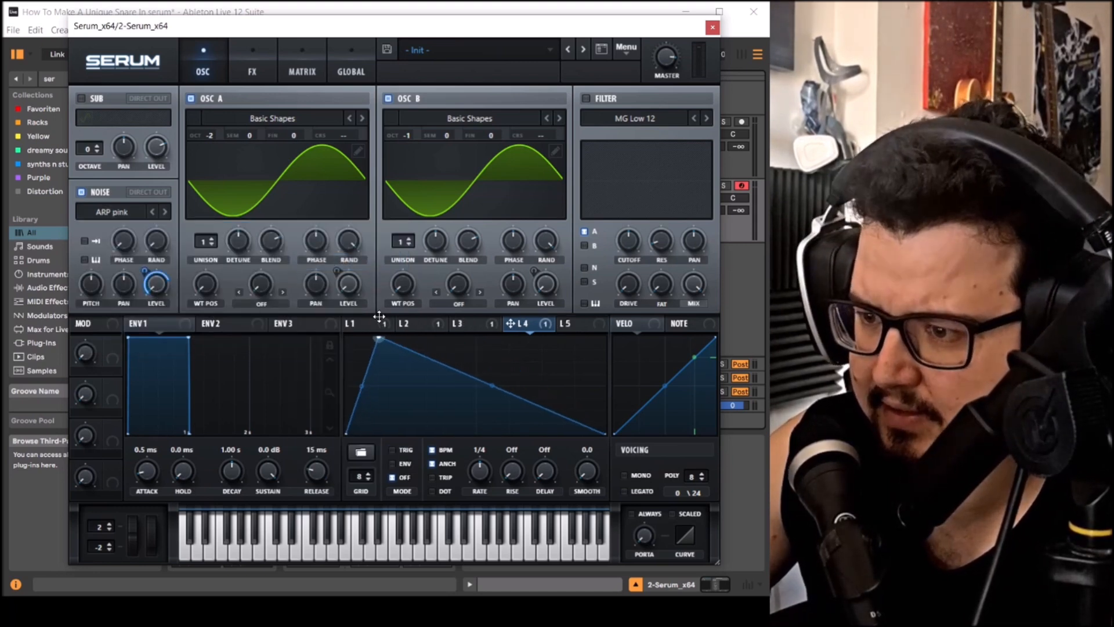
{"action": "mouse_move", "coordinate": [473, 388]}
{"action": "left_mouse_down"}
{"action": "mouse_move", "coordinate": [472, 374]}
{"action": "mouse_move", "coordinate": [472, 385]}
{"action": "left_mouse_up"}
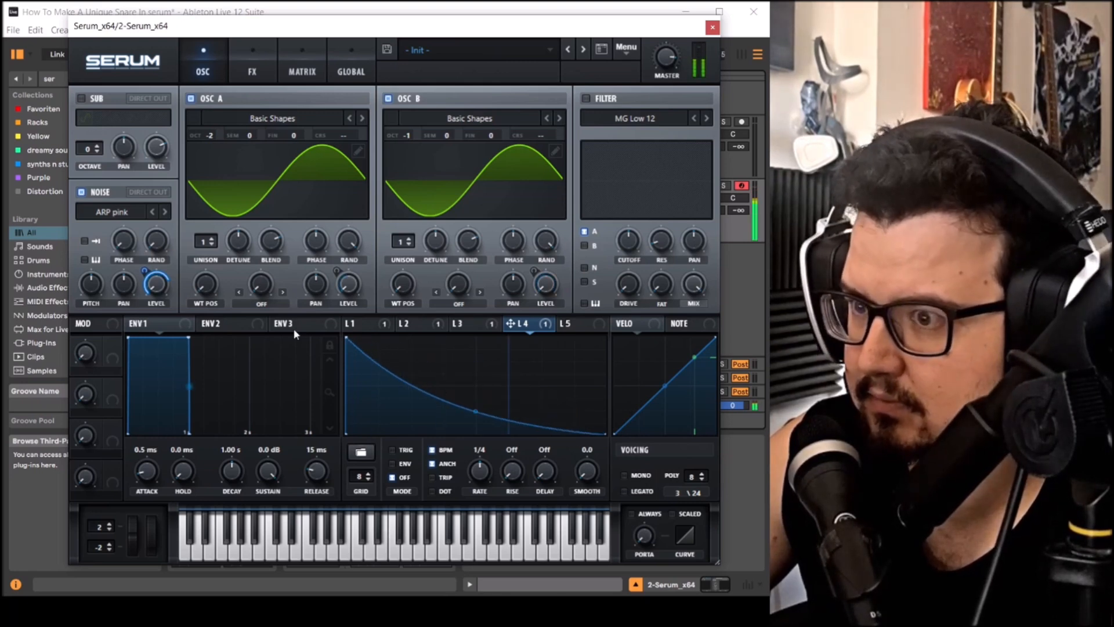
{"action": "double_click", "coordinate": [352, 344]}
{"action": "left_click_drag", "start_coordinate": [353, 343], "coordinate": [355, 334]}
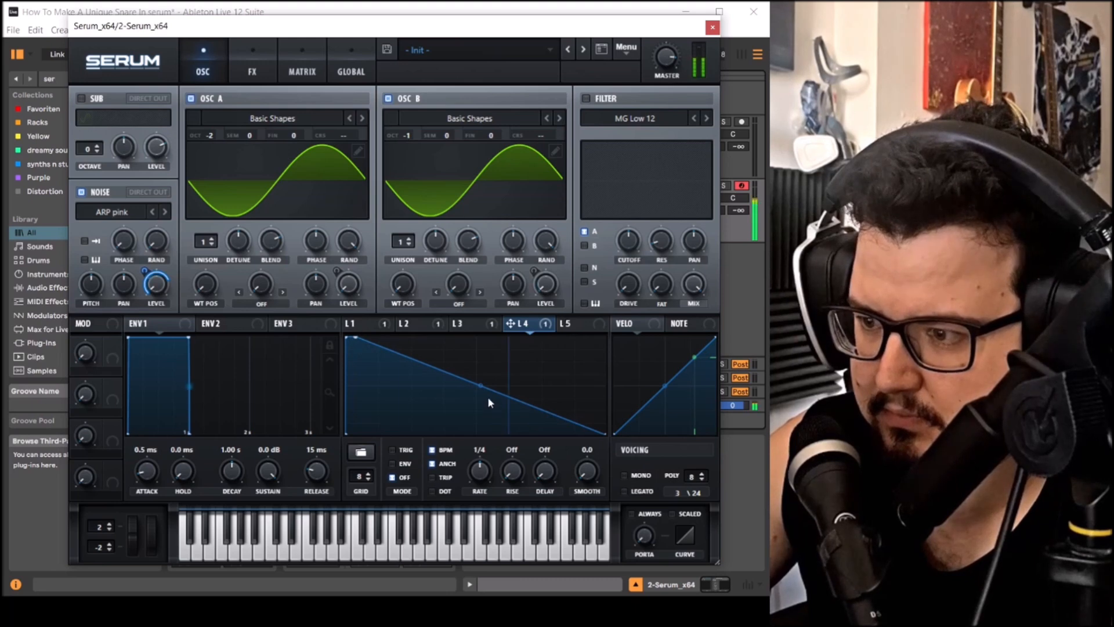
{"action": "mouse_move", "coordinate": [482, 388]}
{"action": "left_mouse_down"}
{"action": "mouse_move", "coordinate": [485, 405]}
{"action": "mouse_move", "coordinate": [483, 396]}
{"action": "left_mouse_up"}
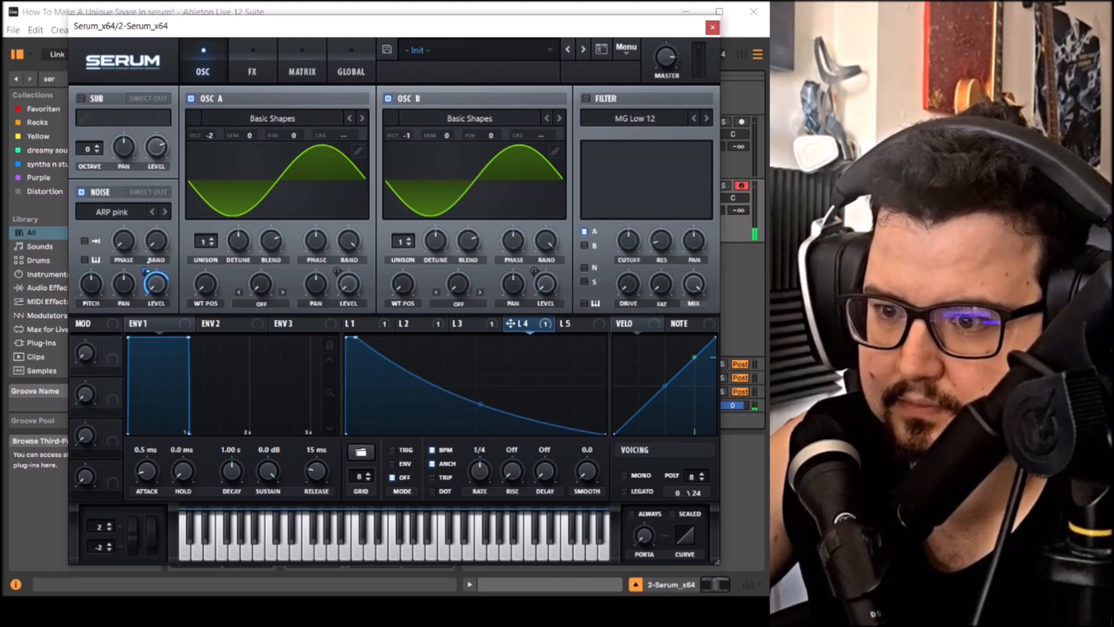
Step: Audition neighbouring noise samples such as J 60 and ARP circuit, and return to ARP pink
{"action": "left_click", "coordinate": [166, 212]}
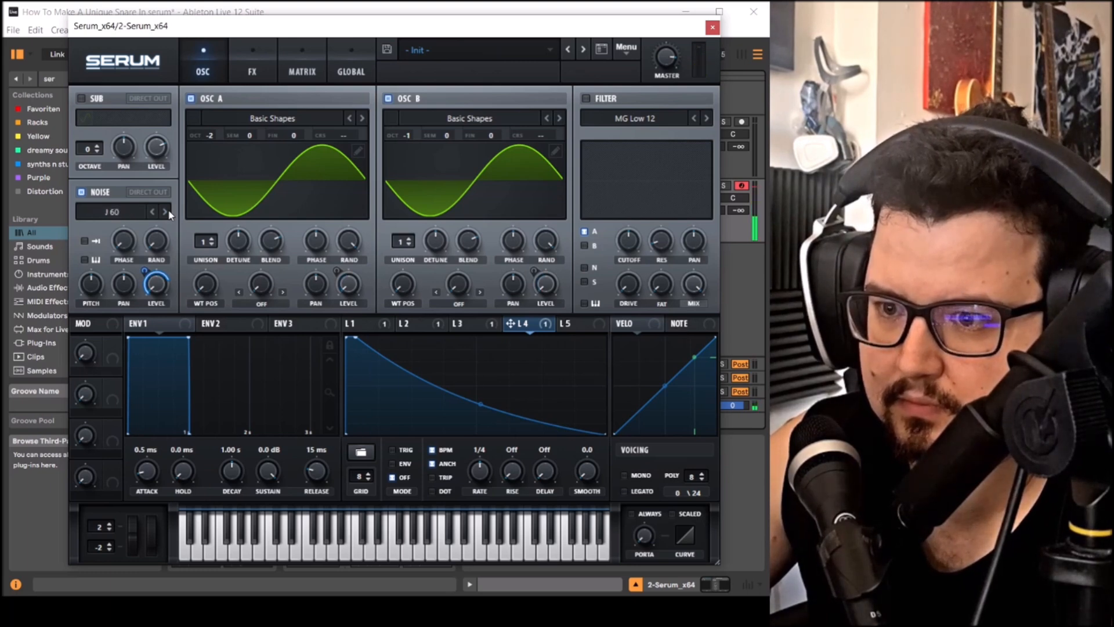
{"action": "left_click", "coordinate": [153, 213]}
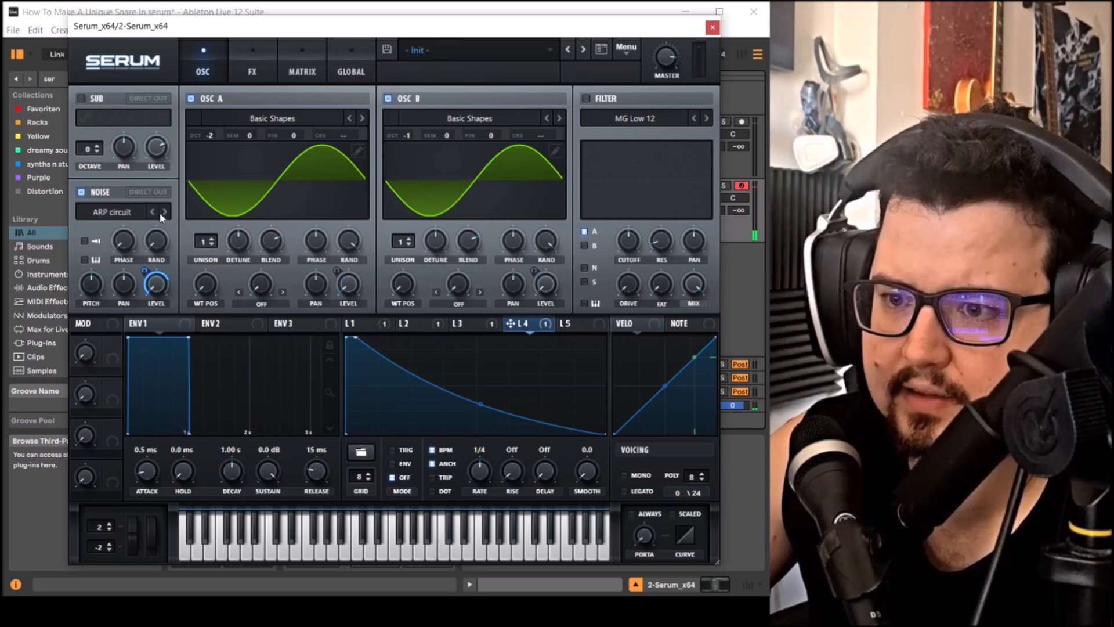
Step: Enable the filter as a High 24 type and route only the noise oscillator through it
{"action": "left_click", "coordinate": [586, 99]}
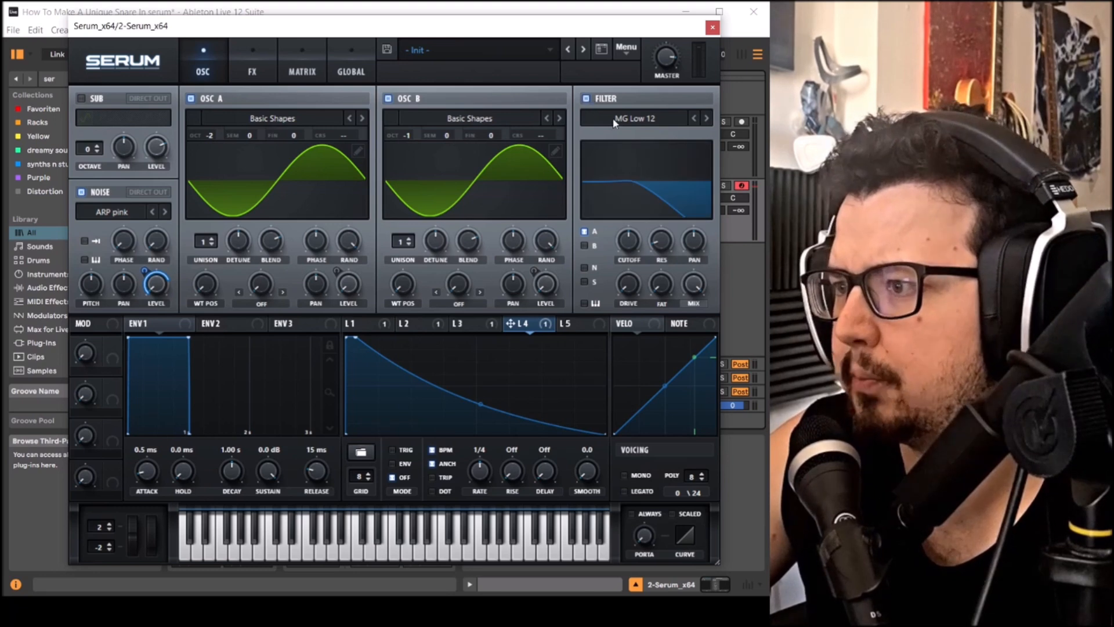
{"action": "left_click", "coordinate": [607, 119]}
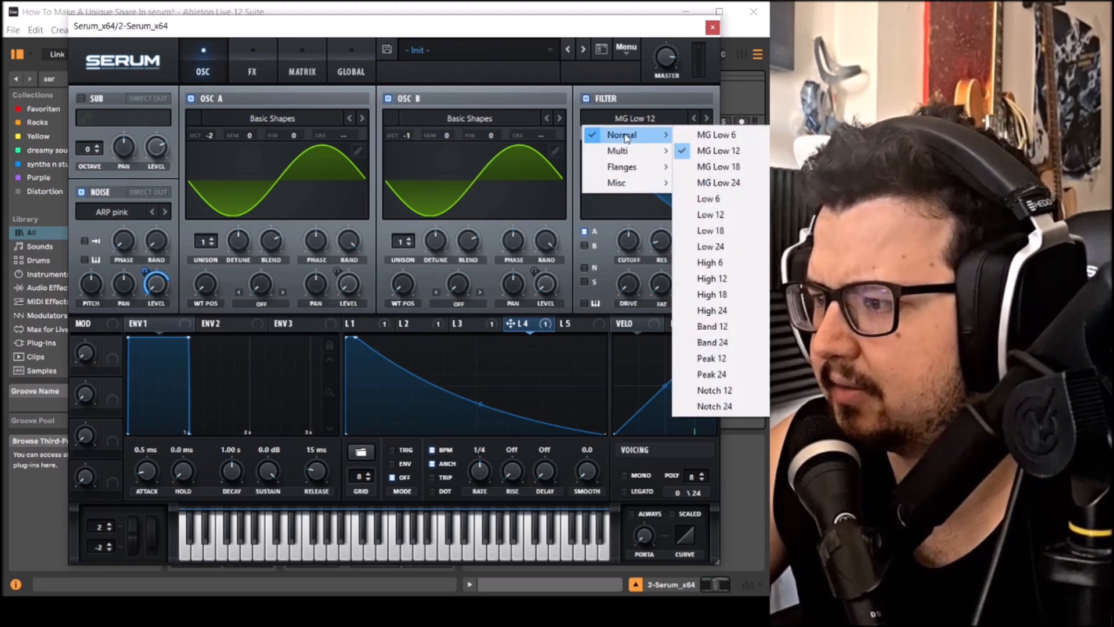
{"action": "left_click", "coordinate": [714, 311]}
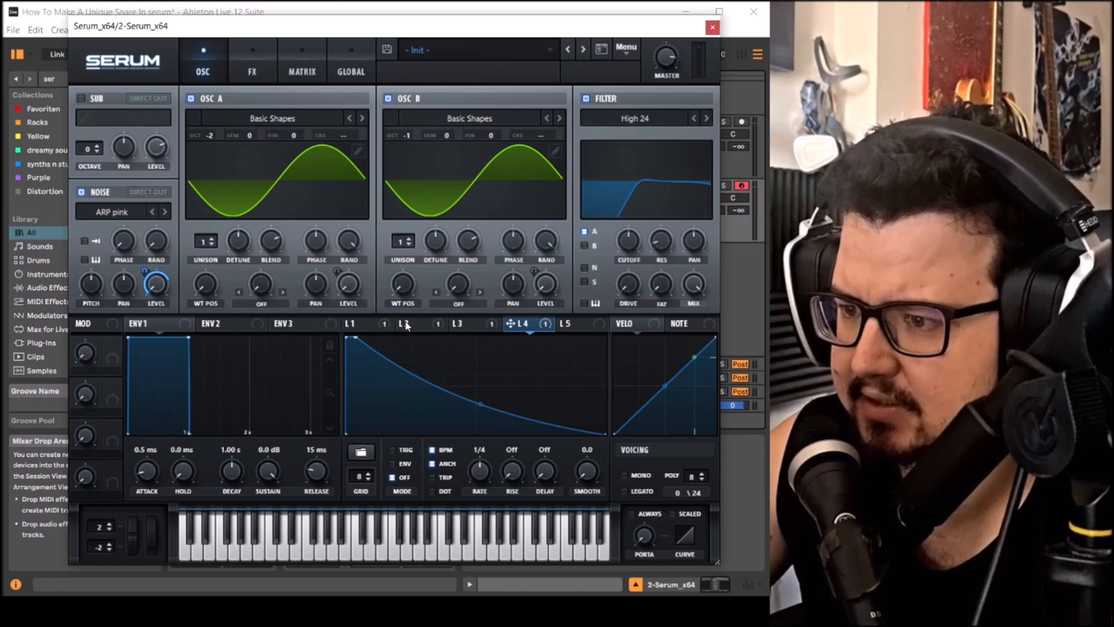
{"action": "left_click", "coordinate": [584, 232]}
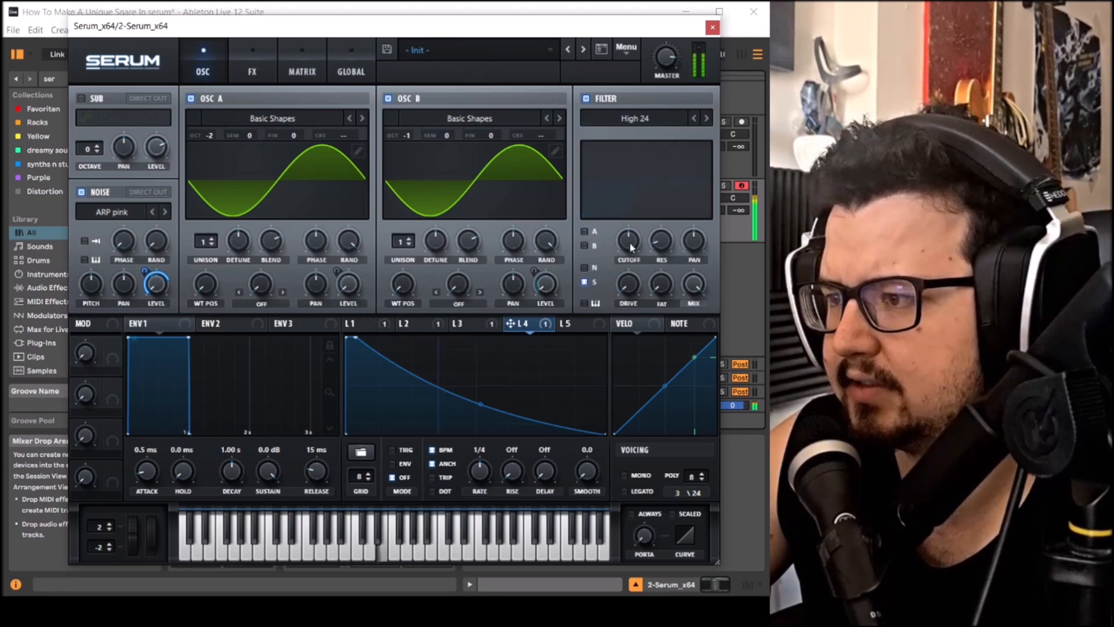
{"action": "mouse_move", "coordinate": [631, 247]}
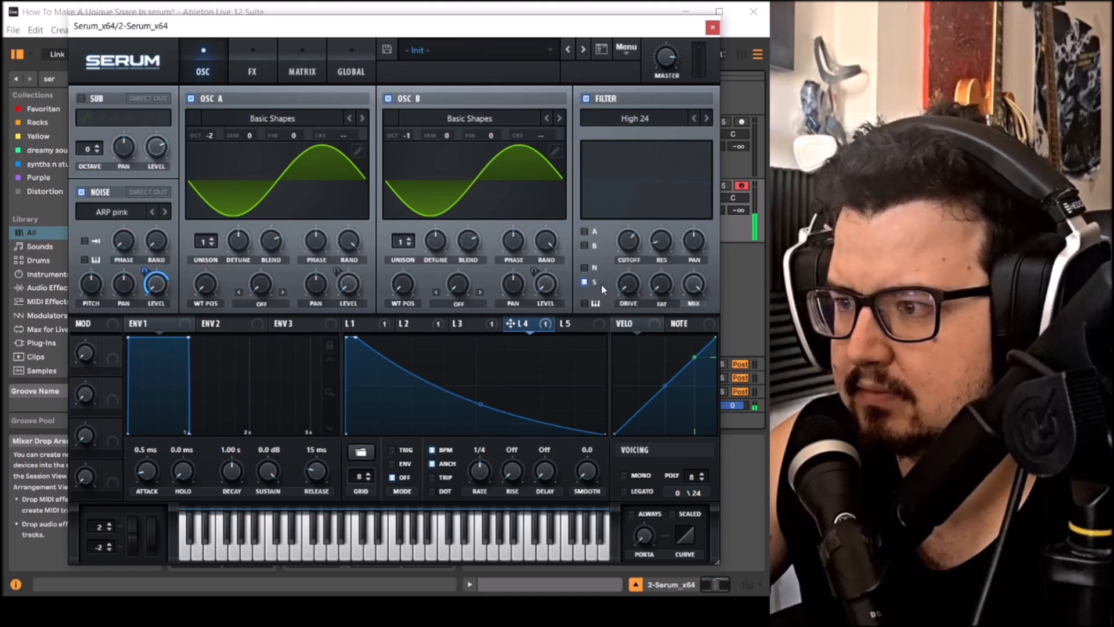
{"action": "left_click", "coordinate": [584, 267]}
{"action": "left_click", "coordinate": [585, 282]}
Step: Modulate the filter's cutoff with LFO 4 and fine-tune the cutoff and modulation amount
{"action": "mouse_move", "coordinate": [629, 246]}
{"action": "left_mouse_down"}
{"action": "mouse_move", "coordinate": [629, 259]}
{"action": "mouse_move", "coordinate": [618, 241]}
{"action": "mouse_move", "coordinate": [617, 253]}
{"action": "left_mouse_up"}
{"action": "mouse_move", "coordinate": [629, 248]}
{"action": "left_mouse_down"}
{"action": "mouse_move", "coordinate": [627, 259]}
{"action": "mouse_move", "coordinate": [618, 251]}
{"action": "left_mouse_up"}
{"action": "left_click_drag", "start_coordinate": [628, 246], "coordinate": [614, 244]}
{"action": "mouse_move", "coordinate": [629, 246]}
{"action": "left_mouse_down"}
{"action": "mouse_move", "coordinate": [617, 223]}
{"action": "mouse_move", "coordinate": [627, 253]}
{"action": "left_mouse_up"}
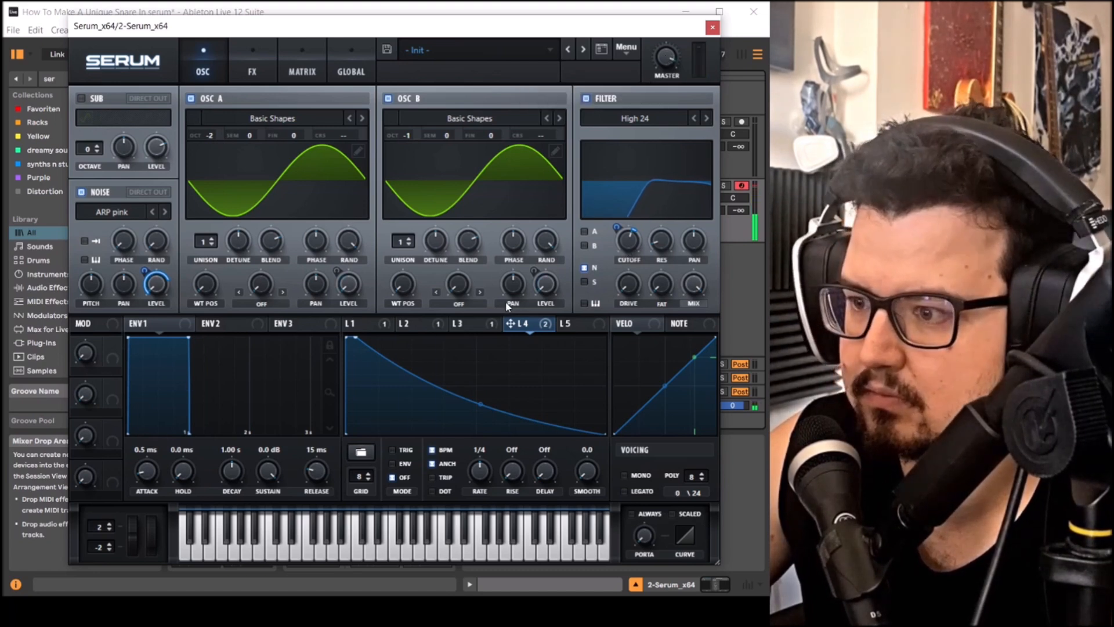
Step: Reduce LFO 3's modulation amount on oscillator B's level to about 46
{"action": "left_click", "coordinate": [459, 323]}
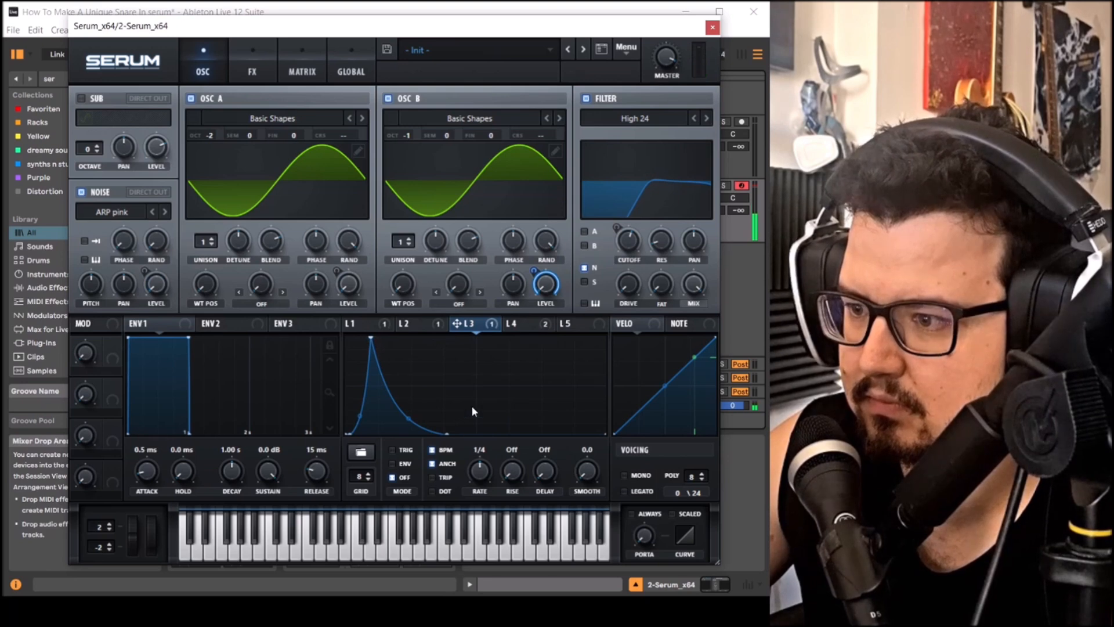
{"action": "left_click_drag", "start_coordinate": [537, 269], "coordinate": [537, 298]}
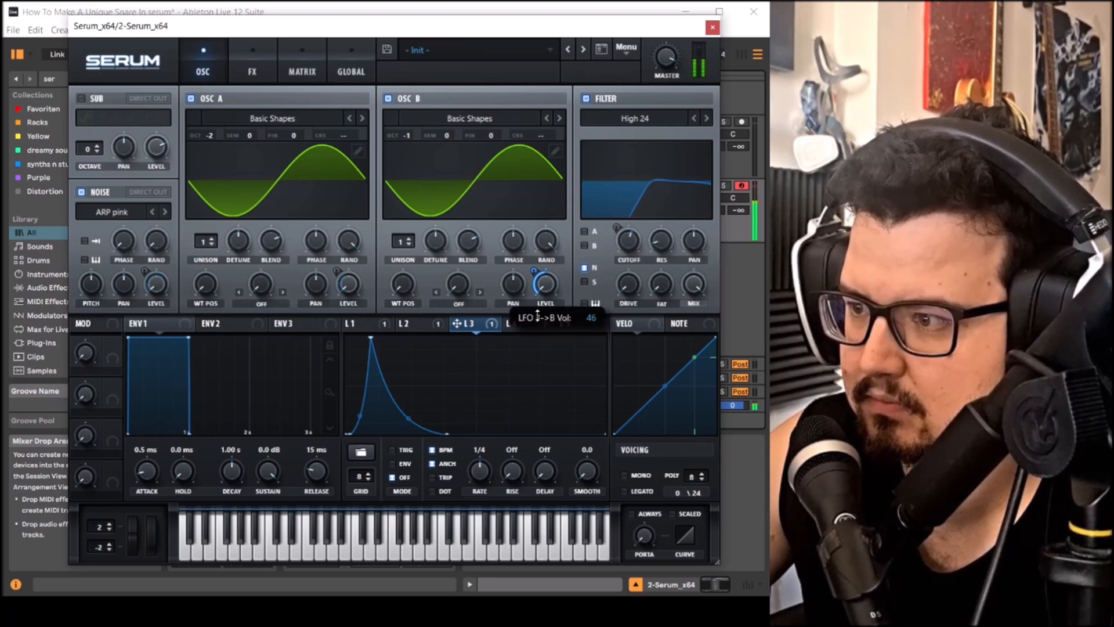
{"action": "left_click_drag", "start_coordinate": [537, 315], "coordinate": [537, 316]}
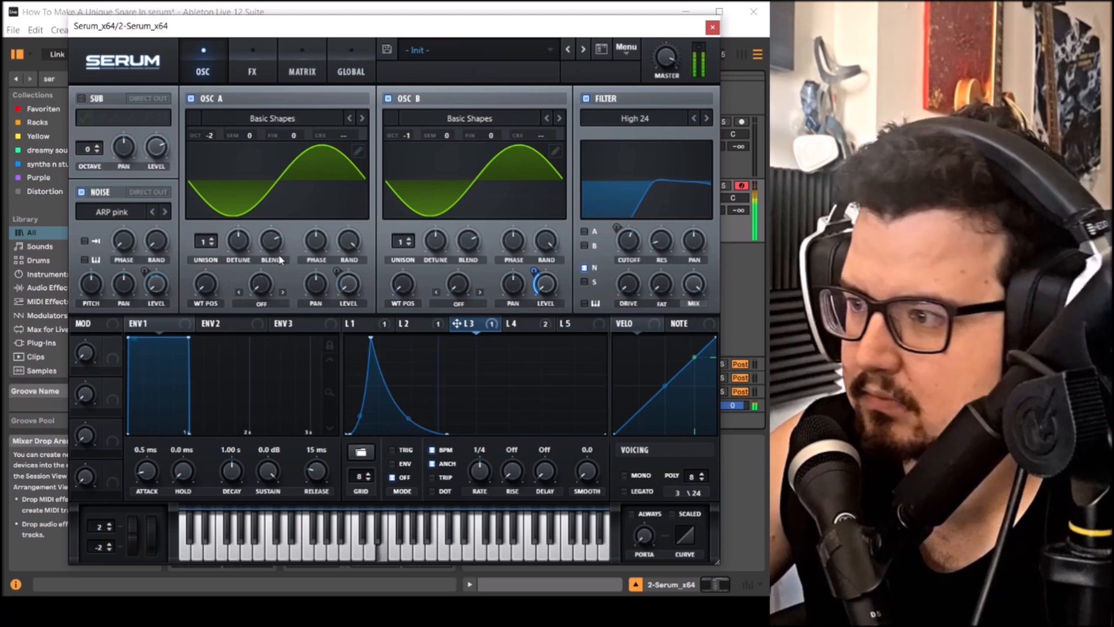
Step: Enable the Compressor effect in multiband mode and adjust its threshold, returning to the oscillator view
{"action": "left_click", "coordinate": [232, 69]}
{"action": "left_click", "coordinate": [106, 233]}
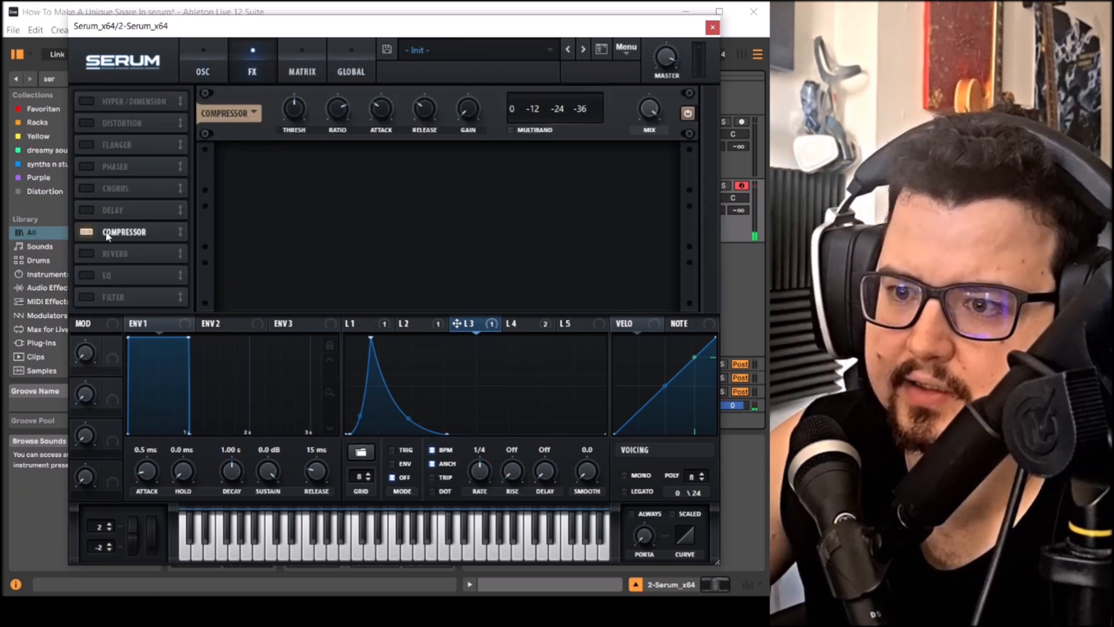
{"action": "left_click", "coordinate": [512, 131]}
{"action": "left_click_drag", "start_coordinate": [296, 115], "coordinate": [302, 133]}
{"action": "left_click", "coordinate": [210, 68]}
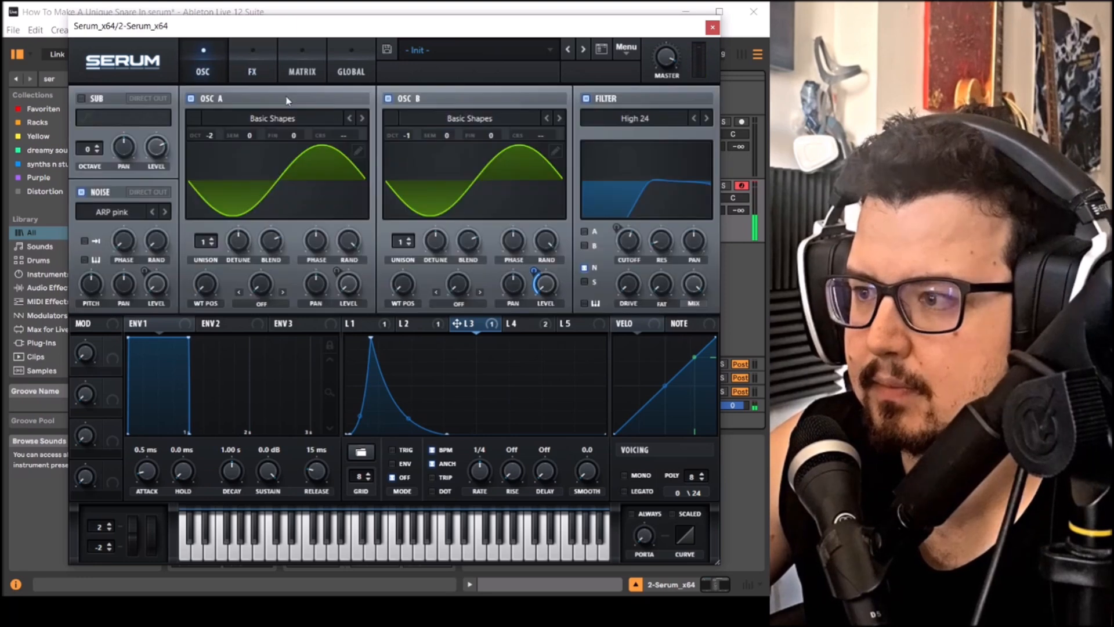
Step: Fine-tune the noise filter's cutoff and reduce LFO 4's modulation amount on the noise level
{"action": "mouse_move", "coordinate": [627, 254]}
{"action": "left_click_drag", "start_coordinate": [627, 254], "coordinate": [627, 247]}
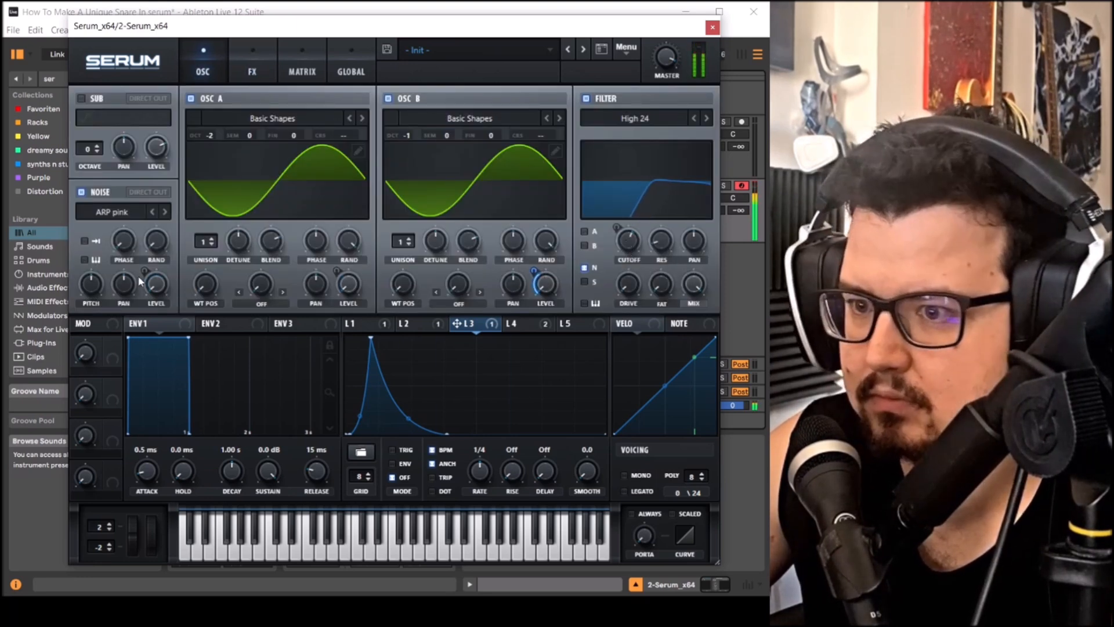
{"action": "left_click", "coordinate": [406, 323]}
{"action": "left_click", "coordinate": [473, 324]}
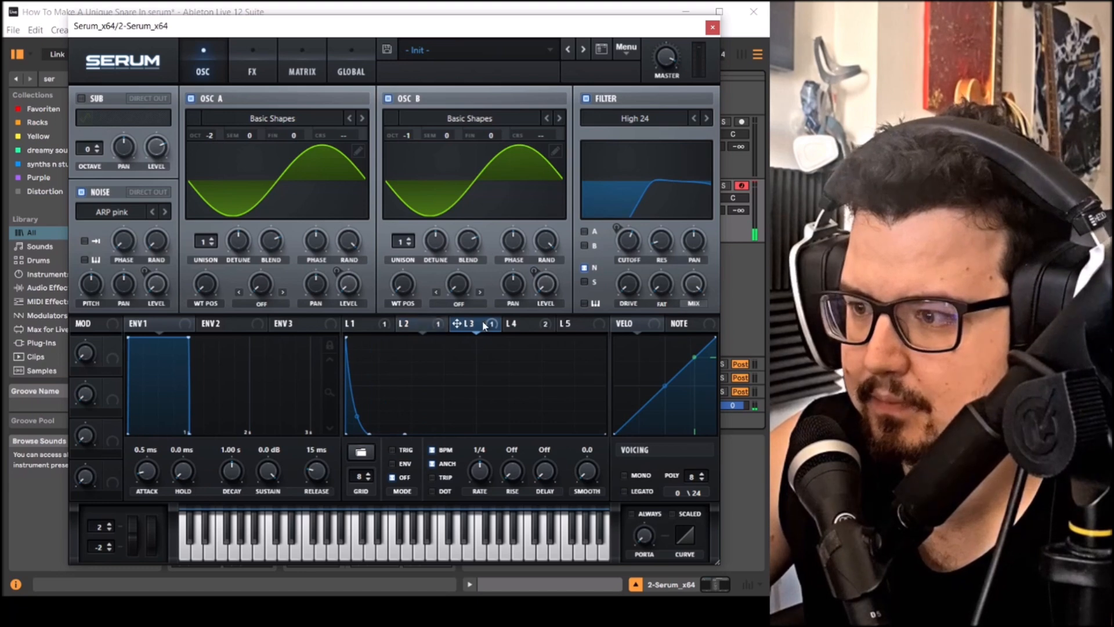
{"action": "left_click", "coordinate": [519, 323]}
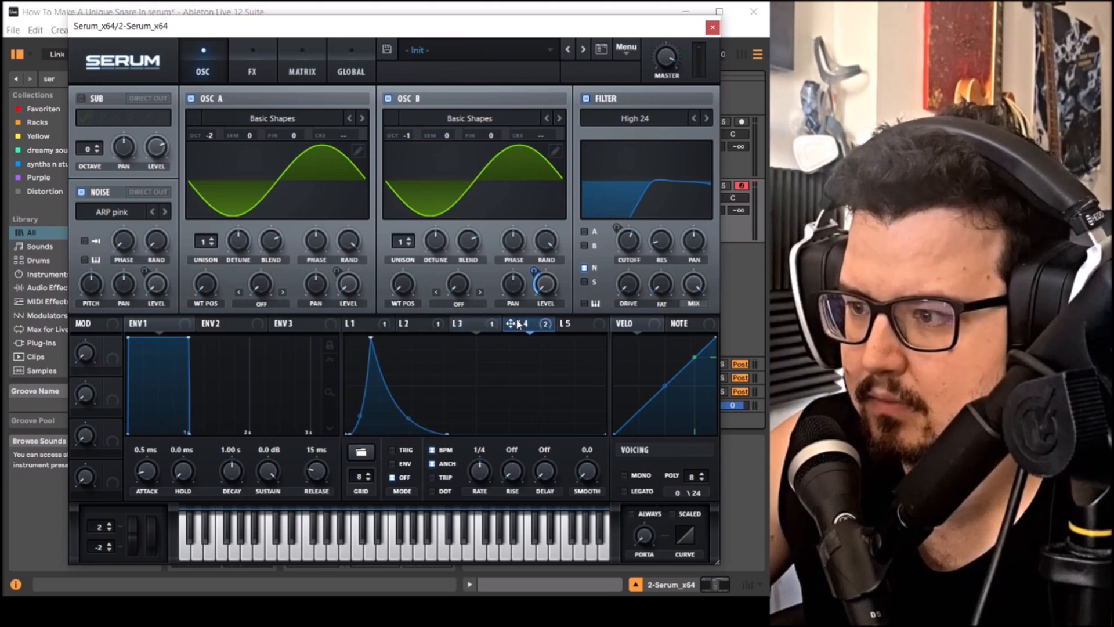
{"action": "left_click_drag", "start_coordinate": [145, 272], "coordinate": [154, 318]}
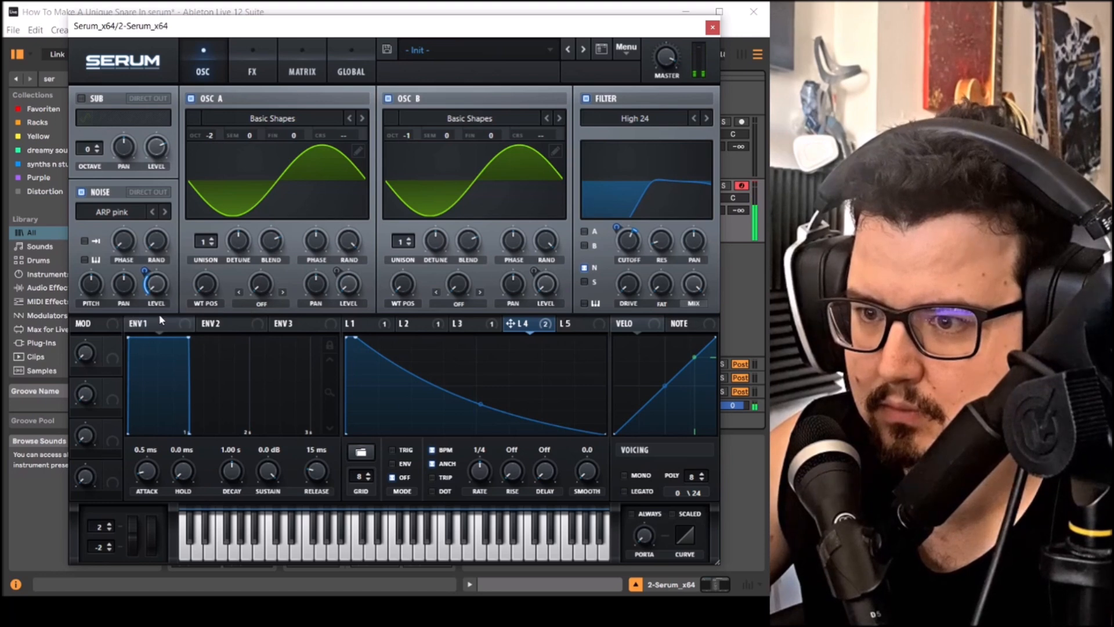
Step: Nudge the noise filter's cutoff and readjust LFO 4's modulation amount on the noise level
{"action": "mouse_move", "coordinate": [633, 253]}
{"action": "left_mouse_down"}
{"action": "mouse_move", "coordinate": [634, 266]}
{"action": "mouse_move", "coordinate": [632, 247]}
{"action": "left_mouse_up"}
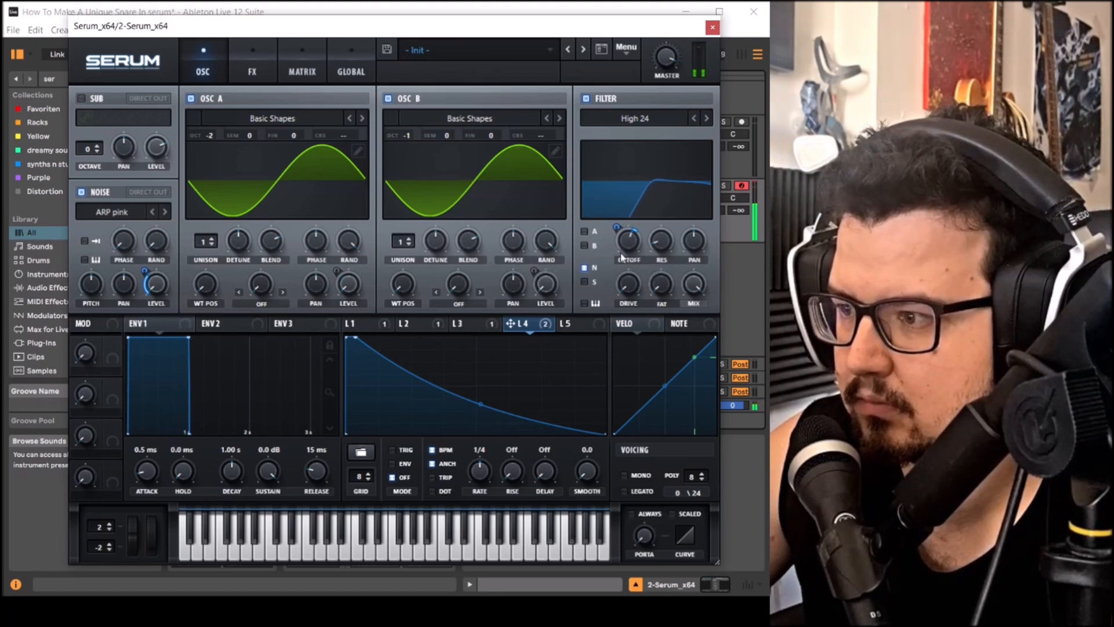
{"action": "left_click_drag", "start_coordinate": [143, 271], "coordinate": [144, 275]}
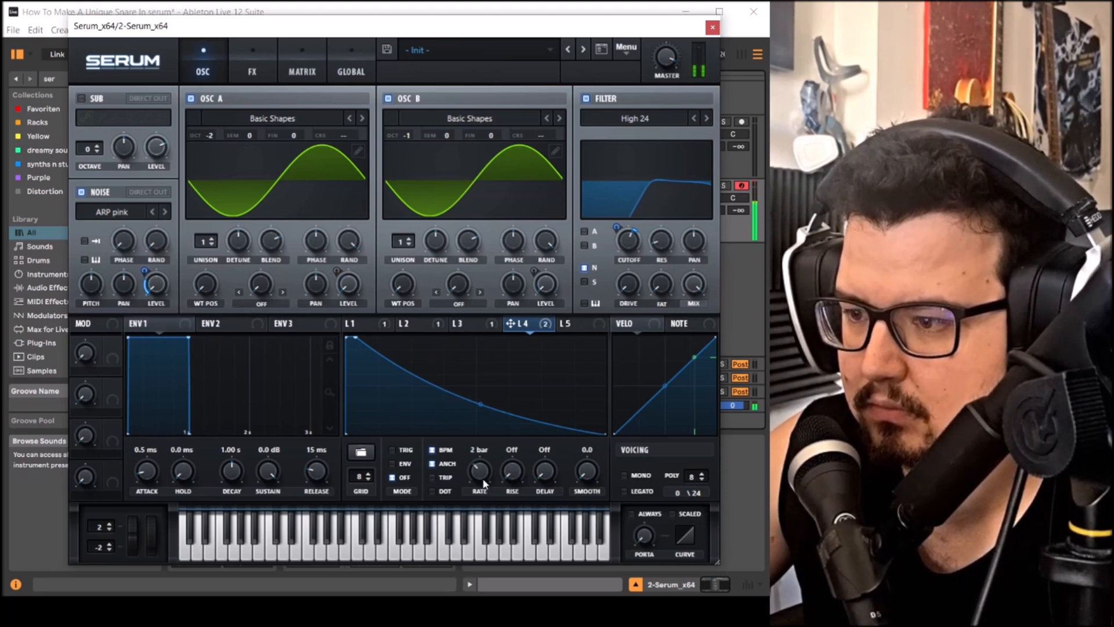
Step: Set LFO 4 to trigger mode at a 1/8 rate and steepen its decay curve with an earlier zero point
{"action": "left_click_drag", "start_coordinate": [479, 482], "coordinate": [482, 492]}
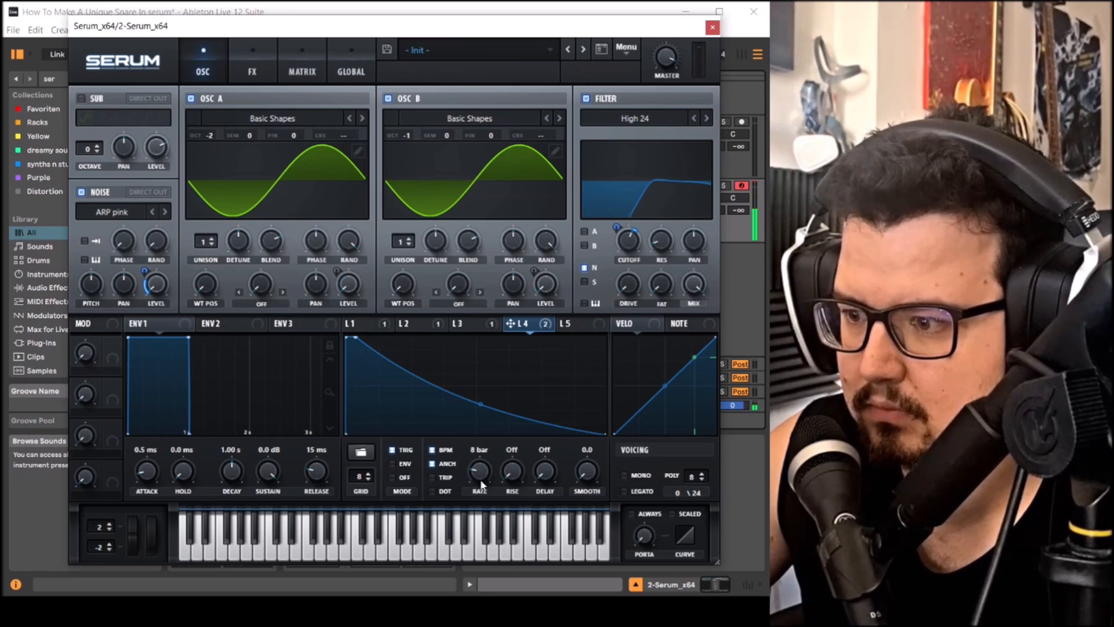
{"action": "left_click_drag", "start_coordinate": [481, 485], "coordinate": [478, 416]}
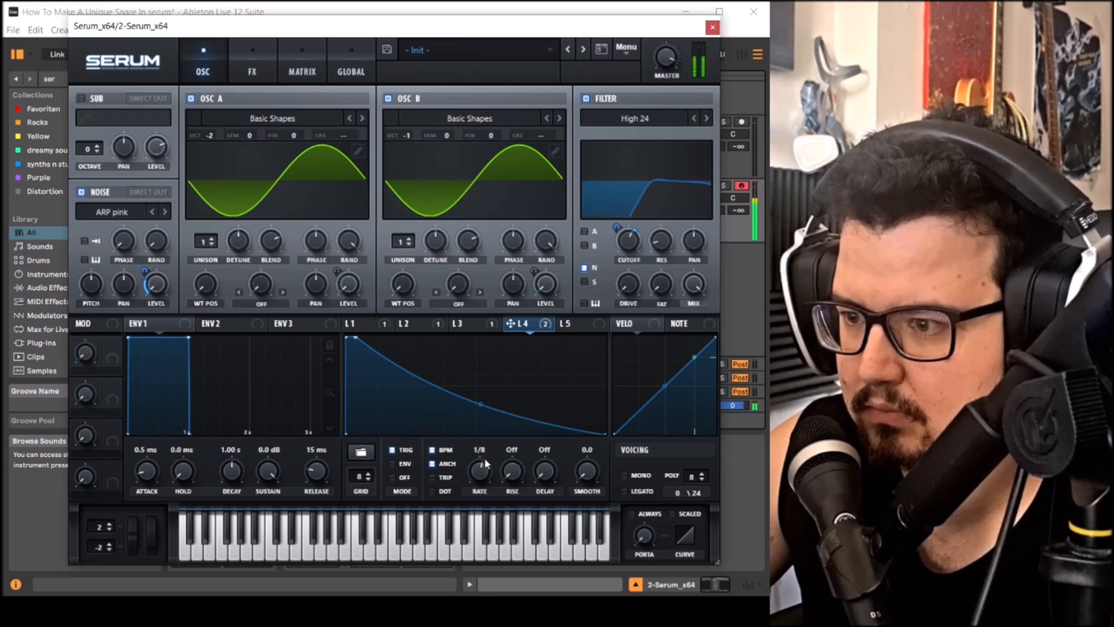
{"action": "double_click", "coordinate": [544, 430]}
{"action": "left_click_drag", "start_coordinate": [544, 431], "coordinate": [566, 484]}
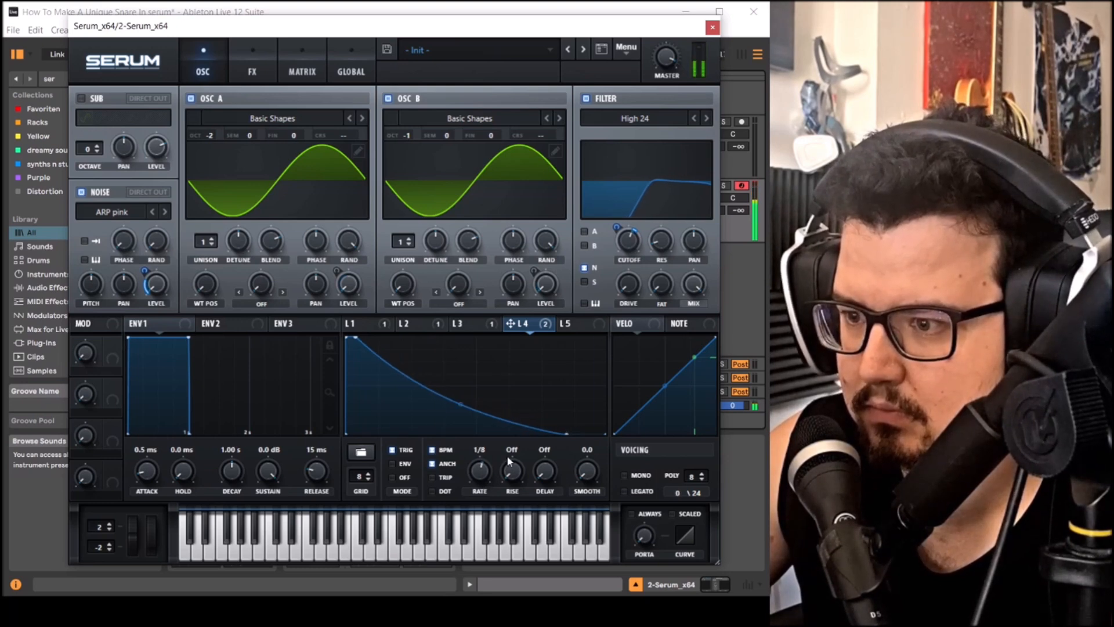
{"action": "mouse_move", "coordinate": [458, 416]}
{"action": "left_mouse_down"}
{"action": "mouse_move", "coordinate": [457, 390]}
{"action": "mouse_move", "coordinate": [458, 411]}
{"action": "left_mouse_up"}
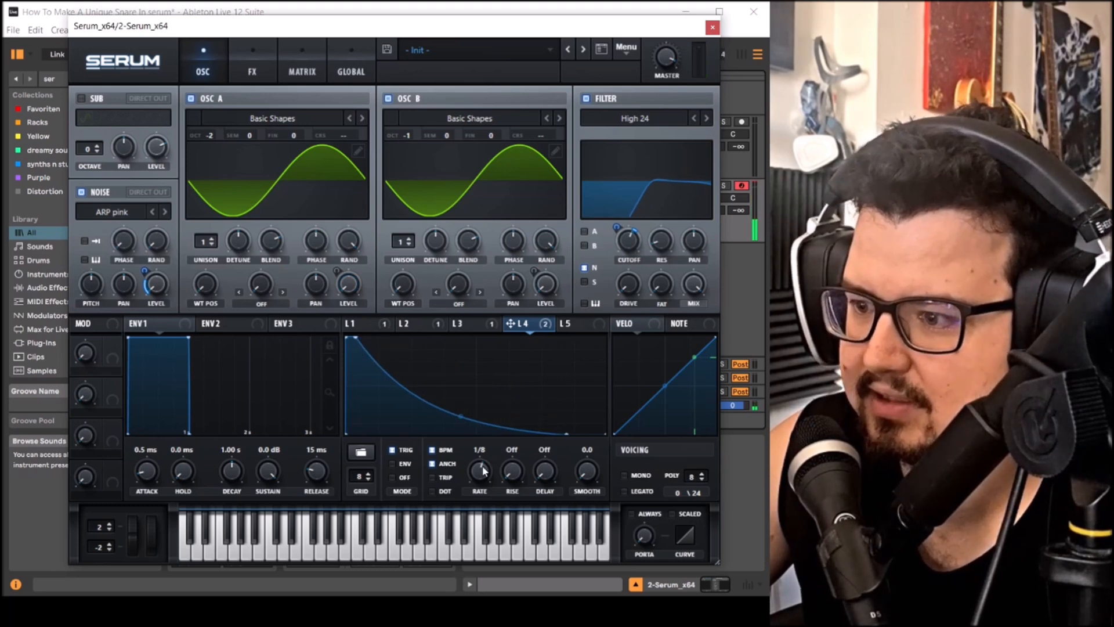
Step: Set LFO 4 to envelope mode at a 1/4 rate and stretch its decay curve to the end of the cycle
{"action": "left_click_drag", "start_coordinate": [483, 470], "coordinate": [484, 482]}
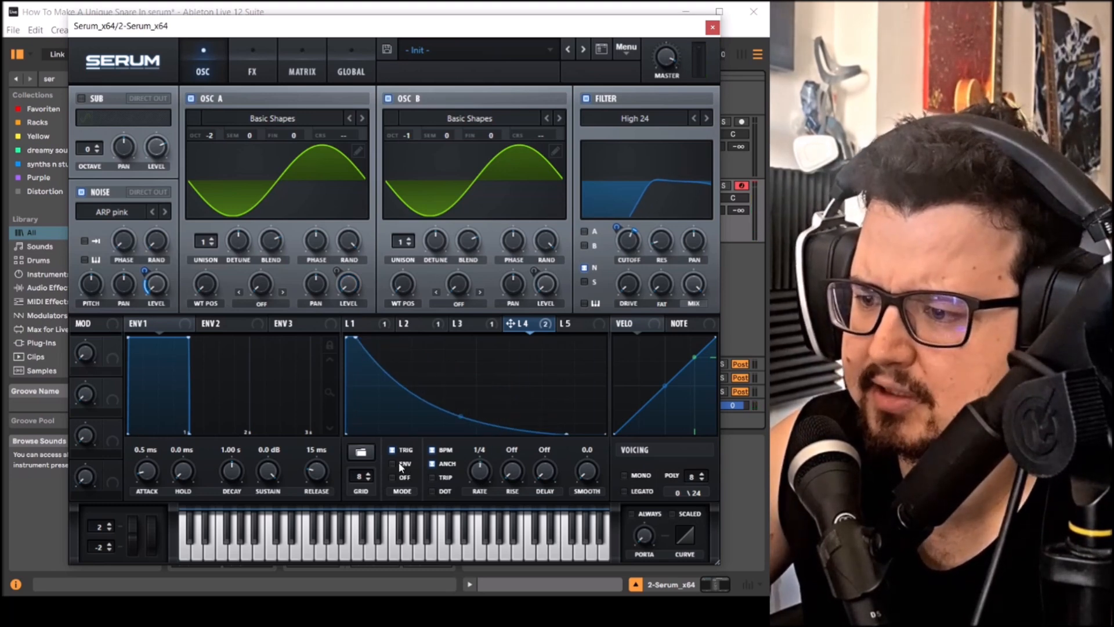
{"action": "mouse_move", "coordinate": [460, 416]}
{"action": "left_mouse_down"}
{"action": "mouse_move", "coordinate": [458, 406]}
{"action": "mouse_move", "coordinate": [461, 429]}
{"action": "left_mouse_up"}
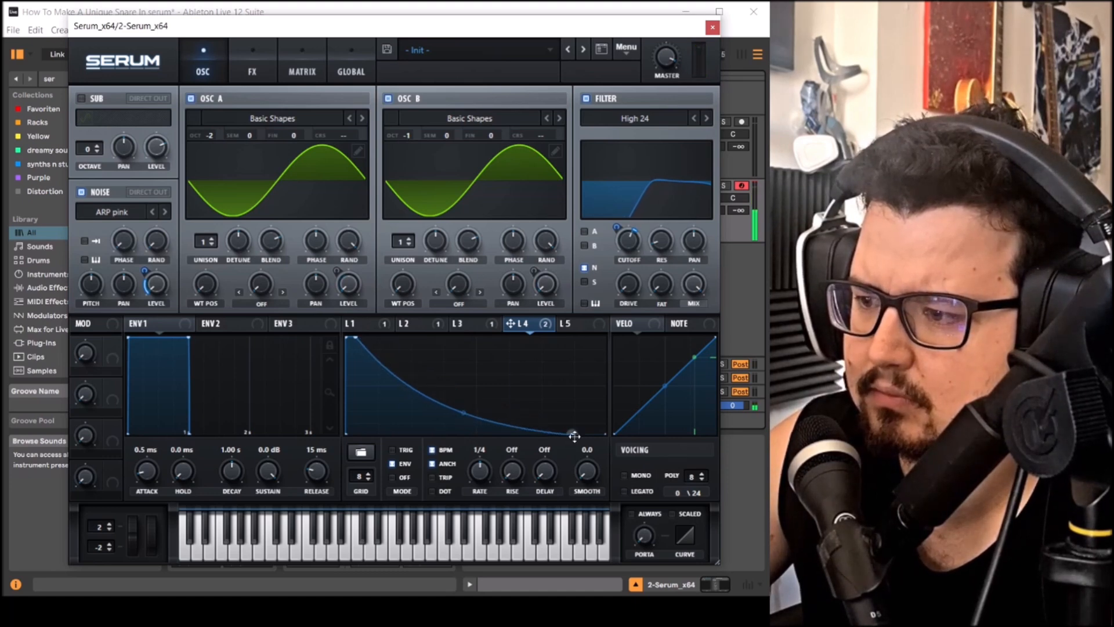
{"action": "left_click_drag", "start_coordinate": [574, 436], "coordinate": [613, 443]}
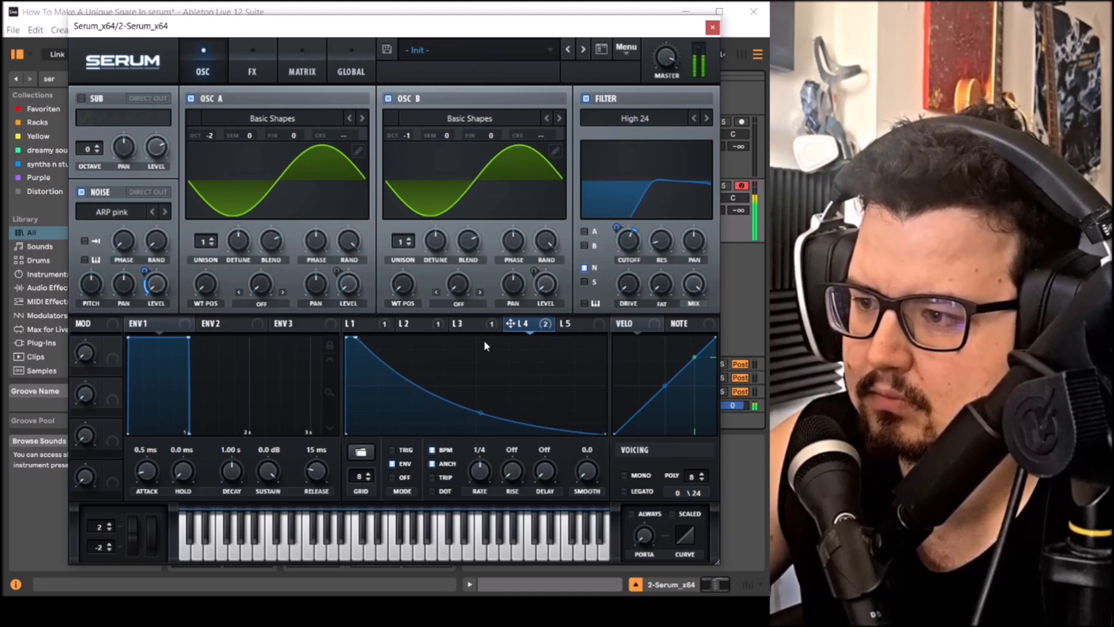
Step: Shorten LFO 3's decay by moving the end point of its spike closer to the peak
{"action": "left_click", "coordinate": [477, 326]}
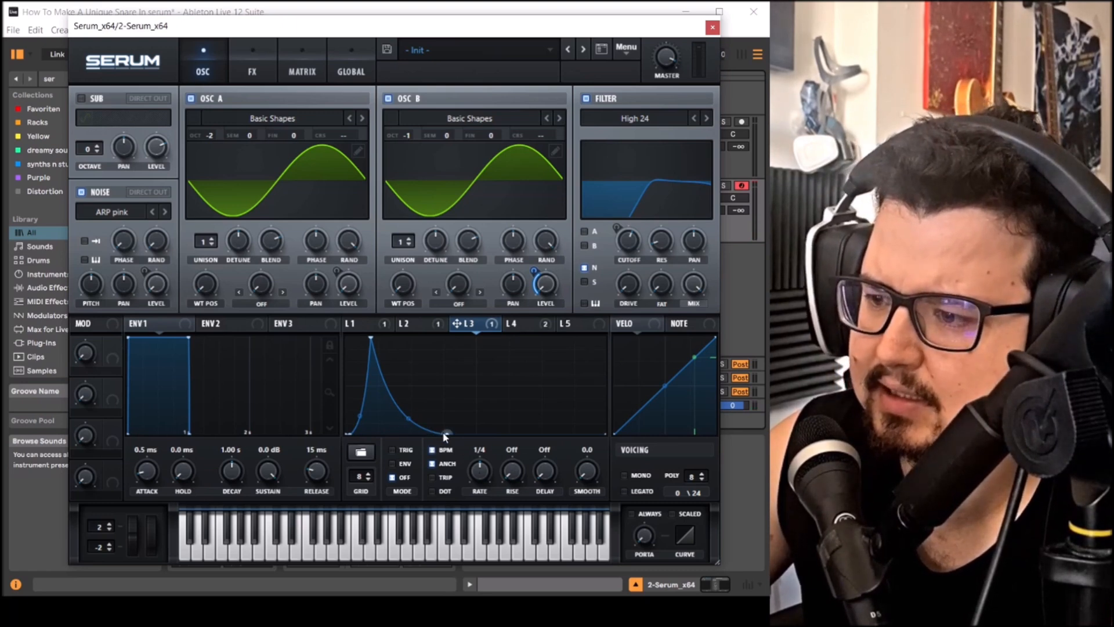
{"action": "left_click_drag", "start_coordinate": [445, 436], "coordinate": [406, 427]}
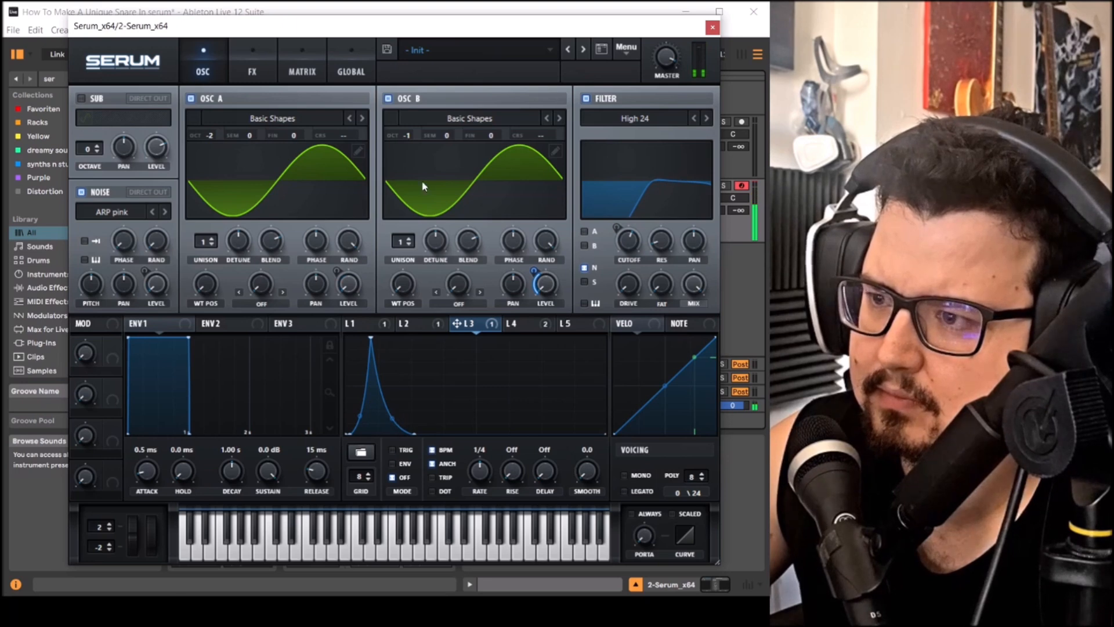
Step: Try oscillator B at octave 0, and return it to octave -1
{"action": "left_click_drag", "start_coordinate": [407, 134], "coordinate": [413, 123]}
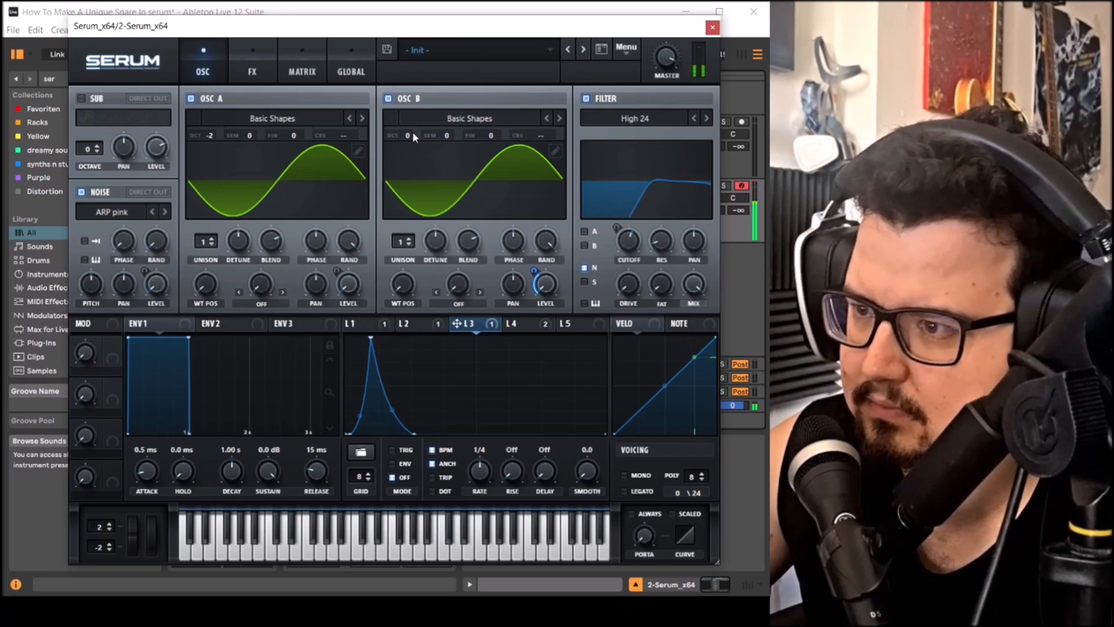
{"action": "left_click_drag", "start_coordinate": [412, 136], "coordinate": [409, 150]}
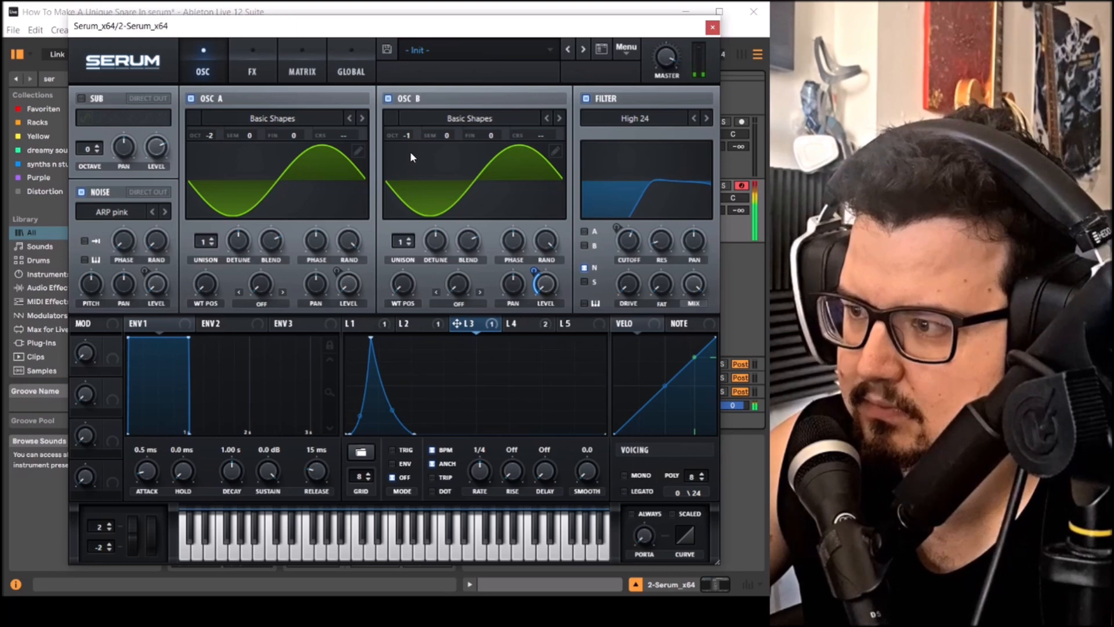
Step: Enable the Reverb effect with a low cut of about 56% and minimum size, and adjust its mix
{"action": "left_click", "coordinate": [254, 64]}
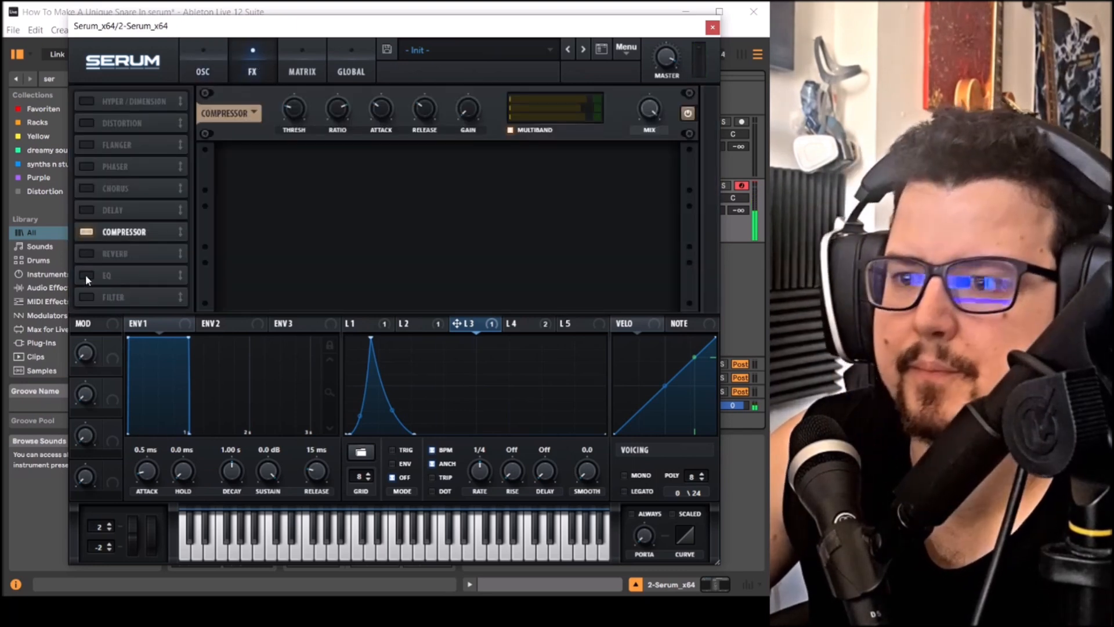
{"action": "left_click", "coordinate": [87, 253]}
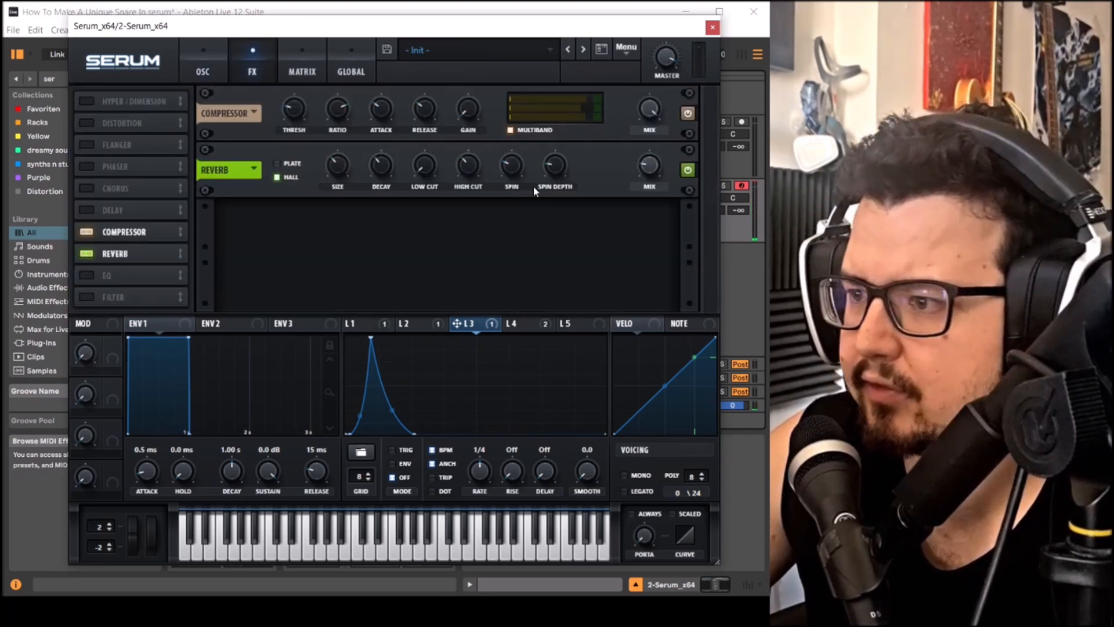
{"action": "left_click_drag", "start_coordinate": [424, 165], "coordinate": [423, 122]}
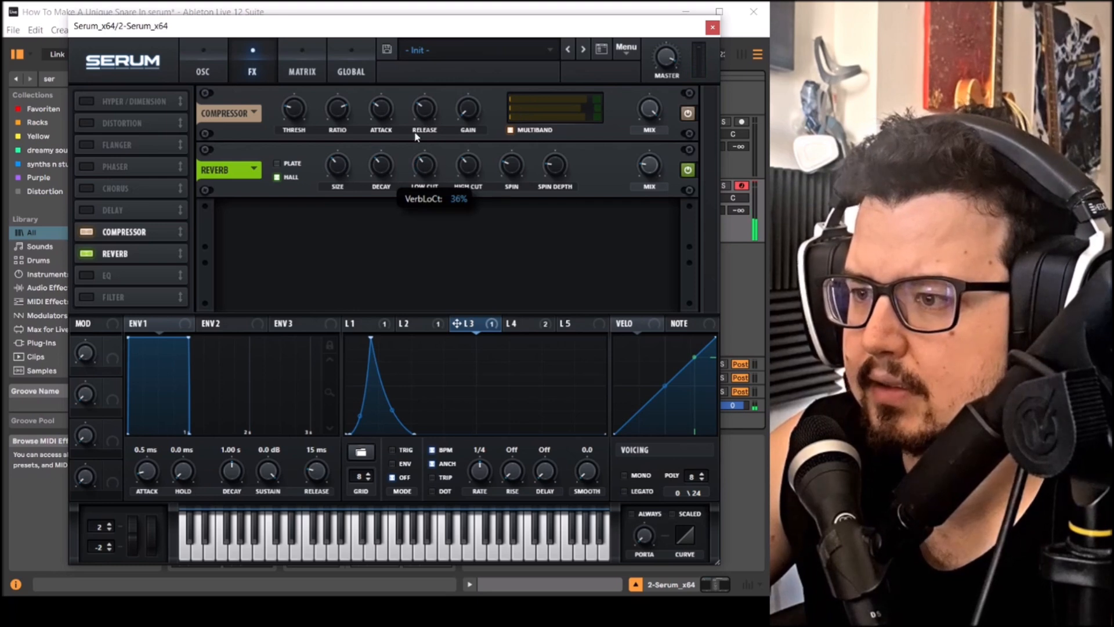
{"action": "left_click_drag", "start_coordinate": [423, 170], "coordinate": [425, 144]}
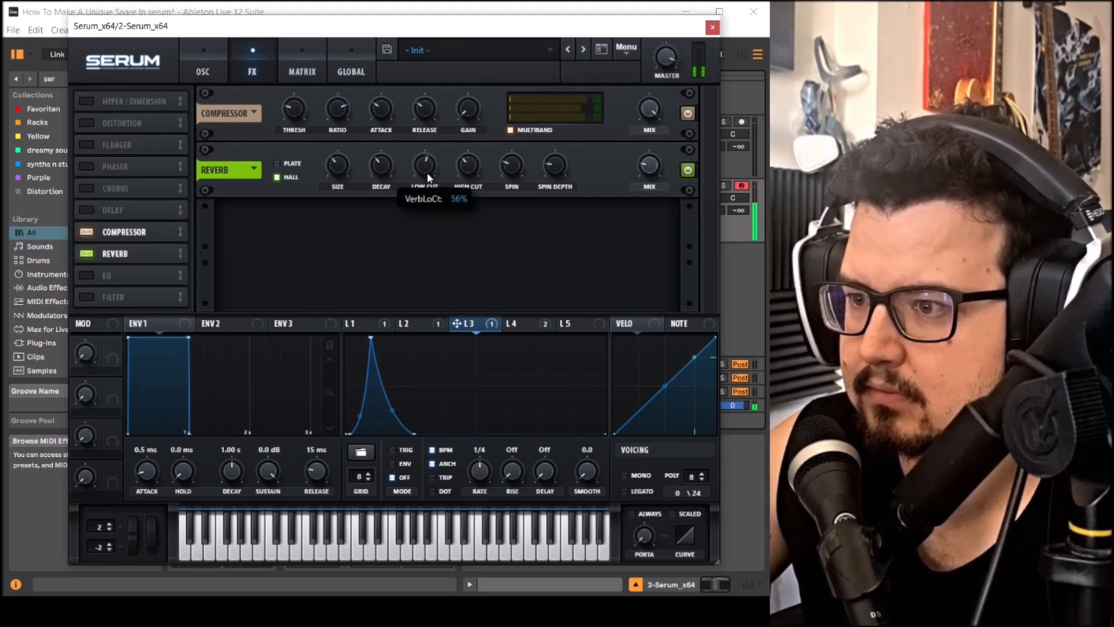
{"action": "left_click_drag", "start_coordinate": [341, 173], "coordinate": [341, 179]}
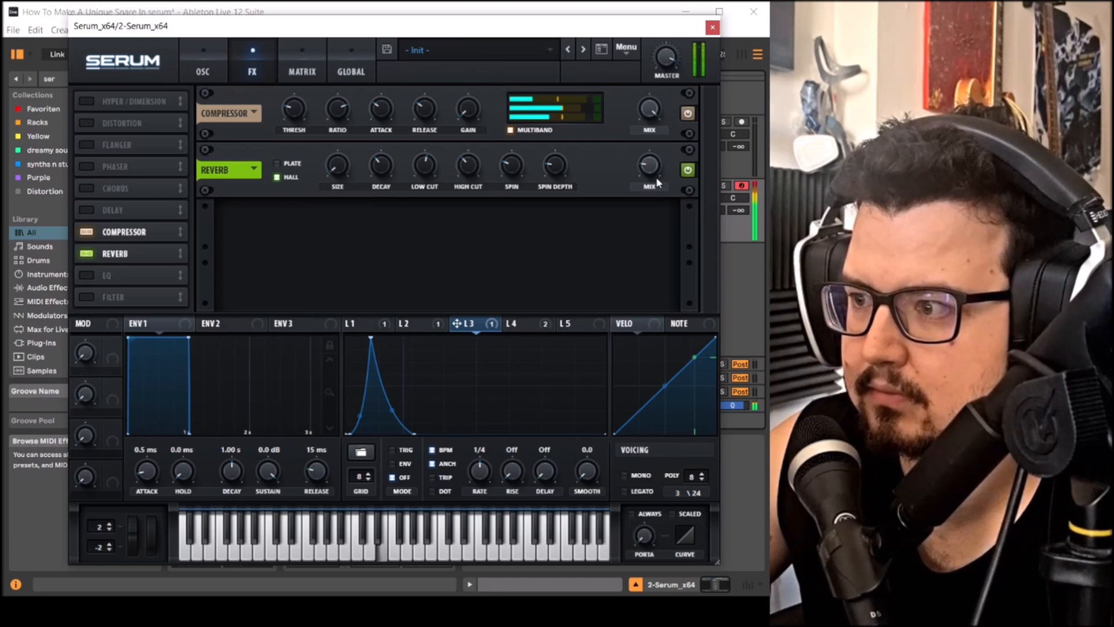
{"action": "left_click_drag", "start_coordinate": [655, 176], "coordinate": [651, 182]}
Step: Place the reverb before the compressor, fine-tune its size, raise the low cut and shorten the decay
{"action": "left_click_drag", "start_coordinate": [116, 254], "coordinate": [130, 223]}
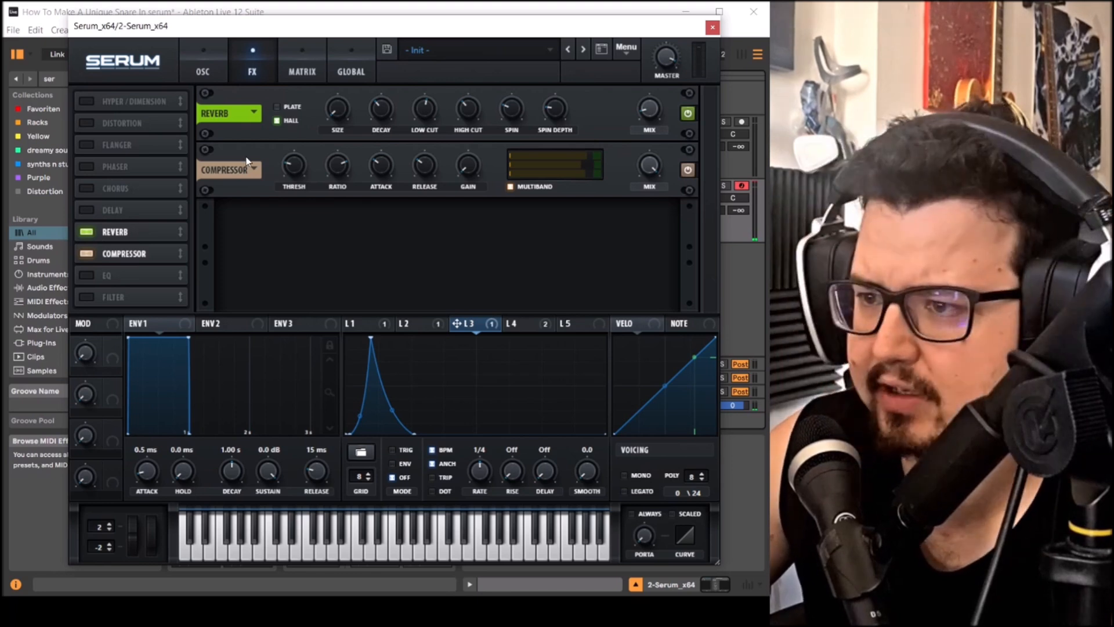
{"action": "left_click_drag", "start_coordinate": [337, 108], "coordinate": [340, 103]}
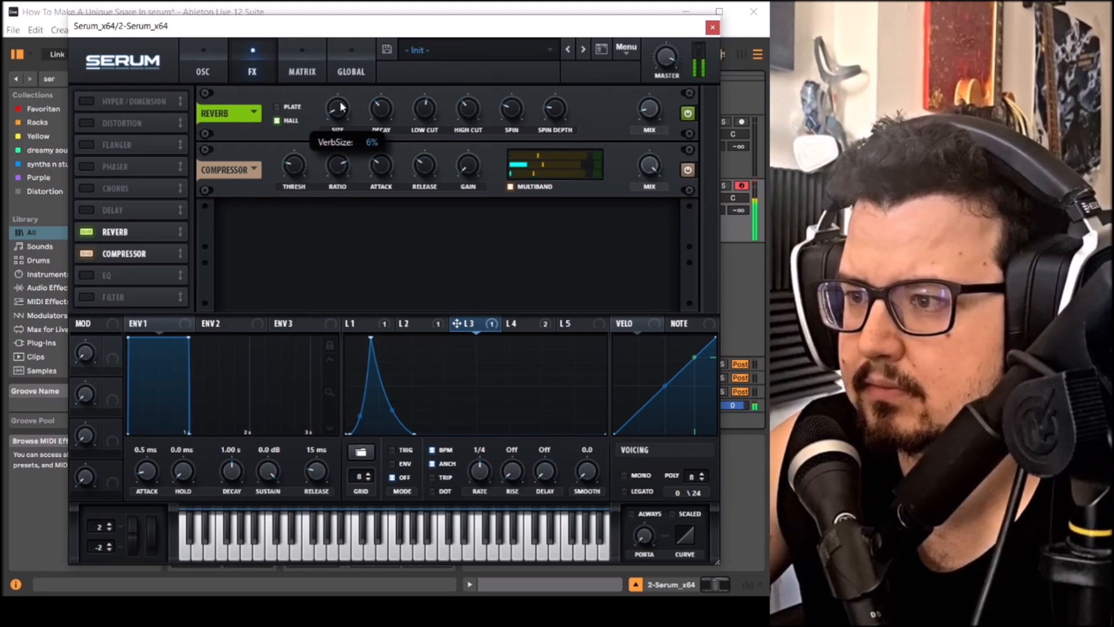
{"action": "left_click_drag", "start_coordinate": [429, 114], "coordinate": [343, 112]}
{"action": "left_click_drag", "start_coordinate": [385, 106], "coordinate": [386, 116]}
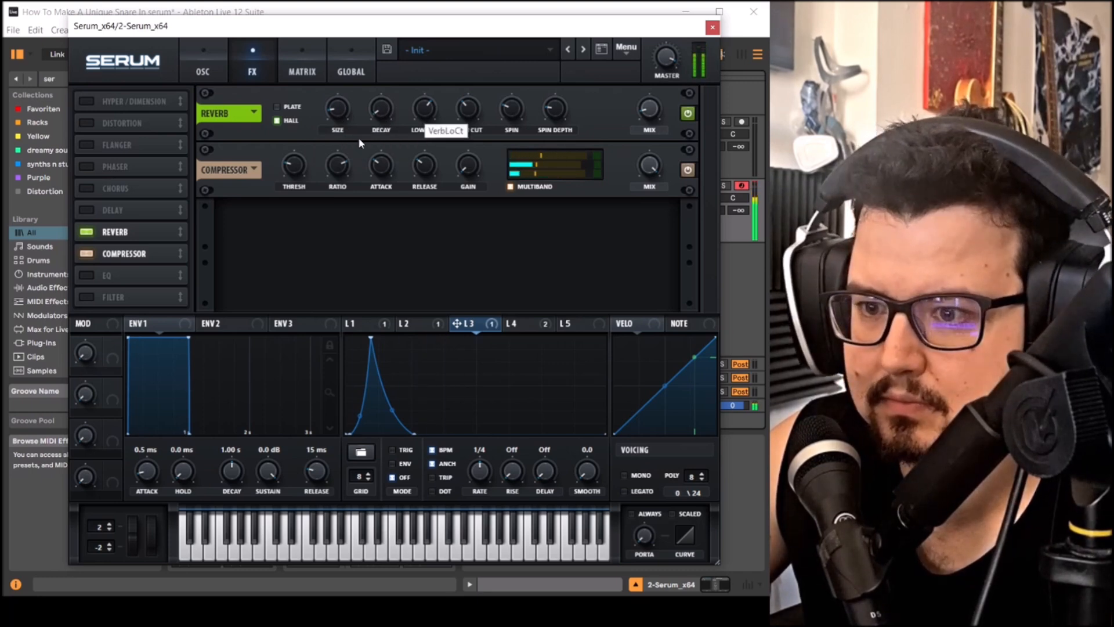
Step: Enable the EQ effect, boost its high-shelf gain and lower the shelf's frequency
{"action": "left_click", "coordinate": [88, 276]}
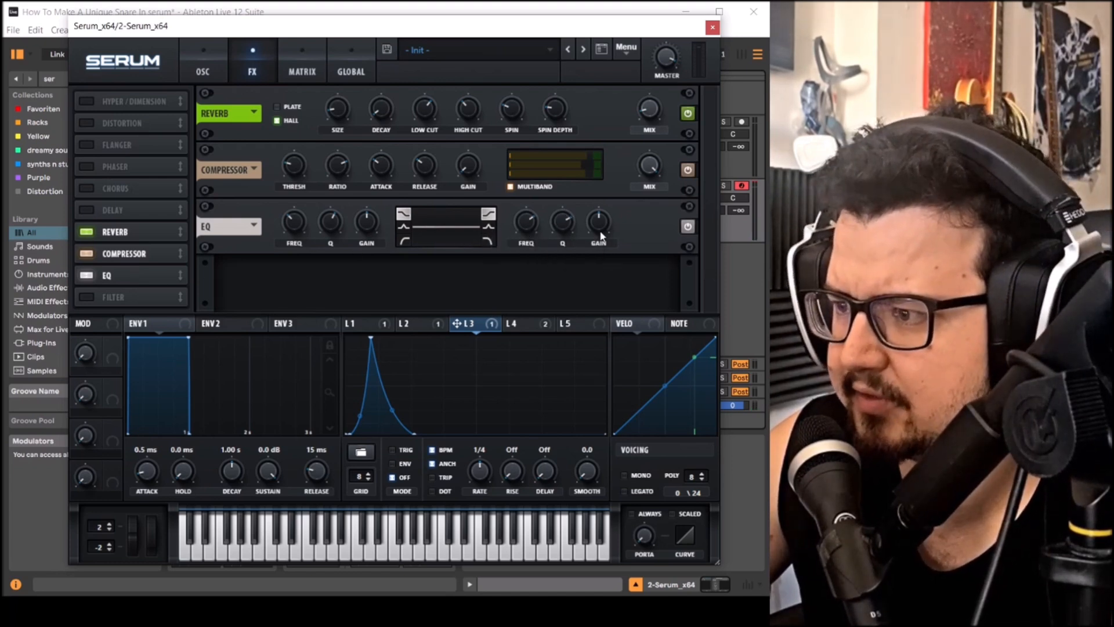
{"action": "left_click_drag", "start_coordinate": [599, 225], "coordinate": [599, 200]}
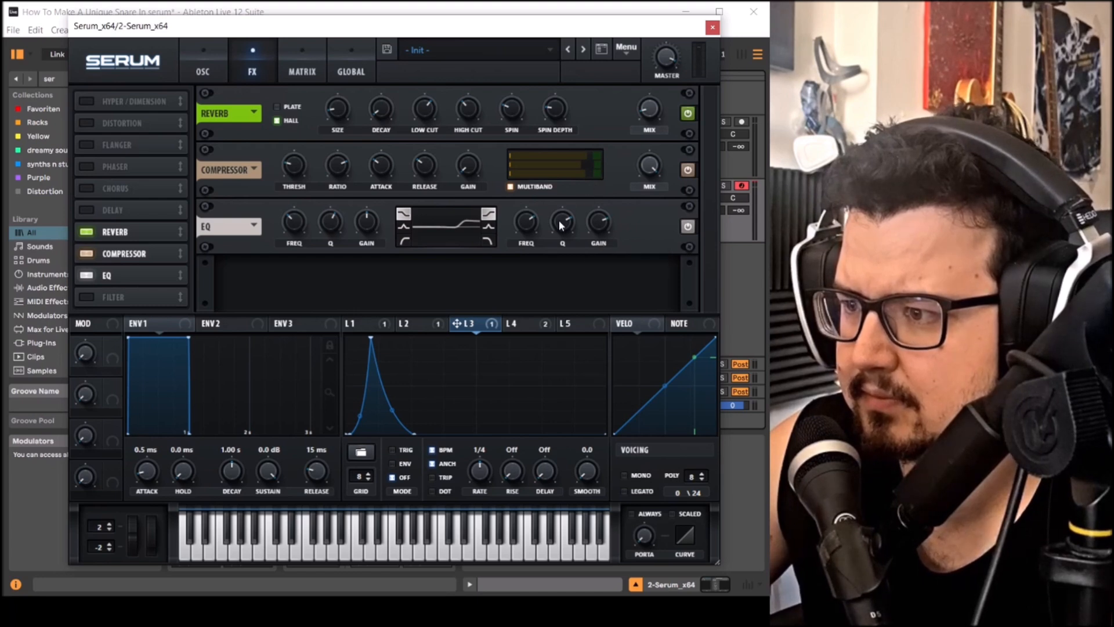
{"action": "left_click_drag", "start_coordinate": [524, 231], "coordinate": [527, 281]}
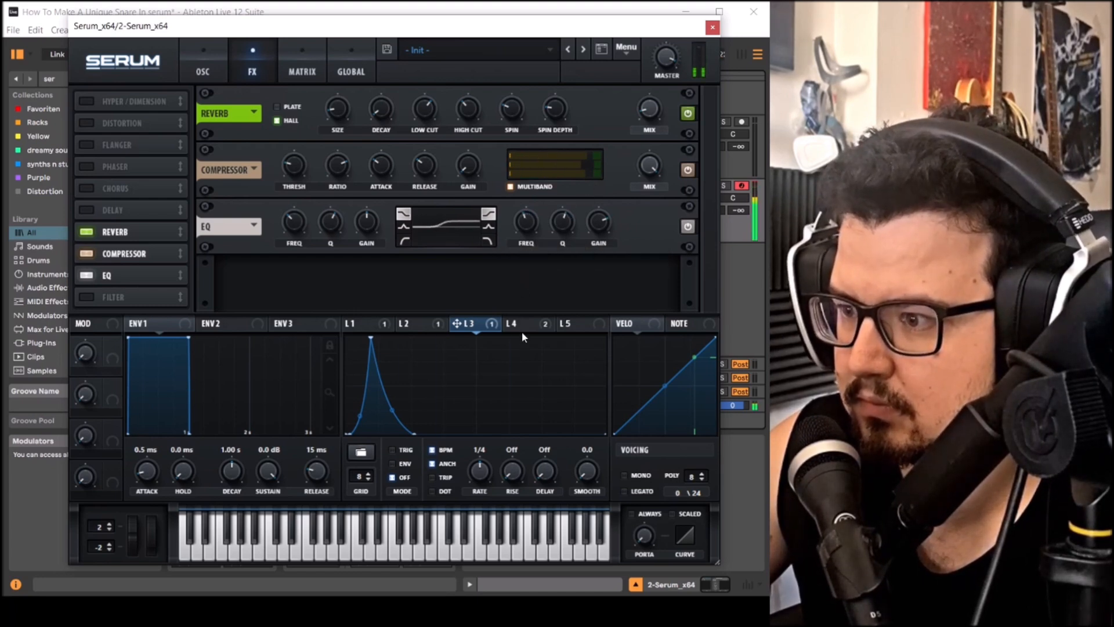
Step: Modulate the EQ's high-shelf frequency with LFO 5 and adjust the base frequency
{"action": "left_click", "coordinate": [566, 326]}
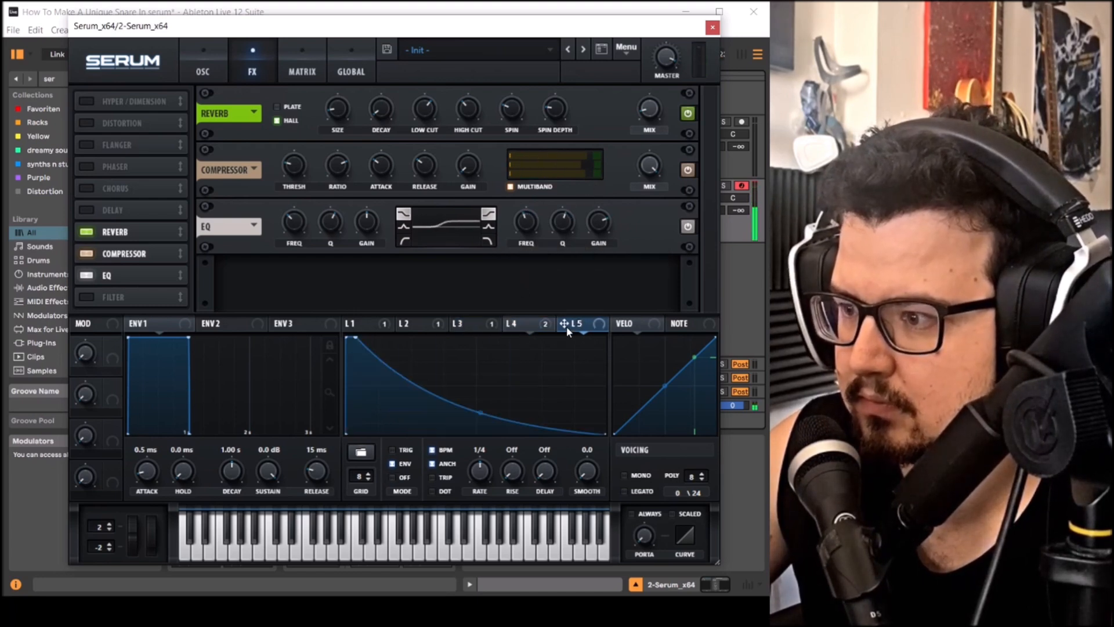
{"action": "mouse_move", "coordinate": [522, 220]}
{"action": "left_mouse_down"}
{"action": "mouse_move", "coordinate": [528, 259]}
{"action": "mouse_move", "coordinate": [521, 215]}
{"action": "left_mouse_up"}
{"action": "right_click", "coordinate": [531, 225]}
{"action": "right_click", "coordinate": [526, 230]}
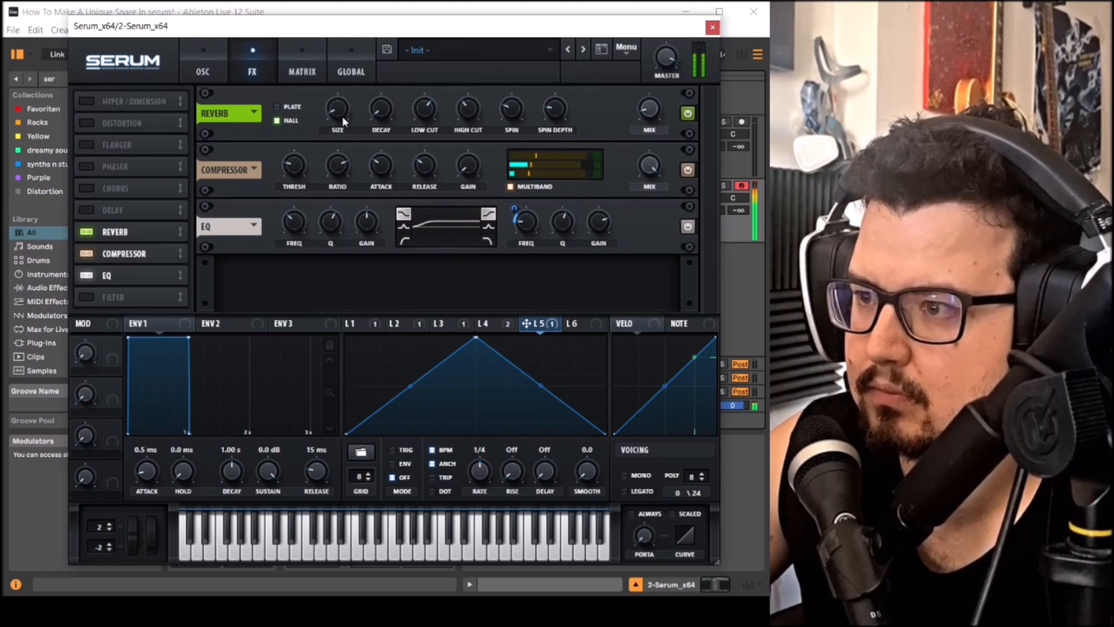
Step: Move the reverb to the end of the effects chain and set the EQ's low band to a boosted peak
{"action": "left_click_drag", "start_coordinate": [133, 231], "coordinate": [146, 298]}
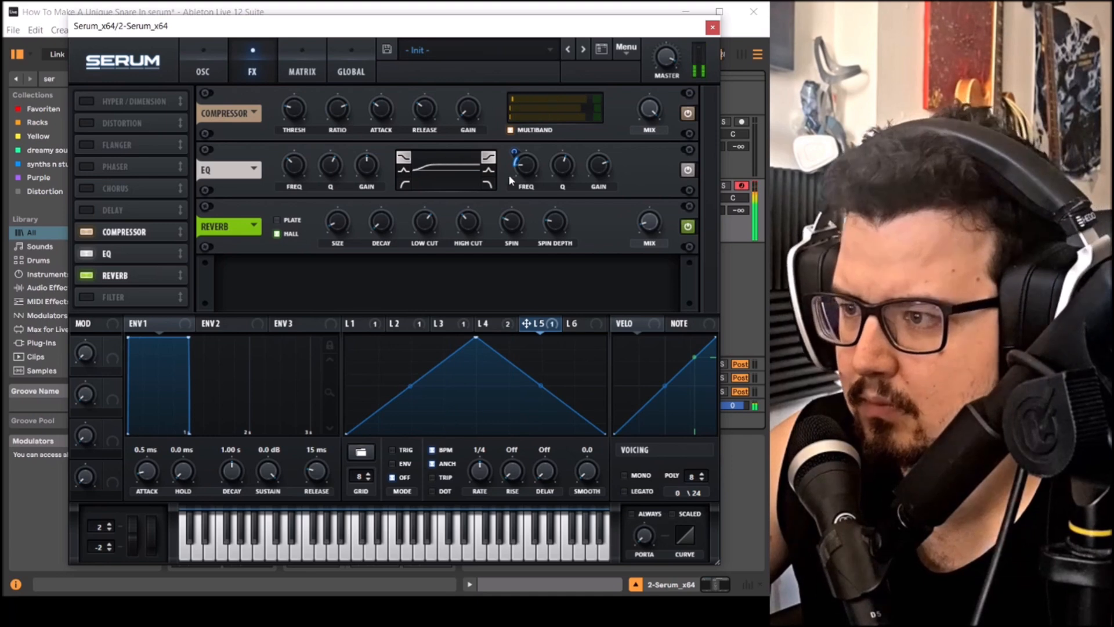
{"action": "left_click", "coordinate": [402, 170]}
{"action": "mouse_move", "coordinate": [367, 166]}
{"action": "left_mouse_down"}
{"action": "mouse_move", "coordinate": [364, 128]}
{"action": "mouse_move", "coordinate": [367, 157]}
{"action": "left_mouse_up"}
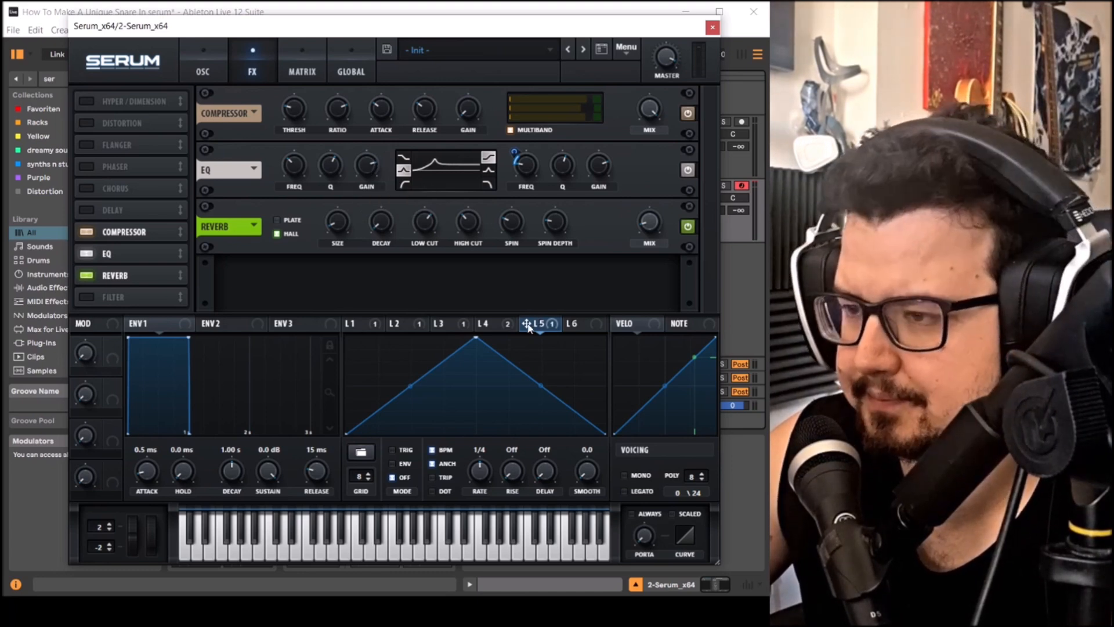
Step: Shift LFO 5's triangle peak earlier in the cycle for a fast rise and longer fall
{"action": "left_click", "coordinate": [490, 323]}
{"action": "left_click_drag", "start_coordinate": [482, 323], "coordinate": [387, 323]}
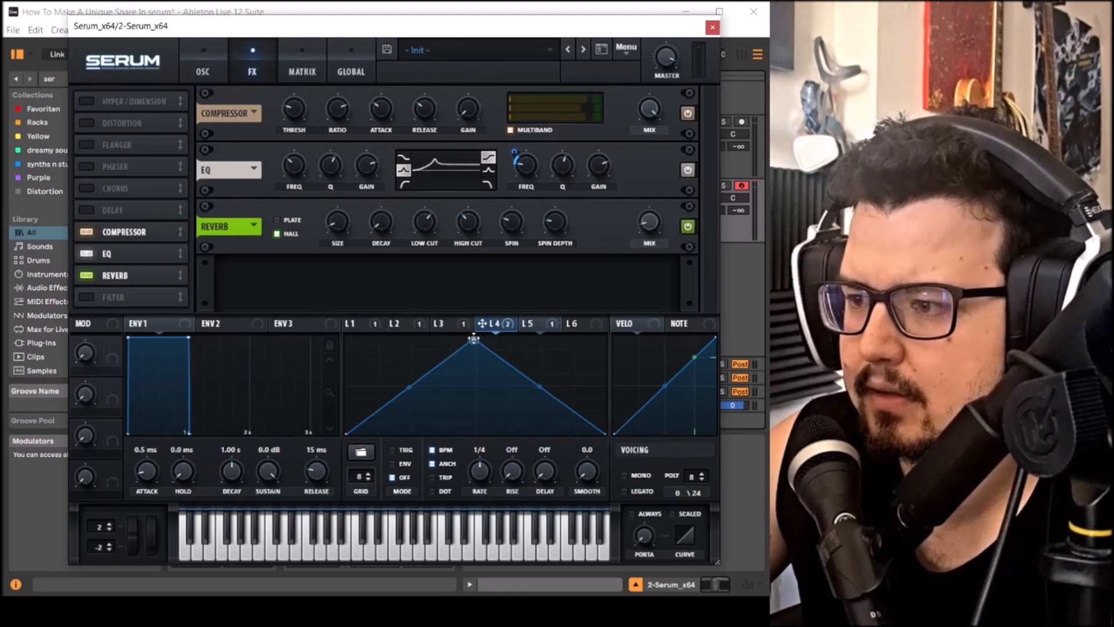
{"action": "left_click", "coordinate": [539, 324]}
{"action": "left_click_drag", "start_coordinate": [469, 339], "coordinate": [388, 338]}
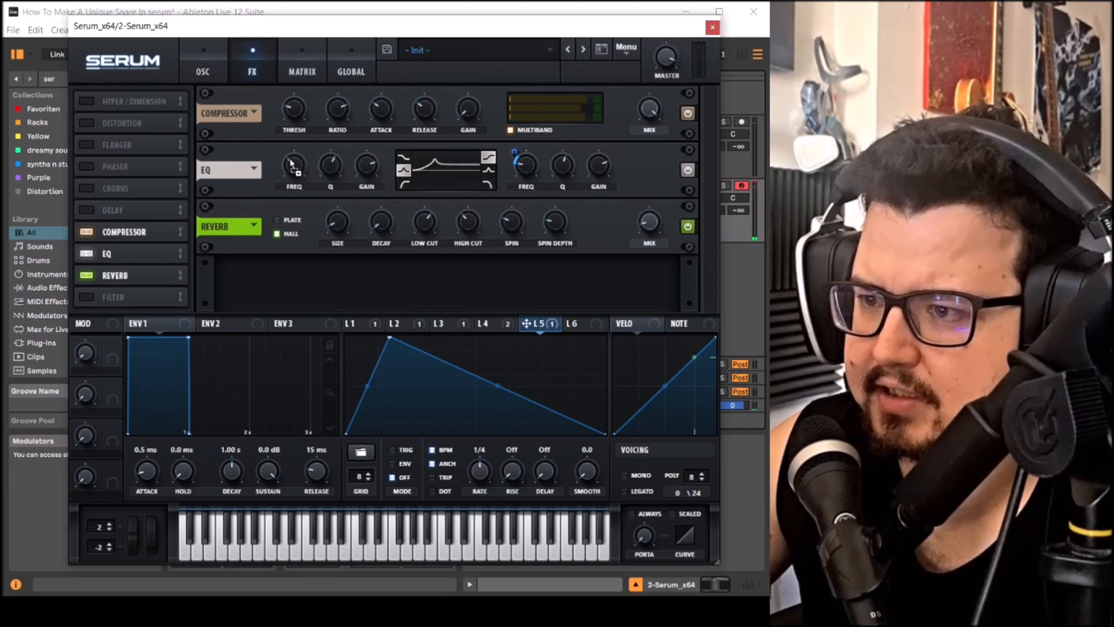
Step: Modulate the EQ's low-band frequency with LFO 5 by about 7 and set the base frequency to about 180 Hz
{"action": "left_click_drag", "start_coordinate": [292, 165], "coordinate": [283, 156]}
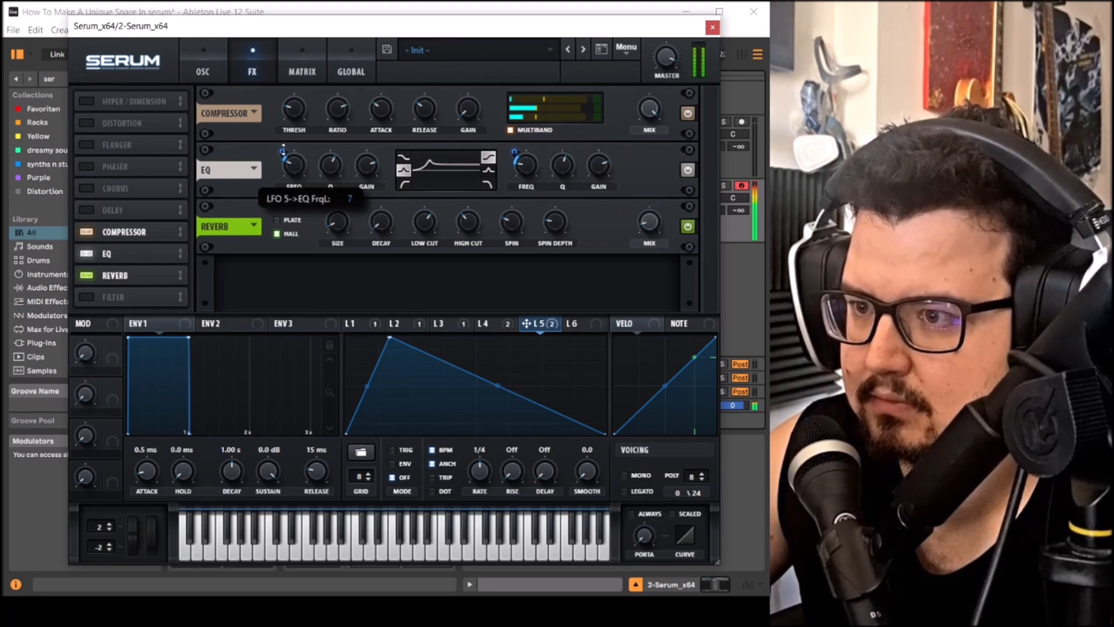
{"action": "left_click_drag", "start_coordinate": [296, 167], "coordinate": [301, 162]}
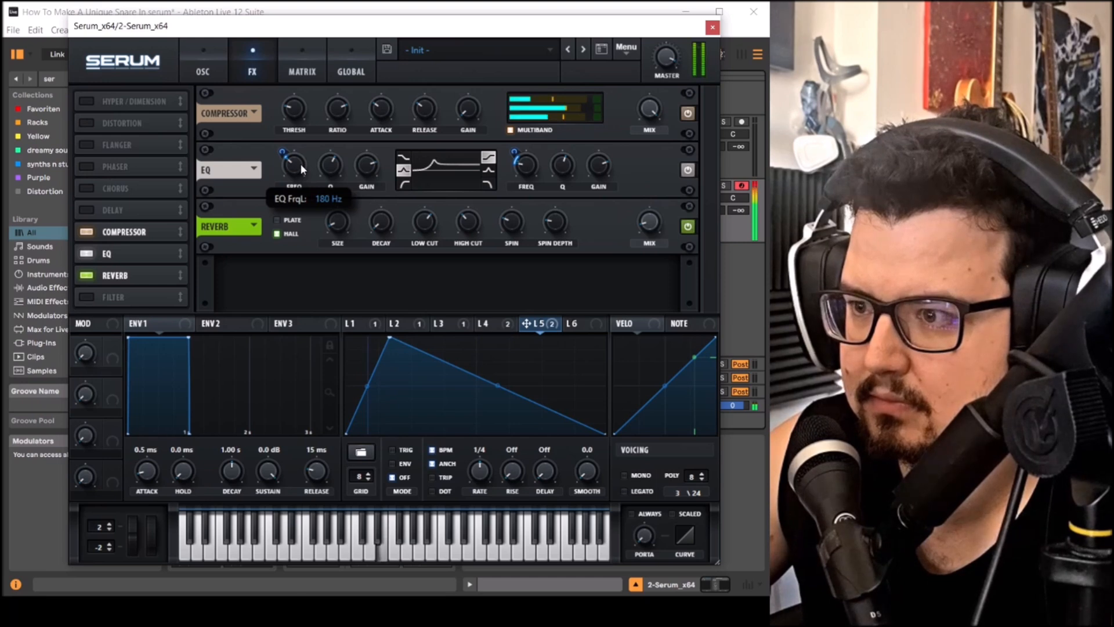
Step: Raise the gain of the EQ's low-band peak and set its Q to about 79%
{"action": "left_click_drag", "start_coordinate": [355, 168], "coordinate": [356, 152]}
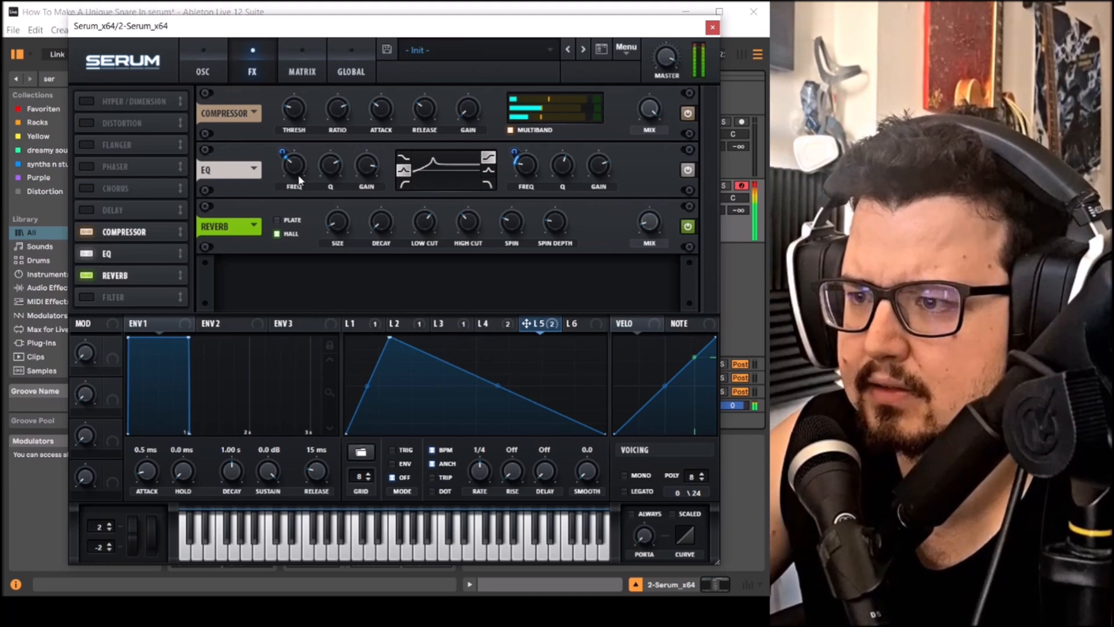
{"action": "left_click_drag", "start_coordinate": [368, 172], "coordinate": [367, 163]}
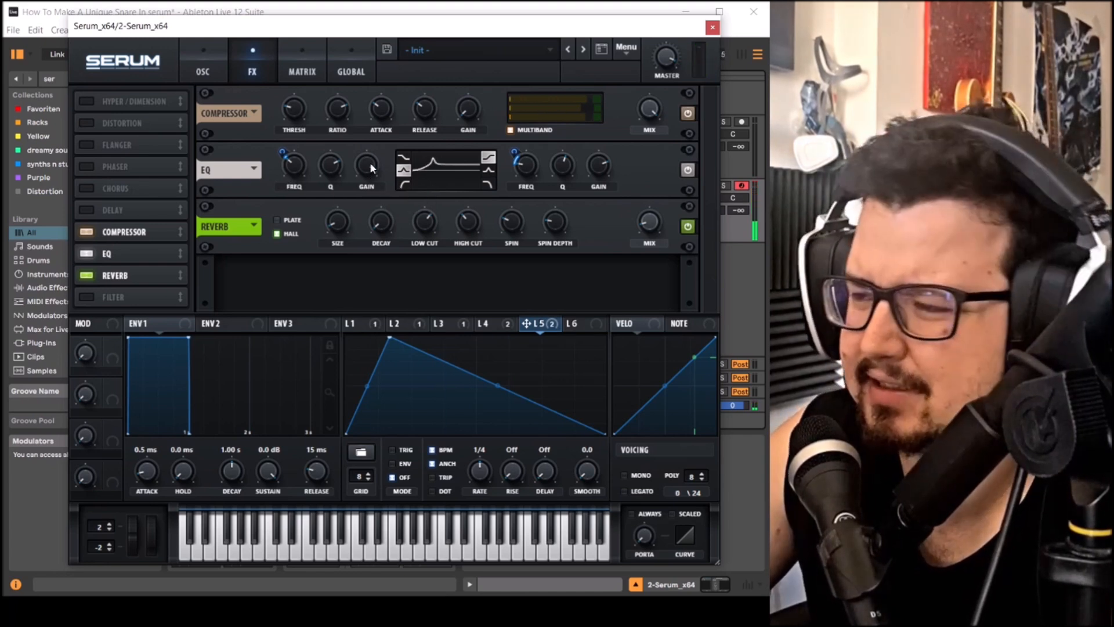
{"action": "left_click_drag", "start_coordinate": [333, 173], "coordinate": [332, 166]}
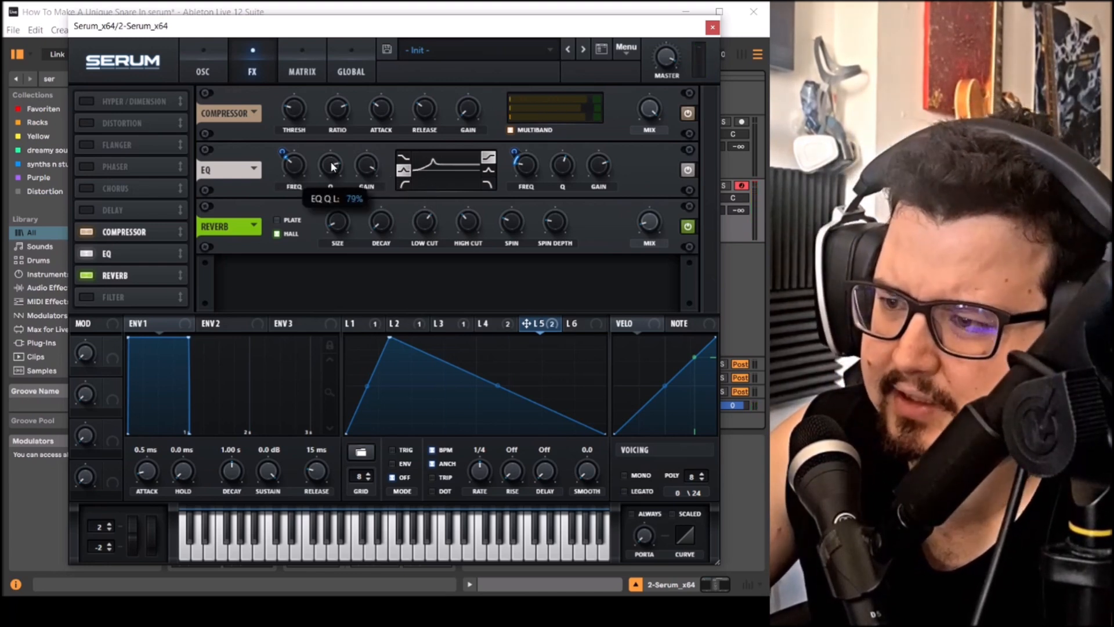
Step: Fine-tune the frequency and Q of the EQ's low-band peak while playing the snare
{"action": "right_click", "coordinate": [358, 178]}
{"action": "left_click_drag", "start_coordinate": [332, 170], "coordinate": [333, 183]}
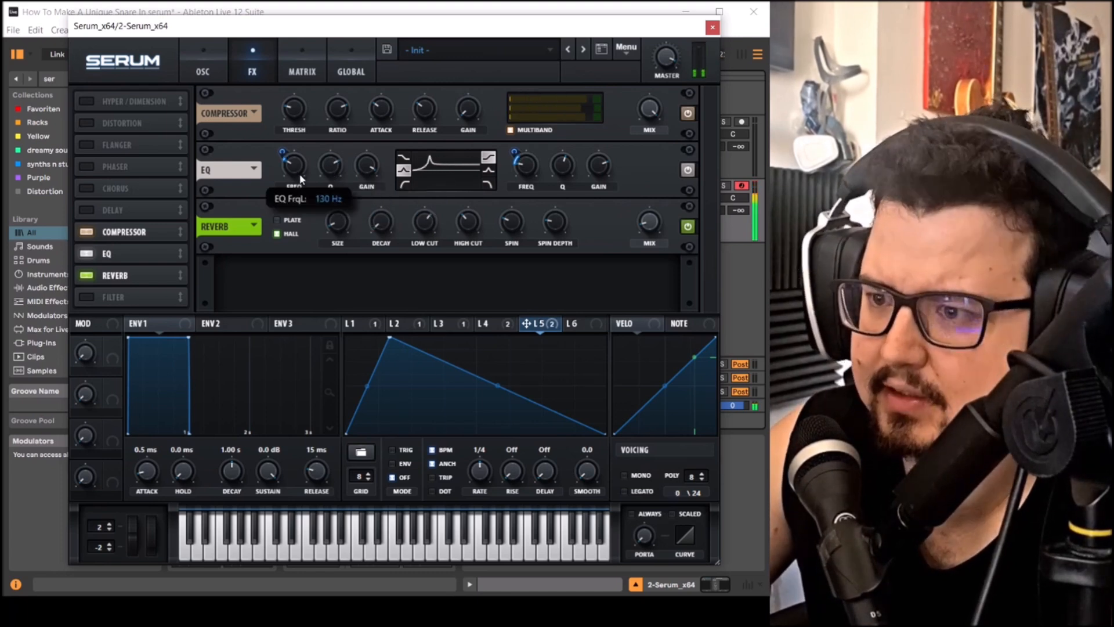
{"action": "mouse_move", "coordinate": [300, 179]}
{"action": "left_mouse_down"}
{"action": "mouse_move", "coordinate": [303, 159]}
{"action": "mouse_move", "coordinate": [301, 177]}
{"action": "left_mouse_up"}
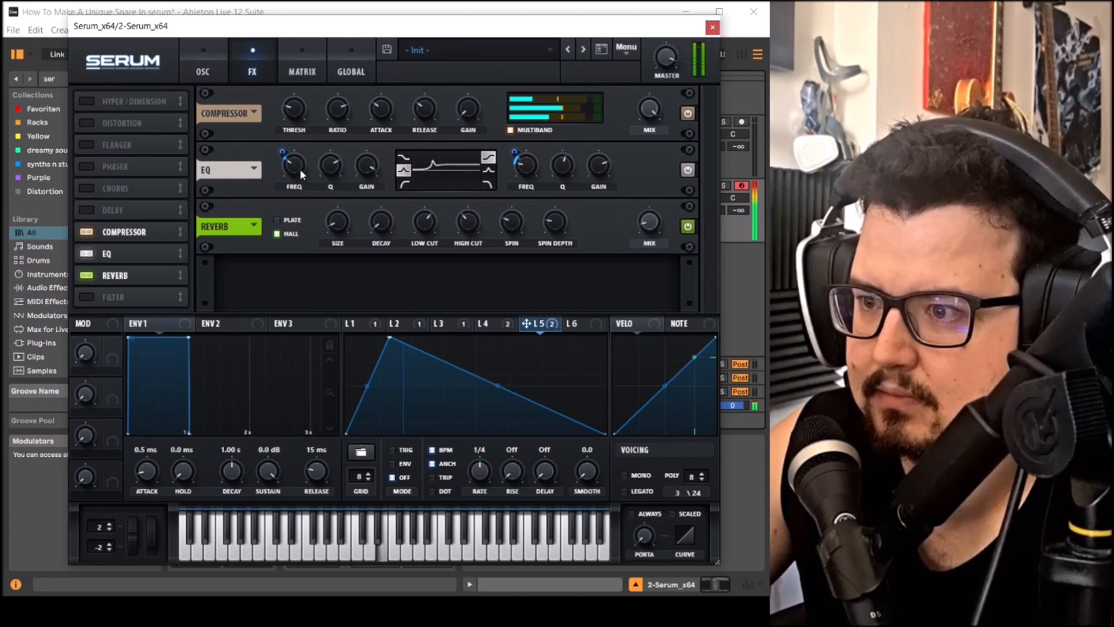
{"action": "mouse_move", "coordinate": [300, 162]}
{"action": "left_mouse_down"}
{"action": "mouse_move", "coordinate": [298, 147]}
{"action": "mouse_move", "coordinate": [298, 181]}
{"action": "left_mouse_up"}
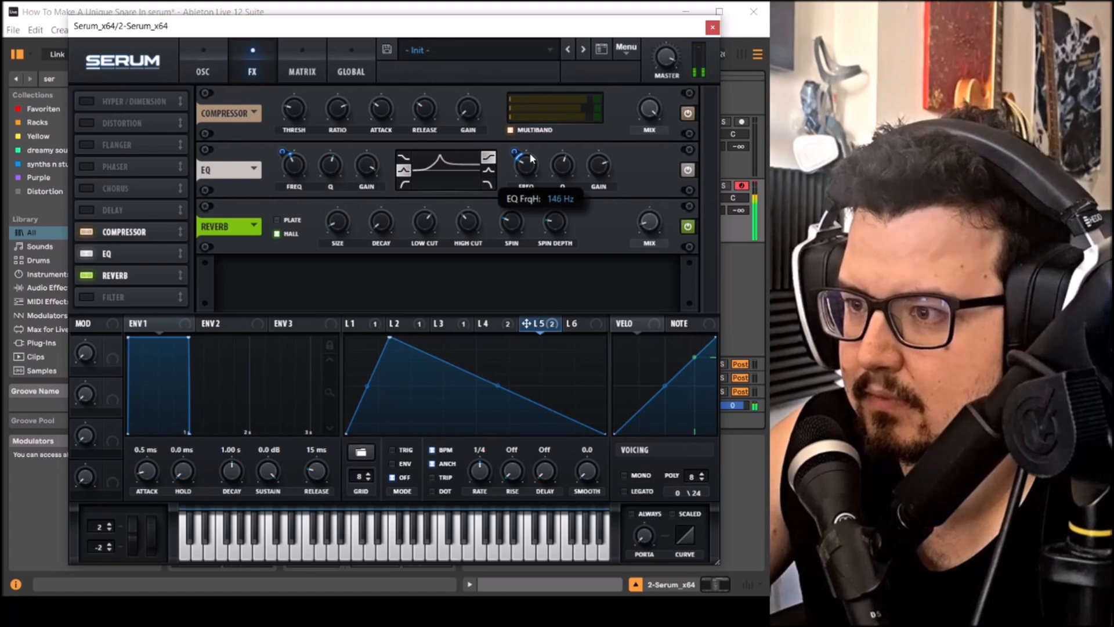
{"action": "left_click_drag", "start_coordinate": [298, 172], "coordinate": [299, 184]}
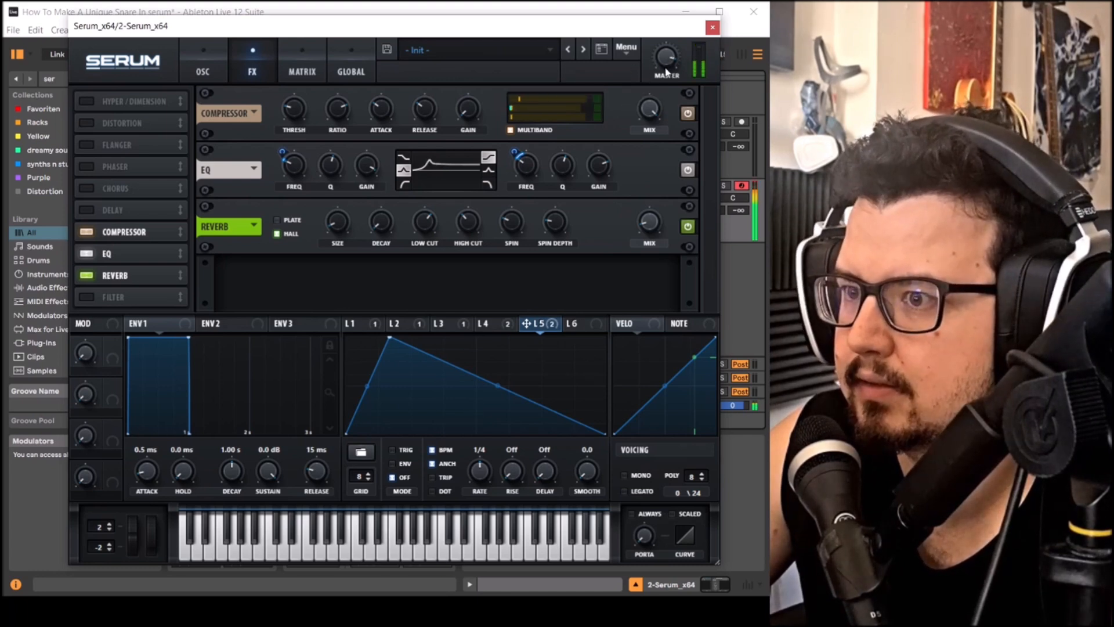
Step: Set the noise filter's cutoff to about 793 Hz and switch the noise sample to J106 Chorus
{"action": "left_click", "coordinate": [203, 71]}
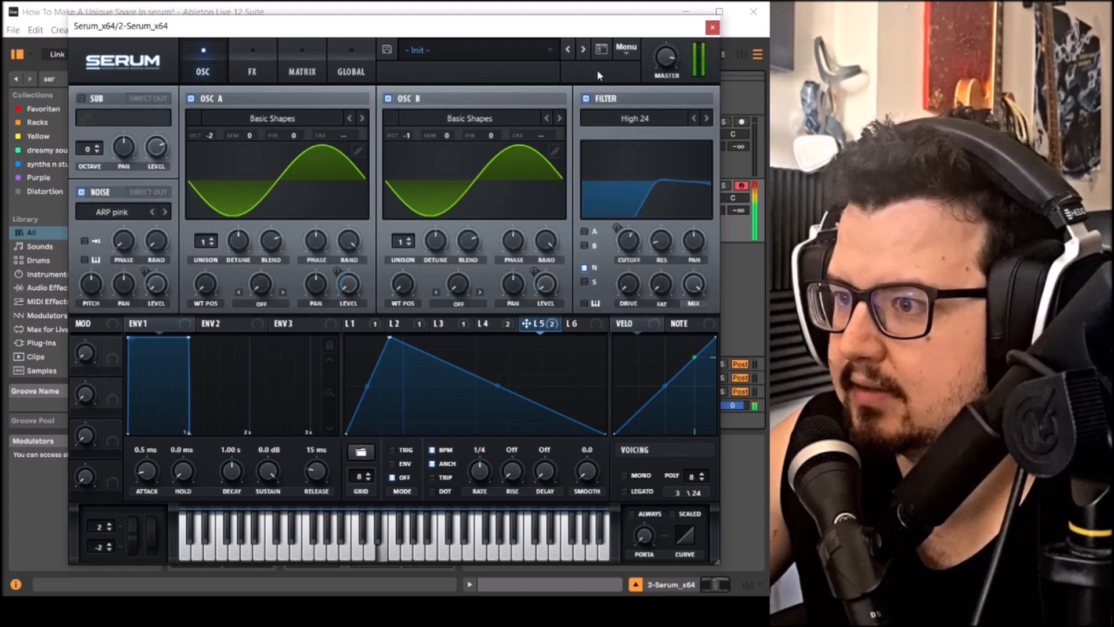
{"action": "left_click", "coordinate": [364, 325]}
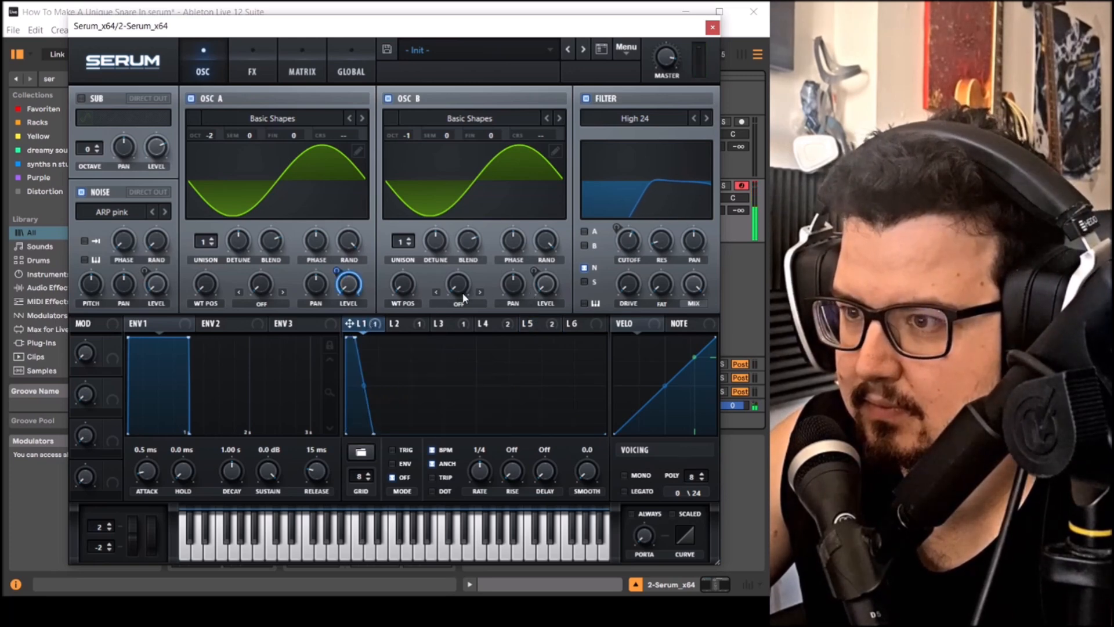
{"action": "left_click", "coordinate": [395, 324]}
{"action": "left_click", "coordinate": [442, 323]}
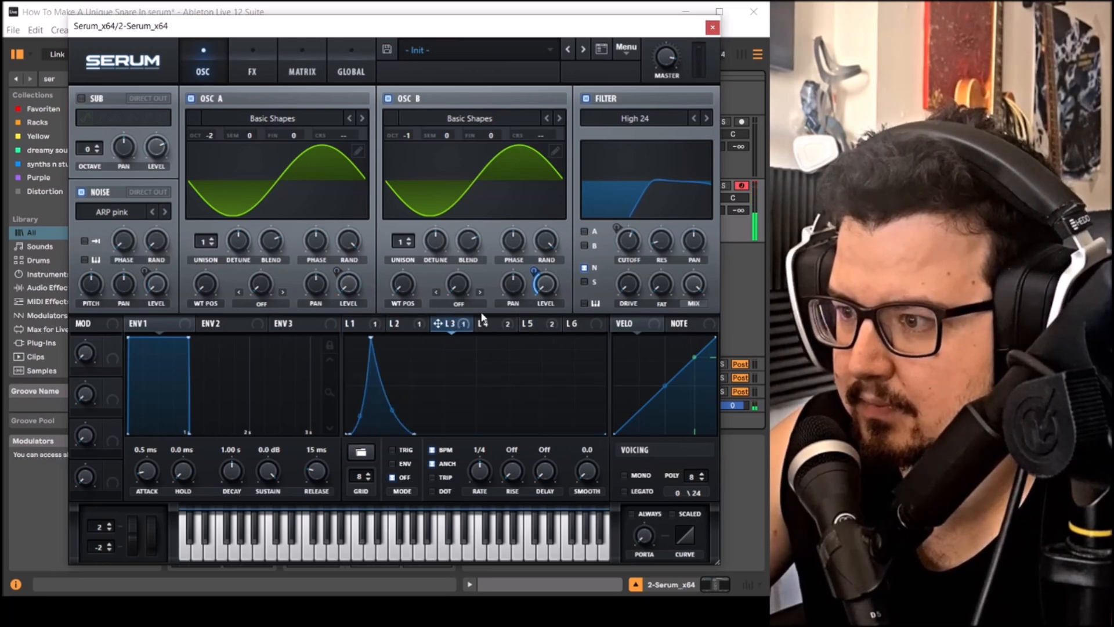
{"action": "mouse_move", "coordinate": [536, 274]}
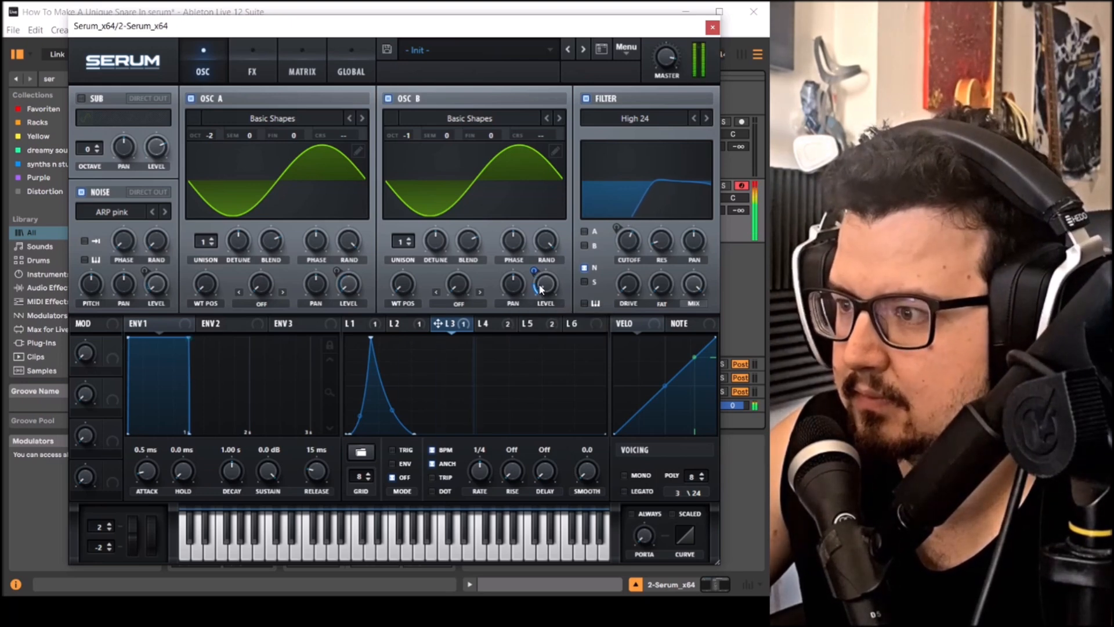
{"action": "left_click_drag", "start_coordinate": [631, 238], "coordinate": [634, 251]}
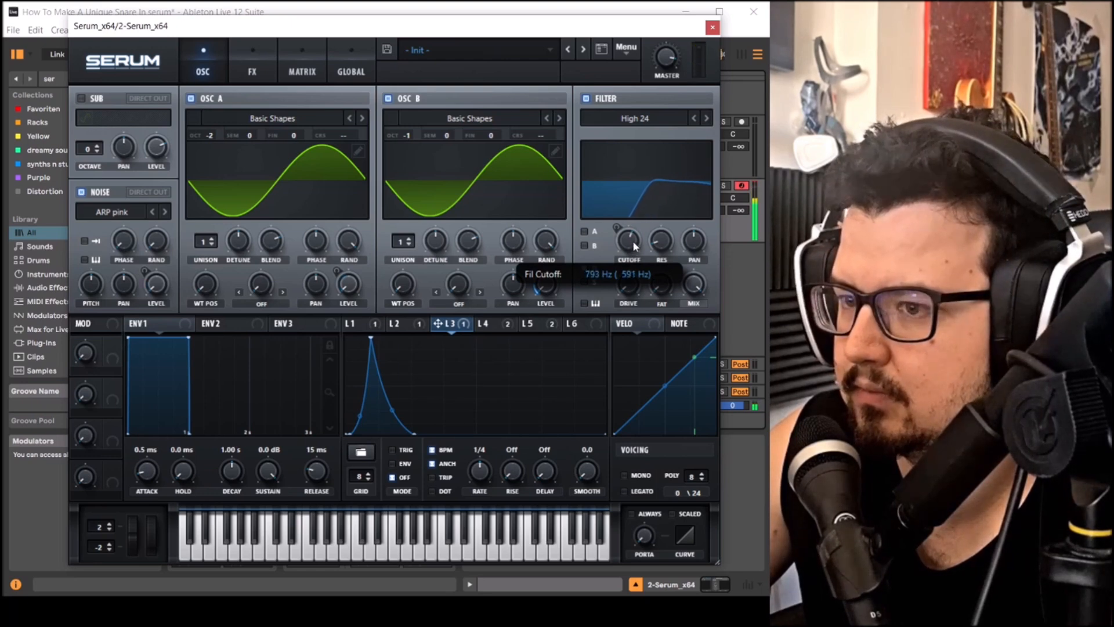
{"action": "left_click", "coordinate": [166, 212]}
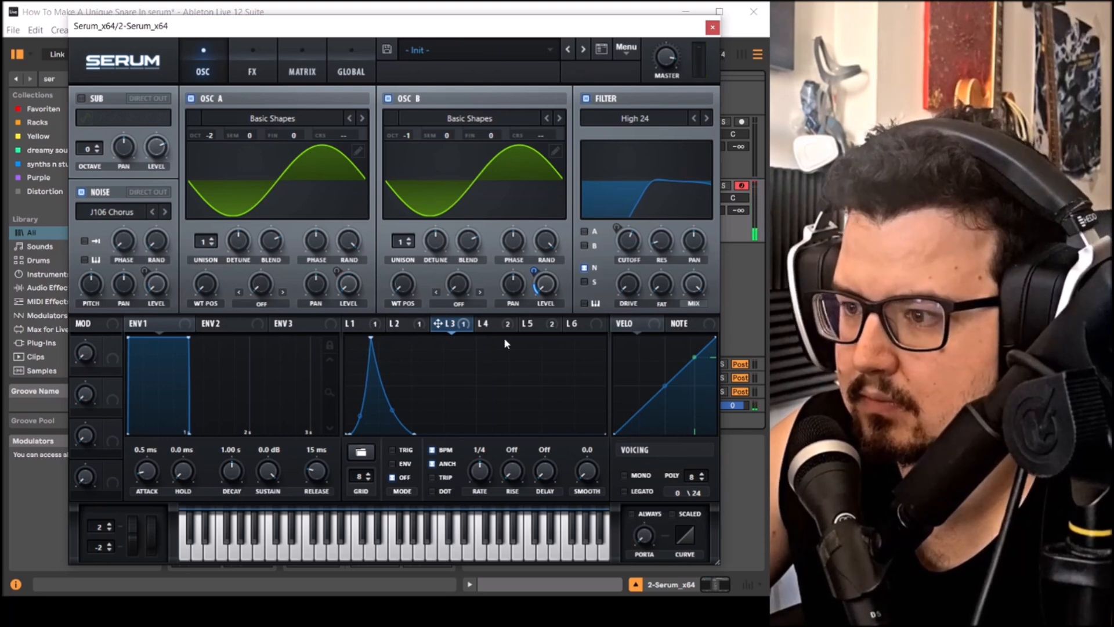
Step: Shorten LFO 4's decay by removing the extra curve point and ending the fall about halfway through the cycle
{"action": "left_click", "coordinate": [483, 324]}
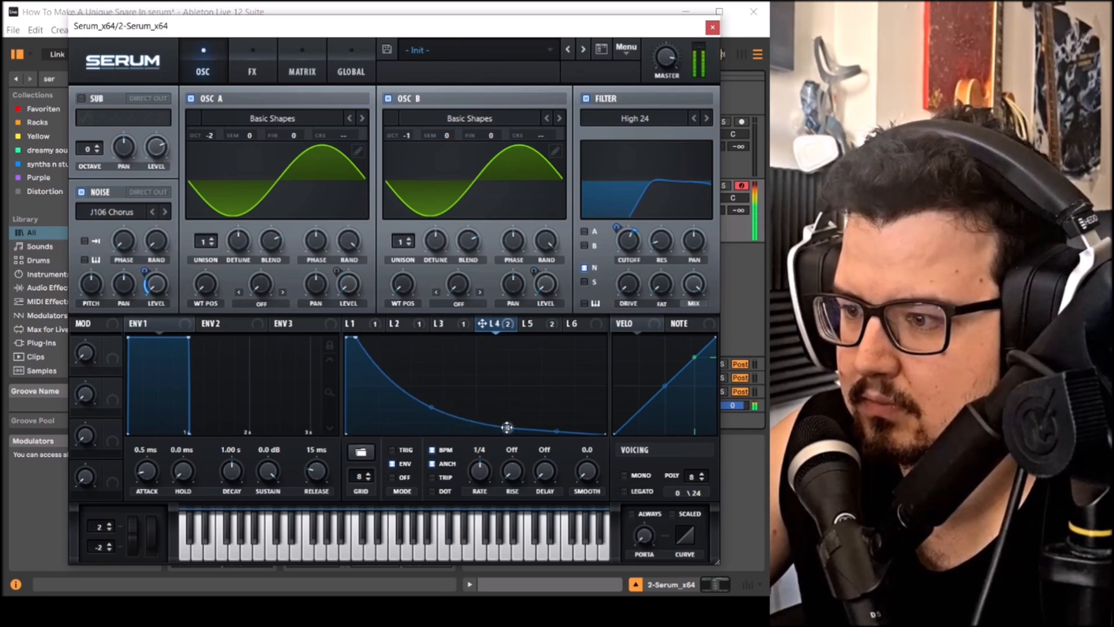
{"action": "left_click_drag", "start_coordinate": [507, 428], "coordinate": [600, 498]}
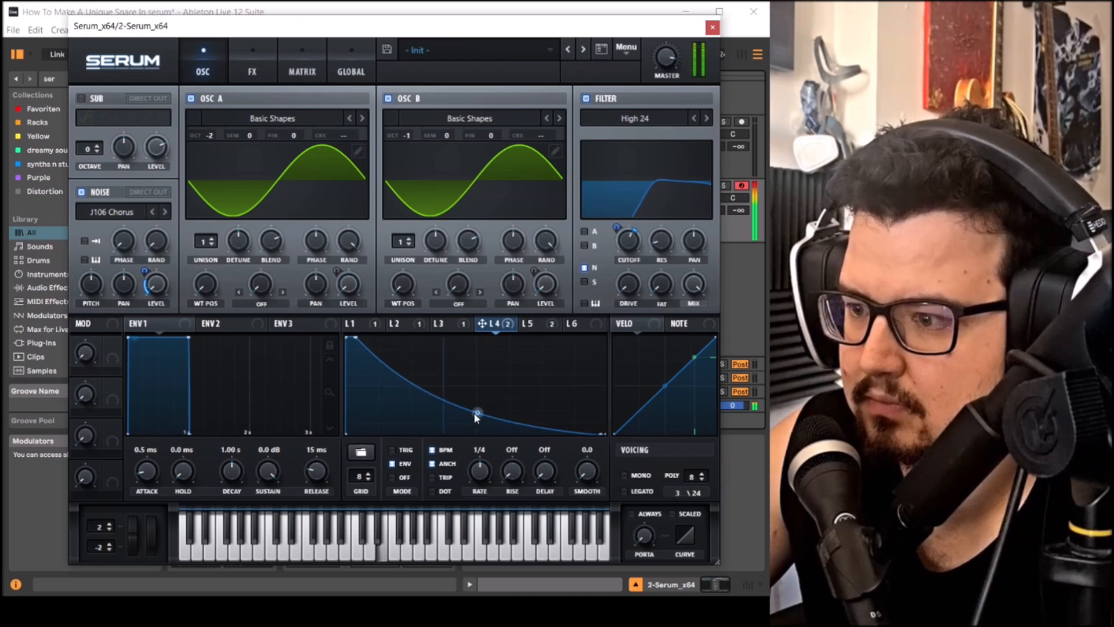
{"action": "left_click_drag", "start_coordinate": [476, 414], "coordinate": [478, 405]}
{"action": "double_click", "coordinate": [539, 420]}
{"action": "left_click_drag", "start_coordinate": [540, 420], "coordinate": [486, 481]}
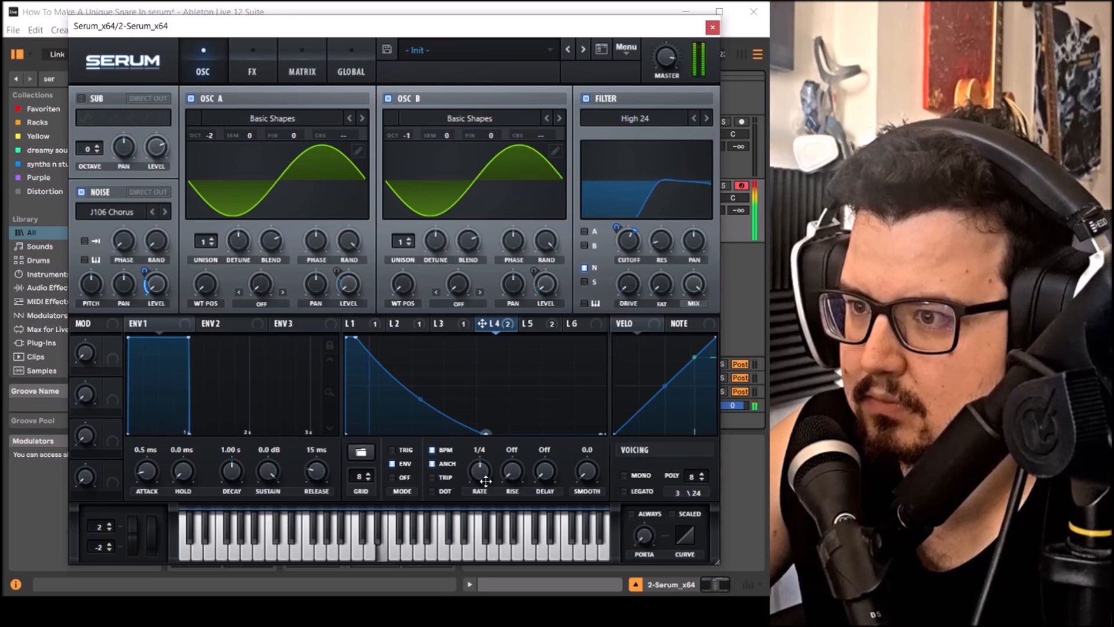
Step: Raise the EQ's high-band frequency and gain, and readjust the low band's frequency and Q
{"action": "left_click", "coordinate": [246, 65]}
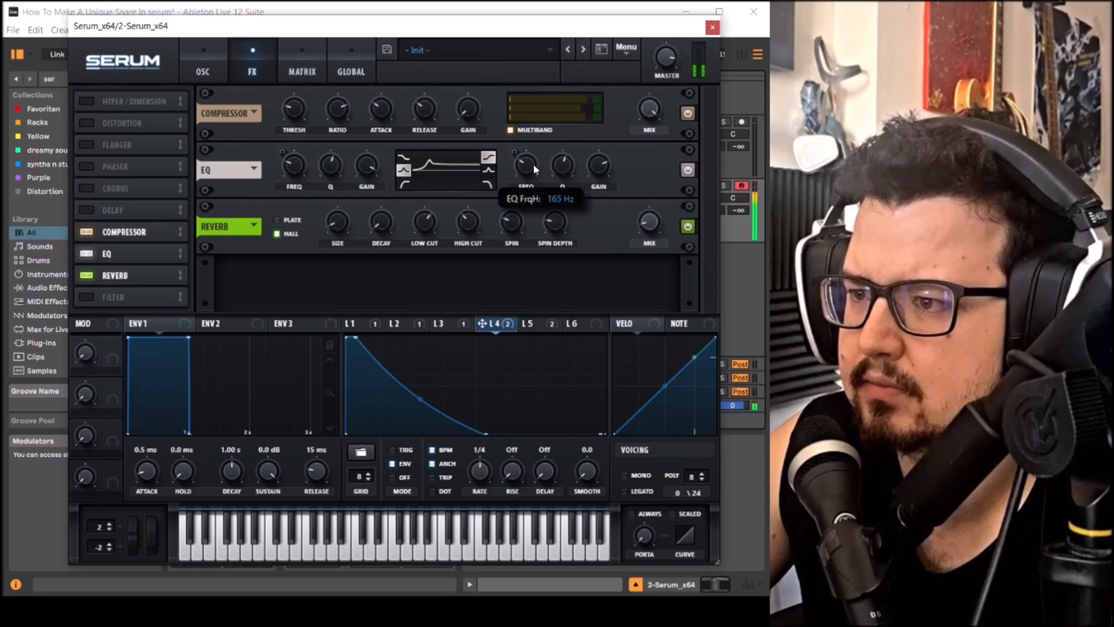
{"action": "mouse_move", "coordinate": [534, 163]}
{"action": "left_mouse_down"}
{"action": "mouse_move", "coordinate": [533, 138]}
{"action": "mouse_move", "coordinate": [539, 154]}
{"action": "left_mouse_up"}
{"action": "left_click_drag", "start_coordinate": [328, 164], "coordinate": [371, 166]}
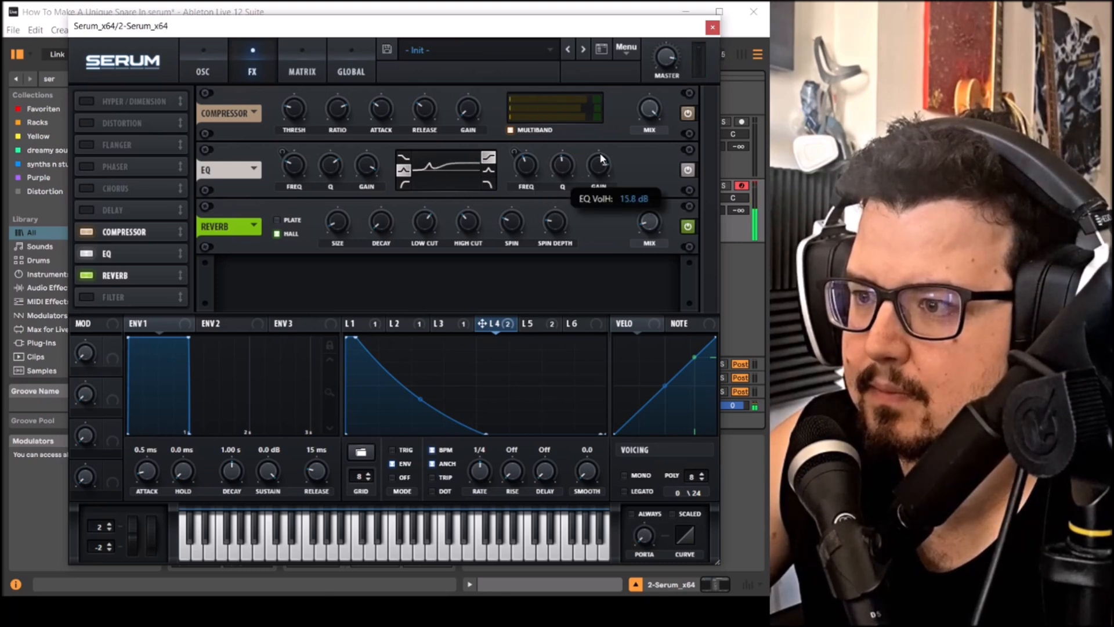
{"action": "mouse_move", "coordinate": [601, 158]}
{"action": "left_mouse_down"}
{"action": "mouse_move", "coordinate": [597, 135]}
{"action": "mouse_move", "coordinate": [599, 148]}
{"action": "left_mouse_up"}
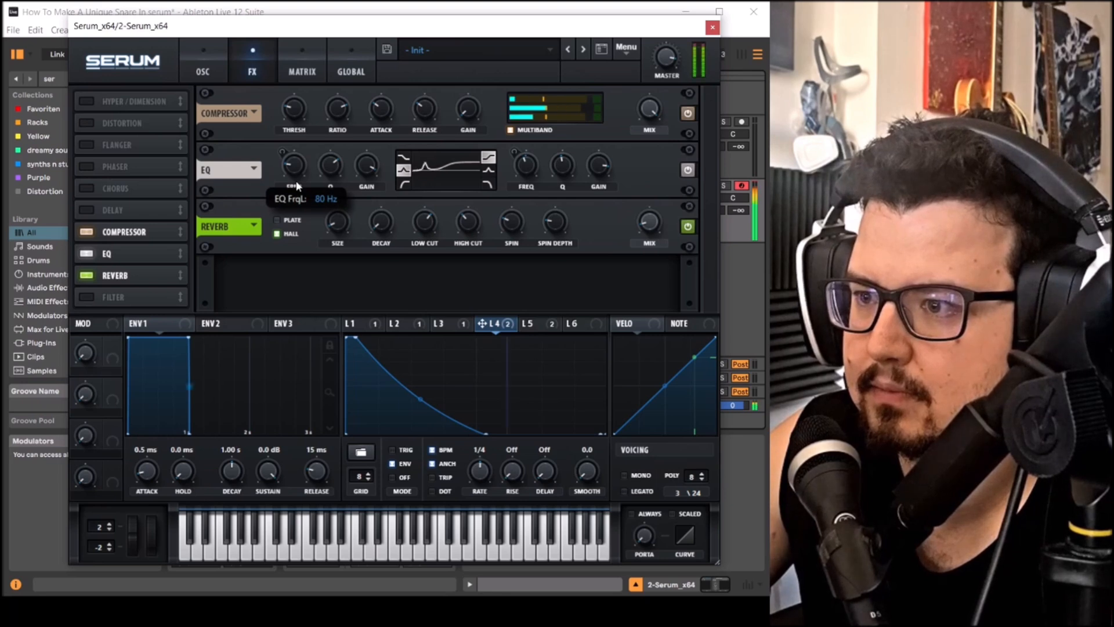
{"action": "left_click_drag", "start_coordinate": [297, 175], "coordinate": [366, 182]}
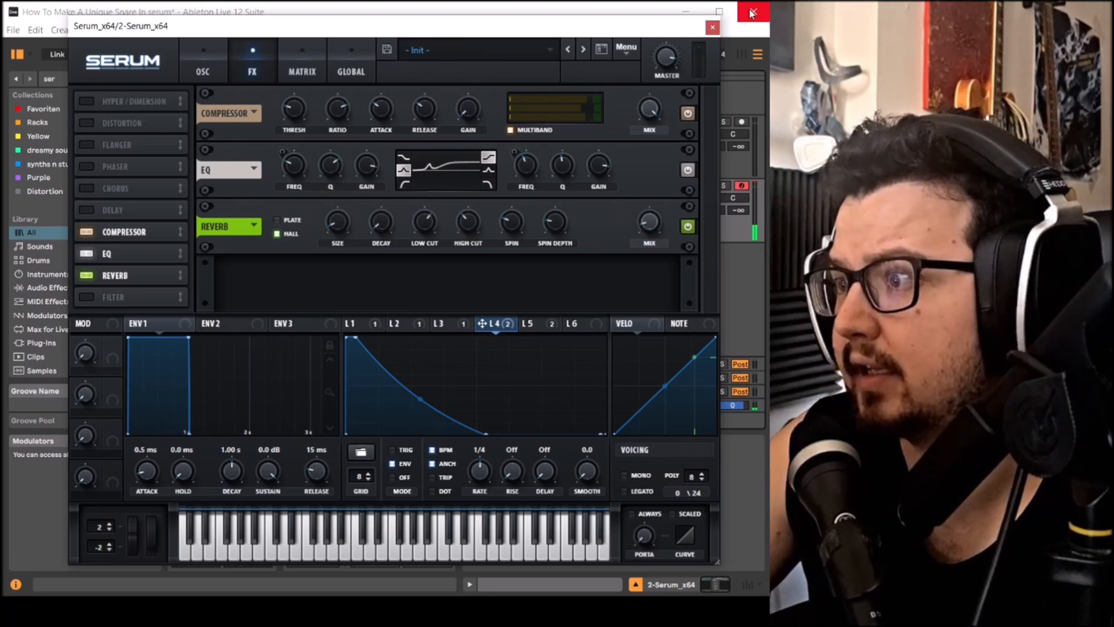
Step: Close the Serum window, insert a new audio track below the Serum track and arm it for recording
{"action": "left_click", "coordinate": [712, 27]}
{"action": "left_click", "coordinate": [565, 205]}
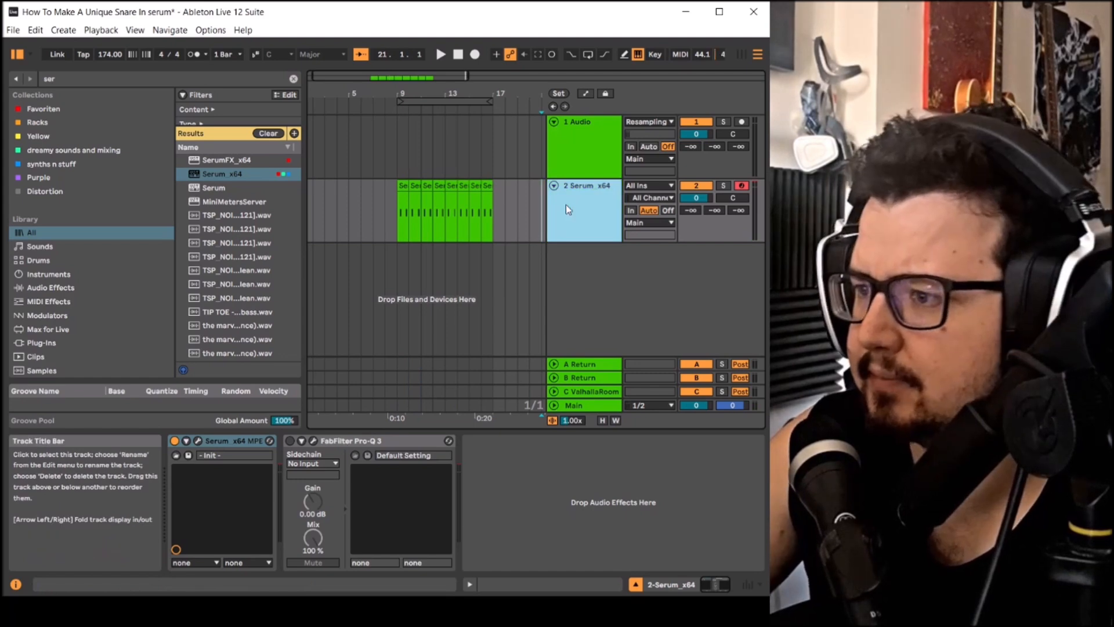
{"action": "right_click", "coordinate": [575, 262]}
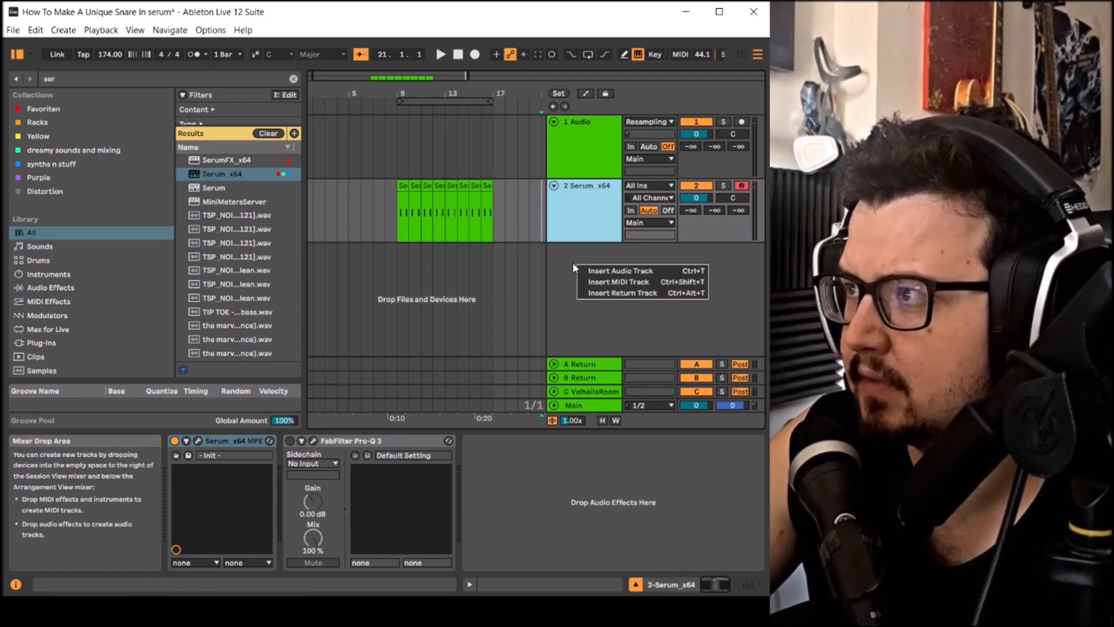
{"action": "left_click", "coordinate": [604, 270]}
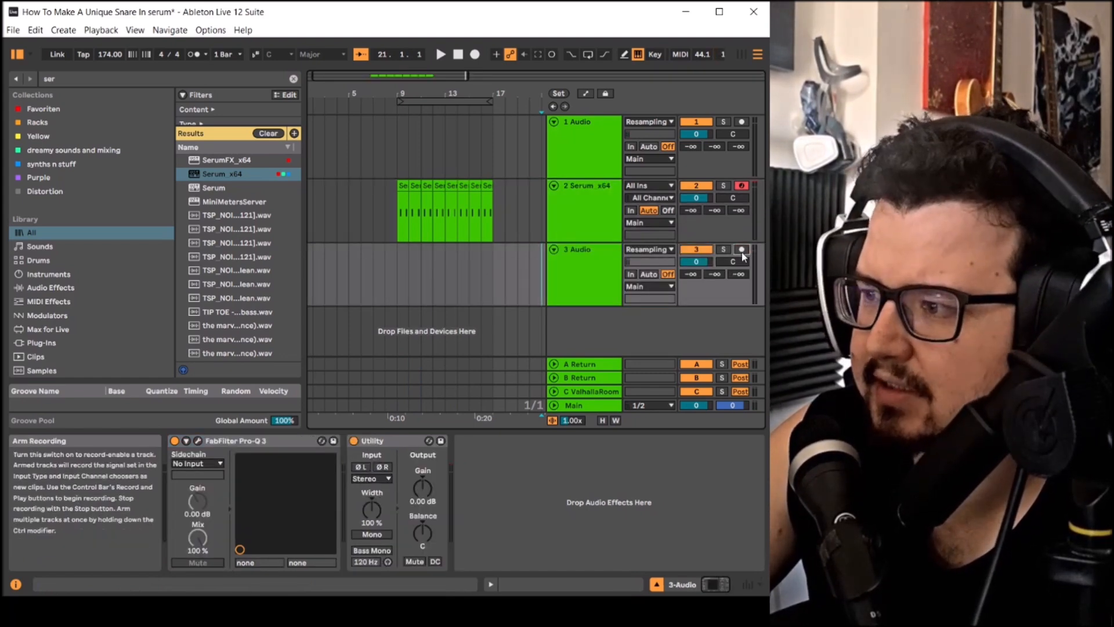
{"action": "left_click", "coordinate": [741, 249]}
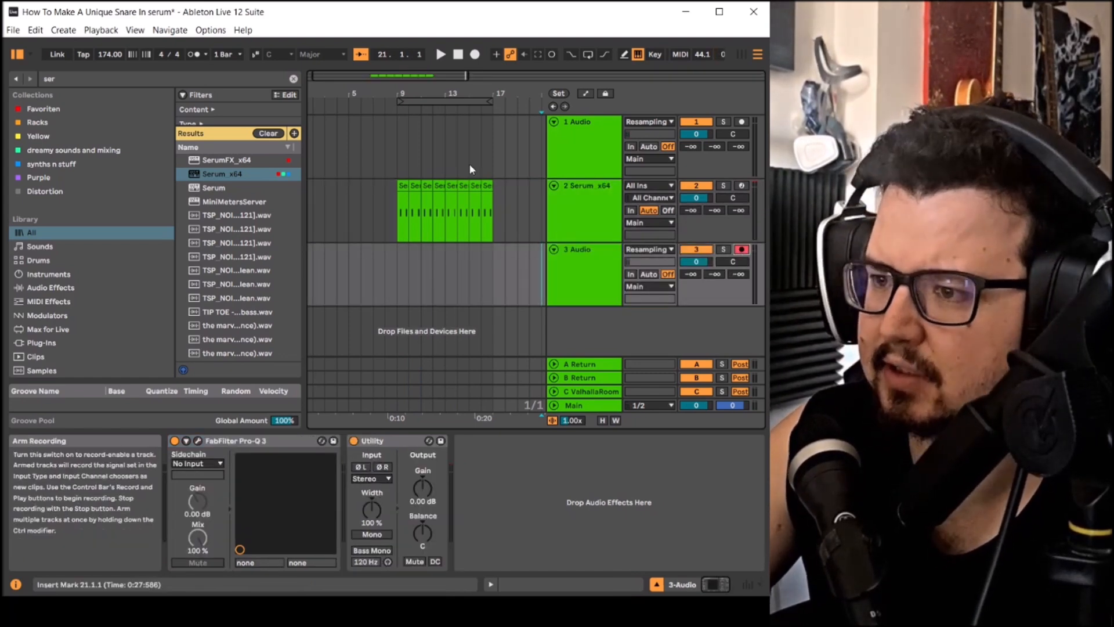
Step: Record the start of the snare pattern from bar 9 onto the new audio track and mute the Serum track
{"action": "left_click", "coordinate": [476, 56]}
{"action": "key", "text": "space"}
{"action": "scroll", "coordinate": [441, 205], "scroll_direction": "down", "scroll_amount": 4}
{"action": "left_click", "coordinate": [361, 102]}
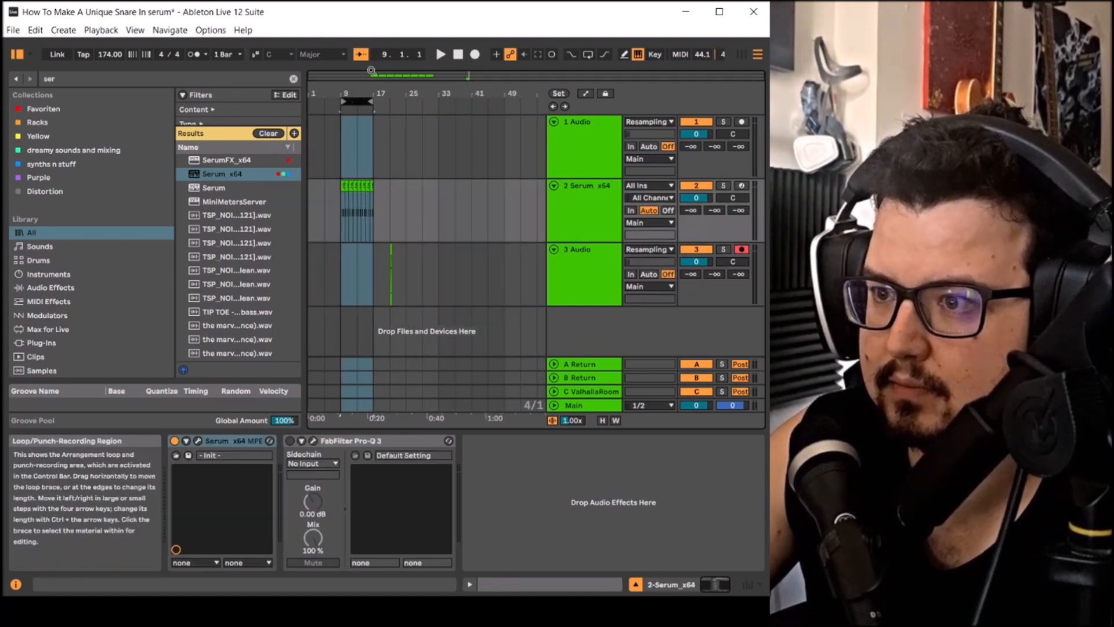
{"action": "left_click", "coordinate": [474, 55]}
{"action": "scroll", "coordinate": [340, 244], "scroll_direction": "up", "scroll_amount": 4}
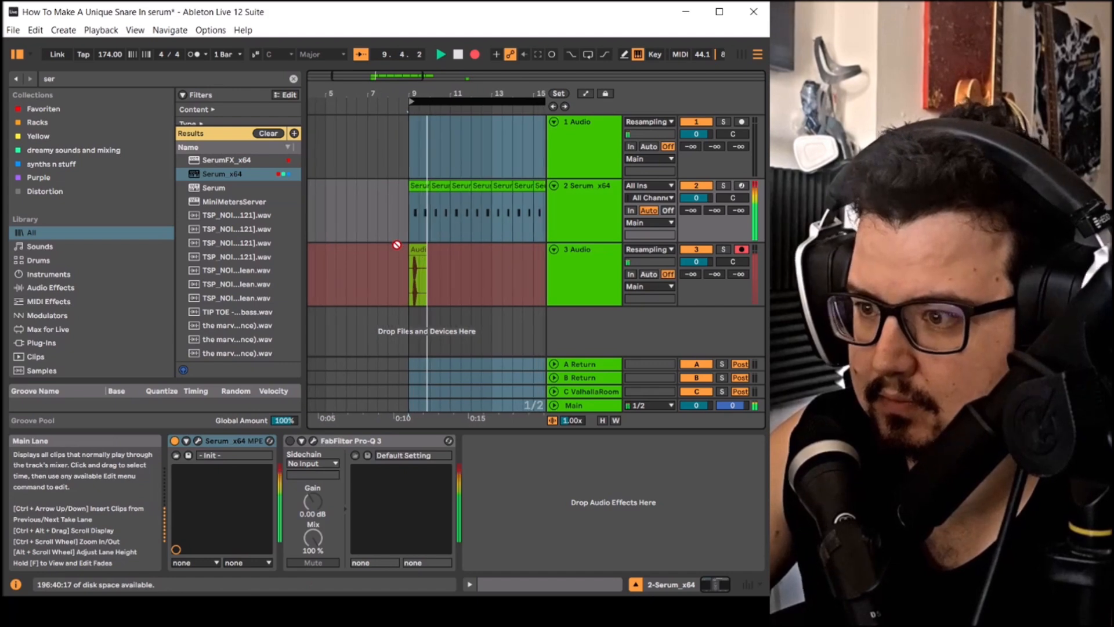
{"action": "key", "text": "space"}
{"action": "scroll", "coordinate": [405, 251], "scroll_direction": "down", "scroll_amount": 4}
{"action": "left_click", "coordinate": [608, 232]}
{"action": "left_click", "coordinate": [697, 188]}
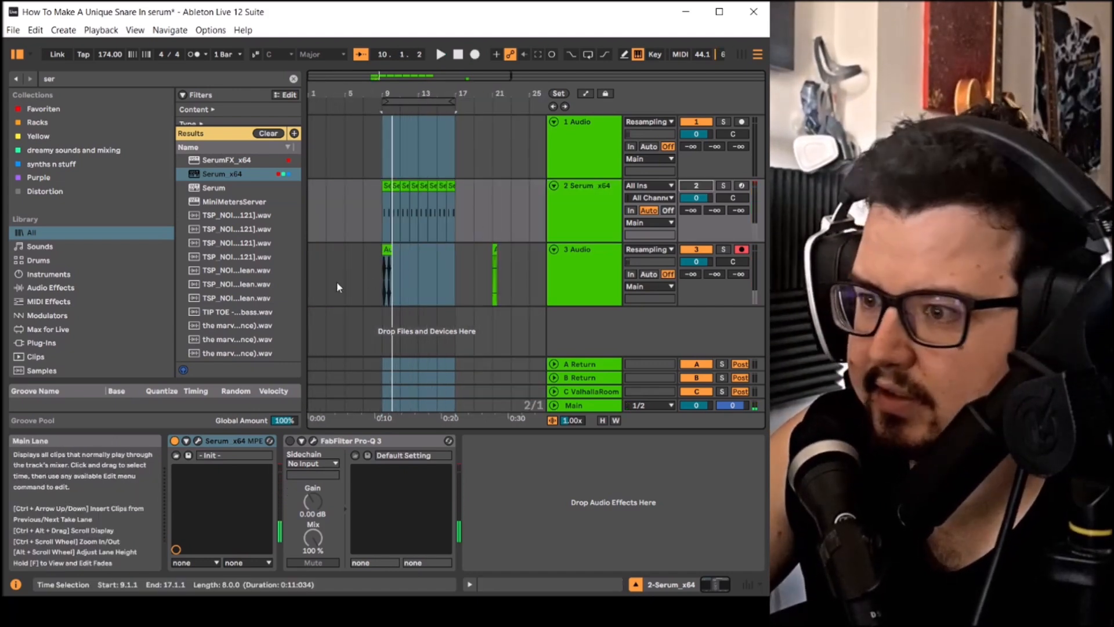
Step: Trim the recorded clip to a single snare hit starting at 9.2.1 and fade out its tail
{"action": "scroll", "coordinate": [373, 282], "scroll_direction": "up", "scroll_amount": 4}
{"action": "left_click_drag", "start_coordinate": [473, 256], "coordinate": [442, 254]}
{"action": "scroll", "coordinate": [432, 255], "scroll_direction": "up", "scroll_amount": 4}
{"action": "scroll", "coordinate": [432, 259], "scroll_direction": "up", "scroll_amount": 6}
{"action": "scroll", "coordinate": [432, 256], "scroll_direction": "up", "scroll_amount": 4}
{"action": "scroll", "coordinate": [452, 257], "scroll_direction": "up", "scroll_amount": 3}
{"action": "scroll", "coordinate": [405, 272], "scroll_direction": "down", "scroll_amount": 6}
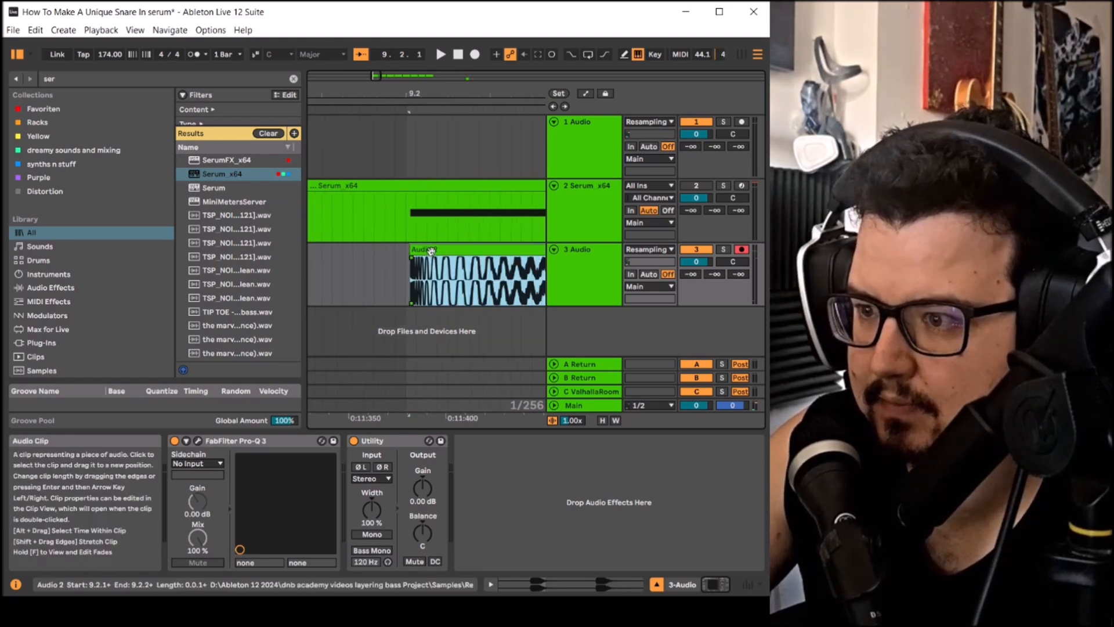
{"action": "scroll", "coordinate": [397, 271], "scroll_direction": "down", "scroll_amount": 5}
{"action": "scroll", "coordinate": [399, 260], "scroll_direction": "down", "scroll_amount": 4}
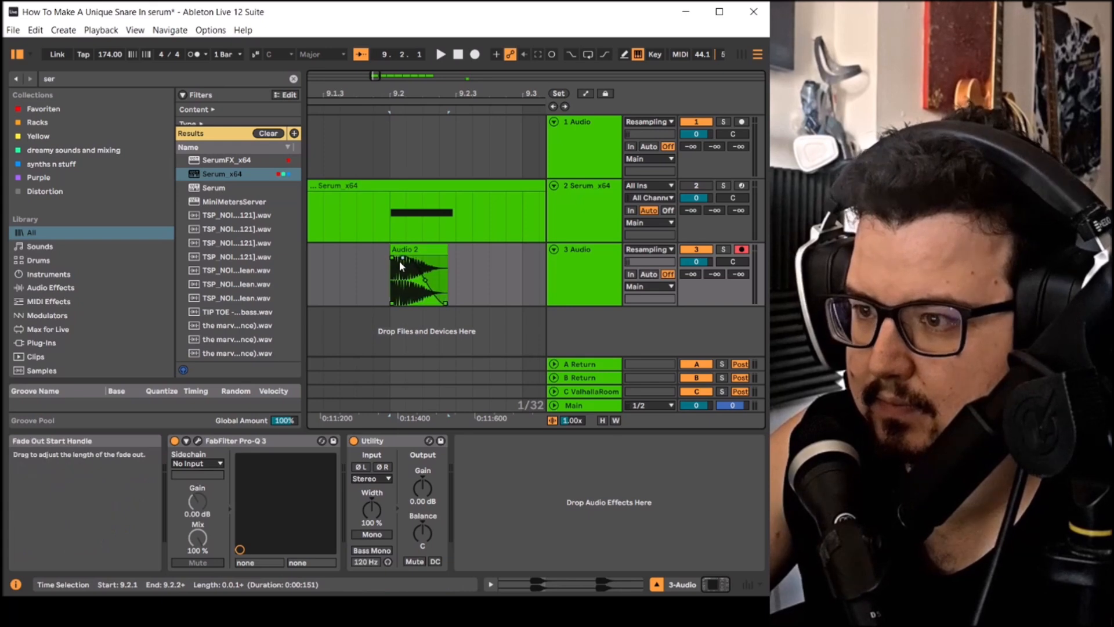
Step: Audition the trimmed snare clip repeatedly from its start
{"action": "key", "text": "space"}
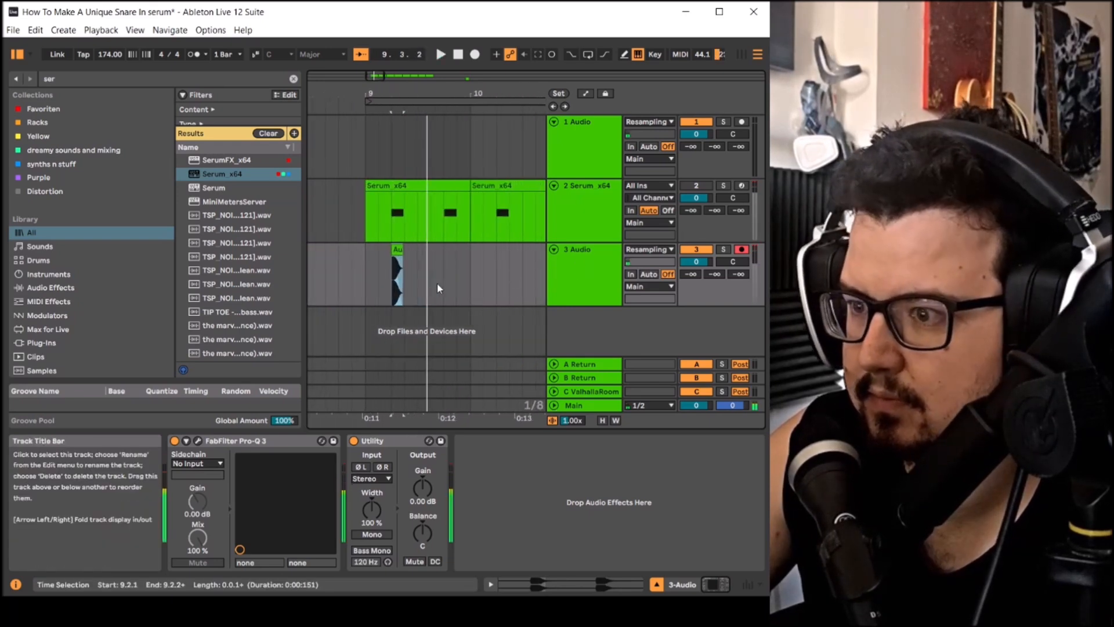
{"action": "scroll", "coordinate": [437, 283], "scroll_direction": "up", "scroll_amount": 4}
{"action": "left_click", "coordinate": [437, 284]}
{"action": "key", "text": "space"}
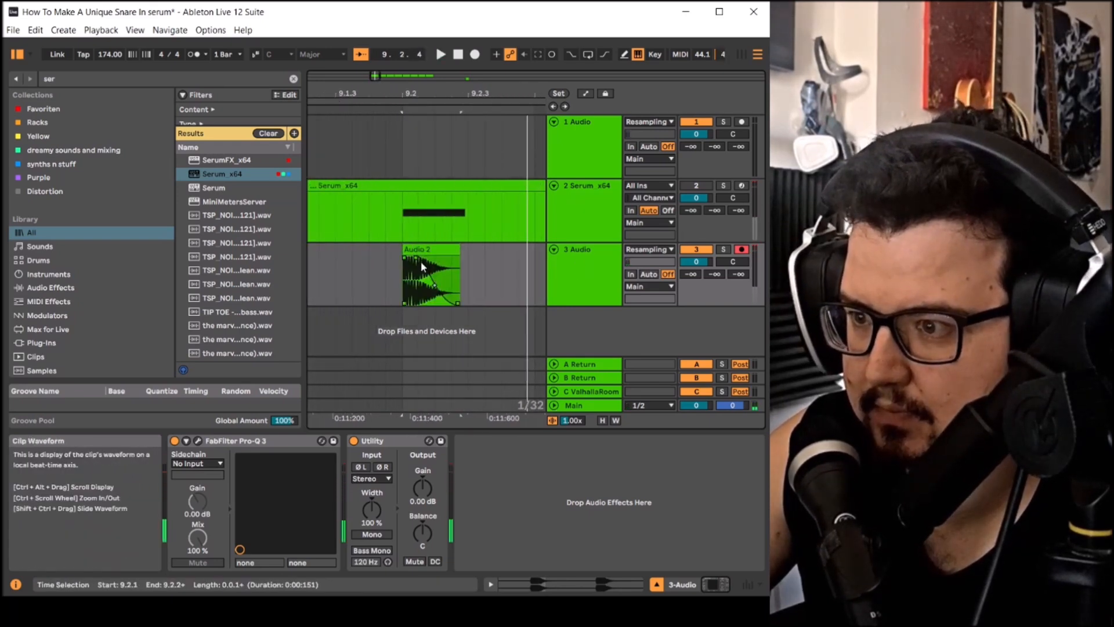
{"action": "key", "text": "space"}
{"action": "scroll", "coordinate": [458, 264], "scroll_direction": "down", "scroll_amount": 2}
{"action": "scroll", "coordinate": [473, 264], "scroll_direction": "down", "scroll_amount": 2}
{"action": "key", "text": "space"}
{"action": "key", "text": "space"}
{"action": "key", "text": "space"}
{"action": "key", "text": "space"}
{"action": "key", "text": "space"}
{"action": "key", "text": "space"}
{"action": "key", "text": "space"}
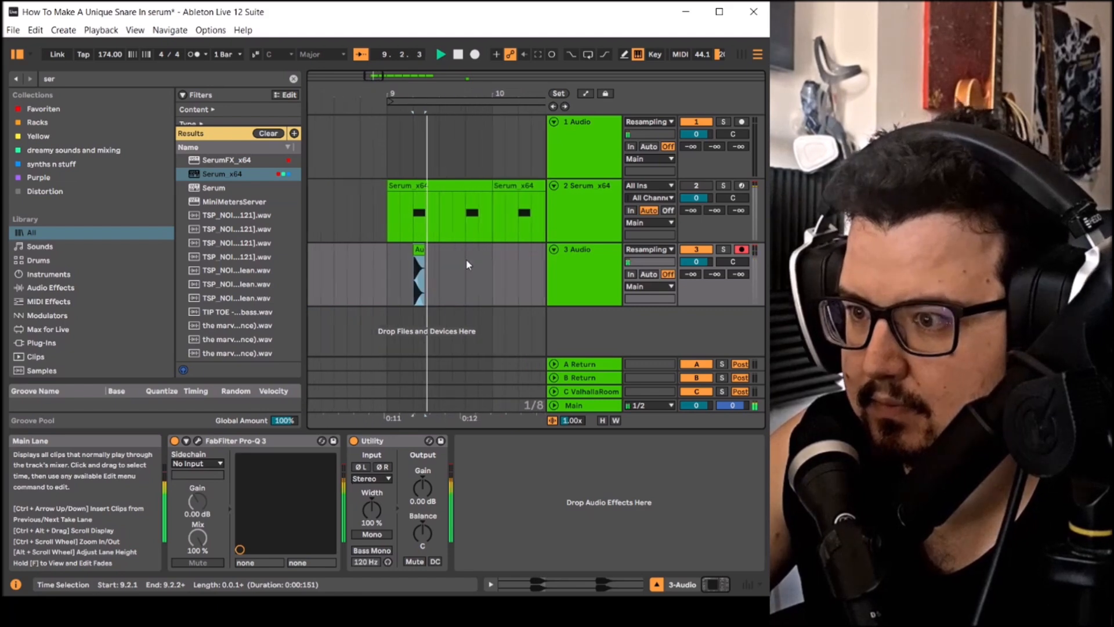
Step: Copy the trimmed snare clip to beat 9.4 and insert another audio track below it
{"action": "left_click_drag", "start_coordinate": [412, 250], "coordinate": [472, 252]}
{"action": "left_click", "coordinate": [575, 269]}
{"action": "right_click", "coordinate": [575, 297]}
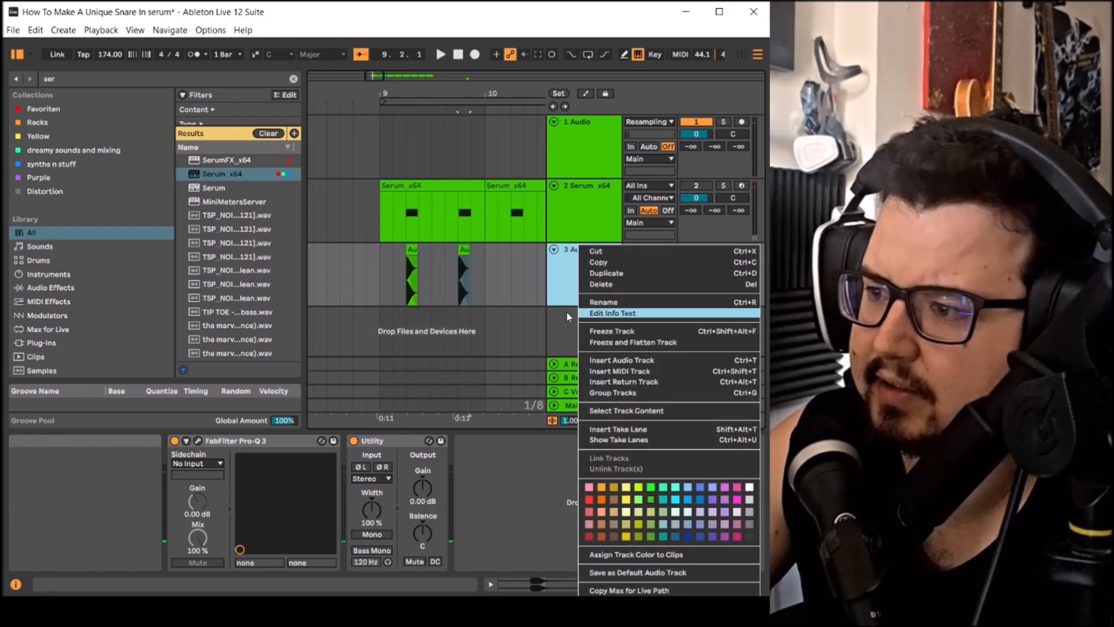
{"action": "right_click", "coordinate": [566, 318]}
{"action": "left_click", "coordinate": [603, 326]}
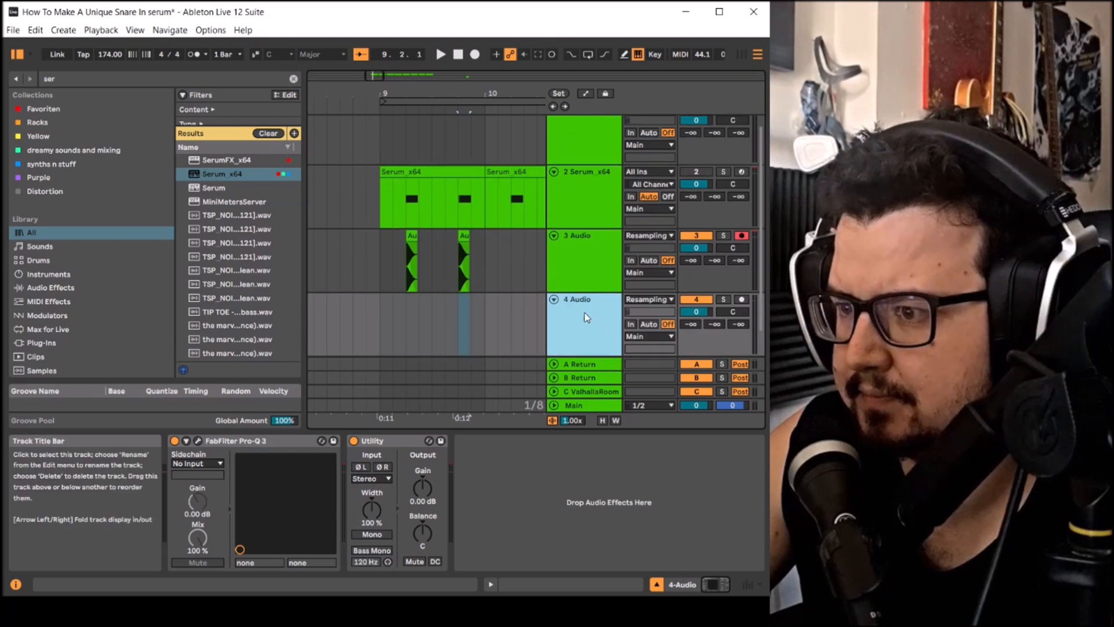
Step: Clear the browser search and find the SNARES x LAYERS folder's samples within Favourite Samples, Presets etc
{"action": "left_click", "coordinate": [294, 79]}
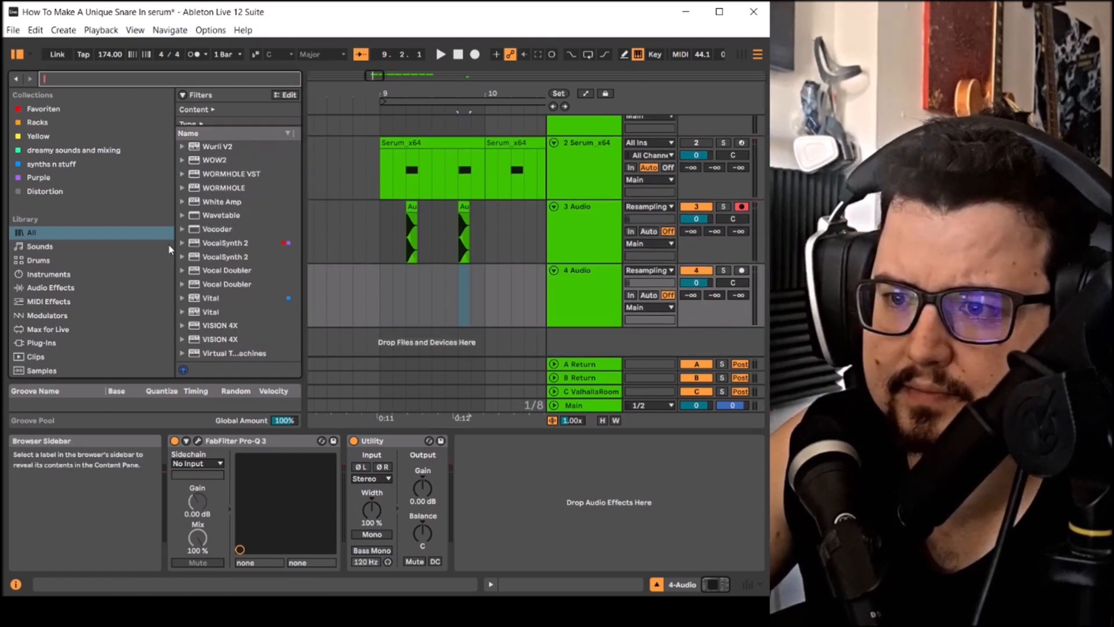
{"action": "scroll", "coordinate": [162, 325], "scroll_direction": "down", "scroll_amount": 10}
{"action": "scroll", "coordinate": [160, 313], "scroll_direction": "down", "scroll_amount": 5}
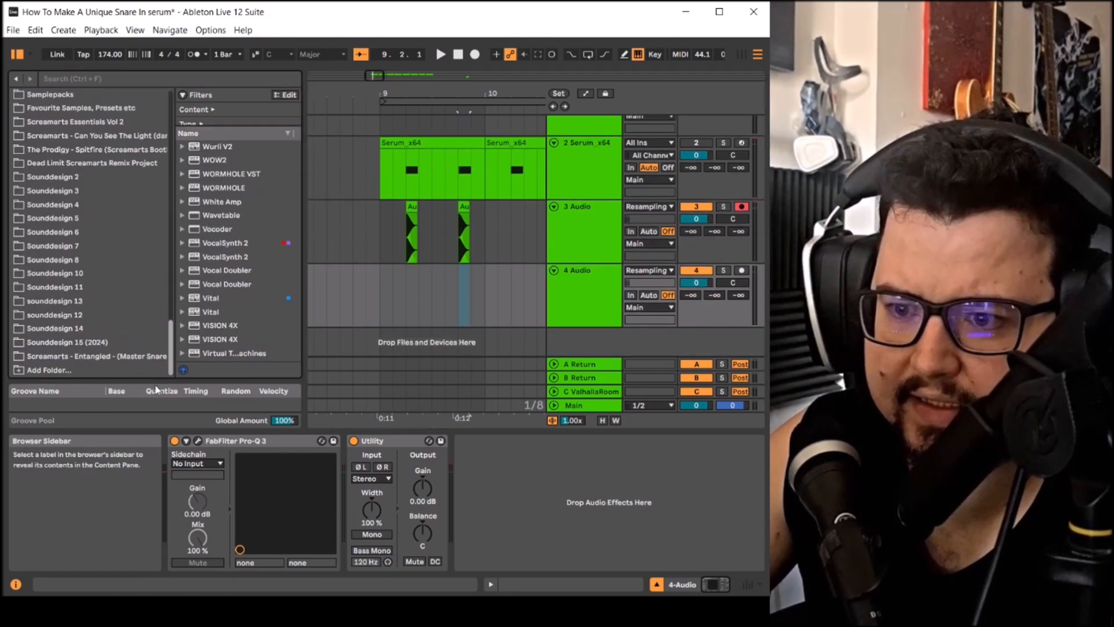
{"action": "left_click", "coordinate": [81, 196]}
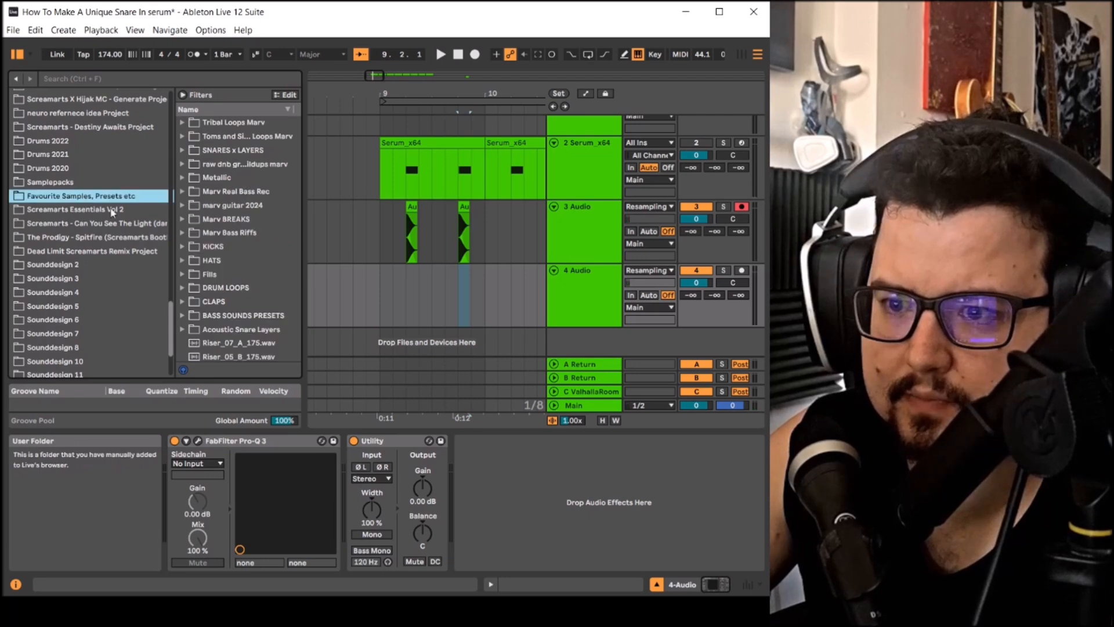
{"action": "scroll", "coordinate": [195, 277], "scroll_direction": "down", "scroll_amount": 2}
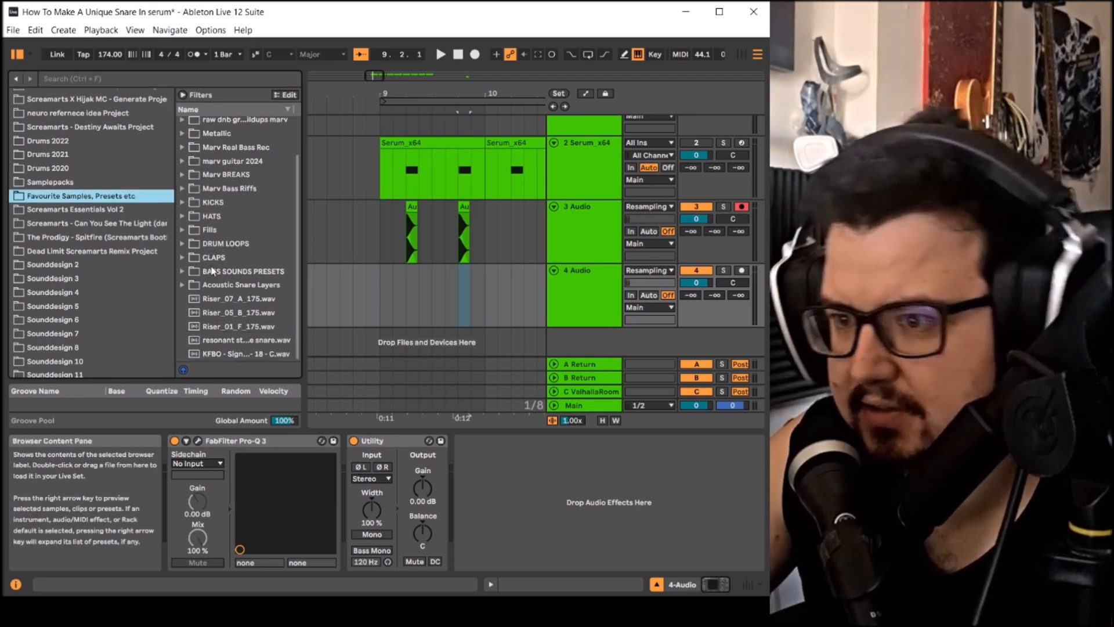
{"action": "left_click", "coordinate": [184, 285]}
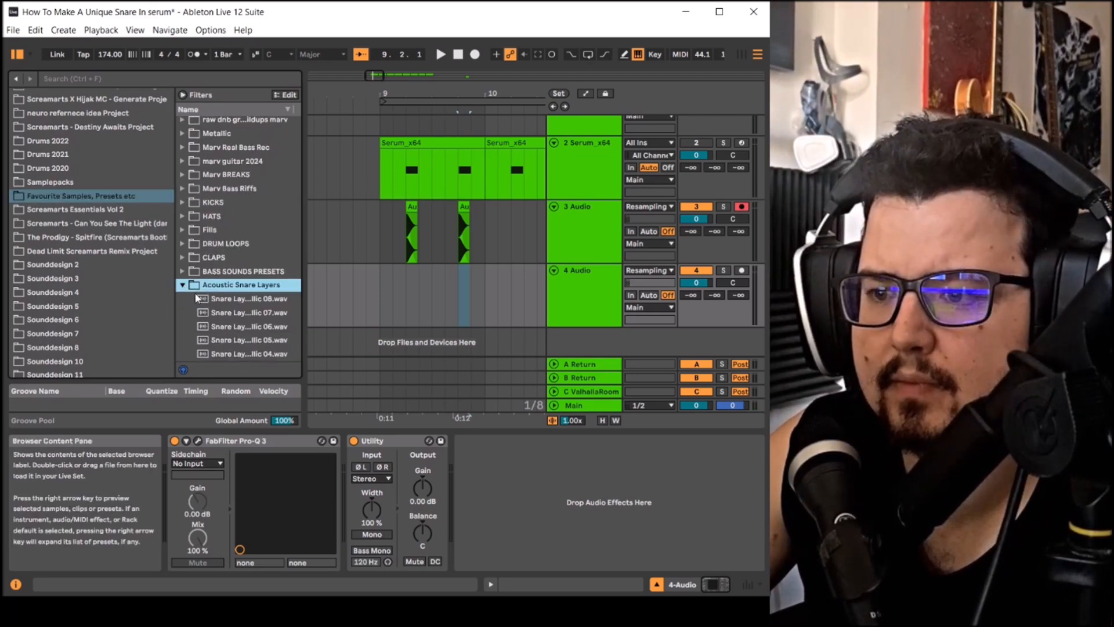
{"action": "scroll", "coordinate": [224, 238], "scroll_direction": "up", "scroll_amount": 3}
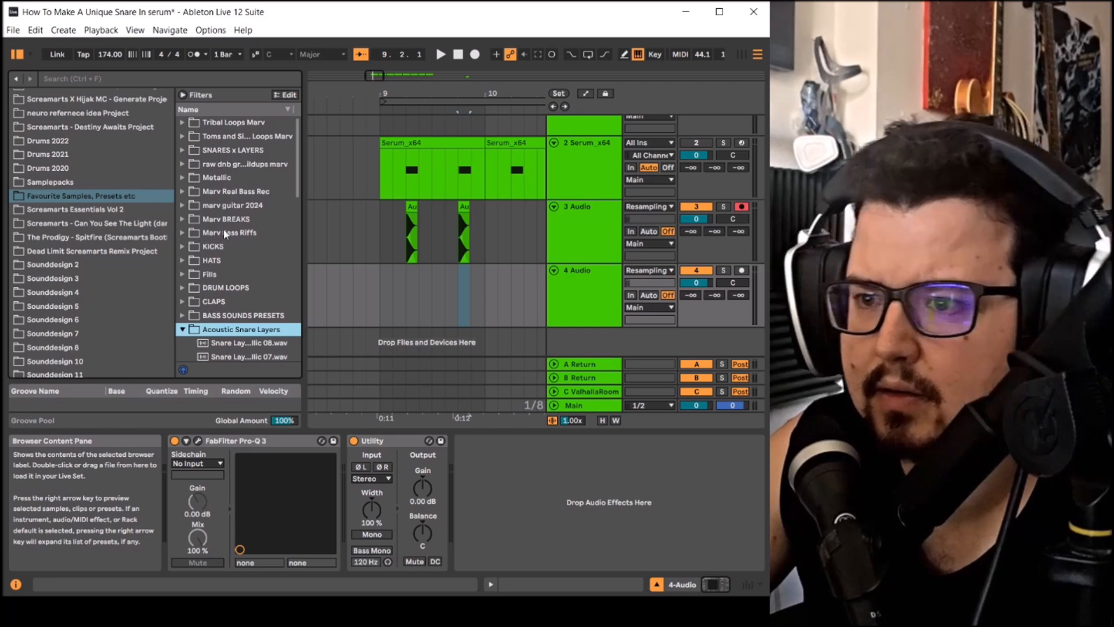
{"action": "left_click", "coordinate": [182, 150]}
{"action": "scroll", "coordinate": [226, 237], "scroll_direction": "down", "scroll_amount": 5}
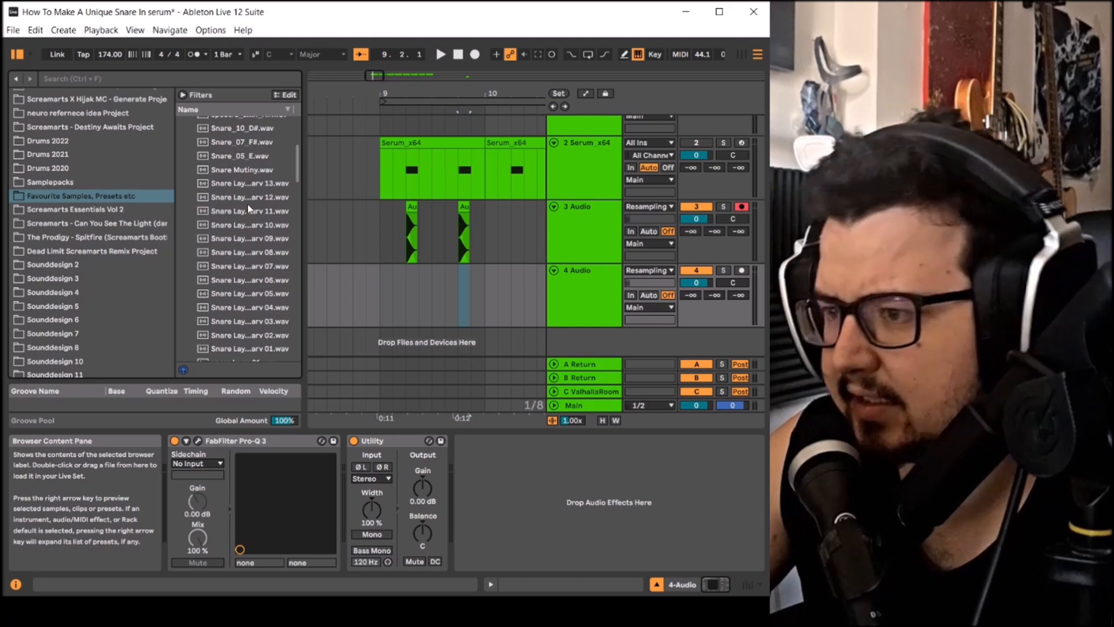
Step: Preview Snare Layer Marv 12 and 11, and place Snare Layer Marv 12 on track 4 at 9.2.1
{"action": "left_click", "coordinate": [249, 203]}
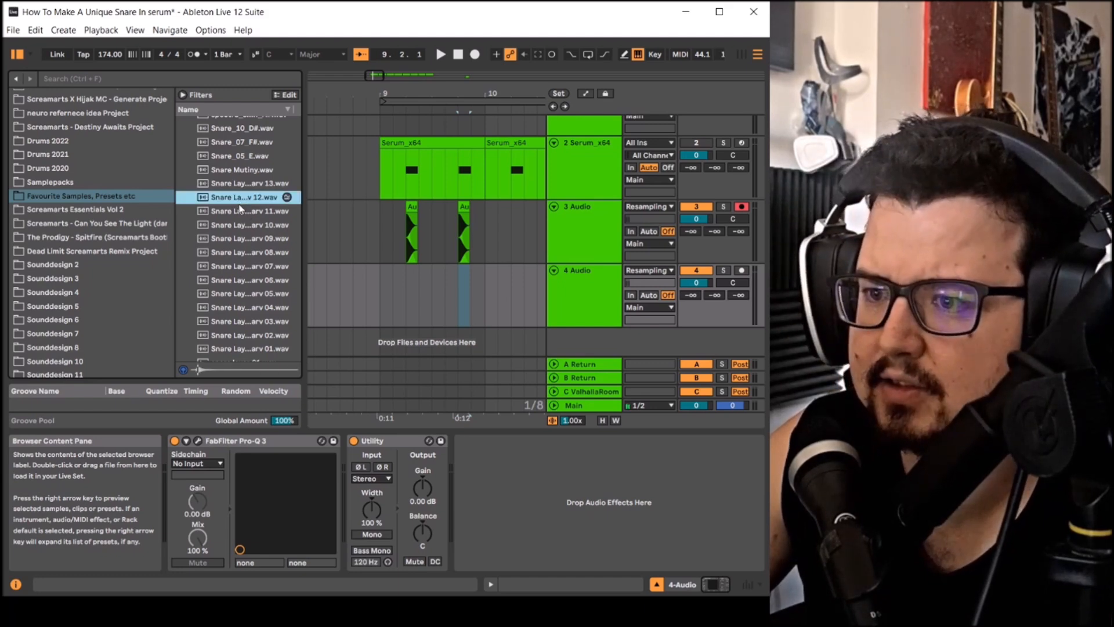
{"action": "left_click", "coordinate": [240, 212]}
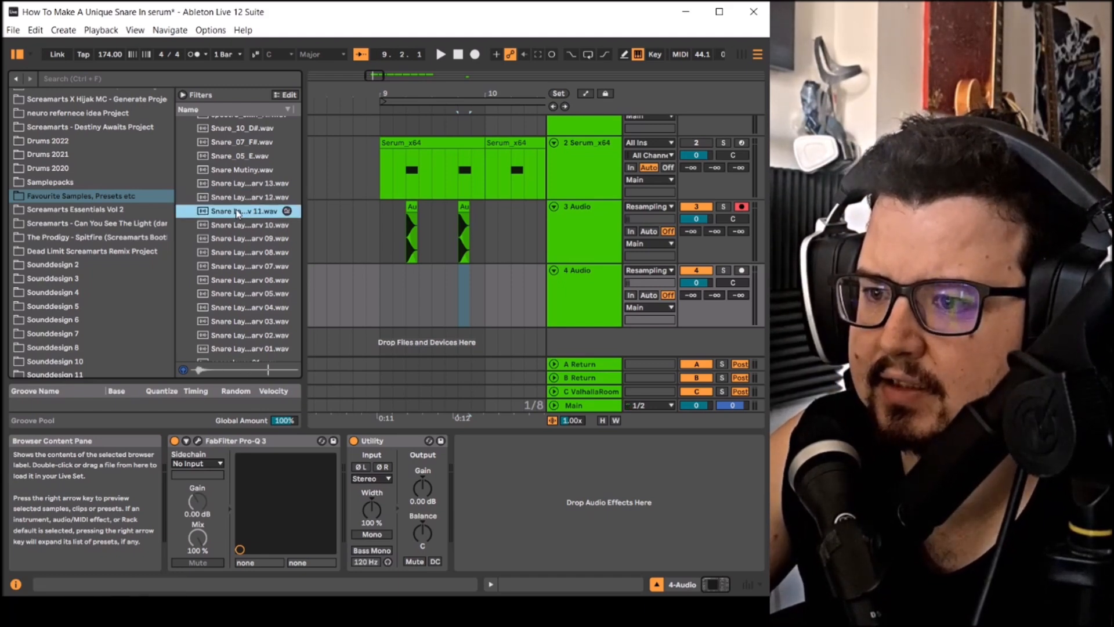
{"action": "left_click", "coordinate": [235, 199]}
{"action": "left_click_drag", "start_coordinate": [235, 199], "coordinate": [422, 279]}
{"action": "left_click", "coordinate": [406, 275]}
{"action": "scroll", "coordinate": [406, 275], "scroll_direction": "up", "scroll_amount": 5}
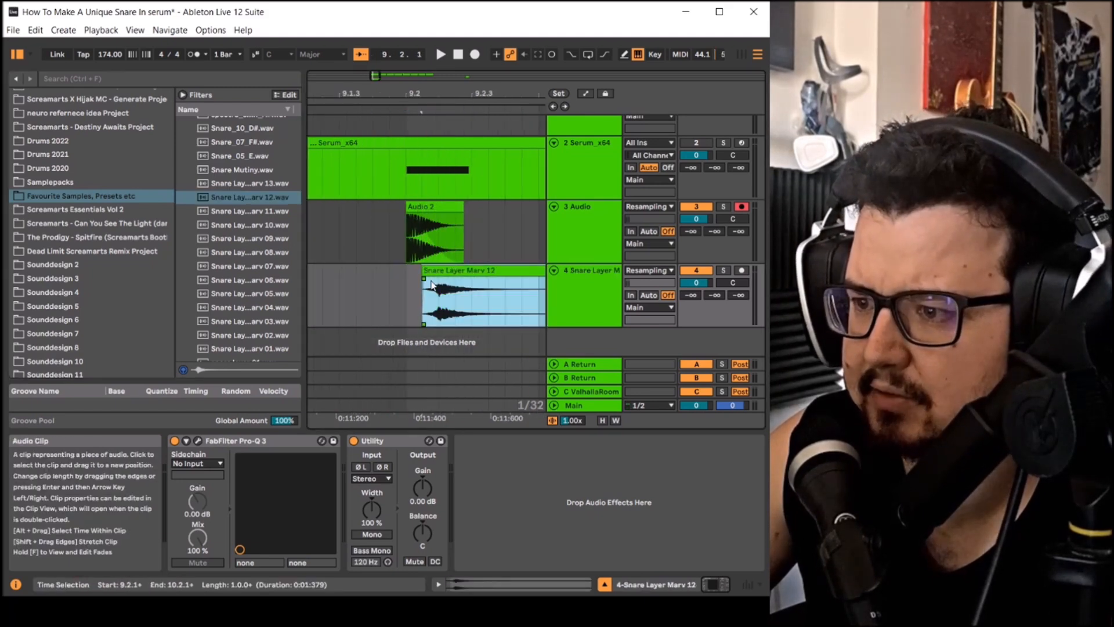
Step: Shorten the Snare Layer Marv 12 clip to end at 9.2.4 and raise its clip gain
{"action": "scroll", "coordinate": [432, 284], "scroll_direction": "down", "scroll_amount": 5}
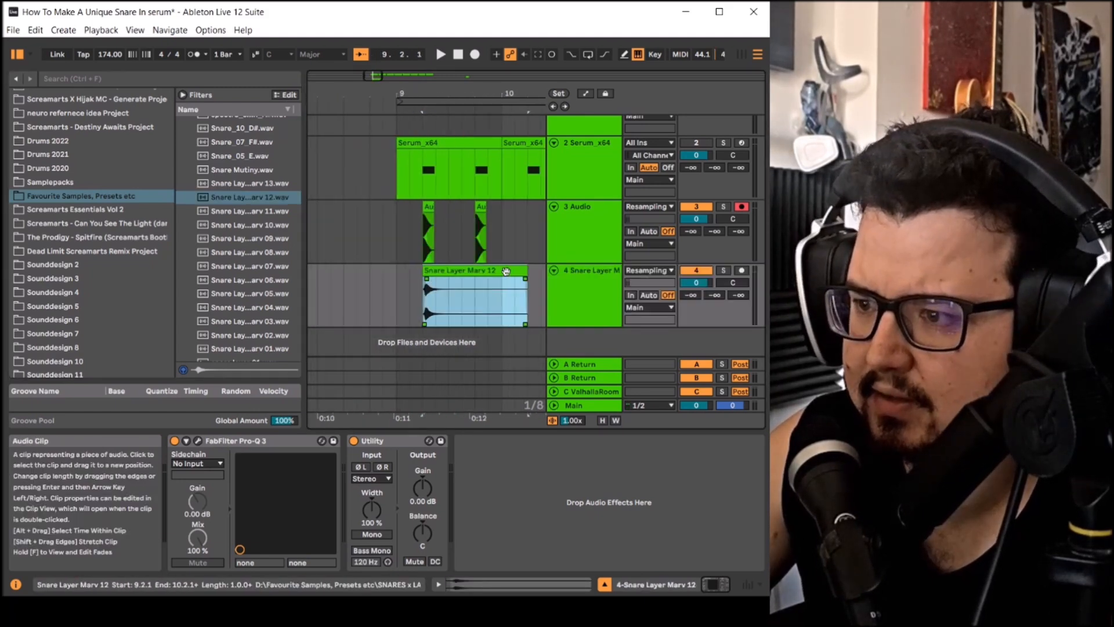
{"action": "left_click_drag", "start_coordinate": [525, 296], "coordinate": [450, 270]}
{"action": "scroll", "coordinate": [453, 293], "scroll_direction": "up", "scroll_amount": 3}
{"action": "double_click", "coordinate": [429, 270]}
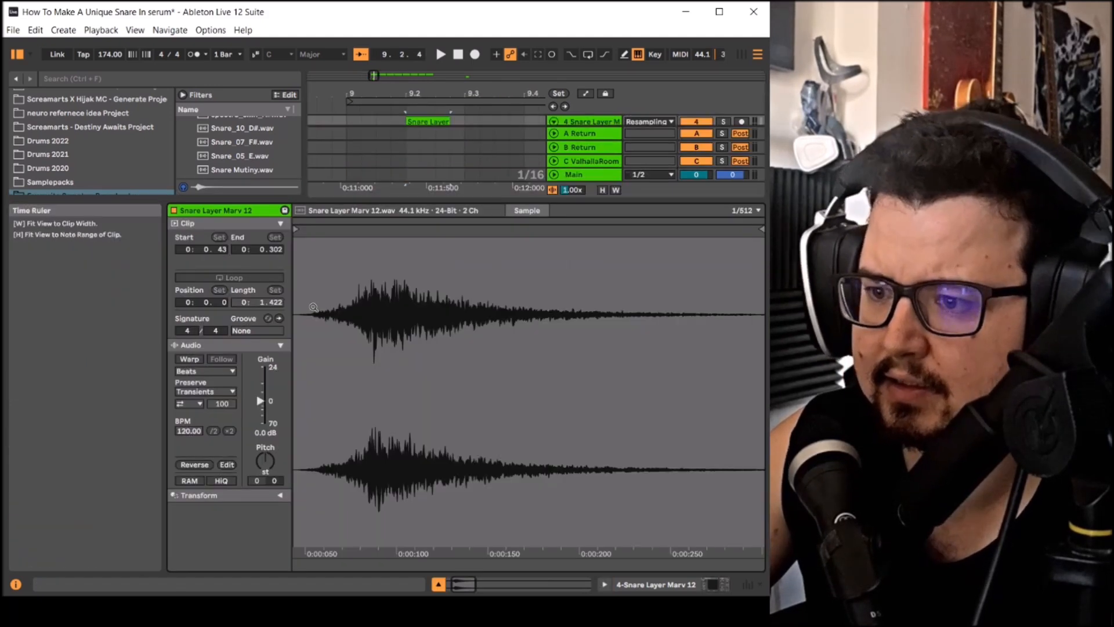
{"action": "left_click_drag", "start_coordinate": [260, 401], "coordinate": [260, 389]}
{"action": "left_click", "coordinate": [673, 584]}
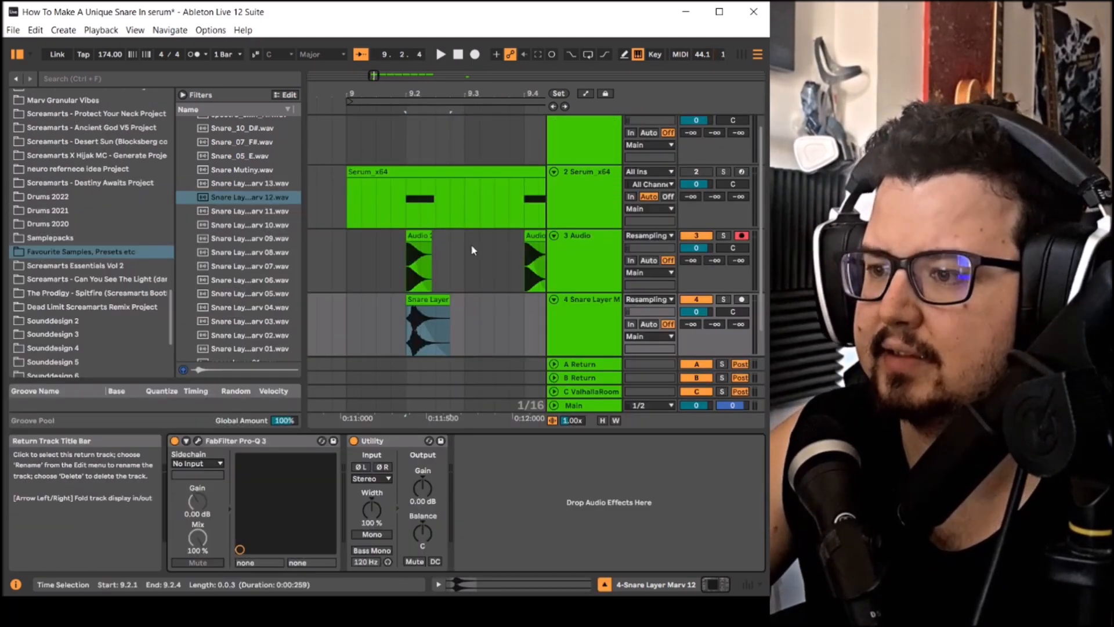
Step: Audition the layered snare hit from 9.2.1
{"action": "left_click", "coordinate": [424, 299]}
{"action": "scroll", "coordinate": [423, 298], "scroll_direction": "down", "scroll_amount": 3}
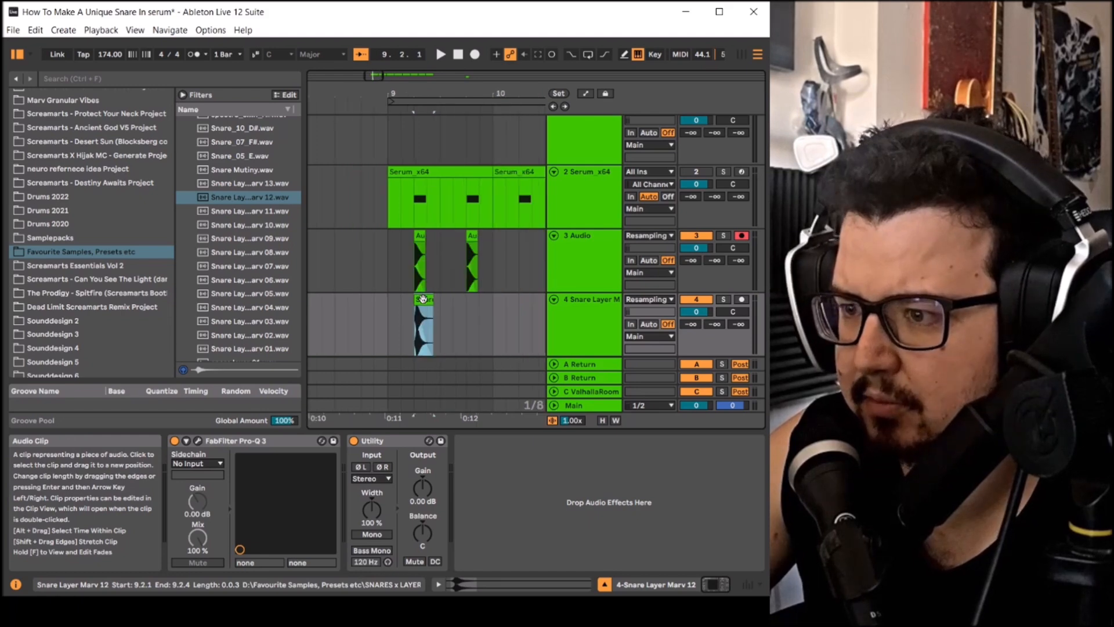
{"action": "key", "text": "space"}
{"action": "key", "text": "space"}
Step: Copy the Snare Layer clip to beat 9.4 and duplicate bar 9 of both snare tracks through bar 12
{"action": "left_click_drag", "start_coordinate": [411, 300], "coordinate": [463, 299]}
{"action": "left_click_drag", "start_coordinate": [378, 316], "coordinate": [485, 256]}
{"action": "scroll", "coordinate": [469, 257], "scroll_direction": "down", "scroll_amount": 4}
{"action": "key", "text": "ctrl+d"}
{"action": "key", "text": "ctrl+d"}
{"action": "key", "text": "ctrl+d"}
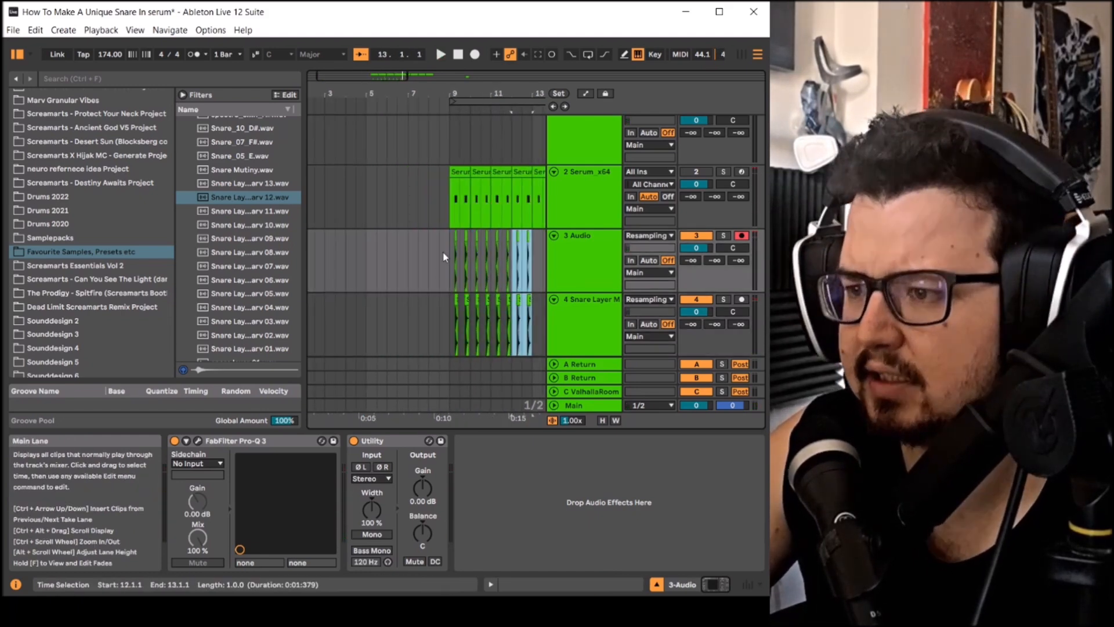
Step: Play the layered snare pattern from bar 9 and insert another audio track below the Snare Layer track
{"action": "left_click", "coordinate": [445, 257]}
{"action": "key", "text": "space"}
{"action": "scroll", "coordinate": [579, 331], "scroll_direction": "down", "scroll_amount": 2}
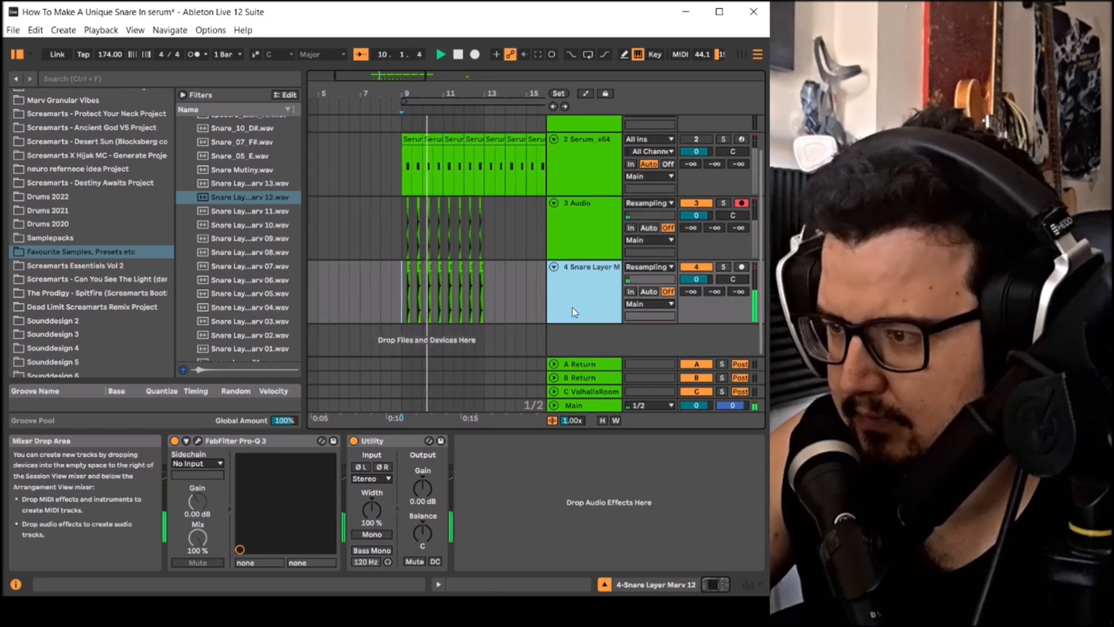
{"action": "right_click", "coordinate": [575, 307]}
{"action": "left_click", "coordinate": [631, 363]}
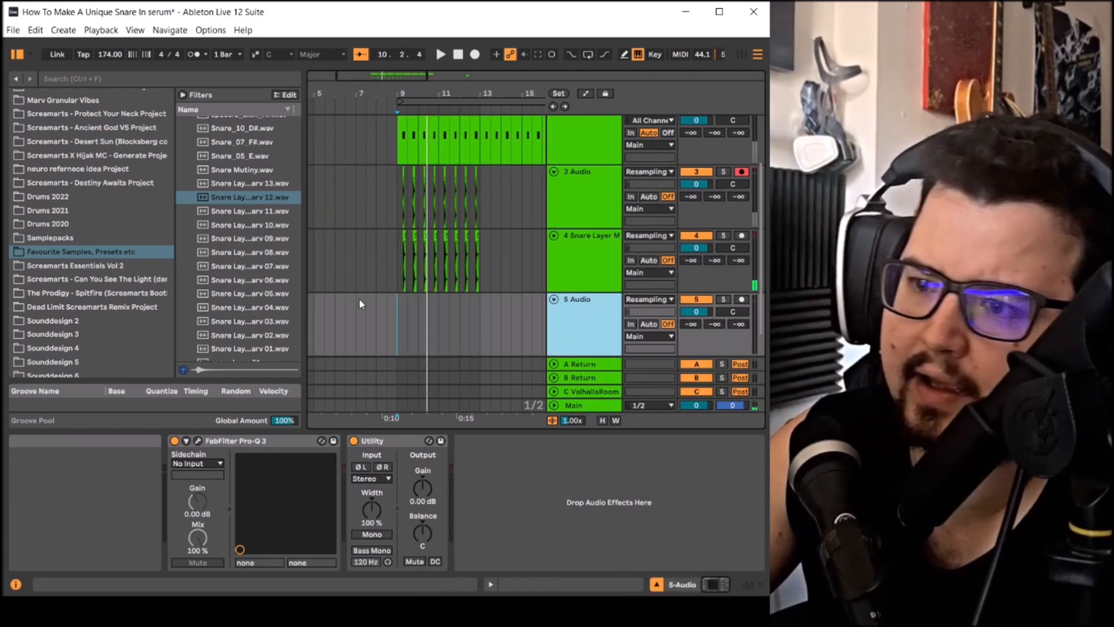
Step: Browse the SNARES x LAYERS folder and preview Crispy Snare, BO SNARE and noise layer samples for another layer
{"action": "scroll", "coordinate": [280, 234], "scroll_direction": "up", "scroll_amount": 4}
{"action": "scroll", "coordinate": [279, 241], "scroll_direction": "up", "scroll_amount": 2}
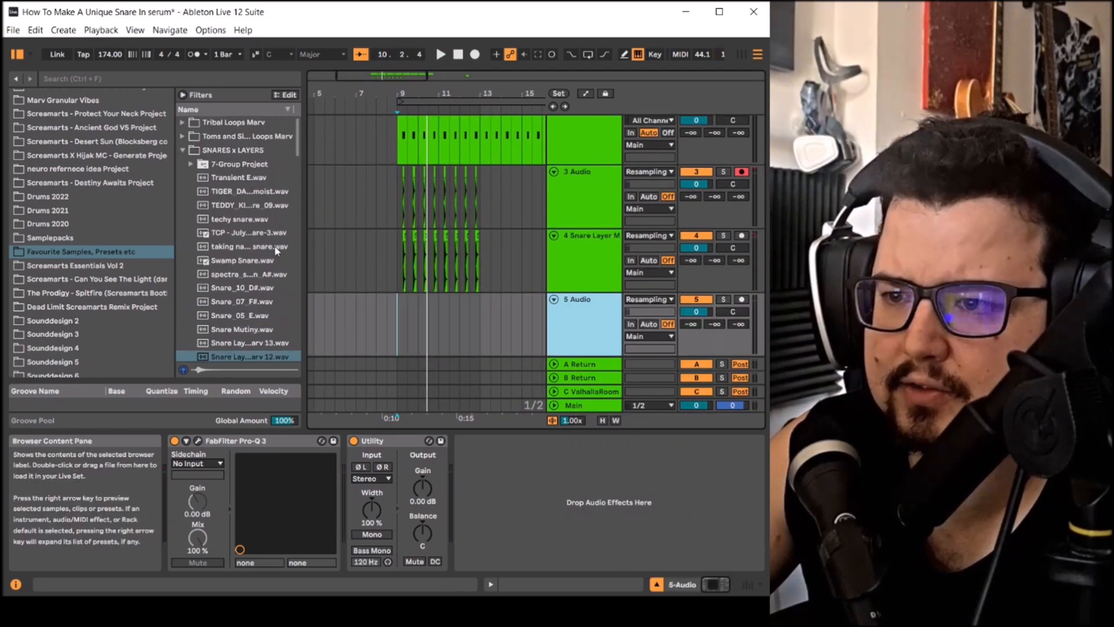
{"action": "left_click_drag", "start_coordinate": [298, 151], "coordinate": [299, 288]}
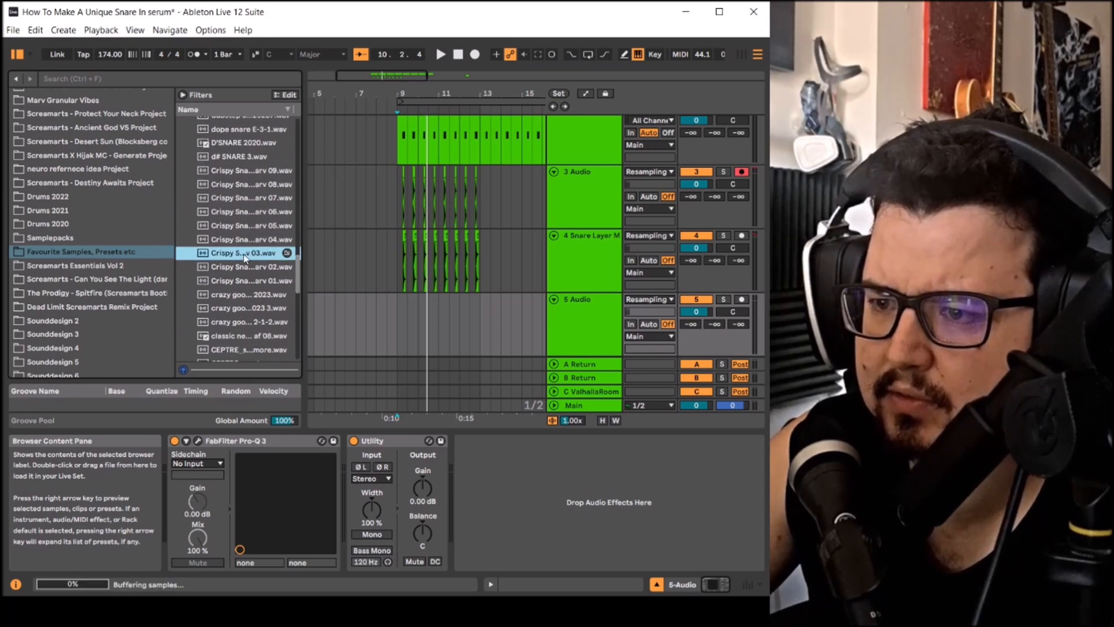
{"action": "scroll", "coordinate": [260, 290], "scroll_direction": "down", "scroll_amount": 4}
{"action": "scroll", "coordinate": [259, 289], "scroll_direction": "down", "scroll_amount": 4}
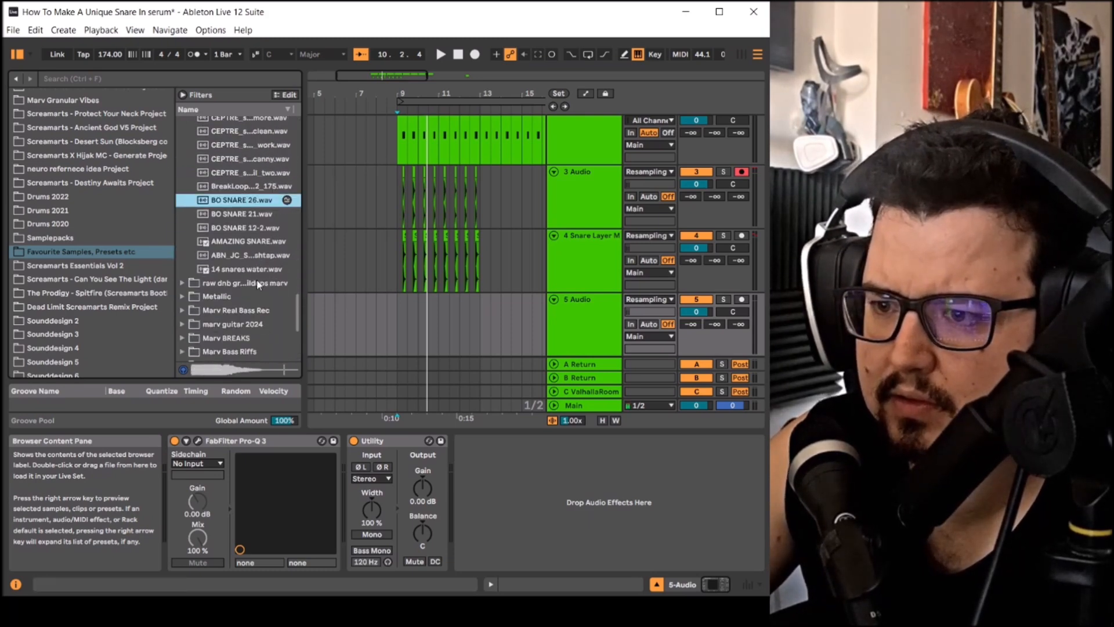
{"action": "scroll", "coordinate": [264, 278], "scroll_direction": "up", "scroll_amount": 5}
{"action": "scroll", "coordinate": [266, 270], "scroll_direction": "up", "scroll_amount": 2}
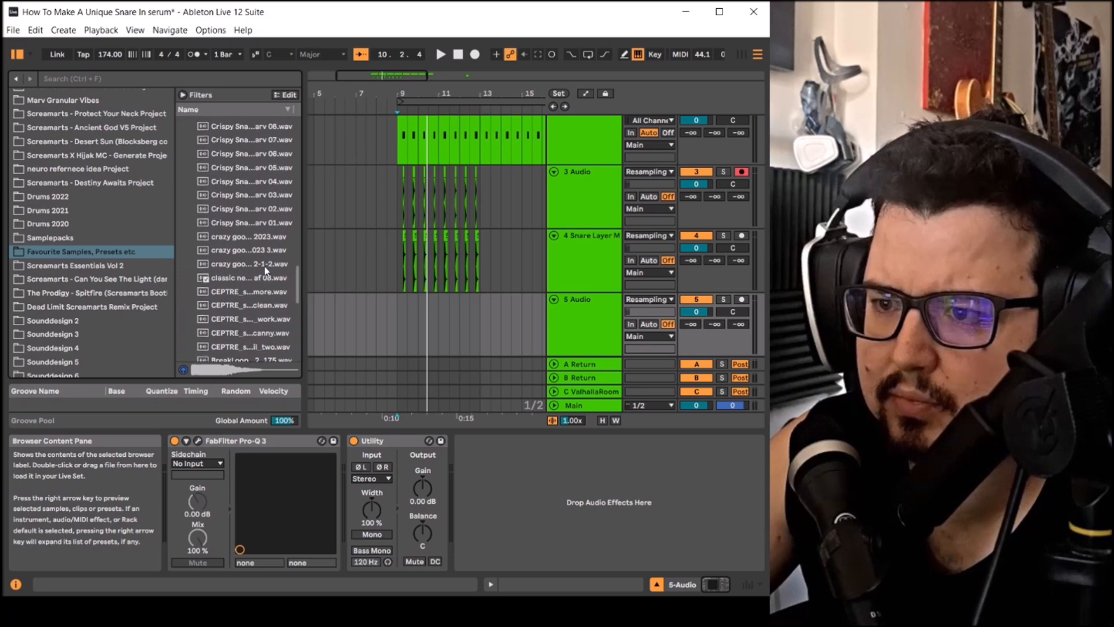
{"action": "left_click", "coordinate": [266, 266]}
{"action": "scroll", "coordinate": [265, 255], "scroll_direction": "up", "scroll_amount": 5}
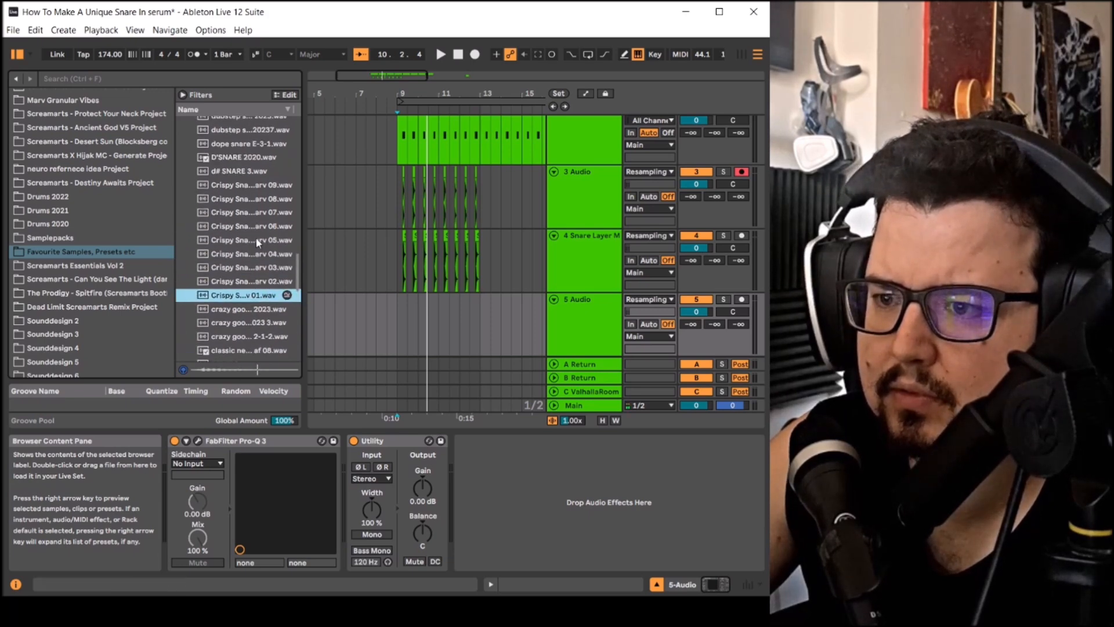
{"action": "scroll", "coordinate": [264, 266], "scroll_direction": "up", "scroll_amount": 6}
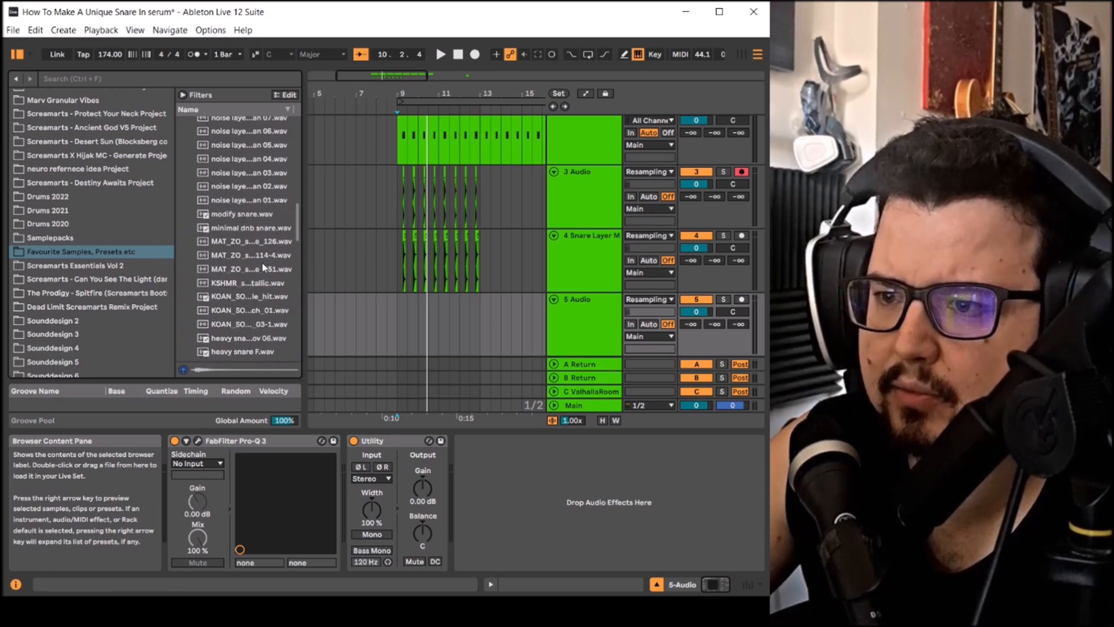
{"action": "scroll", "coordinate": [254, 254], "scroll_direction": "up", "scroll_amount": 2}
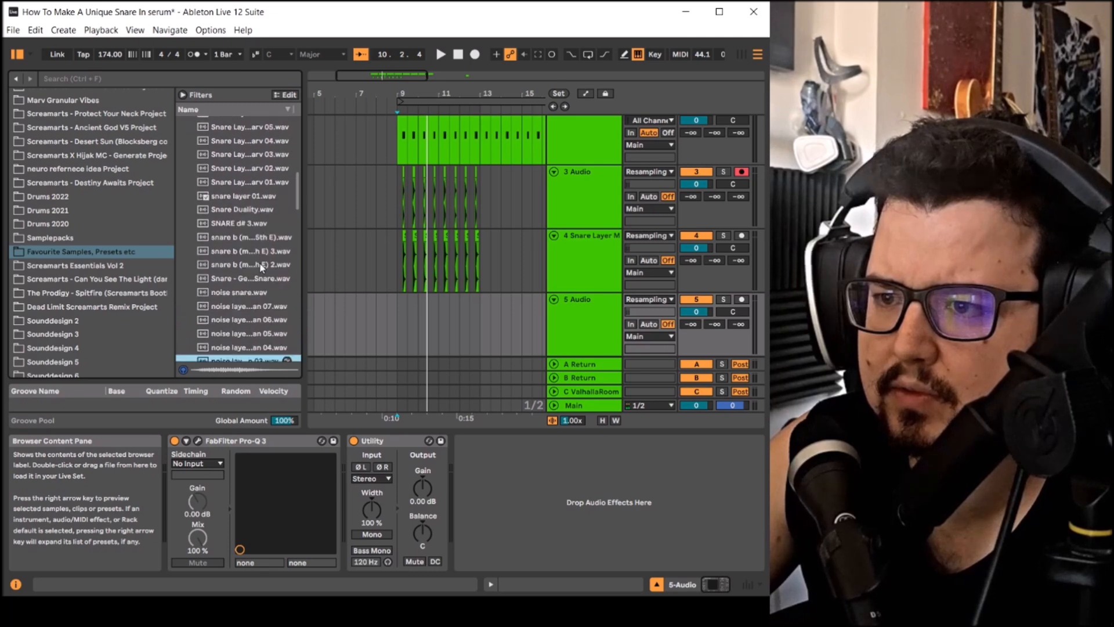
{"action": "left_click", "coordinate": [256, 277]}
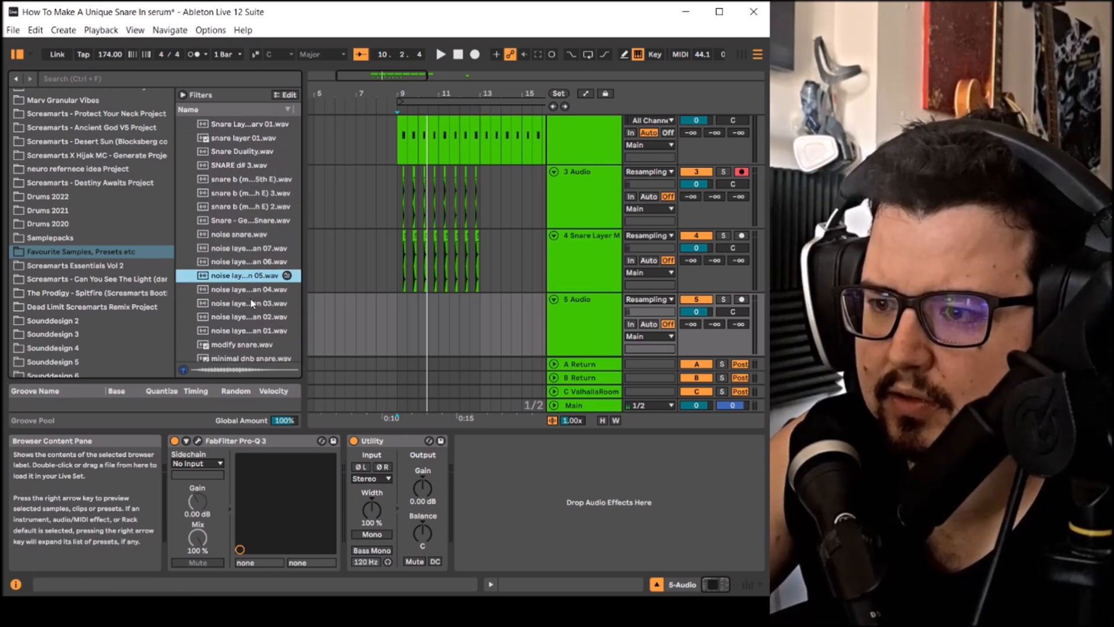
{"action": "left_click", "coordinate": [250, 292]}
{"action": "left_click", "coordinate": [245, 298]}
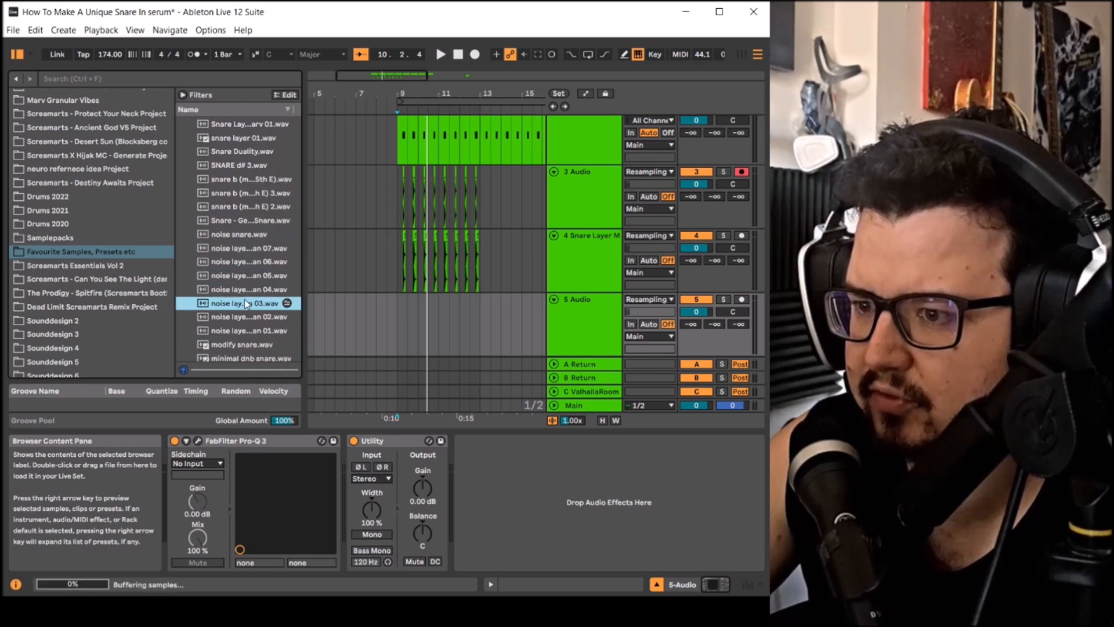
Step: Place noise layer snare autopan 03 on track 5 at 9.2.1 and shorten the clip to end at 9.2.4
{"action": "left_click_drag", "start_coordinate": [244, 299], "coordinate": [402, 301]}
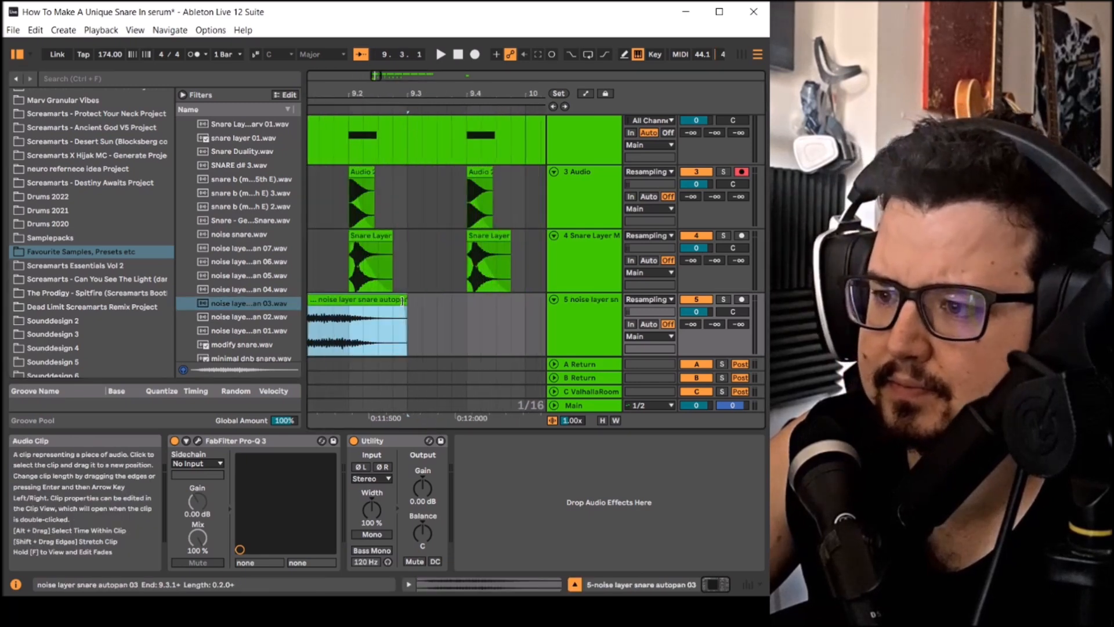
{"action": "left_click_drag", "start_coordinate": [313, 313], "coordinate": [354, 314]}
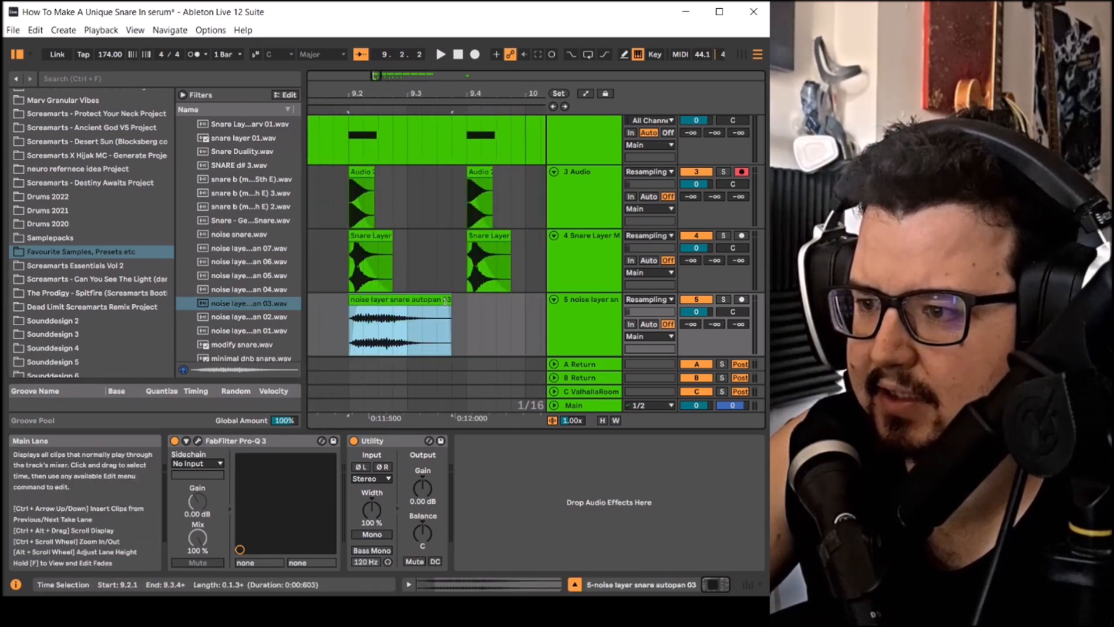
{"action": "left_click_drag", "start_coordinate": [451, 313], "coordinate": [362, 313]}
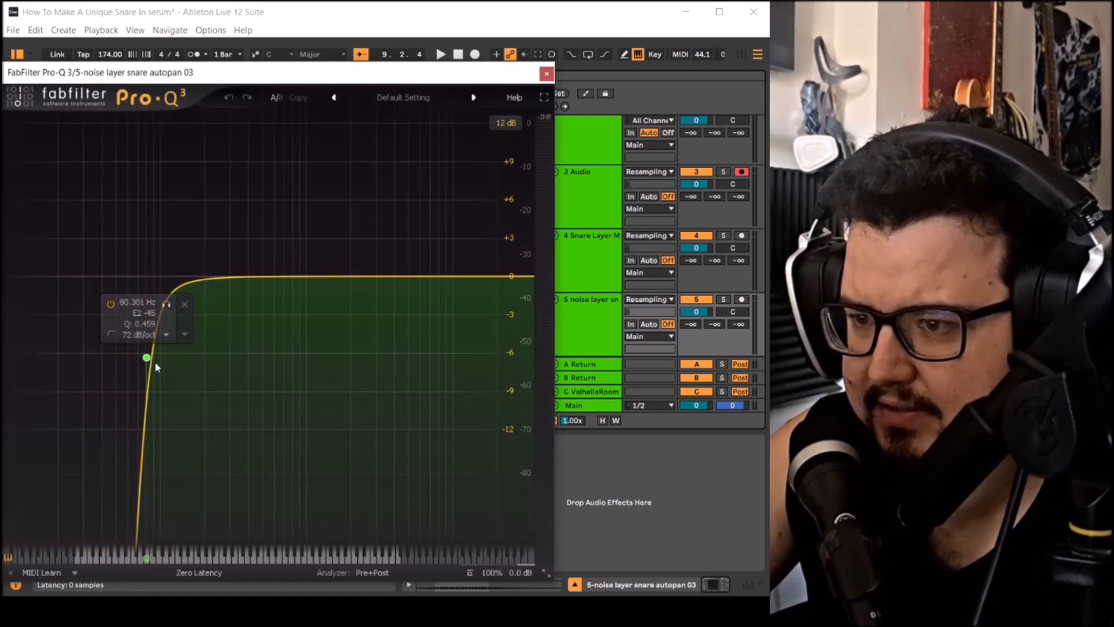
Step: Apply a 72 dB/oct low cut at about 406.5 Hz to the noise layer track in FabFilter Pro-Q 3
{"action": "left_click_drag", "start_coordinate": [152, 364], "coordinate": [251, 383]}
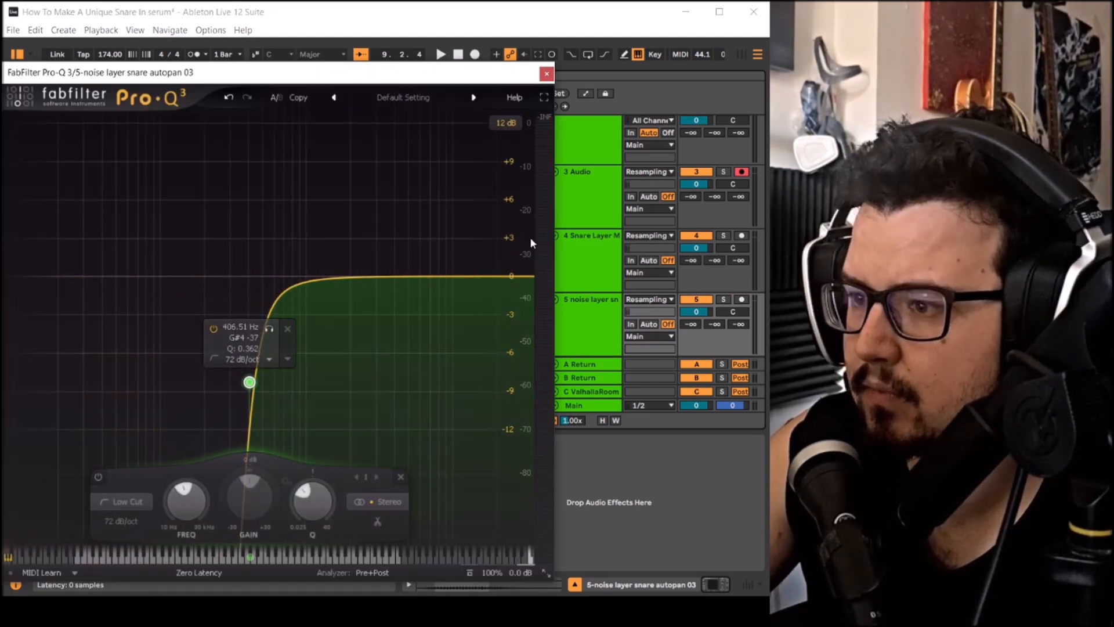
{"action": "left_click", "coordinate": [547, 73]}
Step: Solo audio tracks 3, 4 and 5 and audition the three snare layers together from bar 9
{"action": "left_click", "coordinate": [466, 319]}
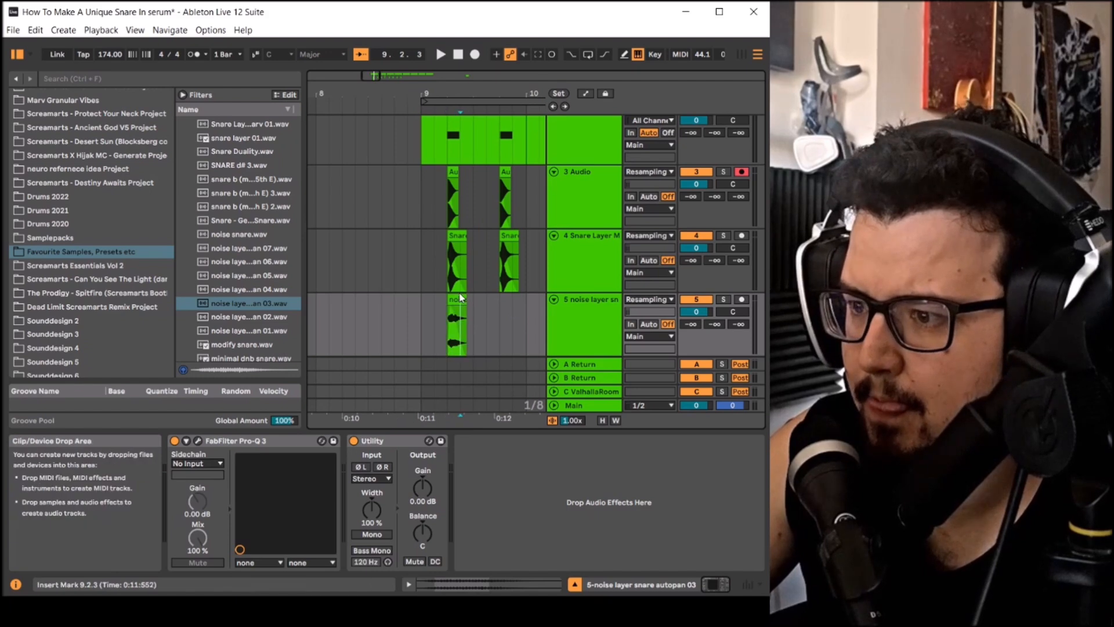
{"action": "key", "text": "space"}
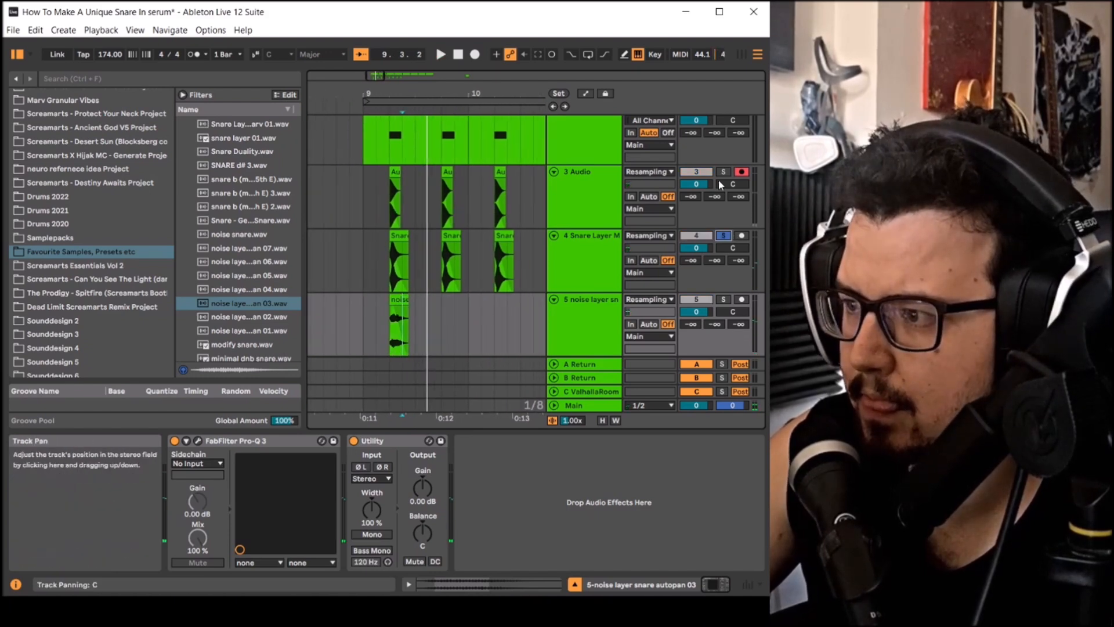
{"action": "left_click", "coordinate": [724, 300]}
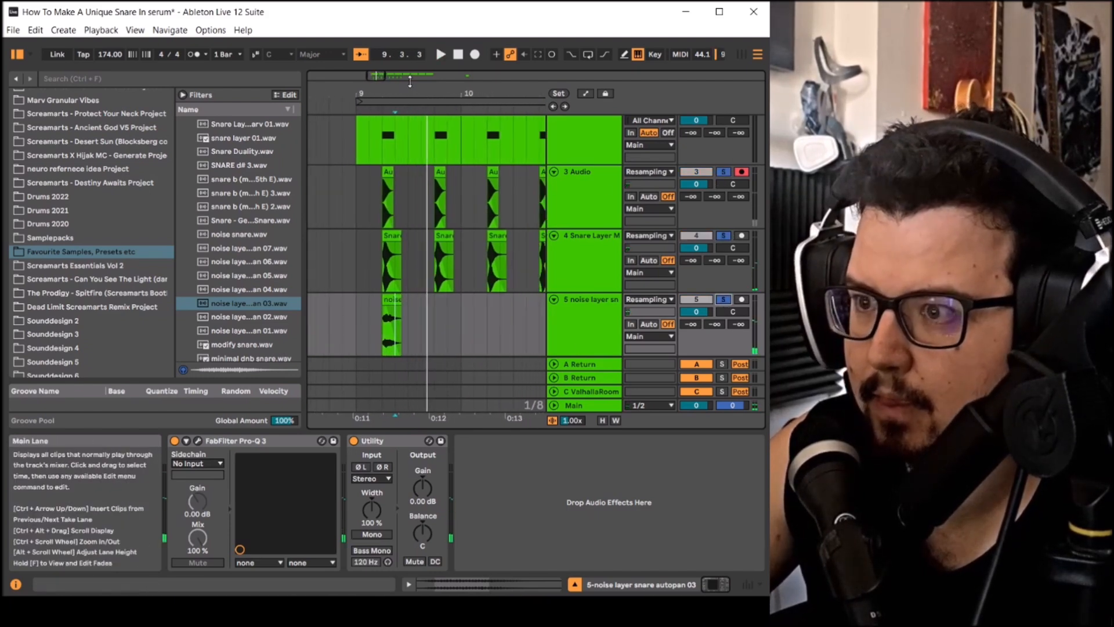
{"action": "left_click", "coordinate": [419, 102]}
{"action": "key", "text": "space"}
{"action": "key", "text": "space"}
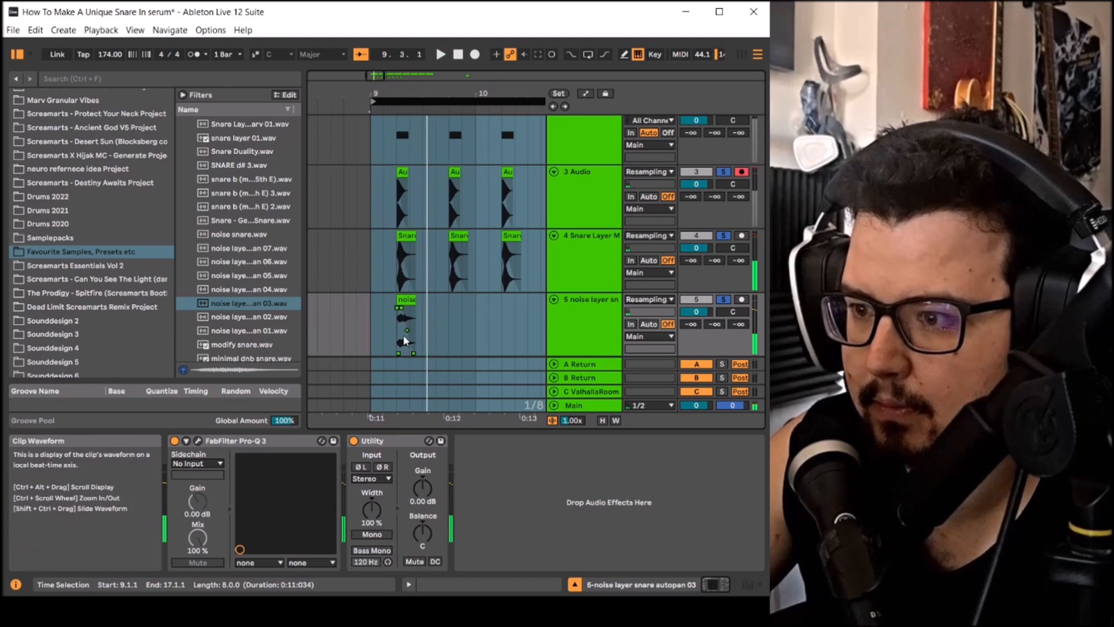
Step: Duplicate the noise layer snare clip on track 5 from bar 9 onward, aligned with the repeated hits on tracks 3 and 4
{"action": "scroll", "coordinate": [404, 340], "scroll_direction": "up", "scroll_amount": 3}
{"action": "left_click", "coordinate": [405, 331]}
{"action": "scroll", "coordinate": [405, 307], "scroll_direction": "down", "scroll_amount": 5}
{"action": "left_click_drag", "start_coordinate": [400, 301], "coordinate": [426, 306]}
{"action": "left_click", "coordinate": [384, 312]}
{"action": "scroll", "coordinate": [390, 316], "scroll_direction": "down", "scroll_amount": 5}
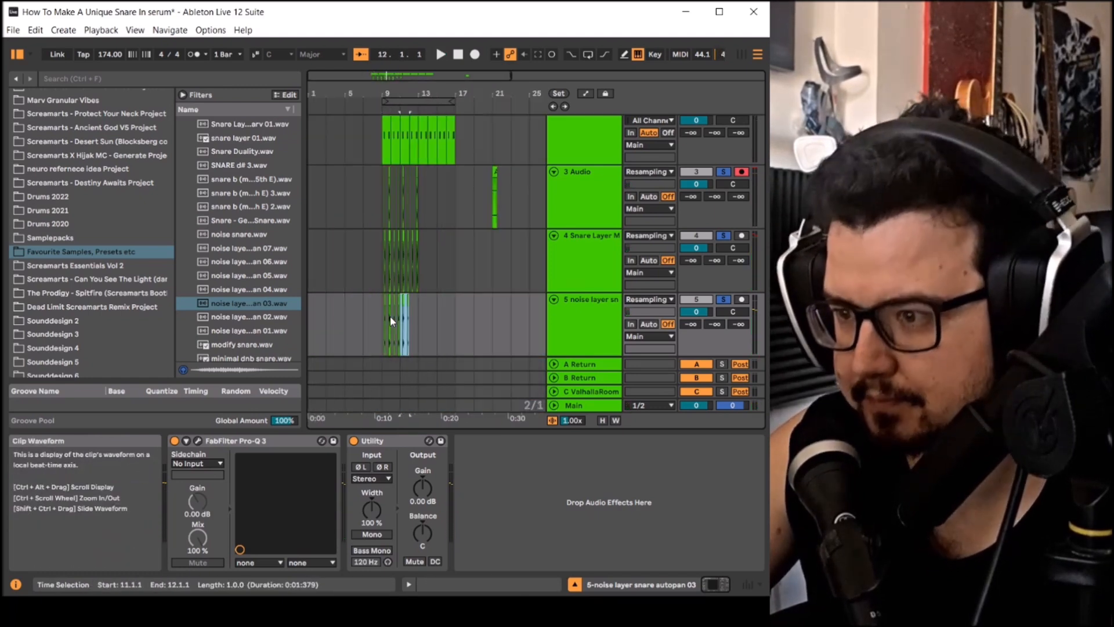
Step: Audition the layered snares from 9.1.1 and delete the surplus noise layer clips on track 5 between 13.1.1 and 14.3.1
{"action": "key", "text": "space"}
{"action": "scroll", "coordinate": [387, 318], "scroll_direction": "up", "scroll_amount": 4}
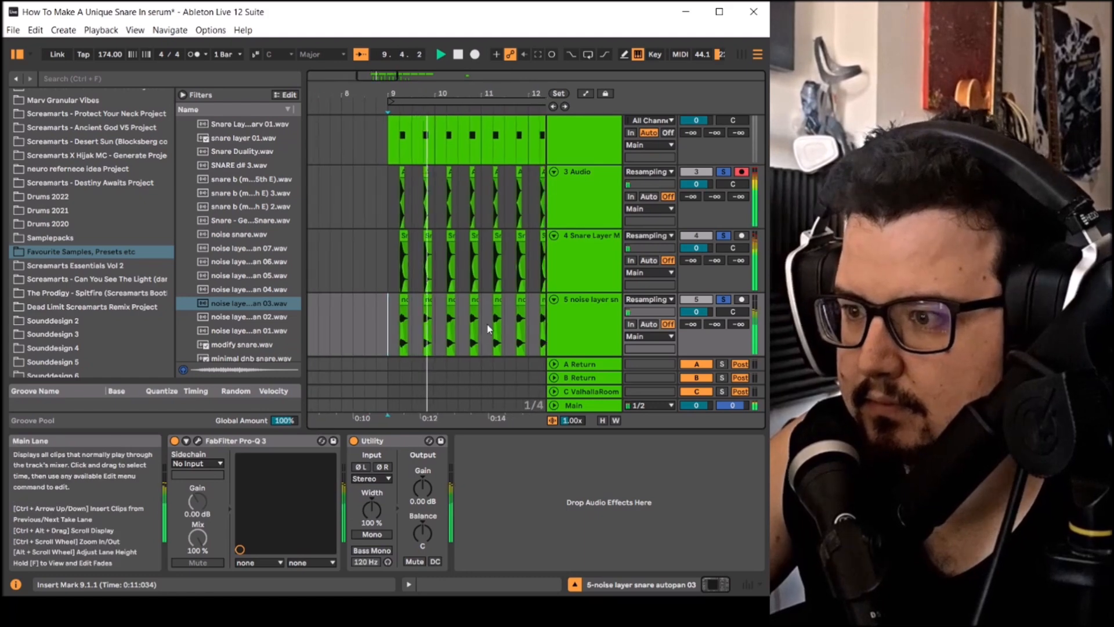
{"action": "left_click_drag", "start_coordinate": [502, 308], "coordinate": [472, 310]}
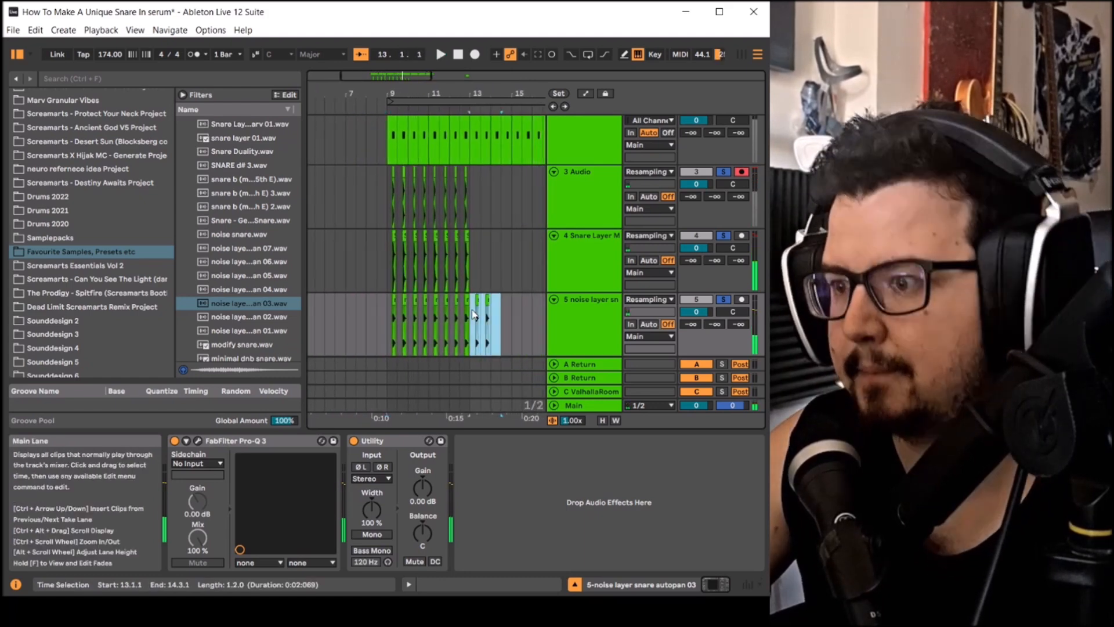
{"action": "key", "text": "Delete"}
{"action": "key", "text": "space"}
Step: Fold tracks 3, 4 and 5 in the arrangement
{"action": "scroll", "coordinate": [548, 280], "scroll_direction": "down", "scroll_amount": 1}
{"action": "left_click", "coordinate": [554, 221]}
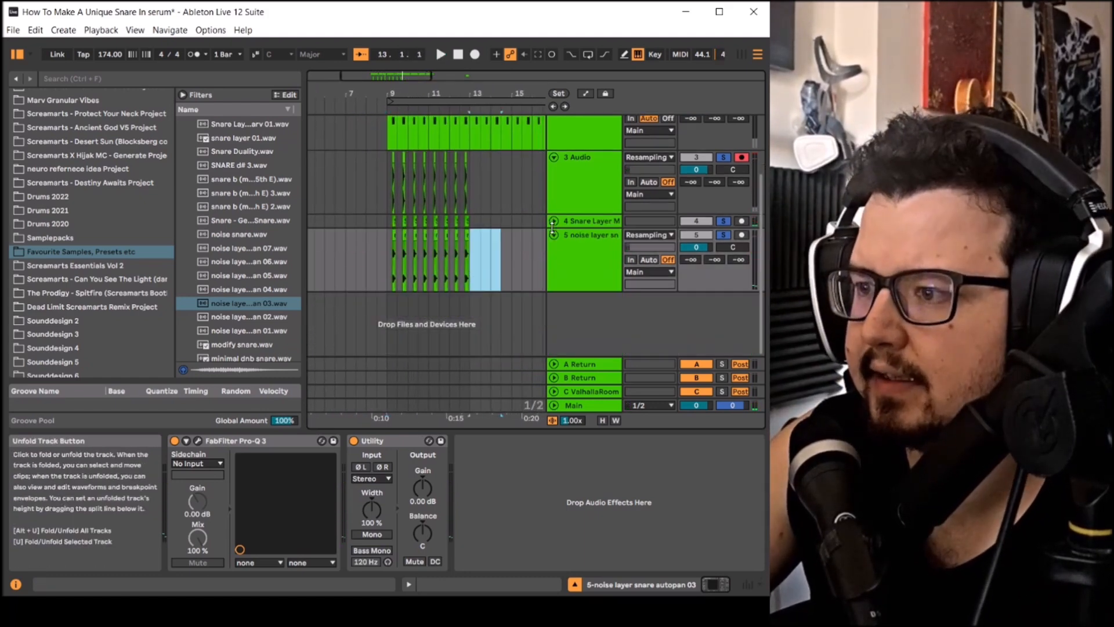
{"action": "left_click", "coordinate": [553, 235]}
{"action": "left_click", "coordinate": [551, 165]}
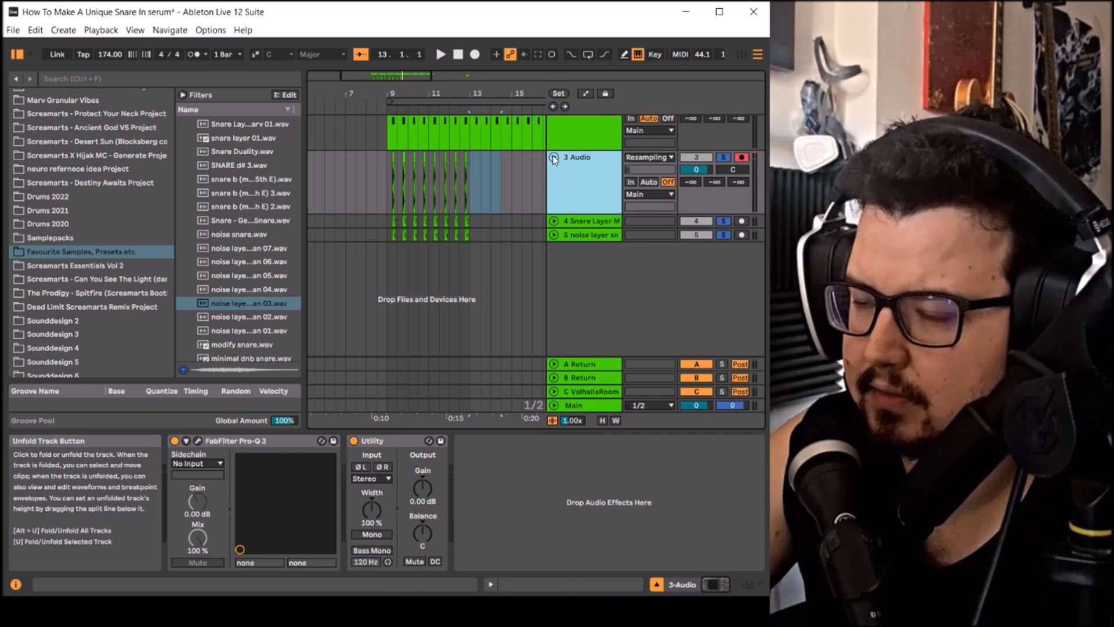
{"action": "left_click", "coordinate": [553, 156]}
Step: Insert a new audio track below the noise layer track 5
{"action": "left_click", "coordinate": [583, 278]}
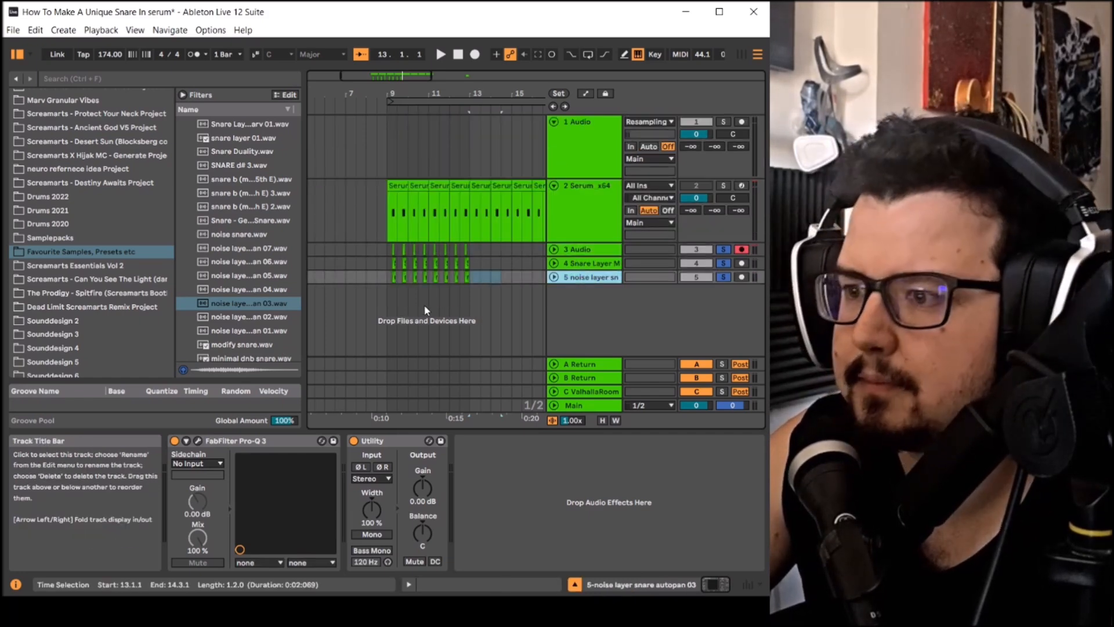
{"action": "right_click", "coordinate": [572, 293]}
{"action": "left_click", "coordinate": [590, 299]}
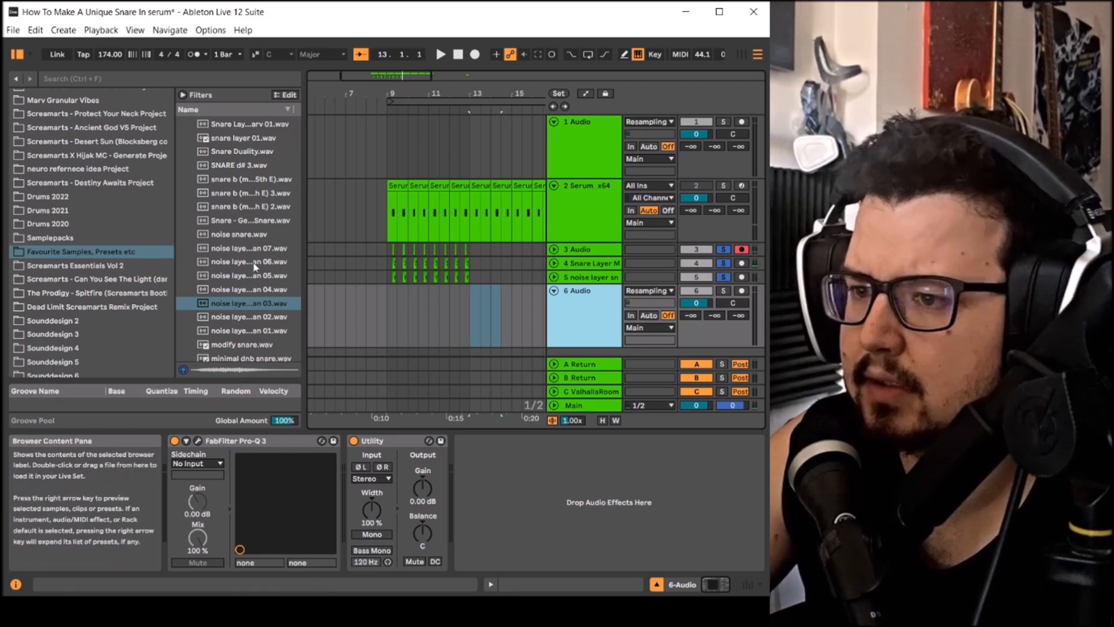
Step: Collapse the SNARES x LAYERS folder in the browser and expand the Acoustic Snare Layers folder
{"action": "scroll", "coordinate": [223, 252], "scroll_direction": "down", "scroll_amount": 15}
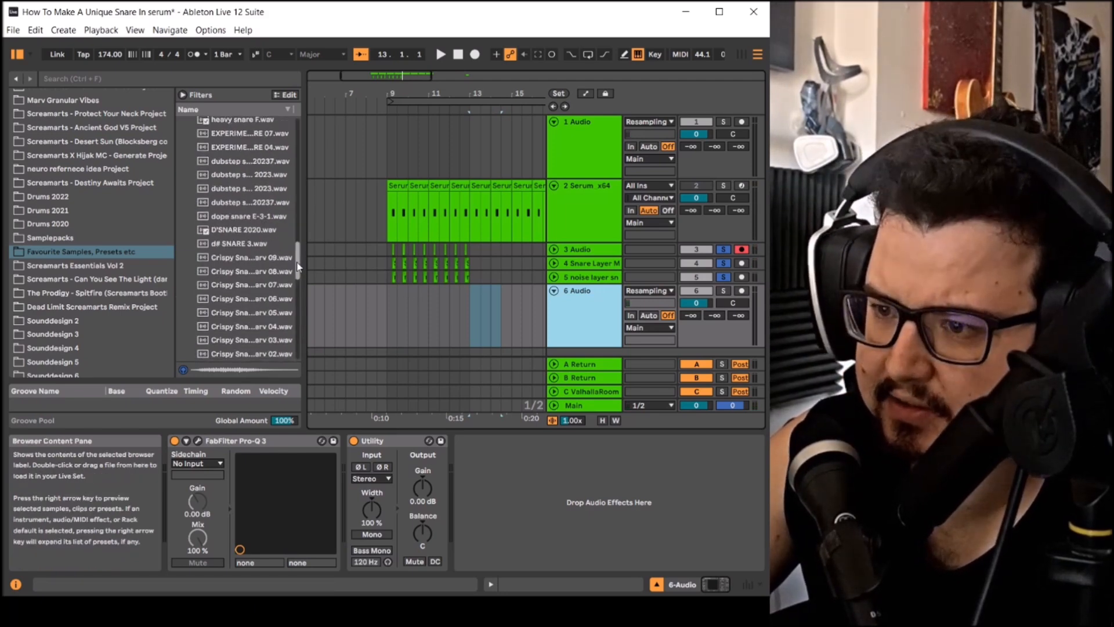
{"action": "left_click_drag", "start_coordinate": [298, 267], "coordinate": [300, 142]}
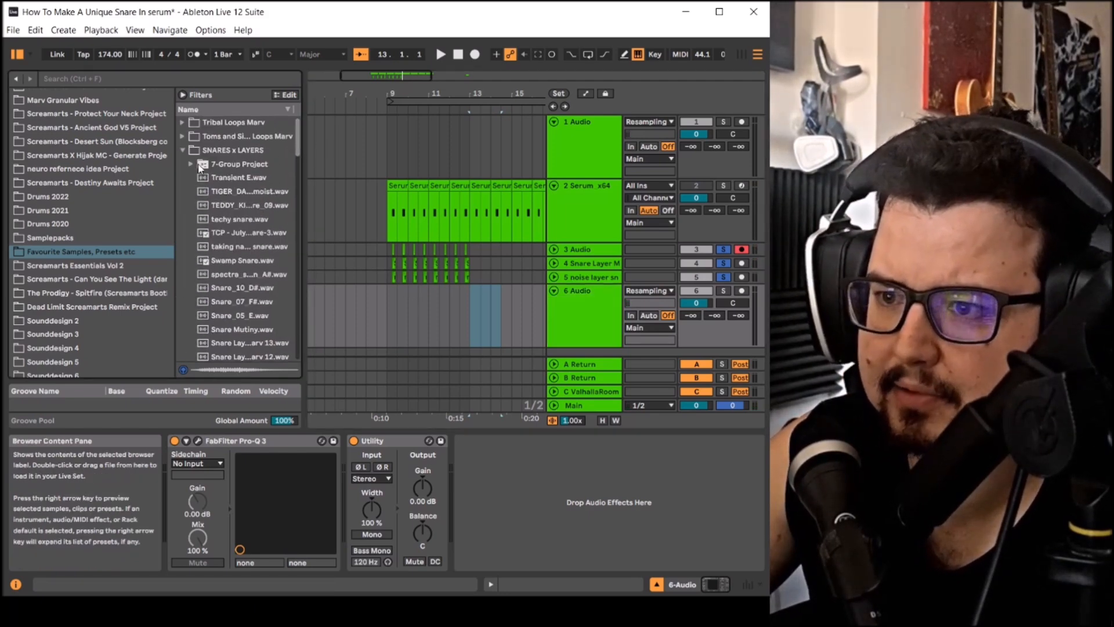
{"action": "left_click", "coordinate": [184, 151]}
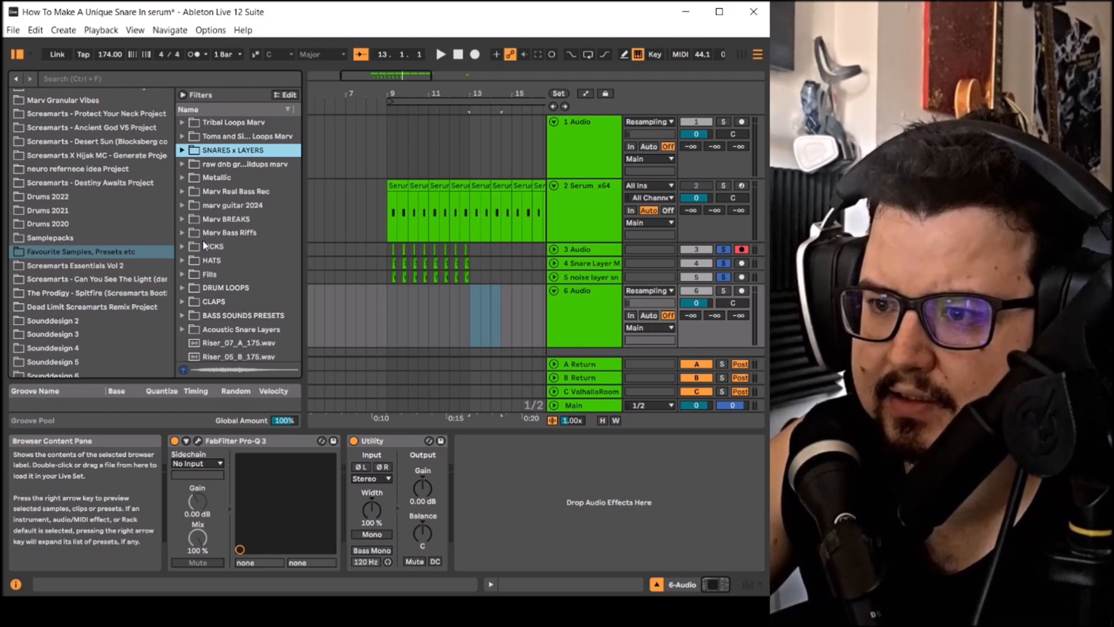
{"action": "scroll", "coordinate": [204, 241], "scroll_direction": "down", "scroll_amount": 3}
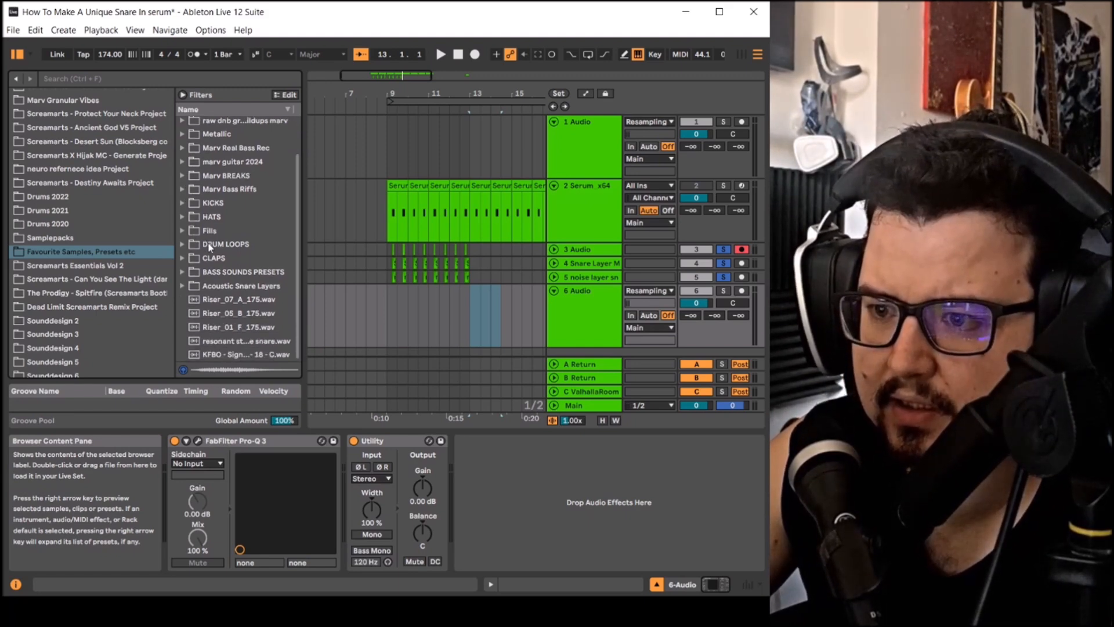
{"action": "left_click", "coordinate": [186, 286]}
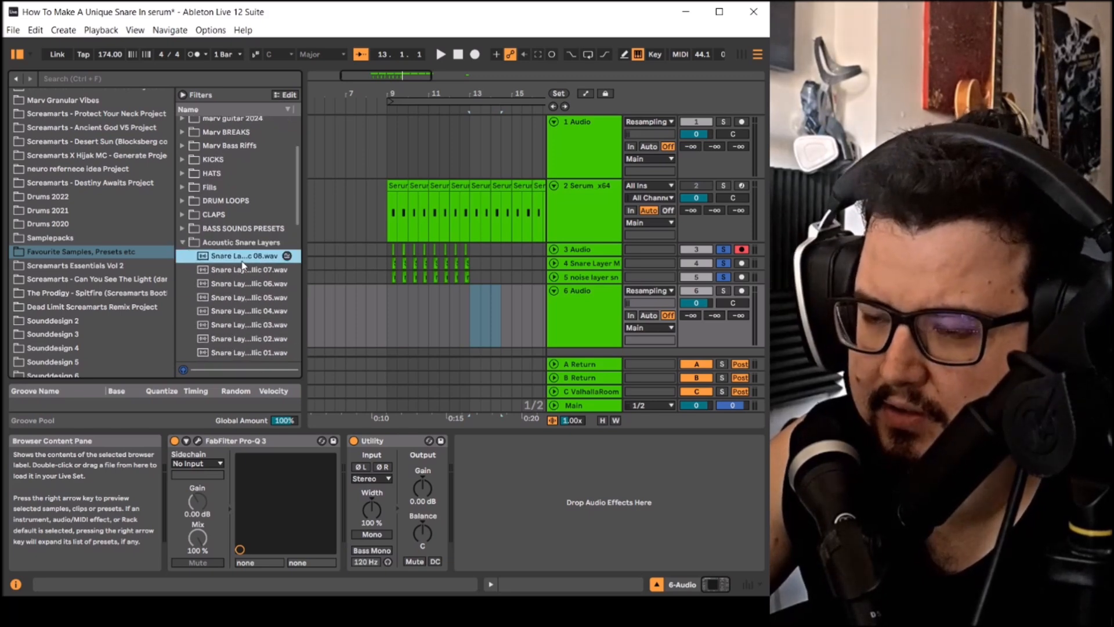
Step: Preview the Snare Layer Metallic and numbered Snare Layer samples in the Acoustic Snare Layers folder
{"action": "left_click", "coordinate": [239, 298]}
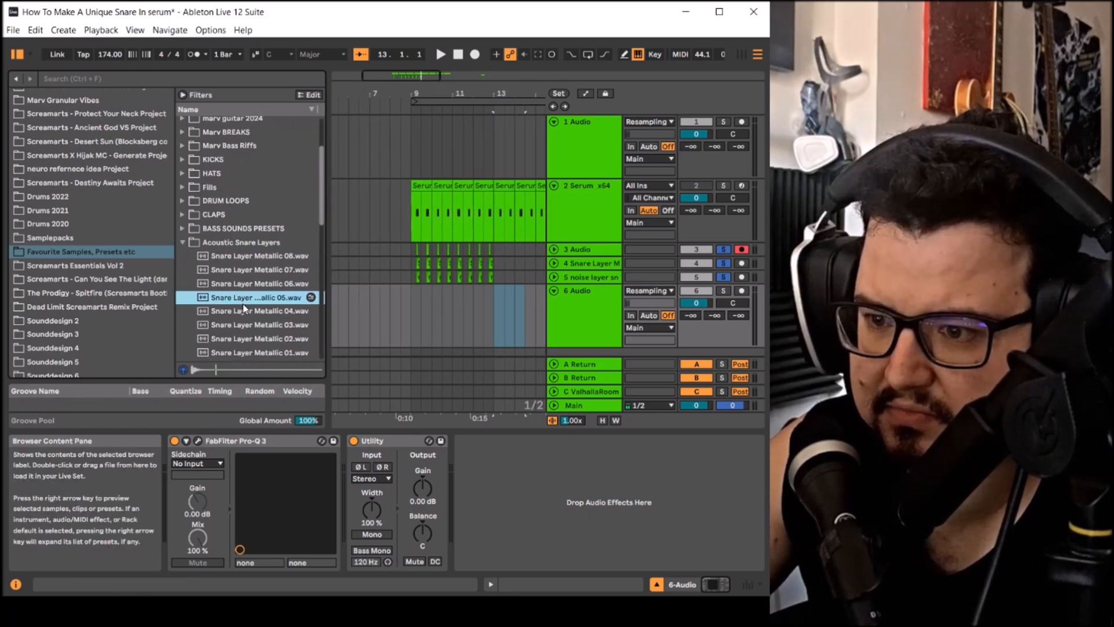
{"action": "left_click", "coordinate": [242, 308]}
{"action": "scroll", "coordinate": [243, 308], "scroll_direction": "down", "scroll_amount": 2}
{"action": "left_click", "coordinate": [243, 311]}
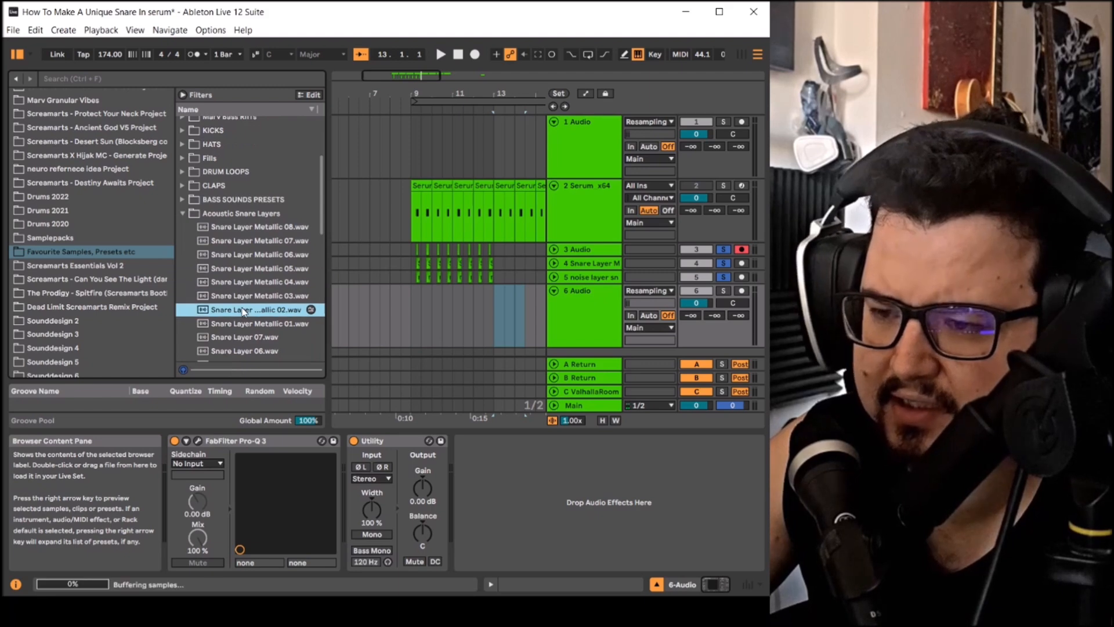
{"action": "scroll", "coordinate": [243, 311], "scroll_direction": "down", "scroll_amount": 3}
{"action": "left_click", "coordinate": [240, 311]}
{"action": "scroll", "coordinate": [243, 315], "scroll_direction": "down", "scroll_amount": 2}
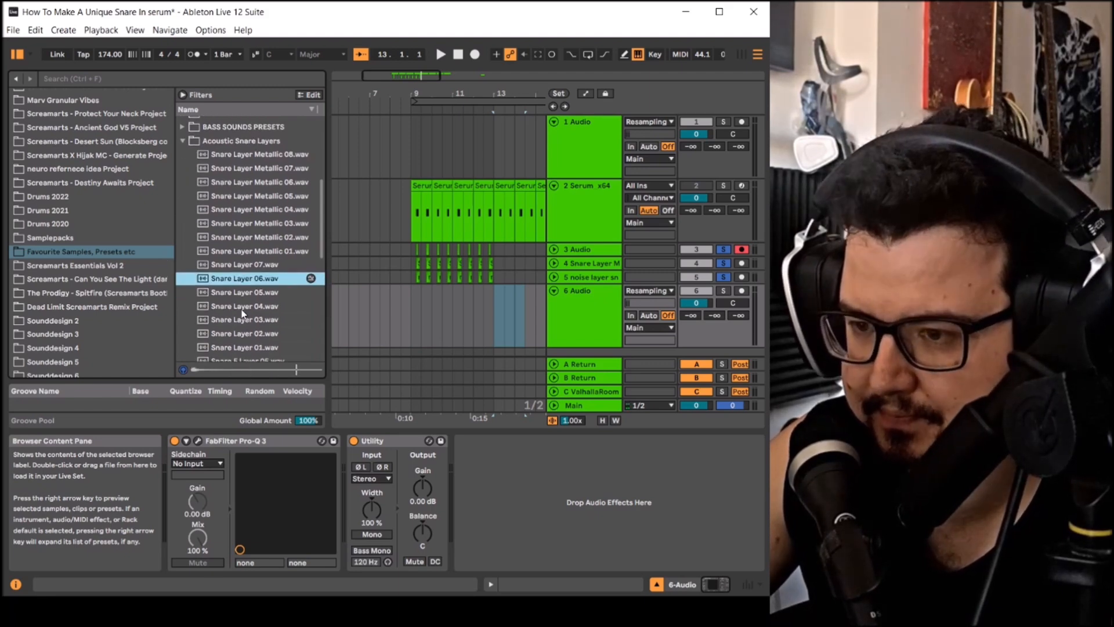
{"action": "left_click", "coordinate": [246, 294]}
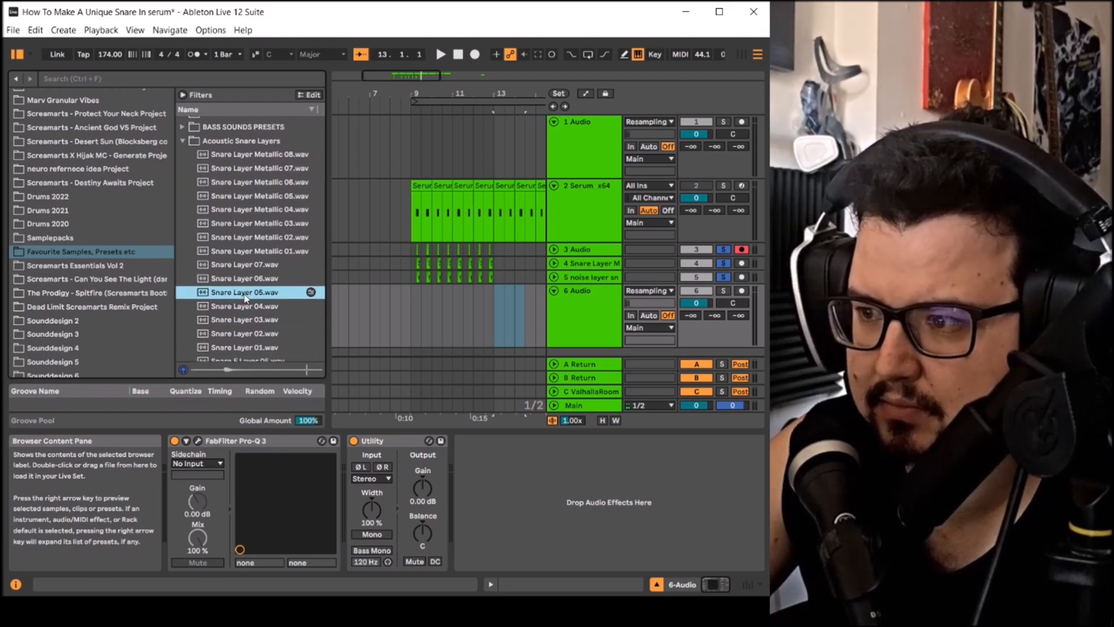
{"action": "left_click", "coordinate": [240, 310]}
{"action": "scroll", "coordinate": [240, 311], "scroll_direction": "down", "scroll_amount": 3}
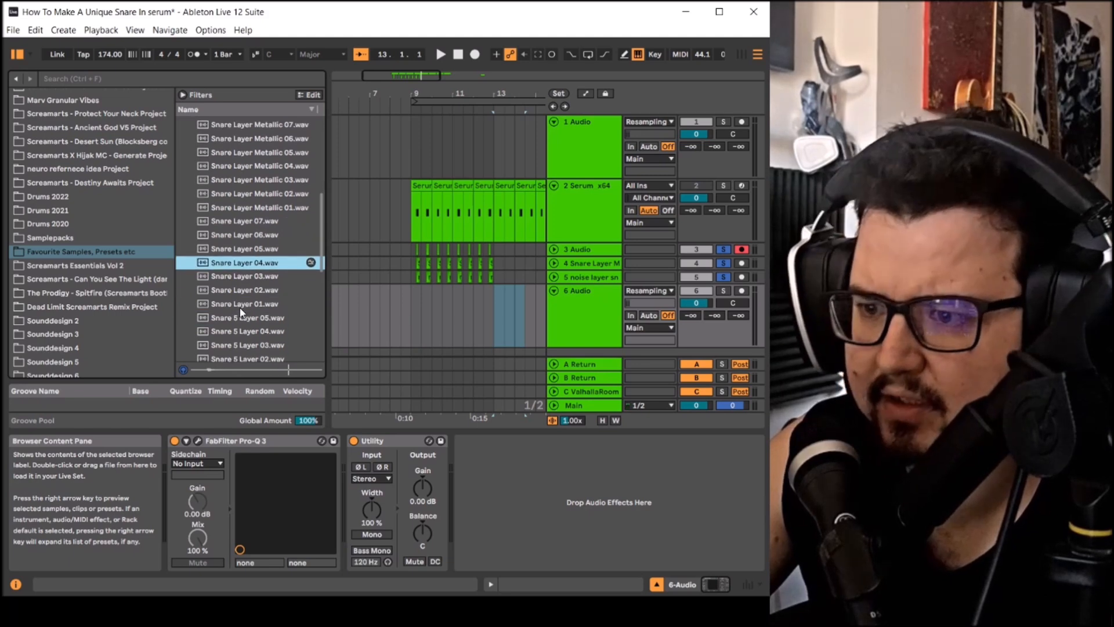
{"action": "left_click", "coordinate": [241, 309]}
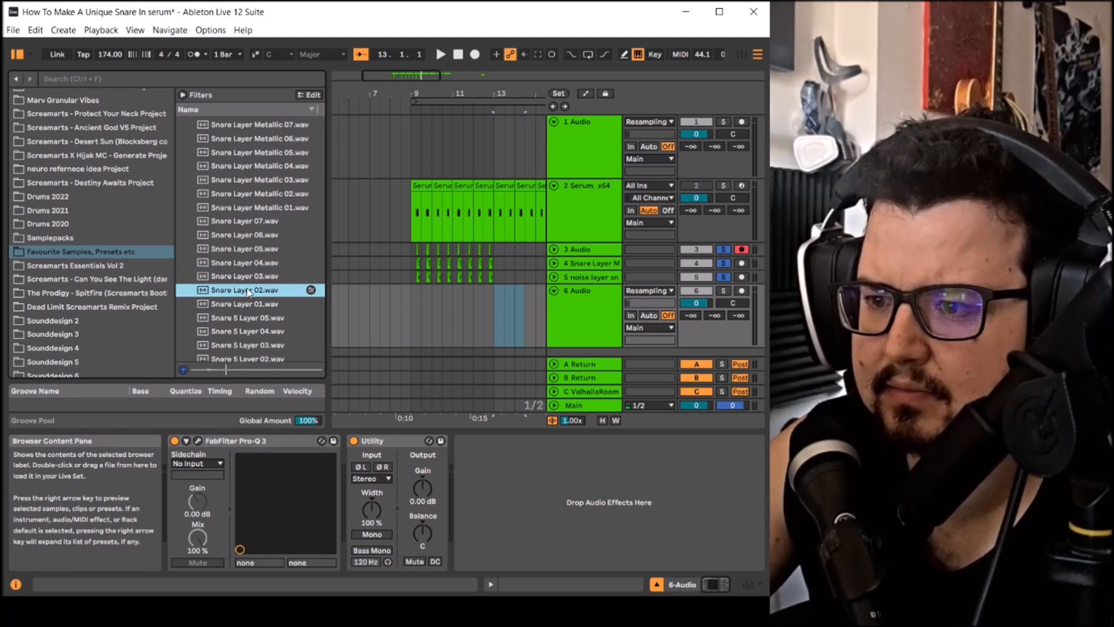
Step: Preview the Snare 5 Layer and Snare 4 Layer samples, including the 06 ghost and 03 variants
{"action": "left_click", "coordinate": [249, 343]}
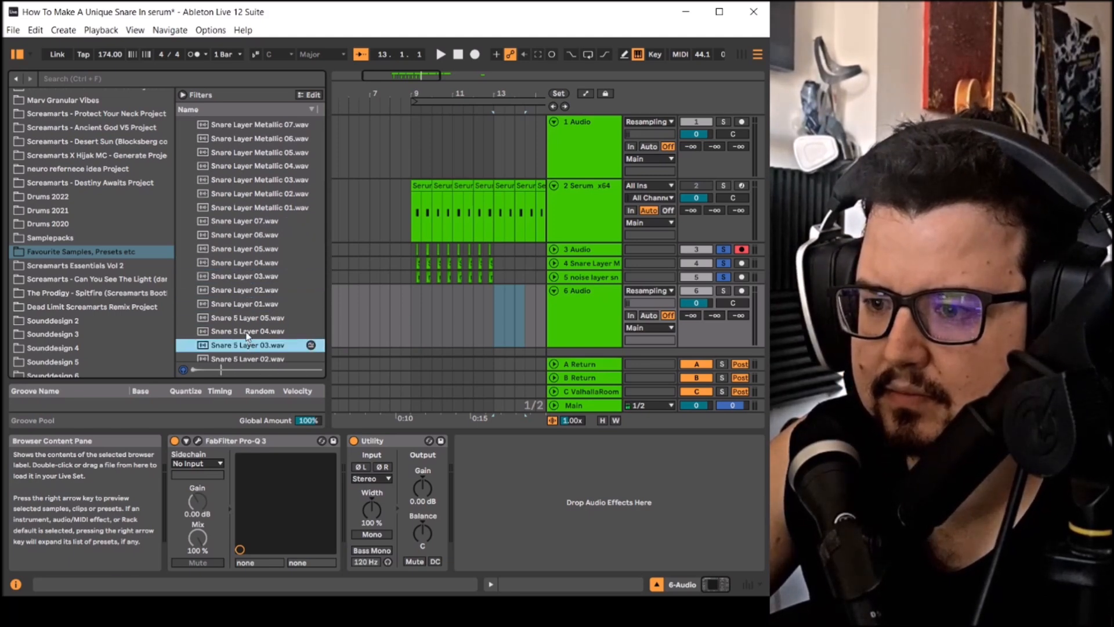
{"action": "scroll", "coordinate": [247, 337], "scroll_direction": "down", "scroll_amount": 3}
{"action": "left_click", "coordinate": [247, 335]}
{"action": "left_click", "coordinate": [248, 342]}
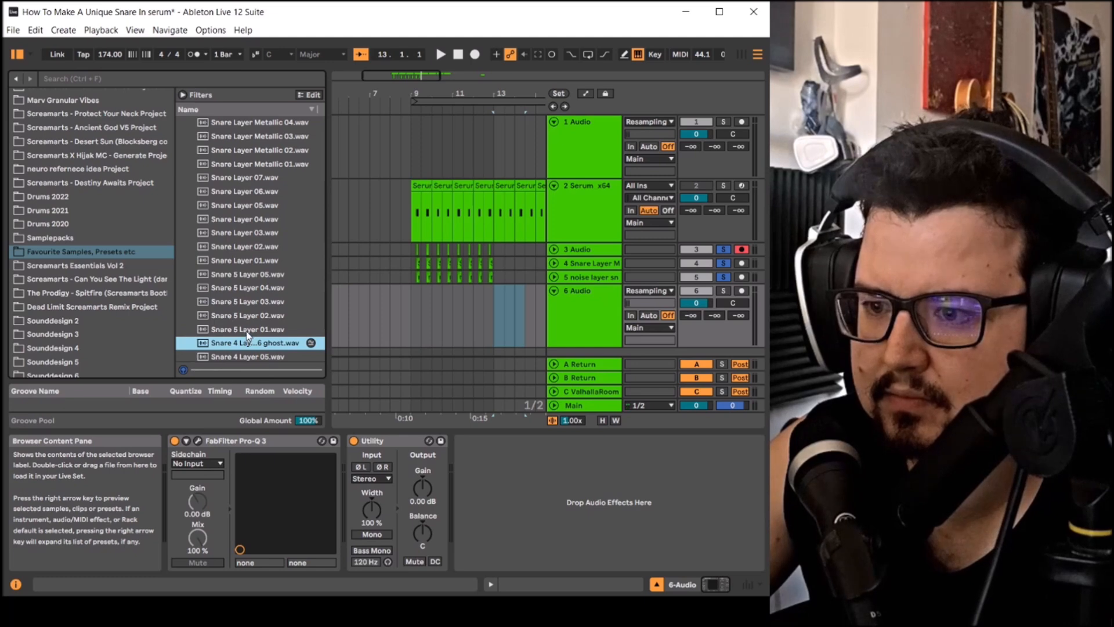
{"action": "scroll", "coordinate": [248, 334], "scroll_direction": "down", "scroll_amount": 3}
{"action": "left_click", "coordinate": [248, 329]}
{"action": "left_click", "coordinate": [245, 300]}
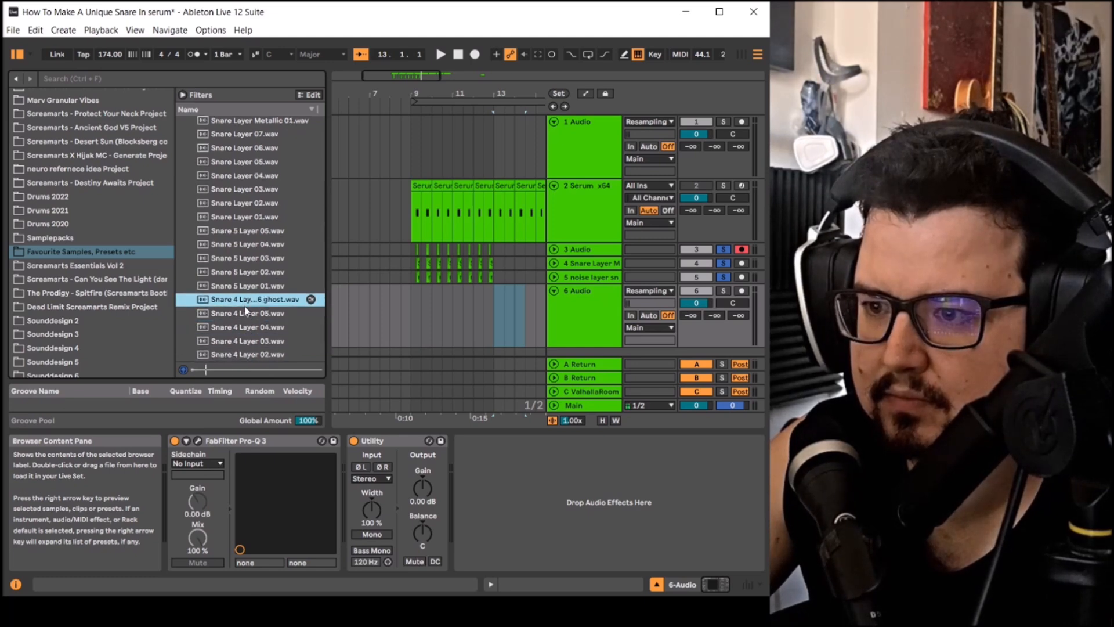
{"action": "left_click", "coordinate": [231, 328]}
{"action": "left_click", "coordinate": [245, 342]}
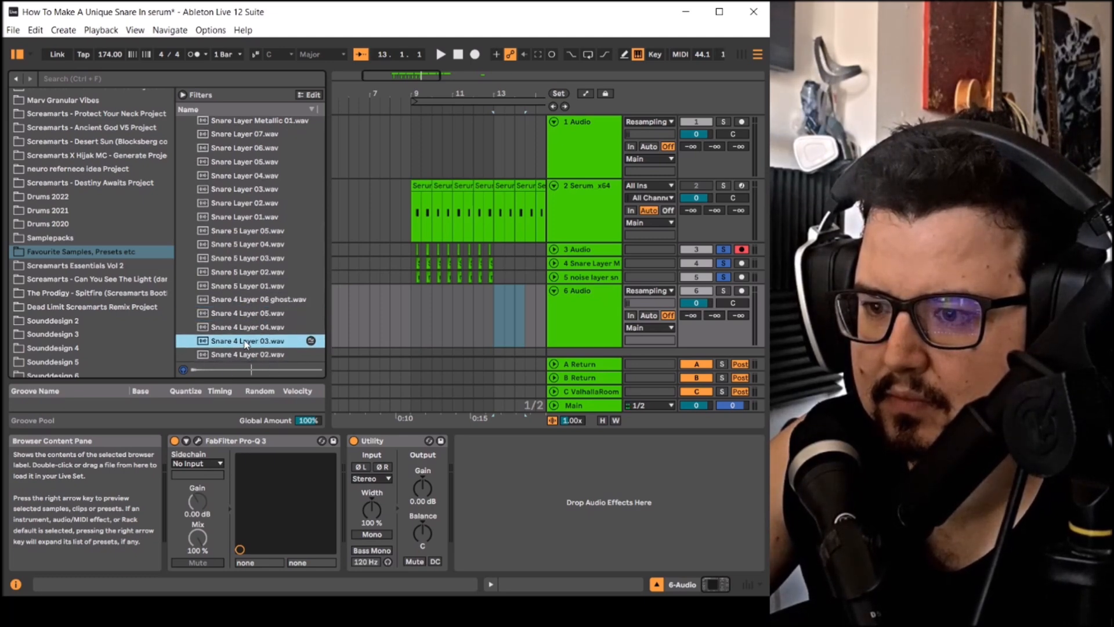
Step: Place Snare 4 Layer 03 on track 6 at 8.3.1 and raise its clip gain to about 8.8 dB
{"action": "left_click_drag", "start_coordinate": [240, 342], "coordinate": [371, 308]}
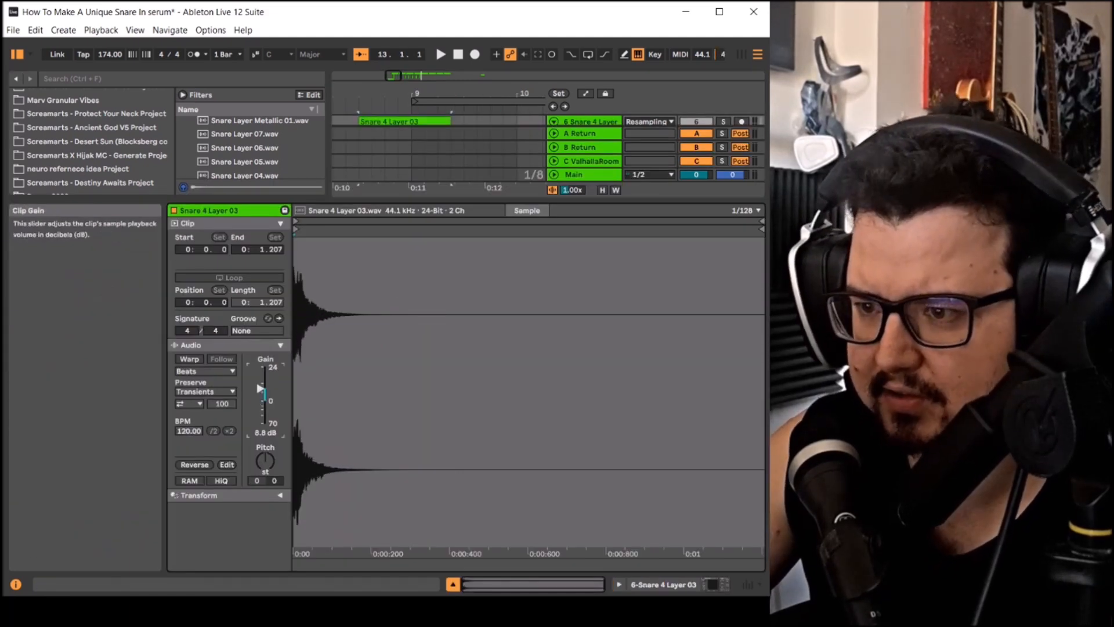
{"action": "key", "text": "shift+Tab"}
{"action": "scroll", "coordinate": [358, 314], "scroll_direction": "up", "scroll_amount": 5}
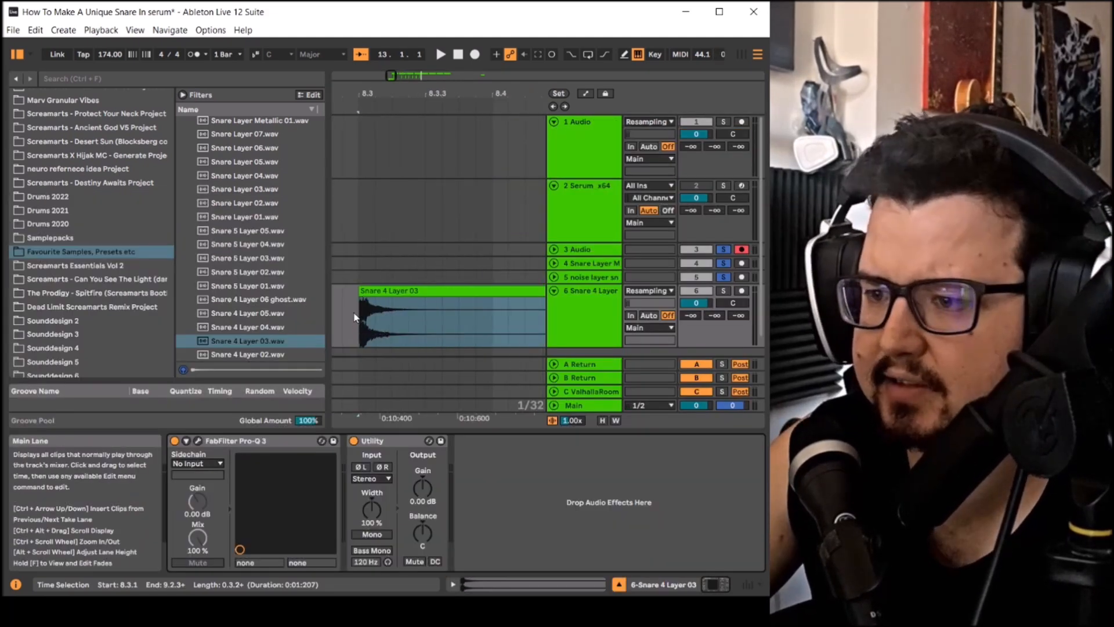
Step: Reposition the Snare 4 Layer 03 clip to start at 9.2.1 and shorten it to end at 9.3.1
{"action": "left_click_drag", "start_coordinate": [364, 300], "coordinate": [454, 294]}
{"action": "scroll", "coordinate": [371, 299], "scroll_direction": "down", "scroll_amount": 6}
{"action": "left_click_drag", "start_coordinate": [520, 305], "coordinate": [452, 303]}
Step: Search the Audio Effects library for "glue" and add Glue Compressor to the Snare 4 Layer track 6
{"action": "left_click", "coordinate": [589, 295]}
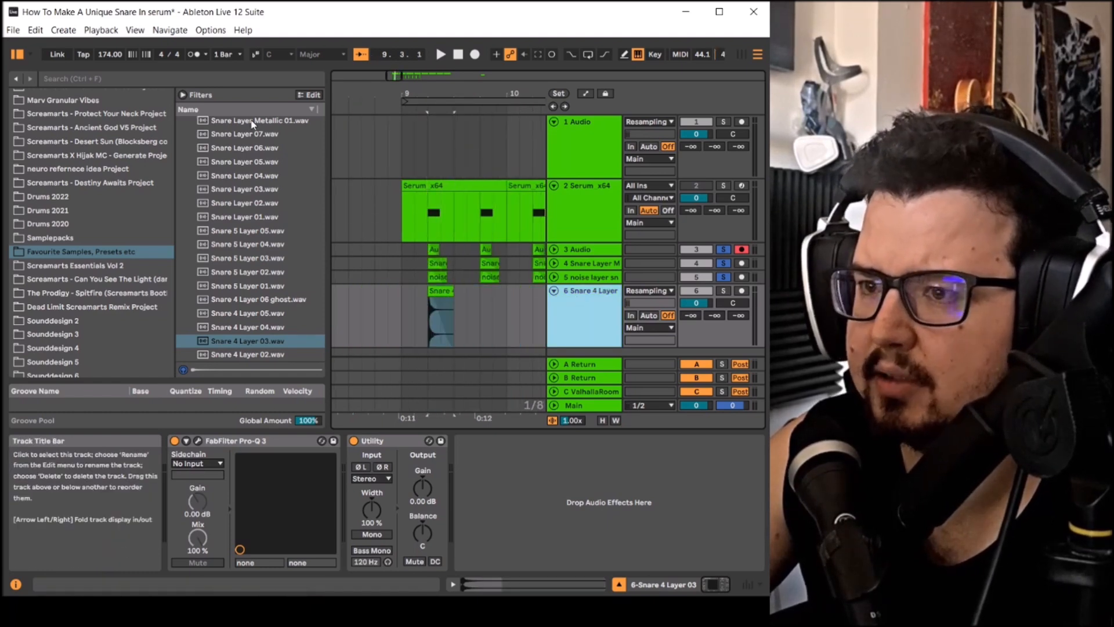
{"action": "left_click", "coordinate": [257, 78]}
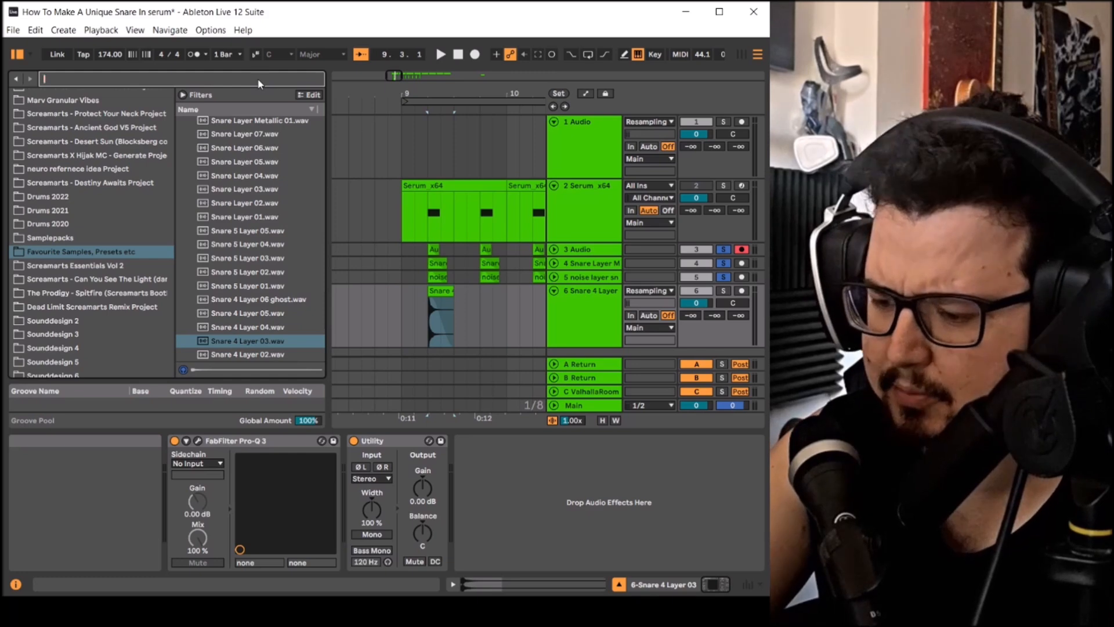
{"action": "type", "text": "glue"}
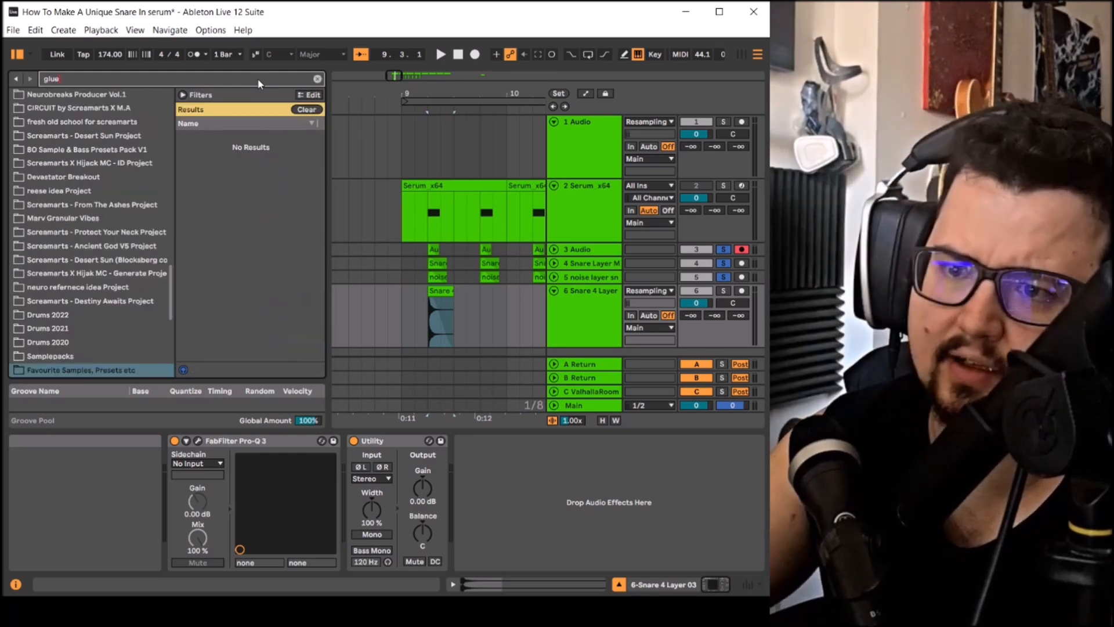
{"action": "left_click", "coordinate": [172, 287]}
{"action": "scroll", "coordinate": [139, 228], "scroll_direction": "up", "scroll_amount": 6}
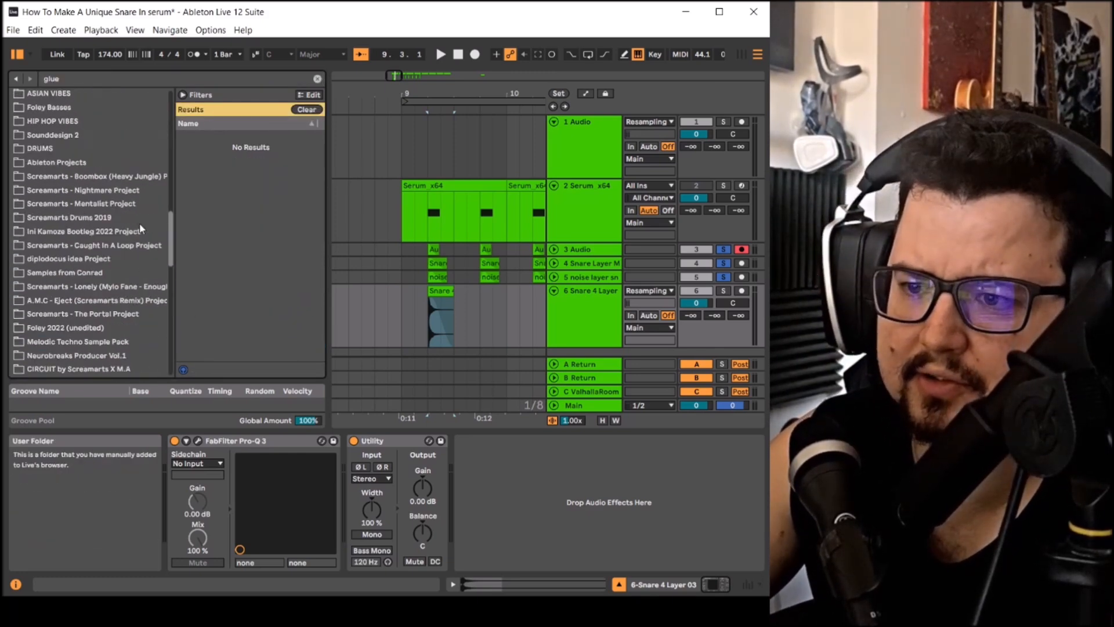
{"action": "scroll", "coordinate": [141, 229], "scroll_direction": "up", "scroll_amount": 8}
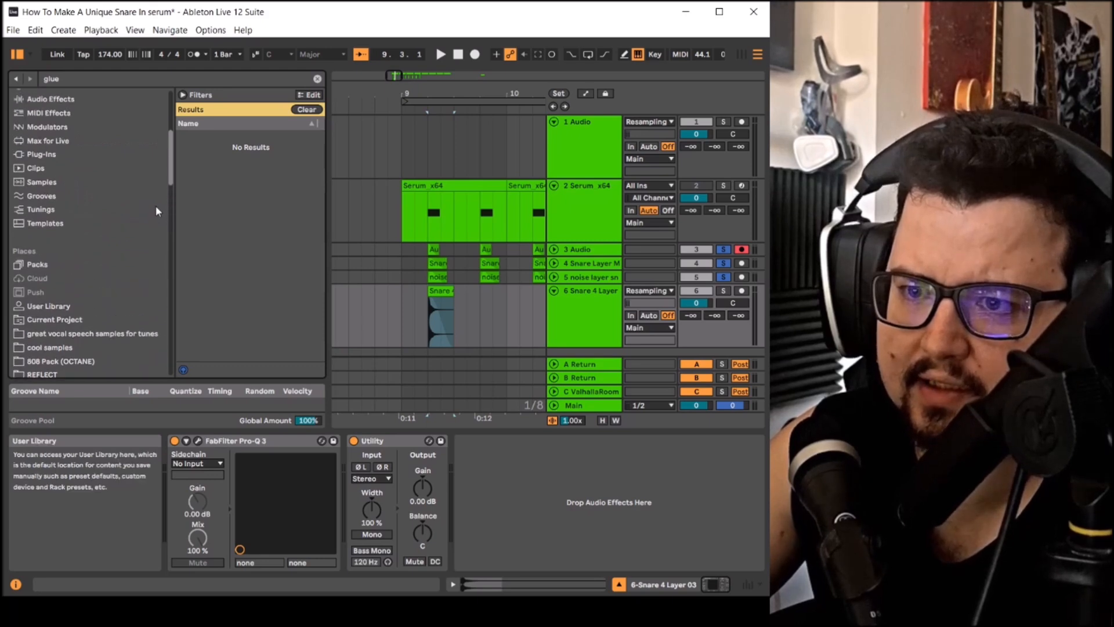
{"action": "scroll", "coordinate": [82, 218], "scroll_direction": "up", "scroll_amount": 1}
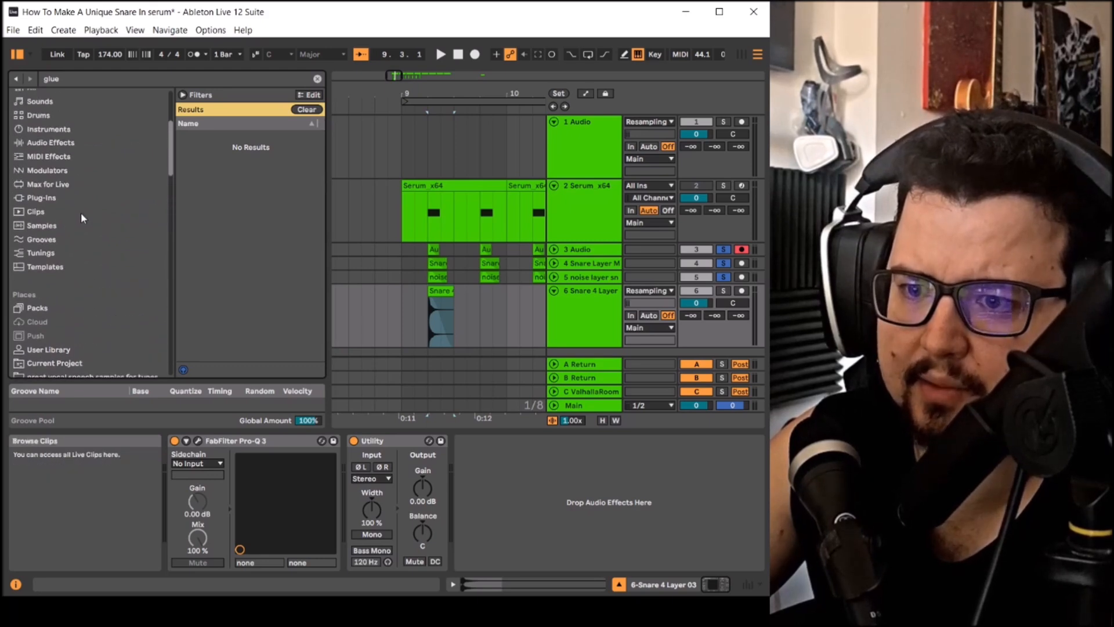
{"action": "left_click", "coordinate": [85, 183]}
{"action": "left_click", "coordinate": [84, 171]}
{"action": "left_click", "coordinate": [87, 158]}
{"action": "left_click", "coordinate": [87, 142]}
{"action": "scroll", "coordinate": [134, 162], "scroll_direction": "up", "scroll_amount": 1}
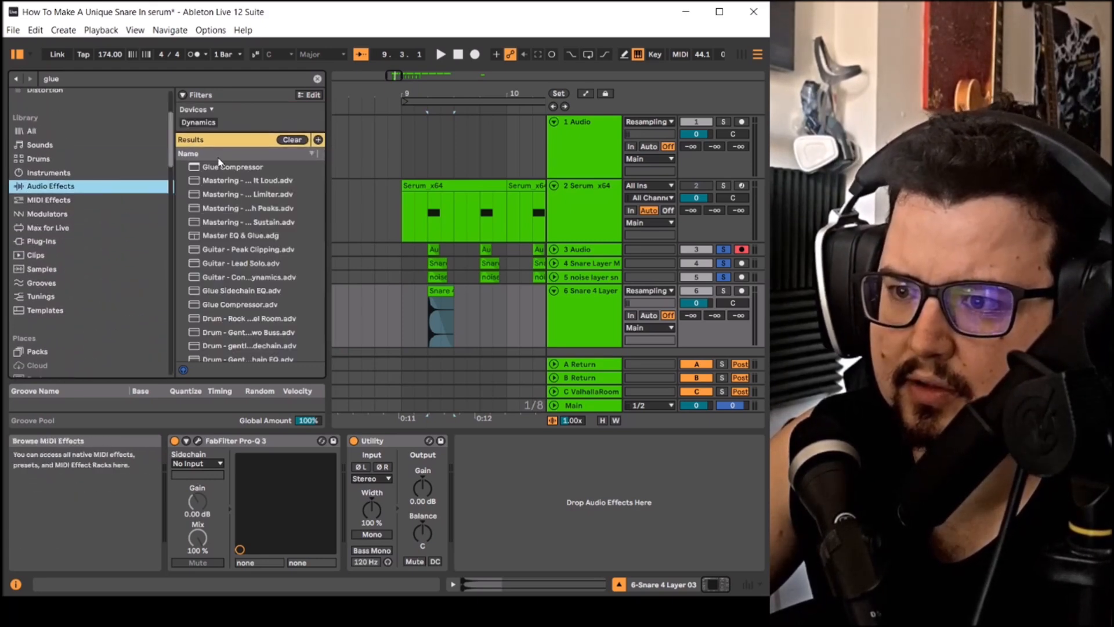
{"action": "left_click", "coordinate": [224, 166]}
{"action": "double_click", "coordinate": [224, 166]}
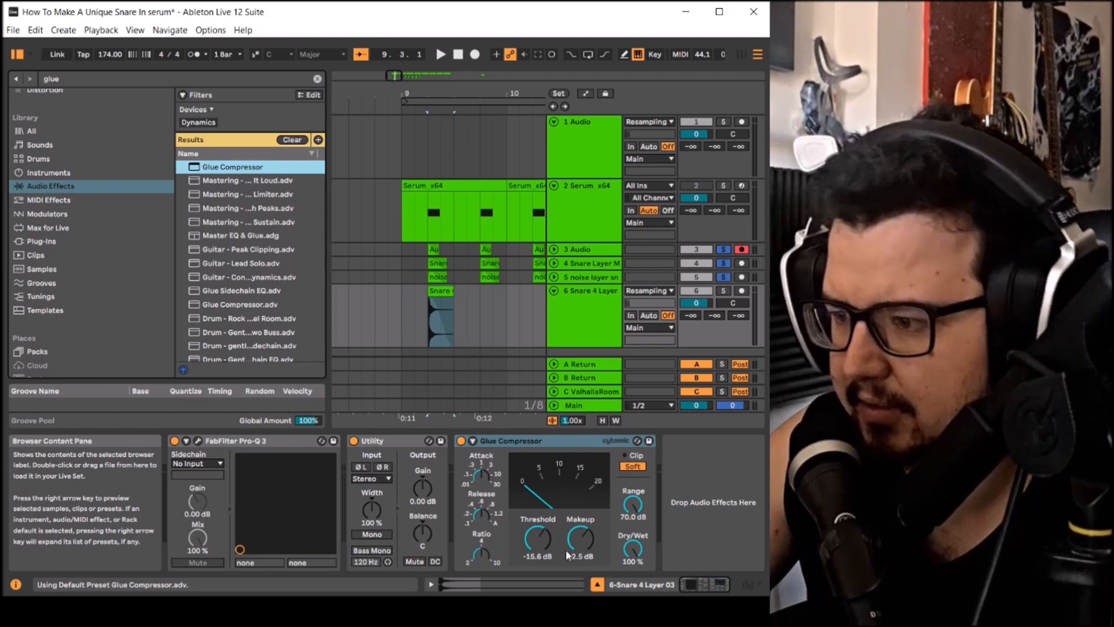
Step: Audition the Snare 4 Layer track in solo and copy its clip from 9.2.1 to 9.4.1
{"action": "left_click", "coordinate": [600, 302]}
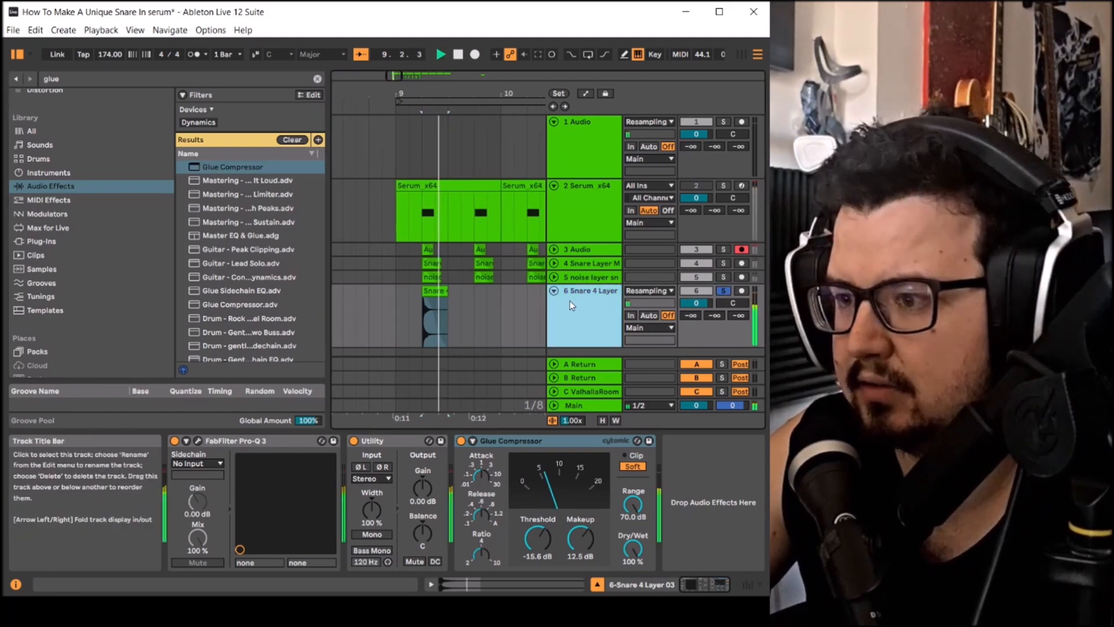
{"action": "left_click", "coordinate": [427, 291]}
{"action": "left_click_drag", "start_coordinate": [428, 292], "coordinate": [477, 297]}
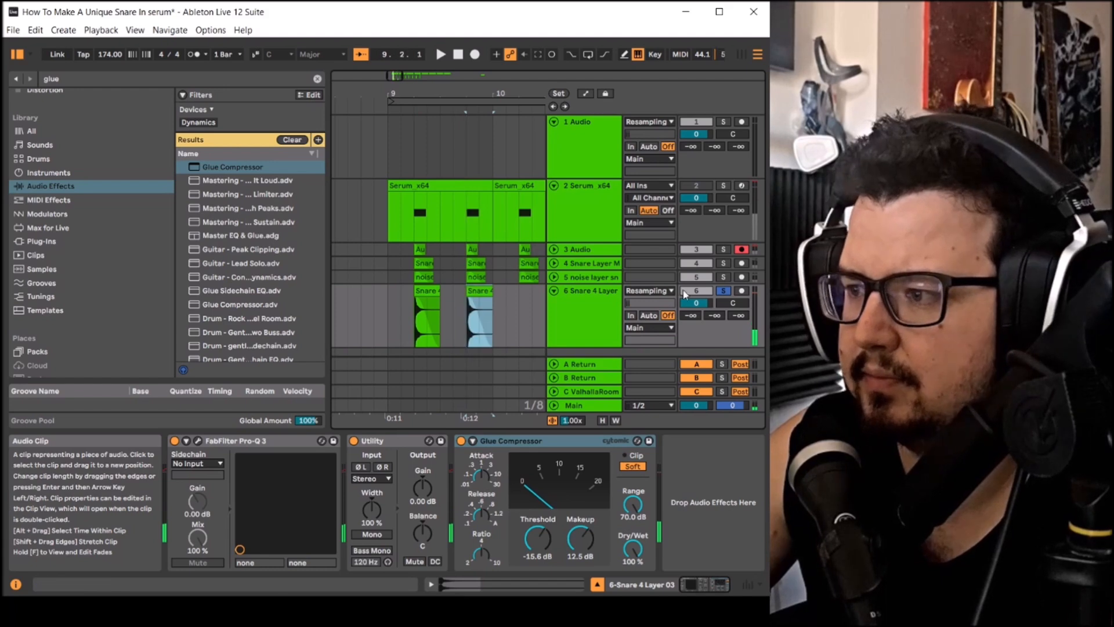
Step: Solo the audio, Marv snare, noise and Snare 4 layers together and audition the combined snare around 9.2
{"action": "left_click", "coordinate": [730, 280]}
{"action": "left_click", "coordinate": [723, 263], "text": "ctrl"}
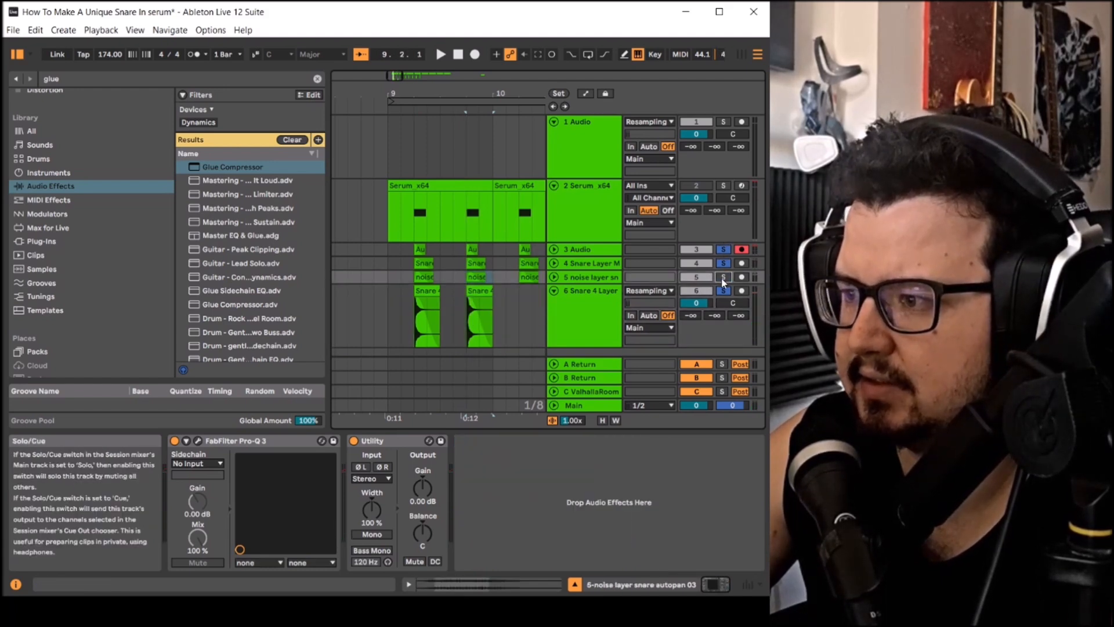
{"action": "left_click", "coordinate": [411, 280]}
{"action": "key", "text": "space"}
{"action": "key", "text": "space"}
{"action": "key", "text": "space"}
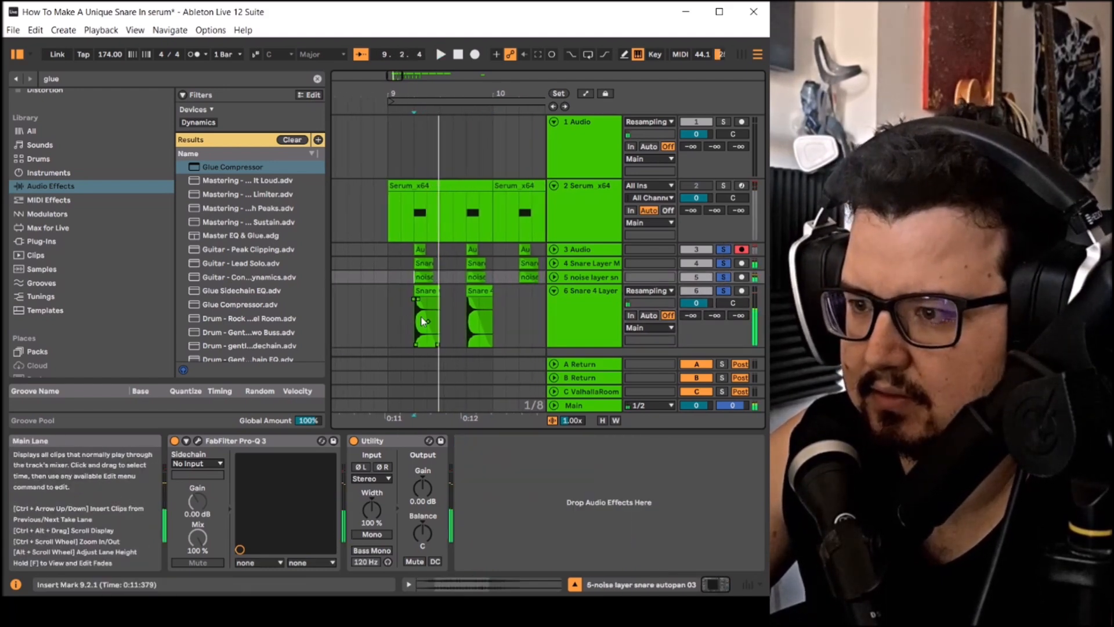
{"action": "key", "text": "space"}
{"action": "key", "text": "space"}
{"action": "left_click", "coordinate": [427, 327]}
{"action": "key", "text": "space"}
{"action": "key", "text": "space"}
{"action": "key", "text": "space"}
{"action": "scroll", "coordinate": [415, 310], "scroll_direction": "up", "scroll_amount": 4}
{"action": "key", "text": "space"}
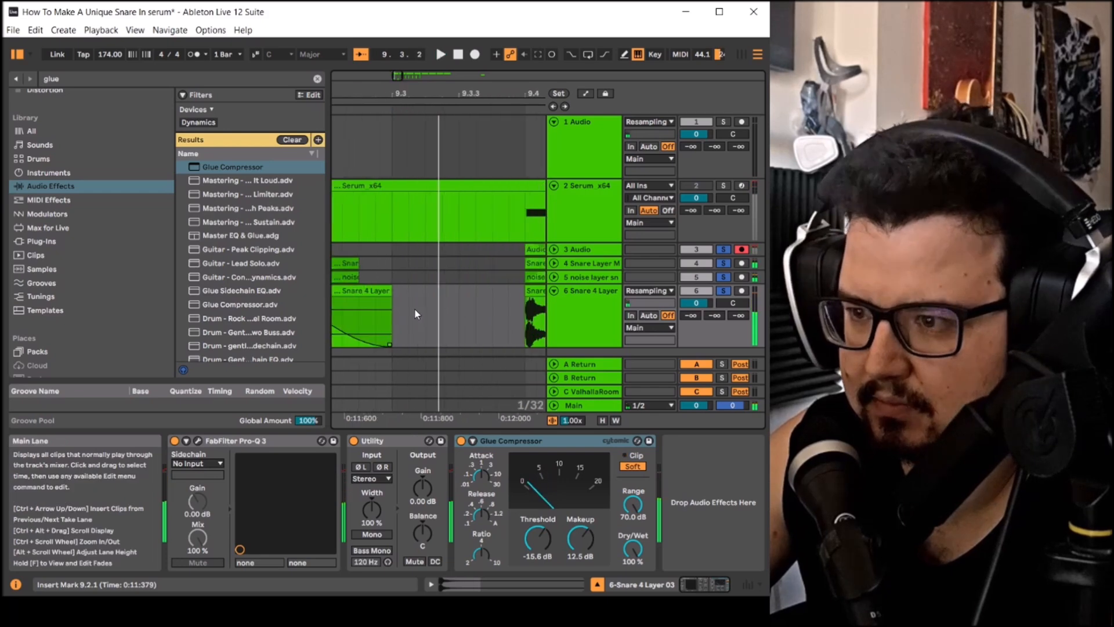
Step: Move FabFilter Pro-Q 3 behind the Glue Compressor on the Snare 4 Layer track and raise its low cut to about 249 Hz
{"action": "scroll", "coordinate": [415, 310], "scroll_direction": "down", "scroll_amount": 4}
{"action": "scroll", "coordinate": [411, 307], "scroll_direction": "up", "scroll_amount": 3}
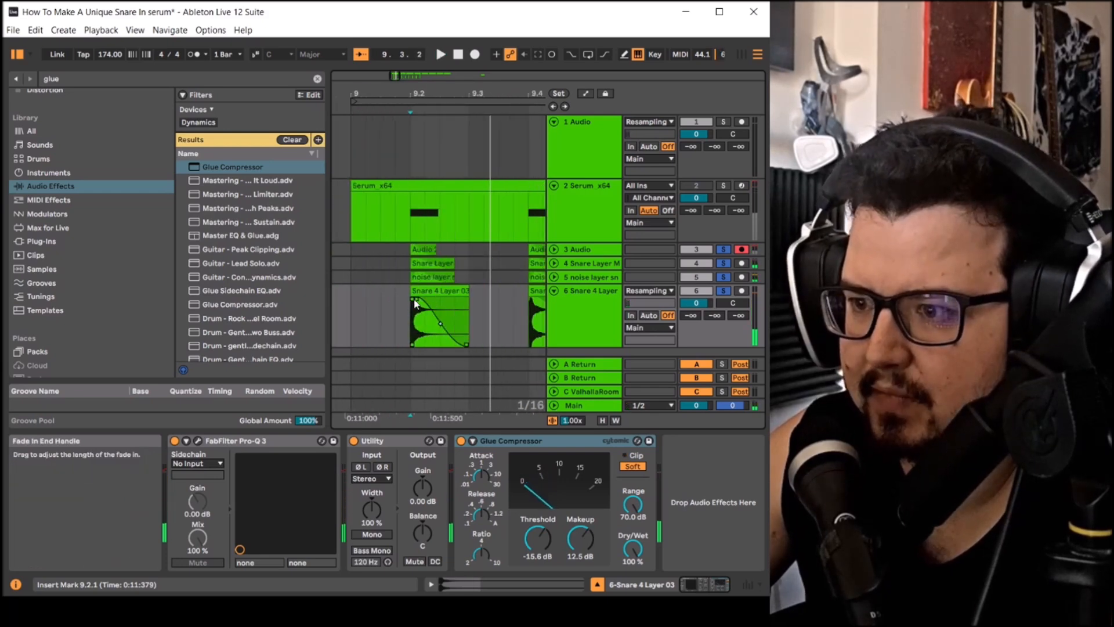
{"action": "left_click", "coordinate": [441, 327]}
{"action": "left_click_drag", "start_coordinate": [278, 441], "coordinate": [380, 472]}
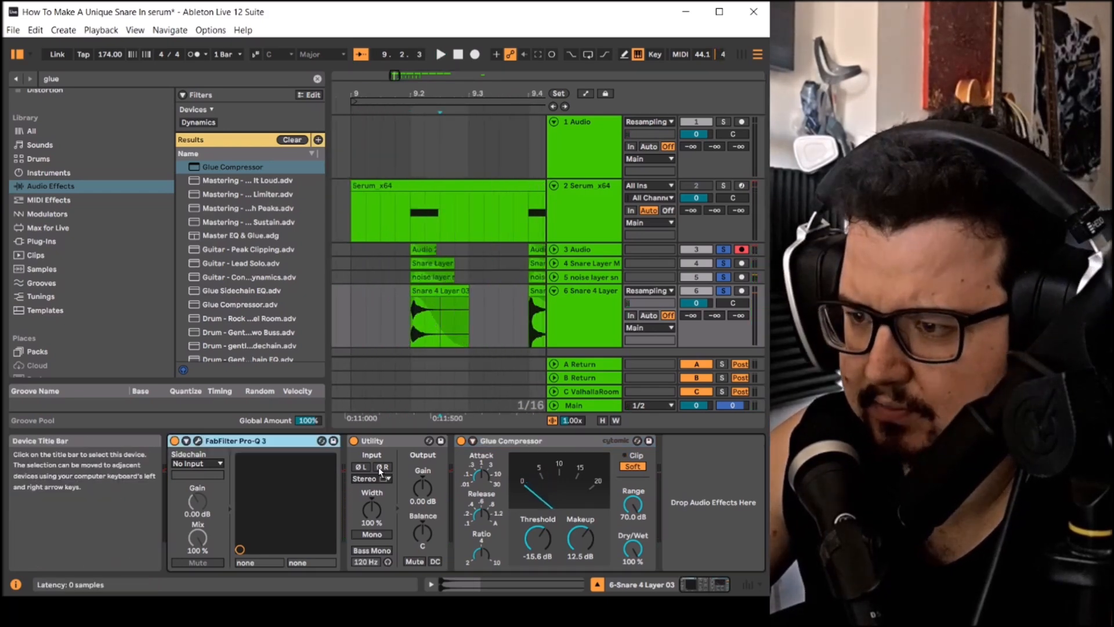
{"action": "left_click_drag", "start_coordinate": [634, 493], "coordinate": [637, 494]}
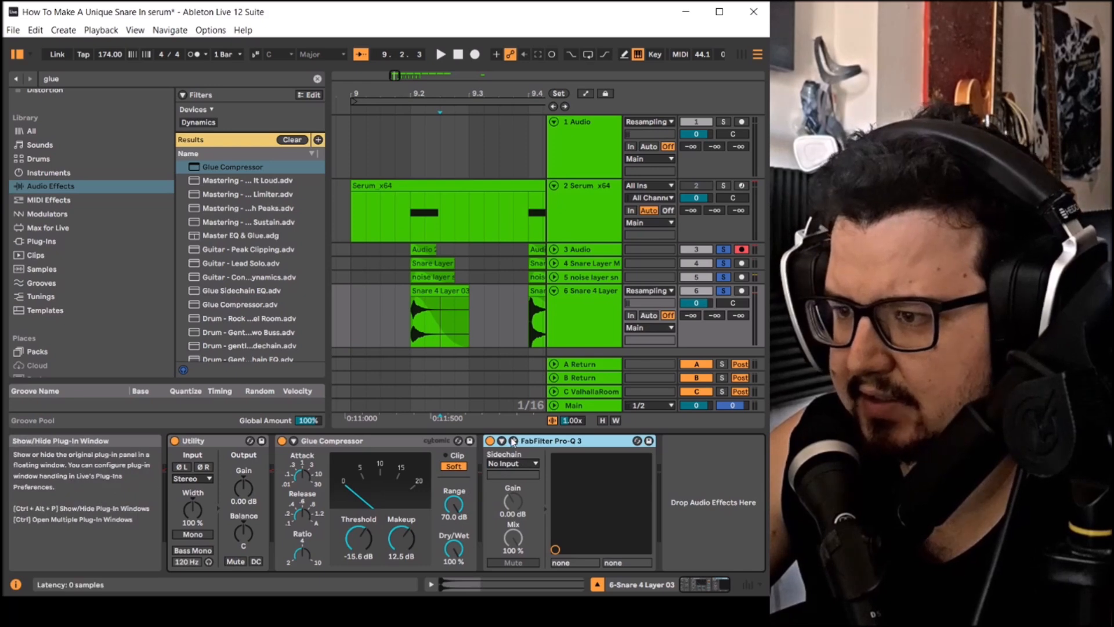
{"action": "left_click", "coordinate": [513, 440]}
{"action": "left_click_drag", "start_coordinate": [169, 365], "coordinate": [217, 382]}
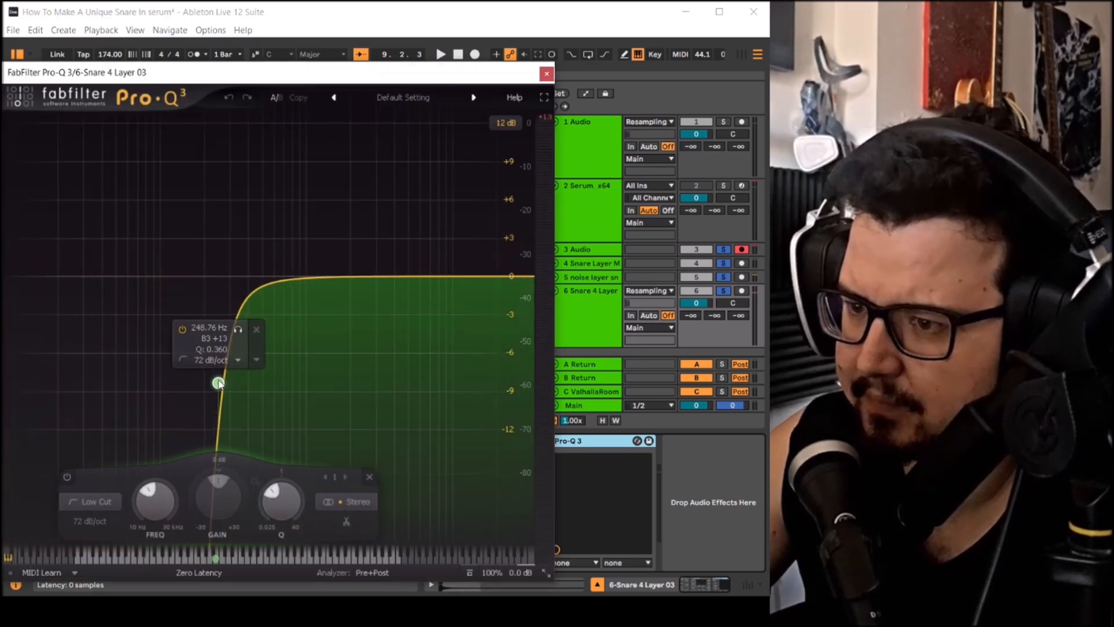
{"action": "left_click", "coordinate": [546, 75]}
Step: Duplicate the Snare 4 Layer clip repeatedly at half-bar spacing along its track to match the other snare layers
{"action": "scroll", "coordinate": [411, 308], "scroll_direction": "down", "scroll_amount": 3}
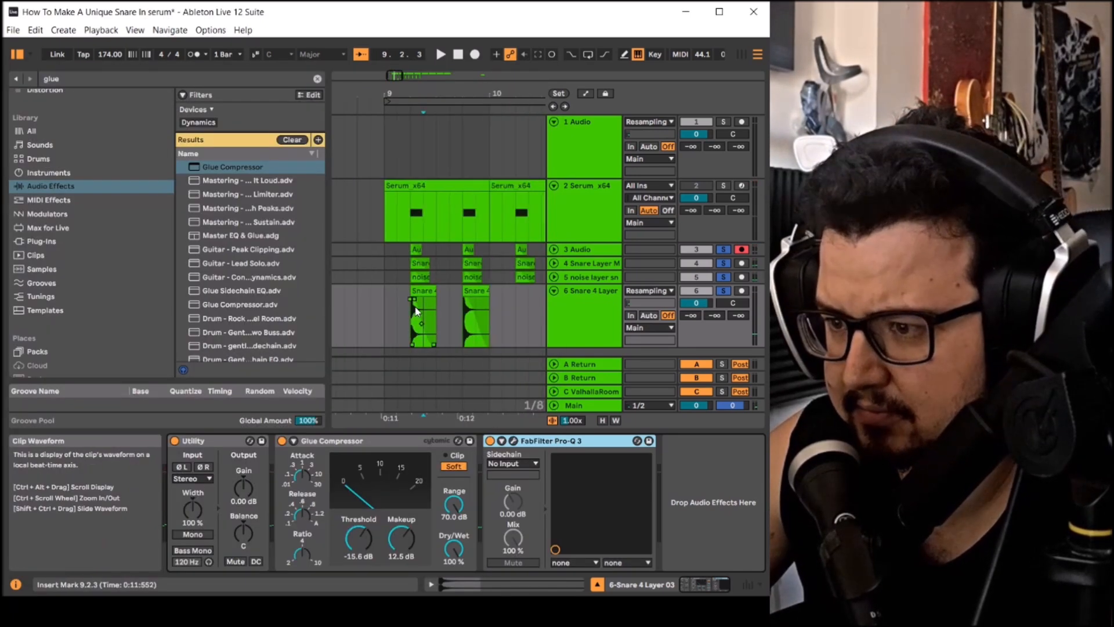
{"action": "left_click", "coordinate": [417, 291]}
{"action": "left_click", "coordinate": [466, 291]}
{"action": "left_click_drag", "start_coordinate": [384, 313], "coordinate": [446, 305]}
{"action": "scroll", "coordinate": [436, 306], "scroll_direction": "down", "scroll_amount": 4}
{"action": "key", "text": "ctrl+d"}
{"action": "key", "text": "ctrl+d"}
{"action": "key", "text": "ctrl+d"}
{"action": "key", "text": "ctrl+d"}
{"action": "key", "text": "ctrl+d"}
{"action": "key", "text": "ctrl+d"}
{"action": "key", "text": "ctrl+d"}
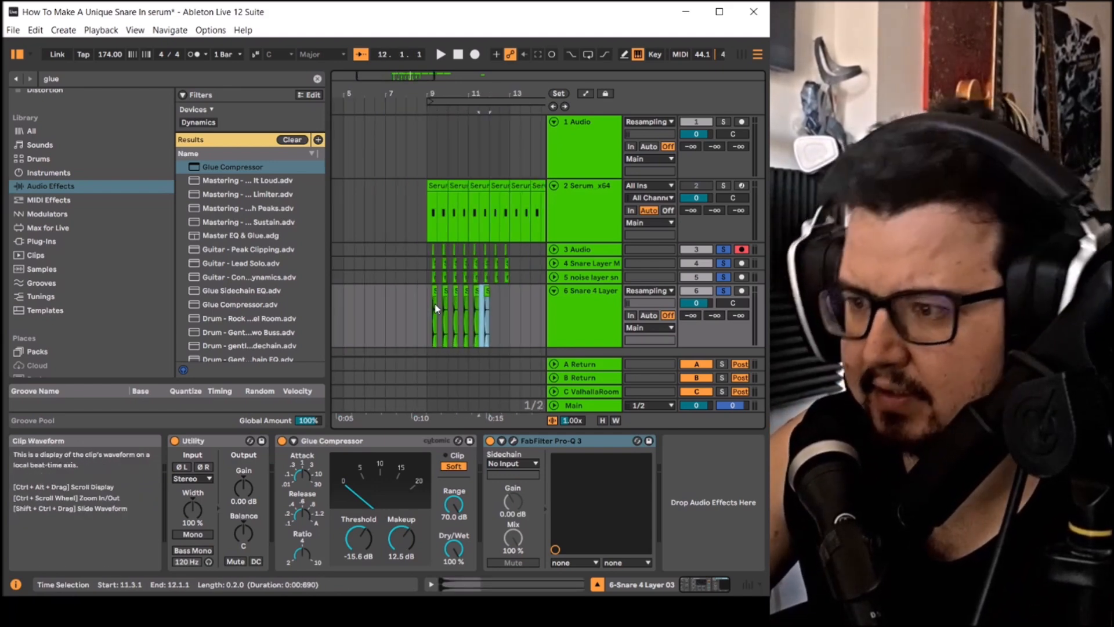
Step: Play the layered snares, lower the Snare 4 Layer track volume to -1.4 dB, and fold the track
{"action": "left_click", "coordinate": [431, 308]}
{"action": "scroll", "coordinate": [435, 307], "scroll_direction": "up", "scroll_amount": 3}
{"action": "key", "text": "space"}
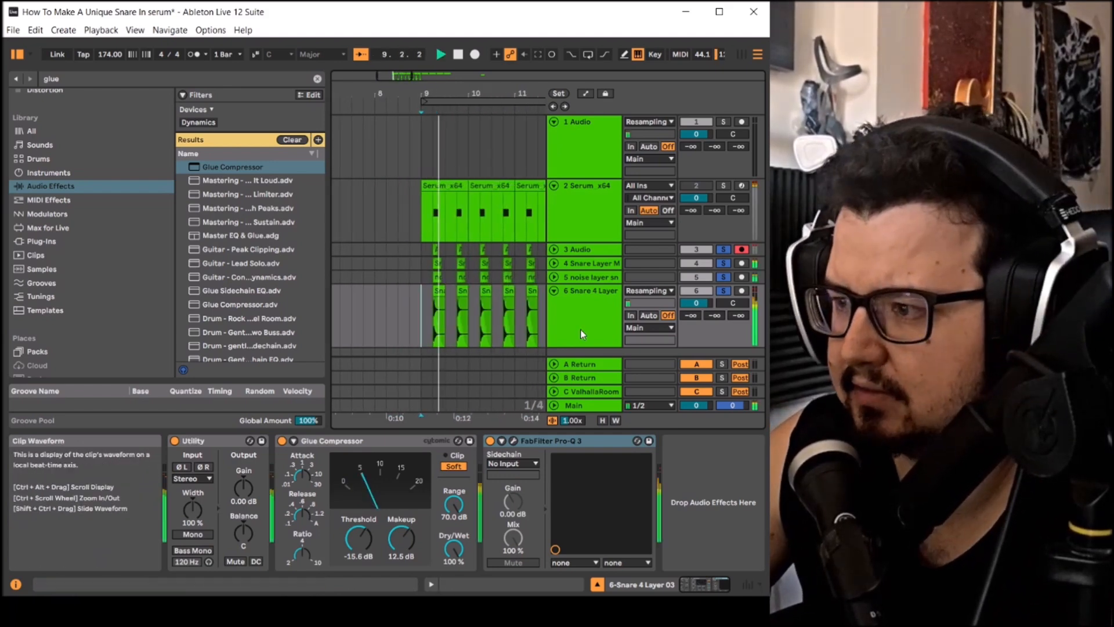
{"action": "left_click_drag", "start_coordinate": [696, 305], "coordinate": [696, 312]}
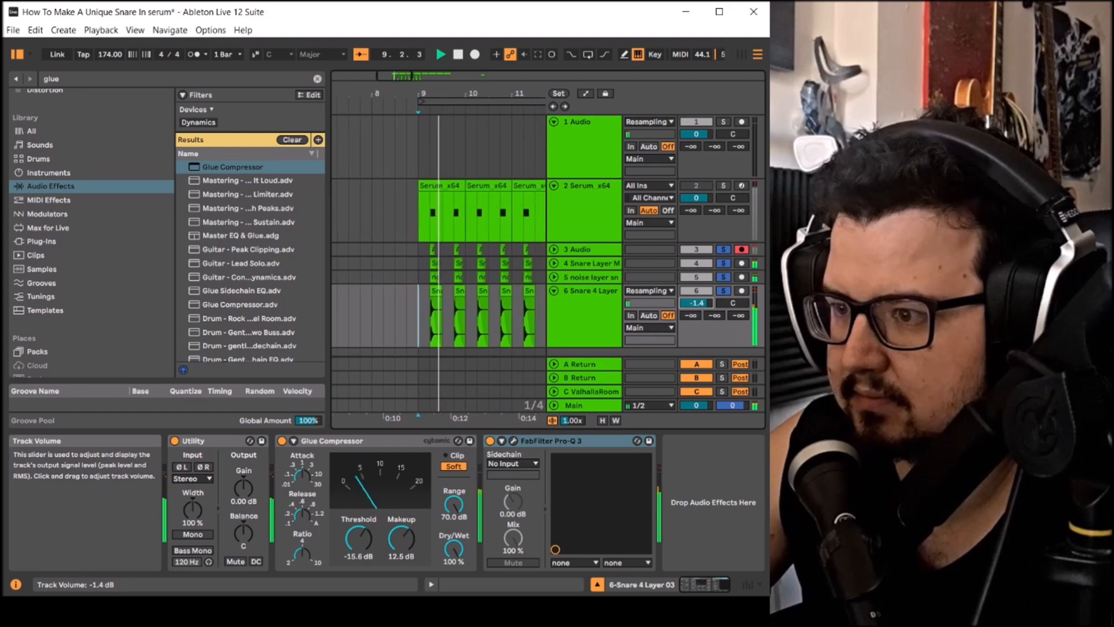
{"action": "left_click", "coordinate": [554, 291]}
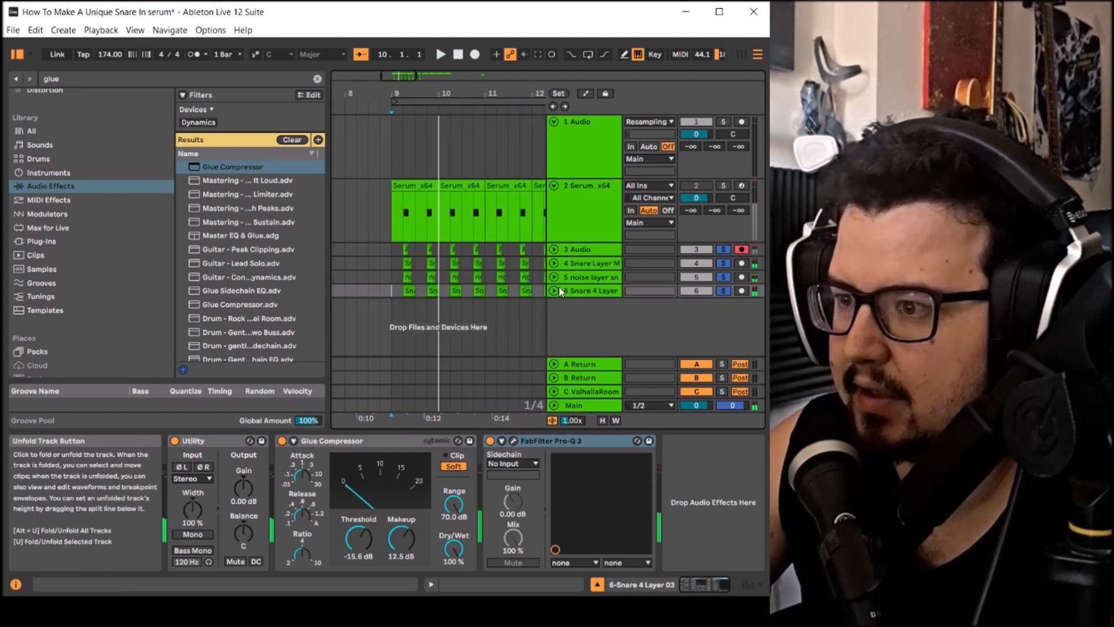
Step: Unfold audio track 3 and adjust the fade-out curve of its Audio 2 clip at 9.2.1
{"action": "left_click", "coordinate": [570, 250]}
{"action": "left_click", "coordinate": [554, 250]}
{"action": "scroll", "coordinate": [408, 288], "scroll_direction": "up", "scroll_amount": 8}
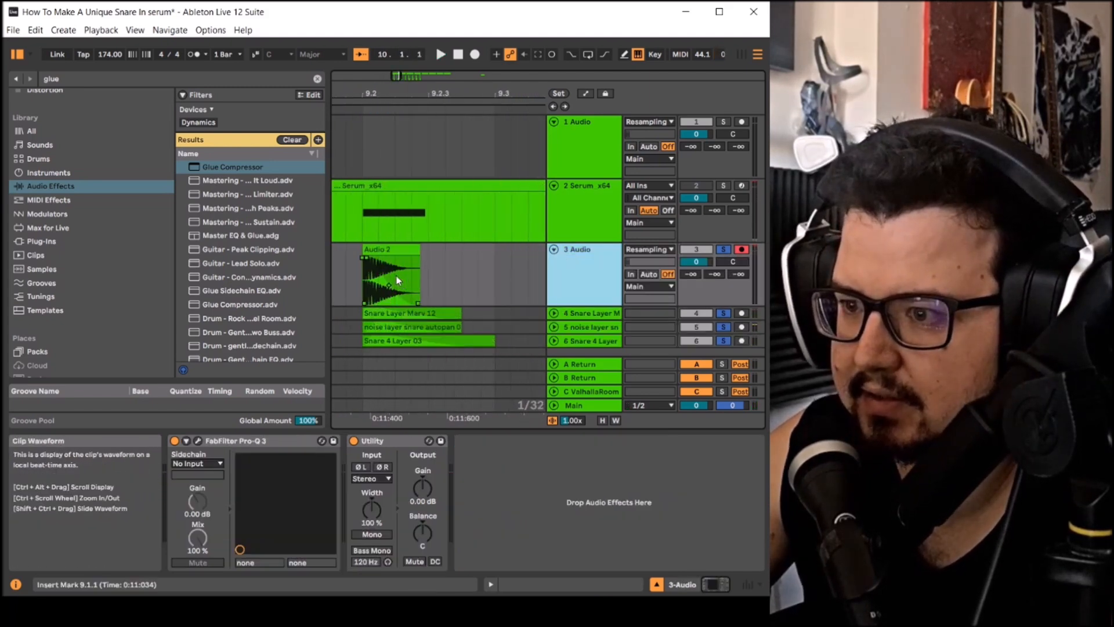
{"action": "left_click", "coordinate": [396, 277]}
{"action": "left_click_drag", "start_coordinate": [387, 283], "coordinate": [388, 288]}
{"action": "left_click", "coordinate": [586, 268]}
{"action": "scroll", "coordinate": [591, 267], "scroll_direction": "down", "scroll_amount": 1}
{"action": "scroll", "coordinate": [499, 253], "scroll_direction": "down", "scroll_amount": 3}
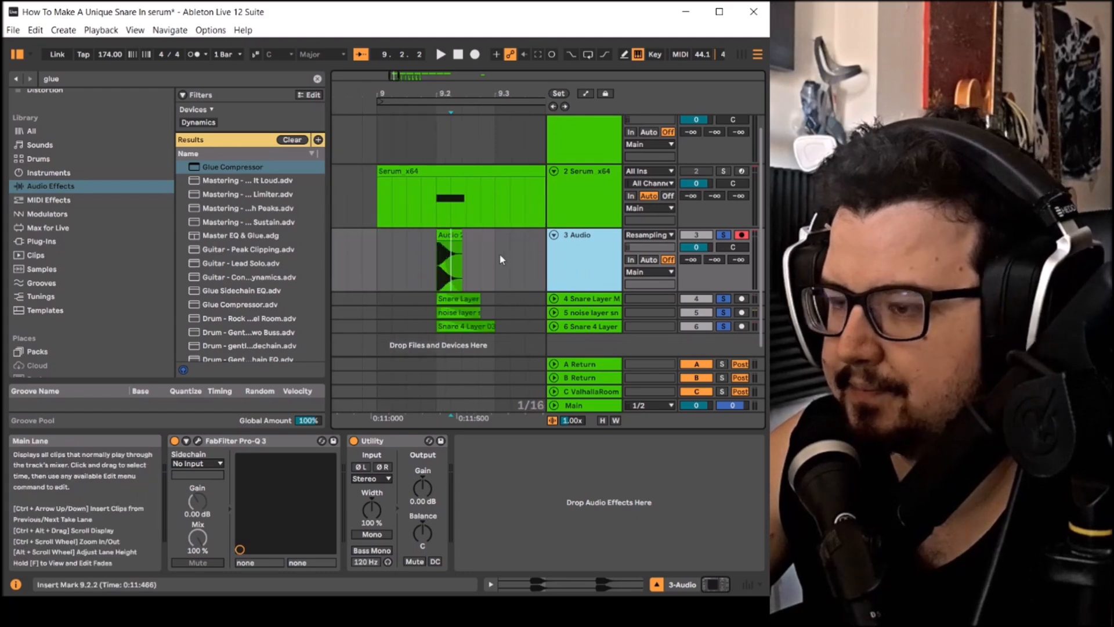
Step: Solo the Serum track, switch off oscillator B and the filter in Serum, and check its effects
{"action": "left_click", "coordinate": [599, 214]}
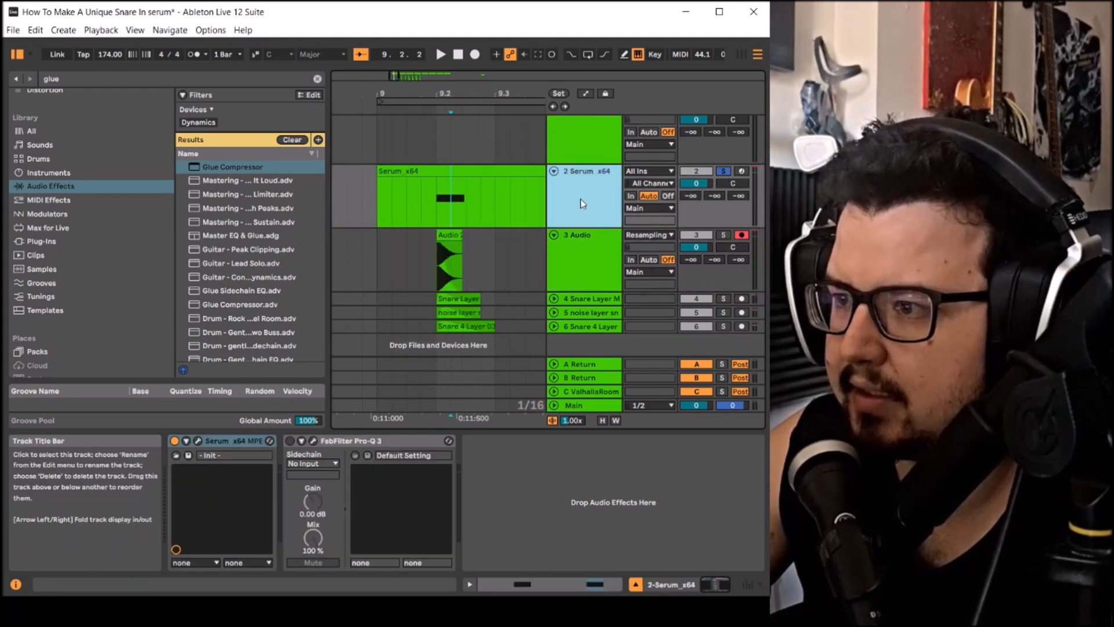
{"action": "left_click", "coordinate": [177, 454]}
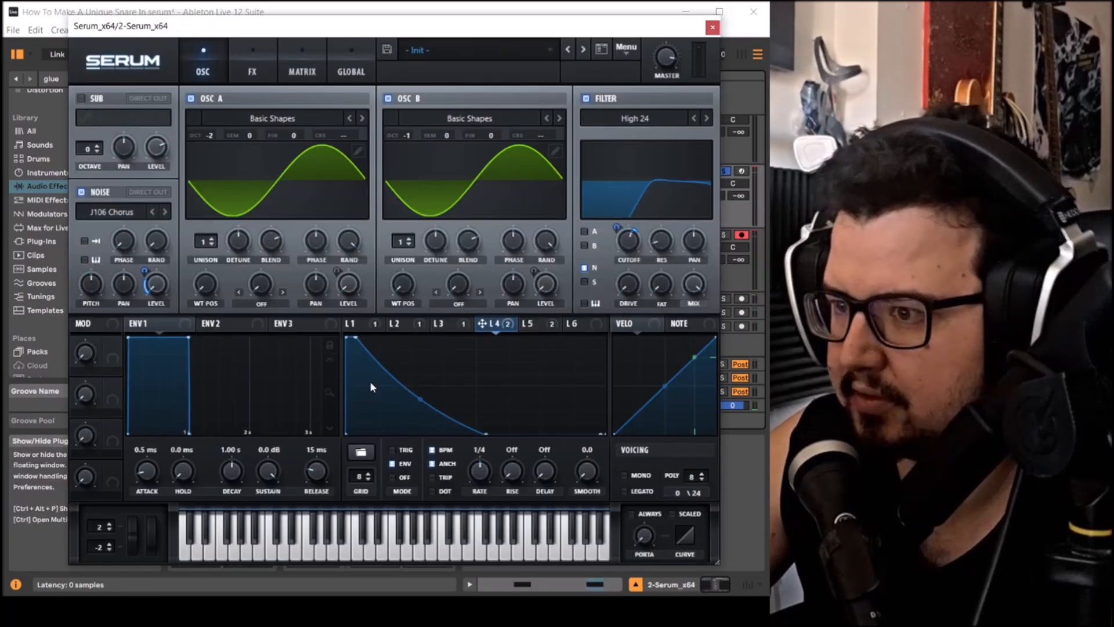
{"action": "left_click", "coordinate": [388, 99]}
{"action": "left_click", "coordinate": [586, 99]}
{"action": "left_click", "coordinate": [252, 67]}
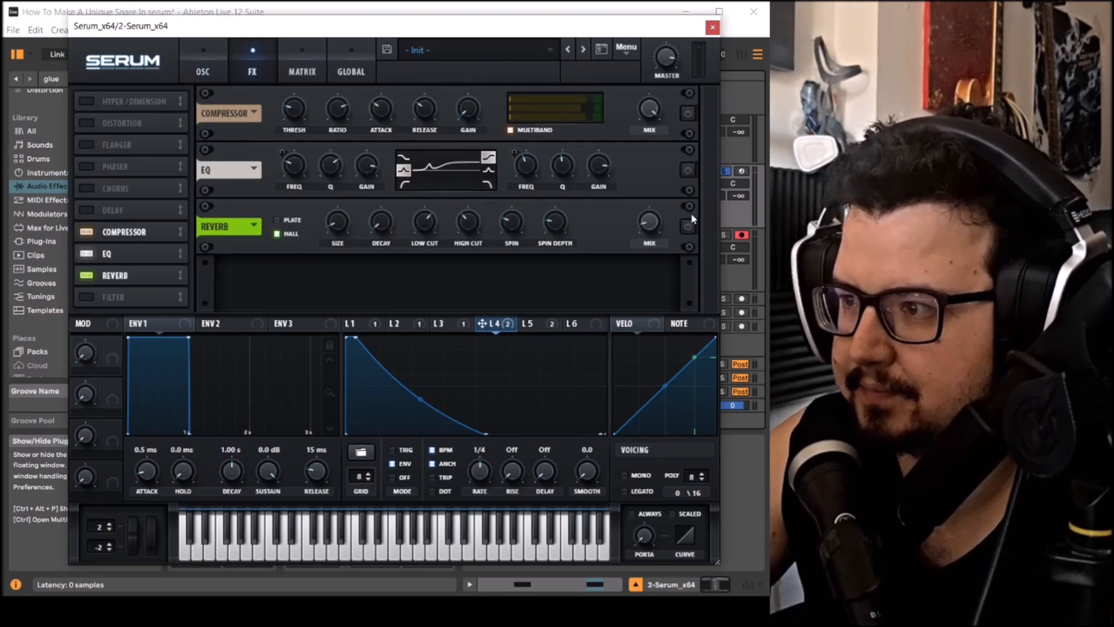
{"action": "left_click", "coordinate": [713, 28]}
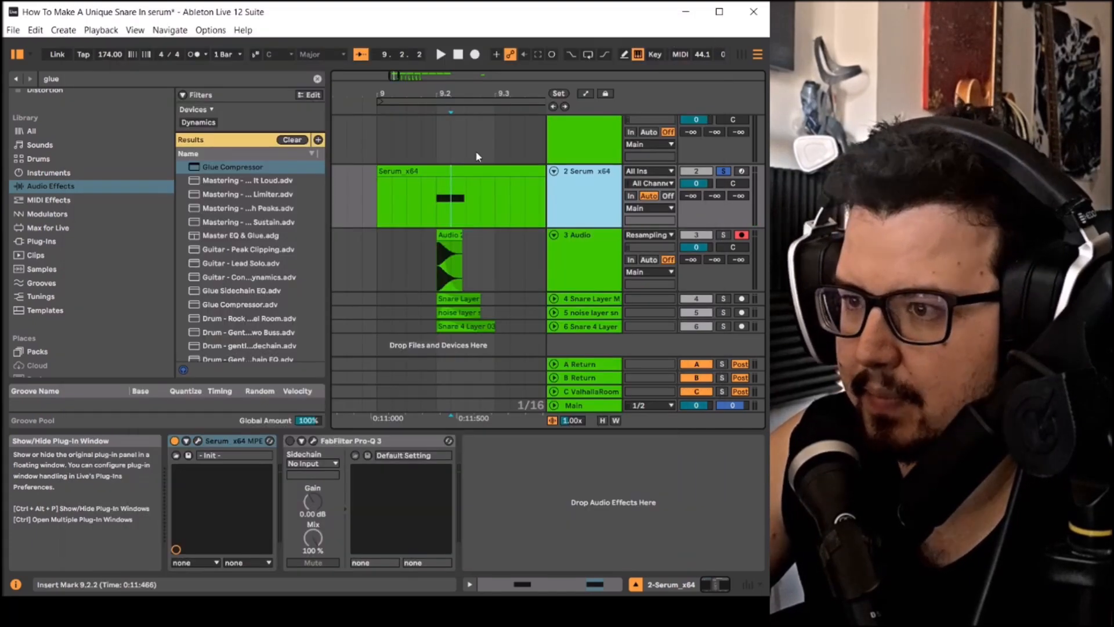
Step: Insert a new audio track below the Serum track and arm it for resampling
{"action": "right_click", "coordinate": [585, 204]}
{"action": "left_click", "coordinate": [633, 318]}
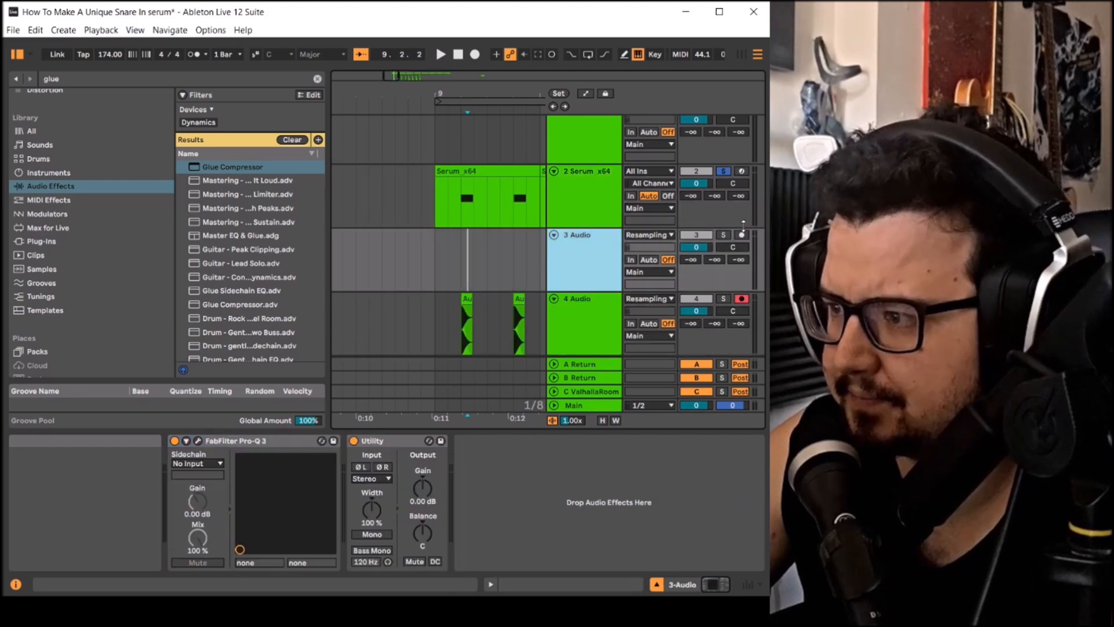
{"action": "left_click", "coordinate": [742, 235]}
Step: Record the soloed Serum sound onto the new track 3 from 9.2.2, restarting the take once
{"action": "left_click", "coordinate": [475, 55]}
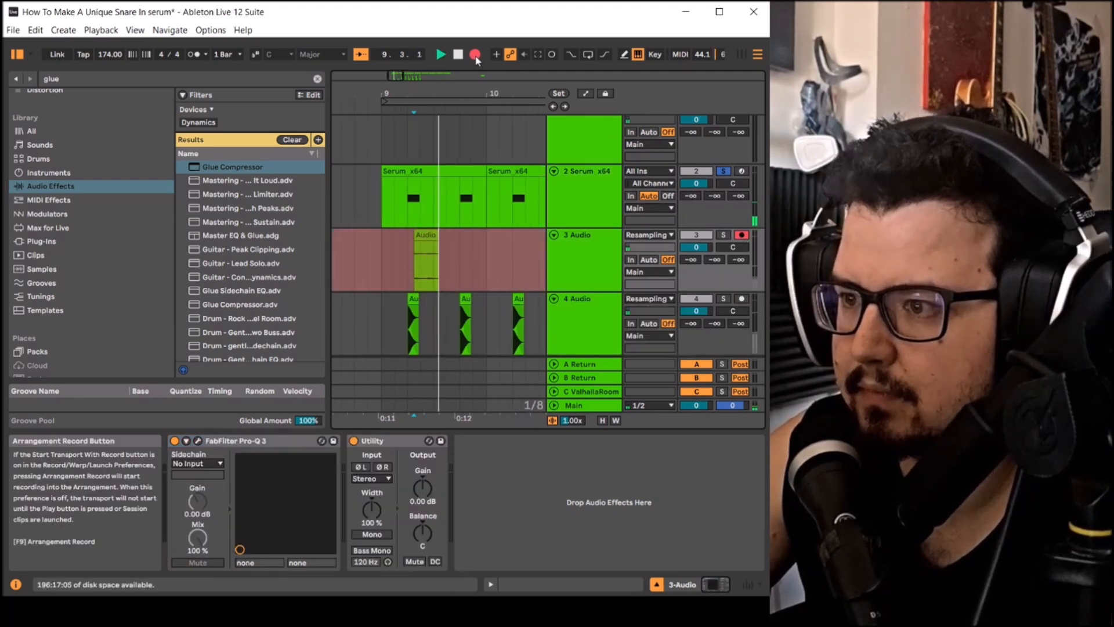
{"action": "key", "text": "space"}
{"action": "left_click", "coordinate": [475, 54]}
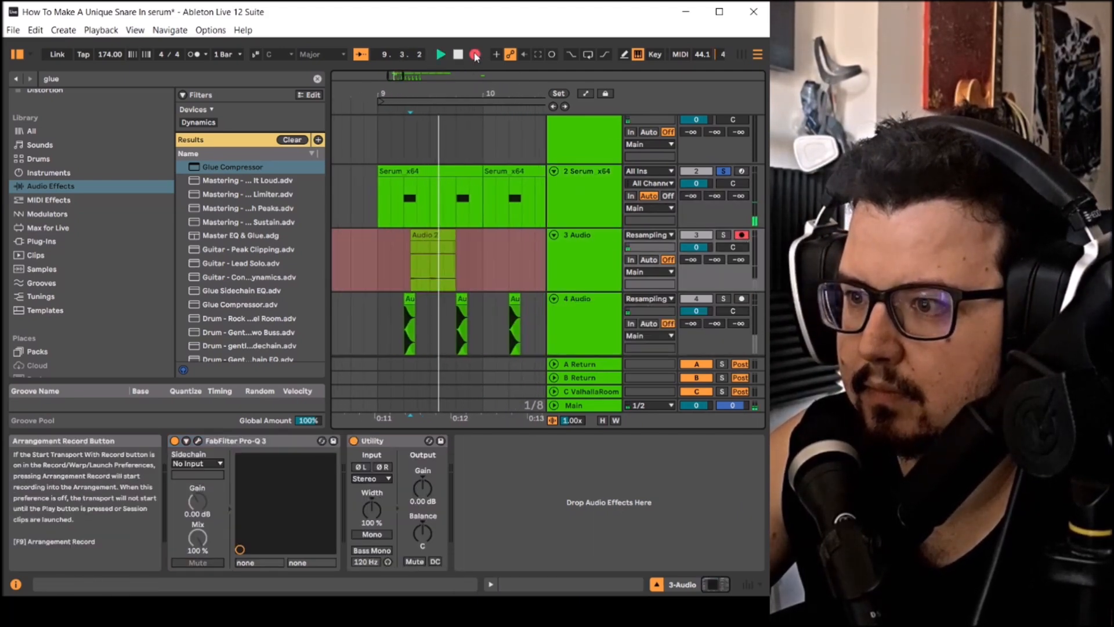
{"action": "key", "text": "space"}
Step: Trim the new recording on track 3 to a single short hit and place it at 9.2.1
{"action": "scroll", "coordinate": [438, 227], "scroll_direction": "down", "scroll_amount": 1}
{"action": "scroll", "coordinate": [374, 246], "scroll_direction": "down", "scroll_amount": 2}
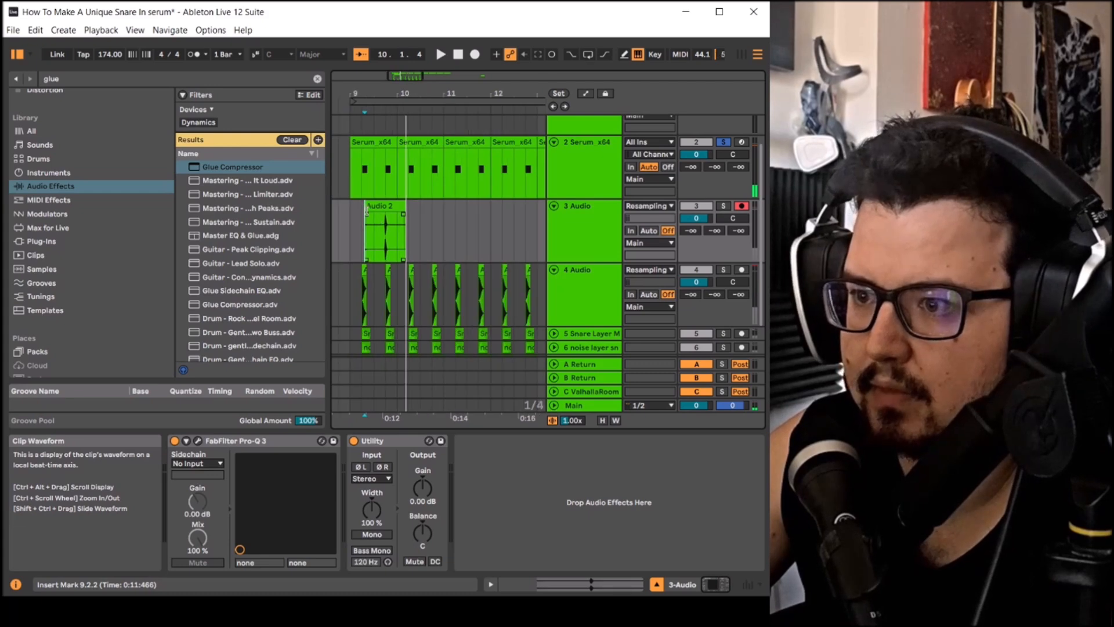
{"action": "scroll", "coordinate": [364, 226], "scroll_direction": "up", "scroll_amount": 2}
{"action": "mouse_move", "coordinate": [368, 205]}
{"action": "left_mouse_down"}
{"action": "mouse_move", "coordinate": [420, 200]}
{"action": "mouse_move", "coordinate": [374, 223]}
{"action": "mouse_move", "coordinate": [369, 208]}
{"action": "left_mouse_up"}
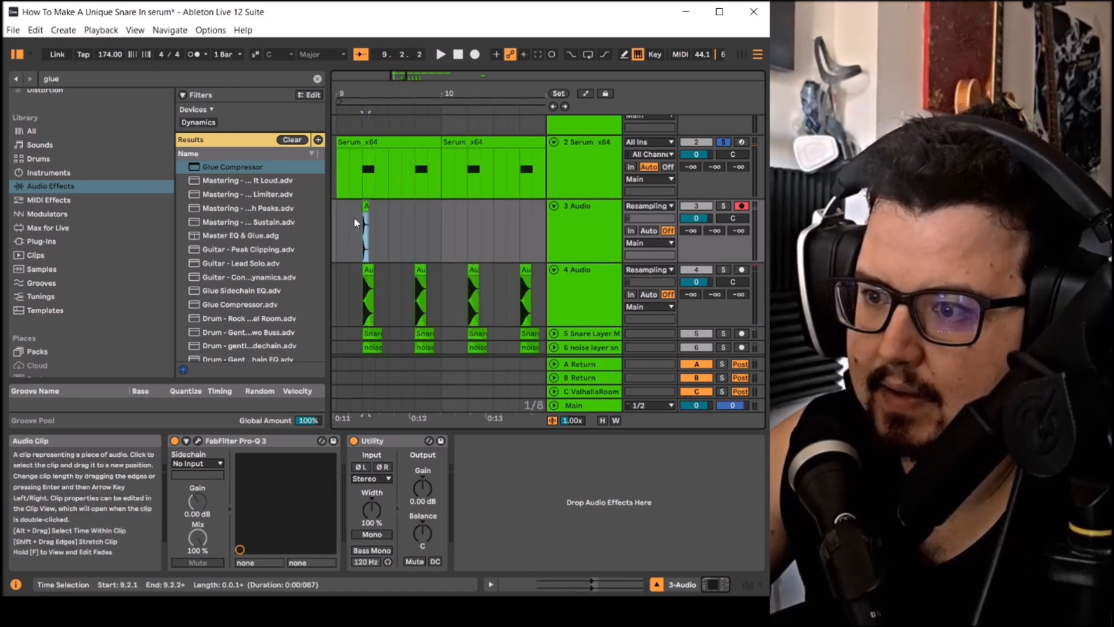
Step: Trim the start of track 4's first Audio 2 clip to slightly after 9.2.1
{"action": "scroll", "coordinate": [361, 244], "scroll_direction": "up", "scroll_amount": 3}
{"action": "scroll", "coordinate": [358, 291], "scroll_direction": "up", "scroll_amount": 3}
{"action": "left_click", "coordinate": [399, 273]}
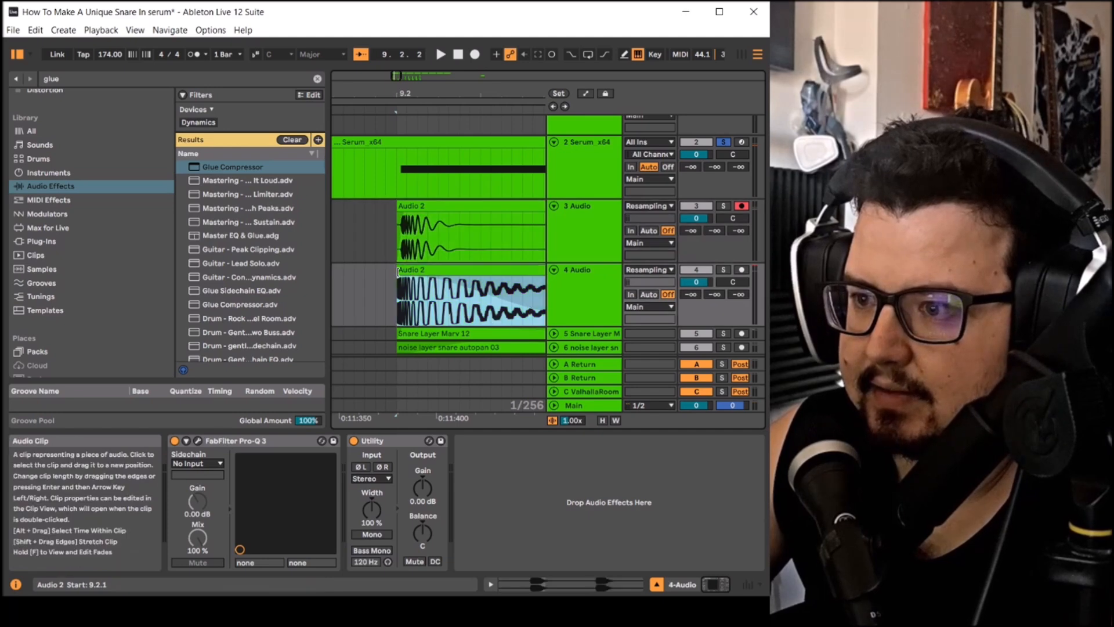
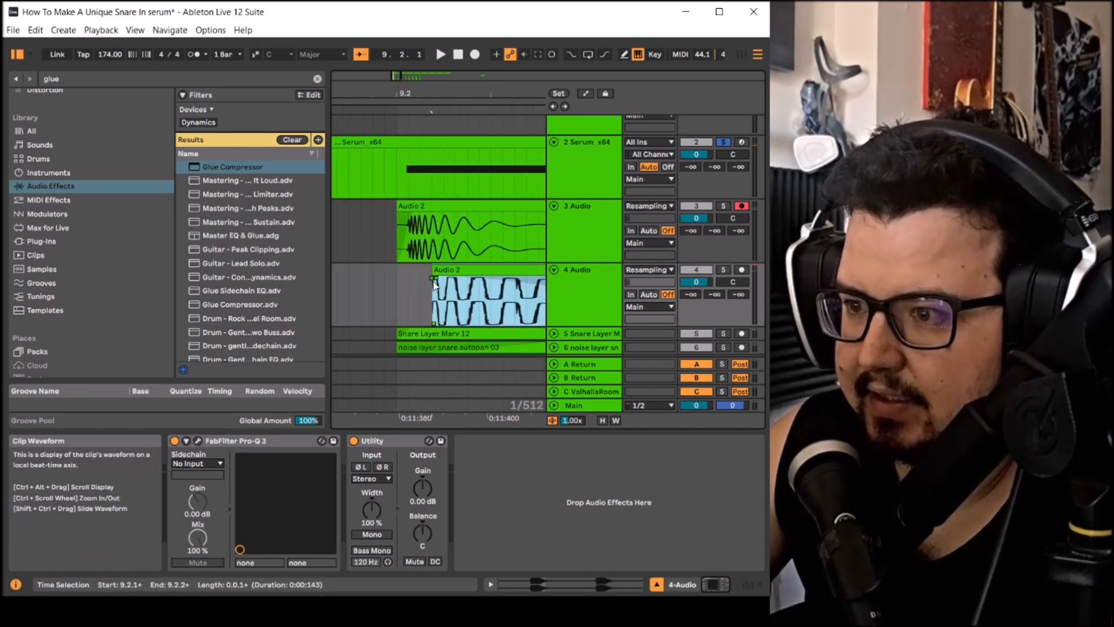
{"action": "left_click_drag", "start_coordinate": [455, 290], "coordinate": [432, 273]}
{"action": "scroll", "coordinate": [401, 226], "scroll_direction": "up", "scroll_amount": 2}
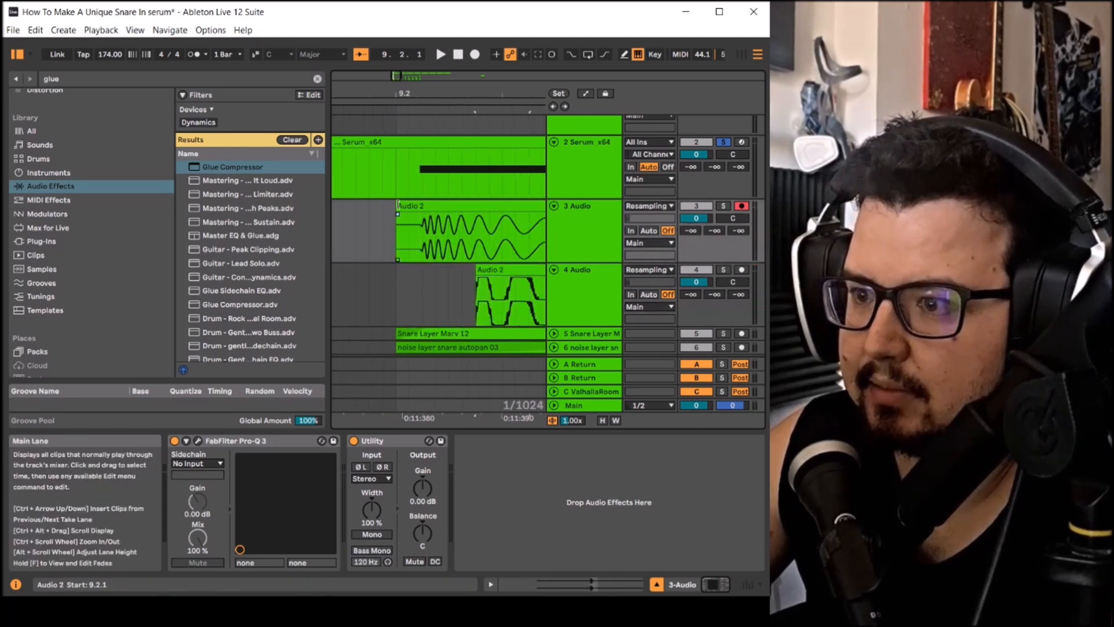
Step: Trim the silence before the transient in the track 3 clip and align the clip to 9.2.1
{"action": "left_click", "coordinate": [436, 219]}
{"action": "scroll", "coordinate": [437, 219], "scroll_direction": "down", "scroll_amount": 4}
{"action": "left_click_drag", "start_coordinate": [437, 215], "coordinate": [437, 215]}
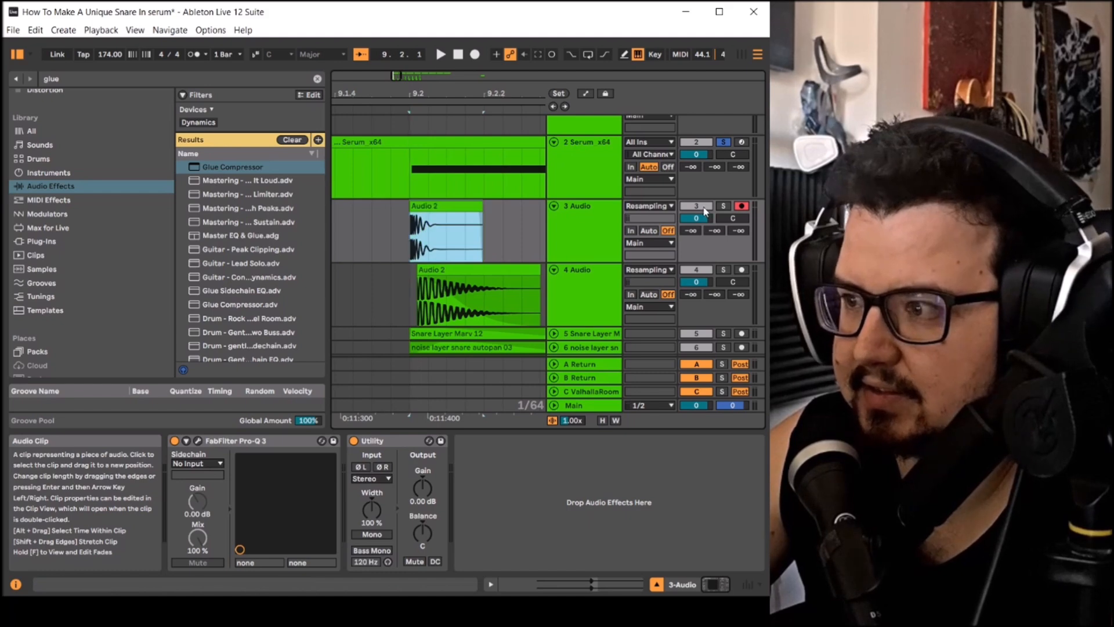
Step: Solo track 3 and audition the trimmed transient clip
{"action": "left_click", "coordinate": [723, 206]}
{"action": "key", "text": "space"}
{"action": "key", "text": "space"}
{"action": "scroll", "coordinate": [369, 237], "scroll_direction": "down", "scroll_amount": 1}
{"action": "scroll", "coordinate": [369, 239], "scroll_direction": "down", "scroll_amount": 1}
{"action": "key", "text": "space"}
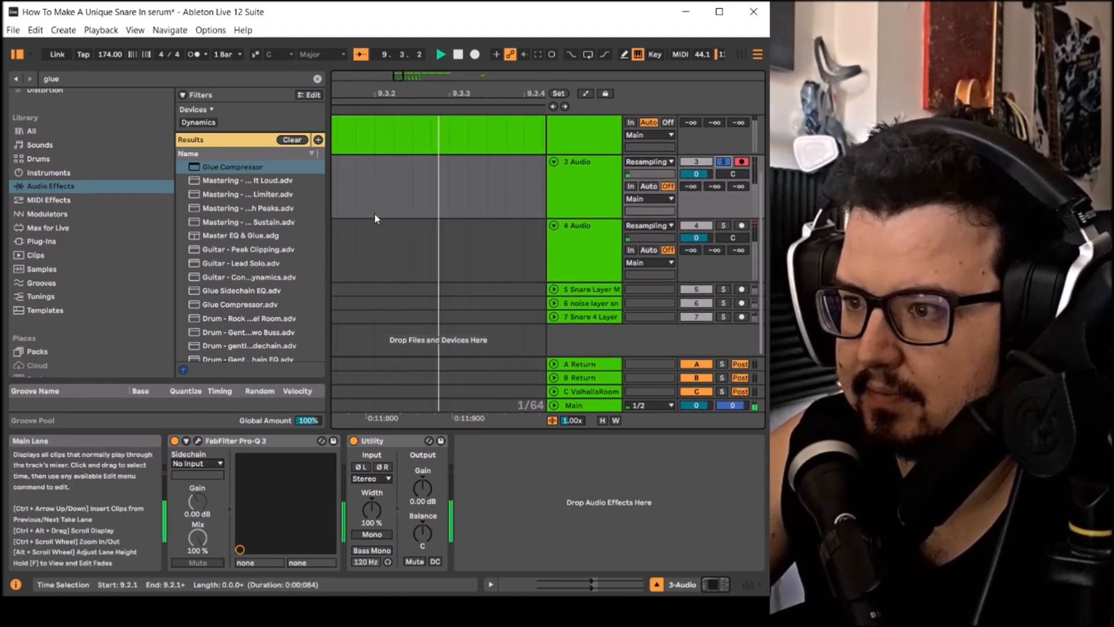
{"action": "key", "text": "space"}
Step: Shorten the end of the track 3 clip so only its opening transient remains
{"action": "scroll", "coordinate": [491, 197], "scroll_direction": "down", "scroll_amount": 2}
{"action": "scroll", "coordinate": [399, 174], "scroll_direction": "up", "scroll_amount": 1}
{"action": "mouse_move", "coordinate": [415, 176]}
{"action": "left_mouse_down"}
{"action": "mouse_move", "coordinate": [398, 175]}
{"action": "mouse_move", "coordinate": [414, 174]}
{"action": "left_mouse_up"}
{"action": "scroll", "coordinate": [399, 175], "scroll_direction": "up", "scroll_amount": 3}
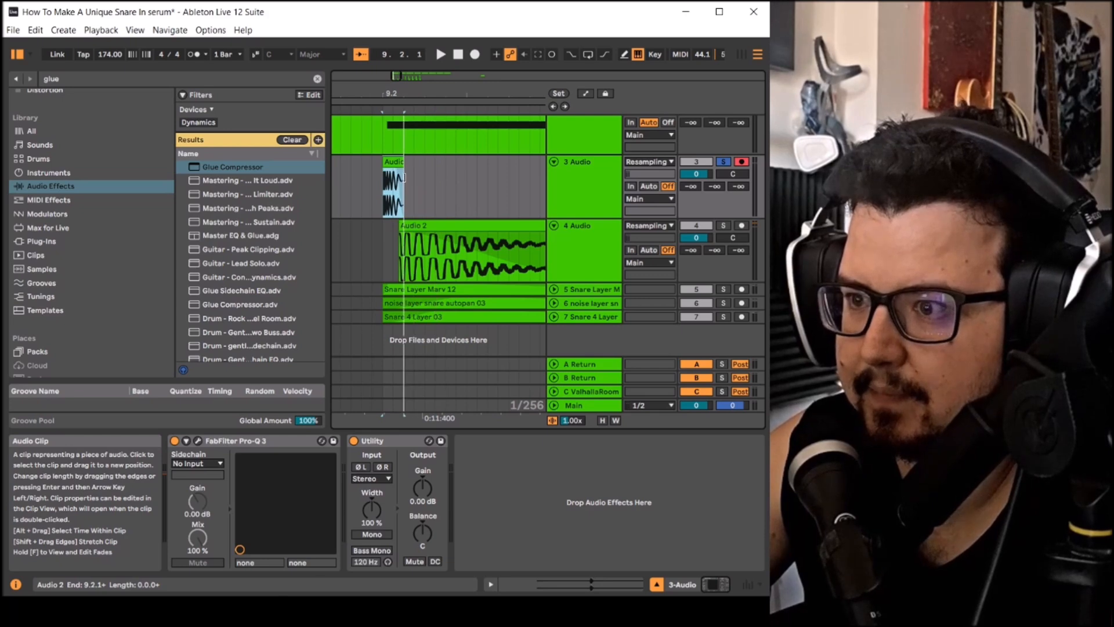
Step: Adjust the start of track 4's first Audio 2 clip to sit closer to 9.2.1, overlapping the transient
{"action": "scroll", "coordinate": [400, 198], "scroll_direction": "up", "scroll_amount": 2}
{"action": "left_click", "coordinate": [381, 232]}
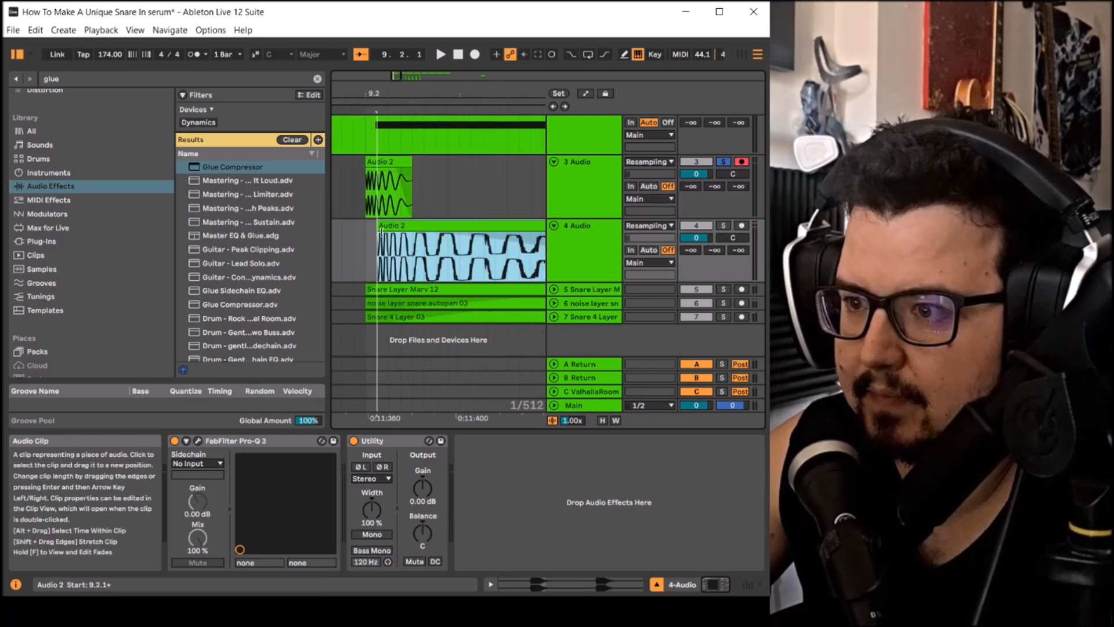
{"action": "scroll", "coordinate": [406, 232], "scroll_direction": "down", "scroll_amount": 3}
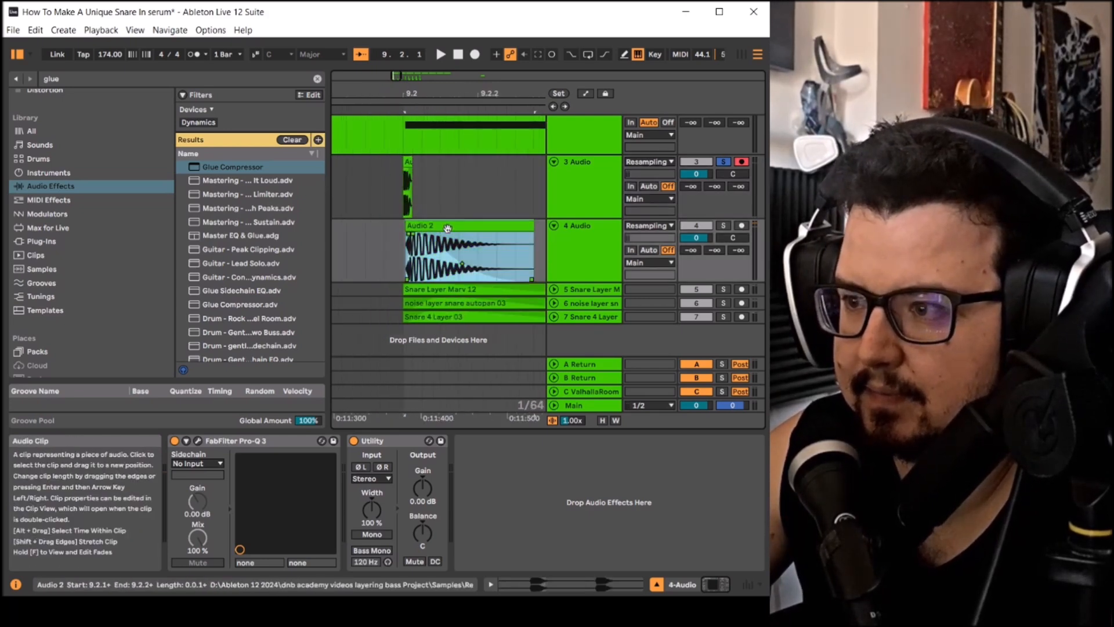
Step: Solo track 4 and audition its trimmed snare clip several times
{"action": "left_click", "coordinate": [722, 226]}
{"action": "key", "text": "space"}
{"action": "scroll", "coordinate": [541, 254], "scroll_direction": "down", "scroll_amount": 2}
{"action": "key", "text": "space"}
{"action": "key", "text": "space"}
{"action": "left_click", "coordinate": [566, 249]}
{"action": "key", "text": "space"}
{"action": "key", "text": "space"}
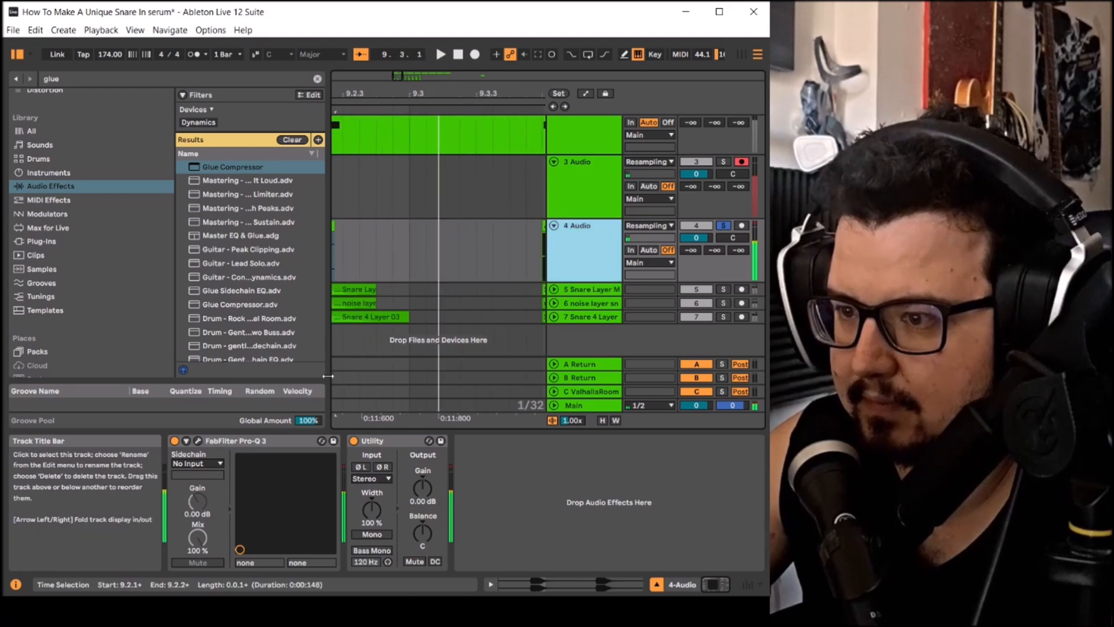
{"action": "key", "text": "space"}
{"action": "key", "text": "space"}
{"action": "key", "text": "space"}
{"action": "scroll", "coordinate": [400, 333], "scroll_direction": "down", "scroll_amount": 1}
Step: Raise the low-cut frequency in FabFilter Pro-Q 3 on track 4 during playback
{"action": "left_click", "coordinate": [199, 443]}
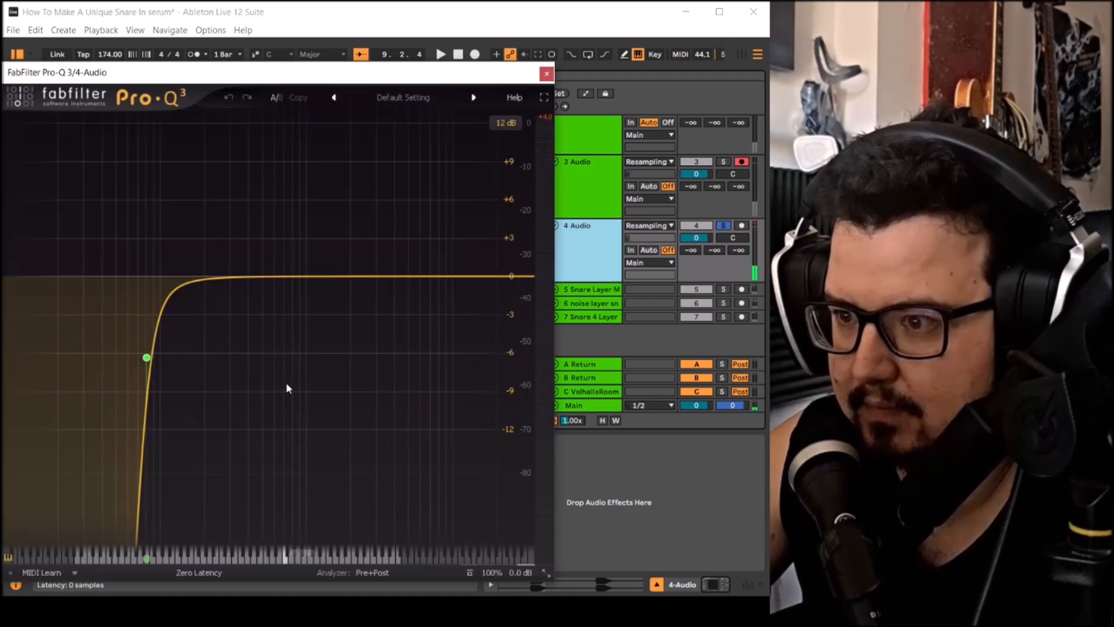
{"action": "key", "text": "space"}
{"action": "left_click_drag", "start_coordinate": [145, 360], "coordinate": [173, 348]}
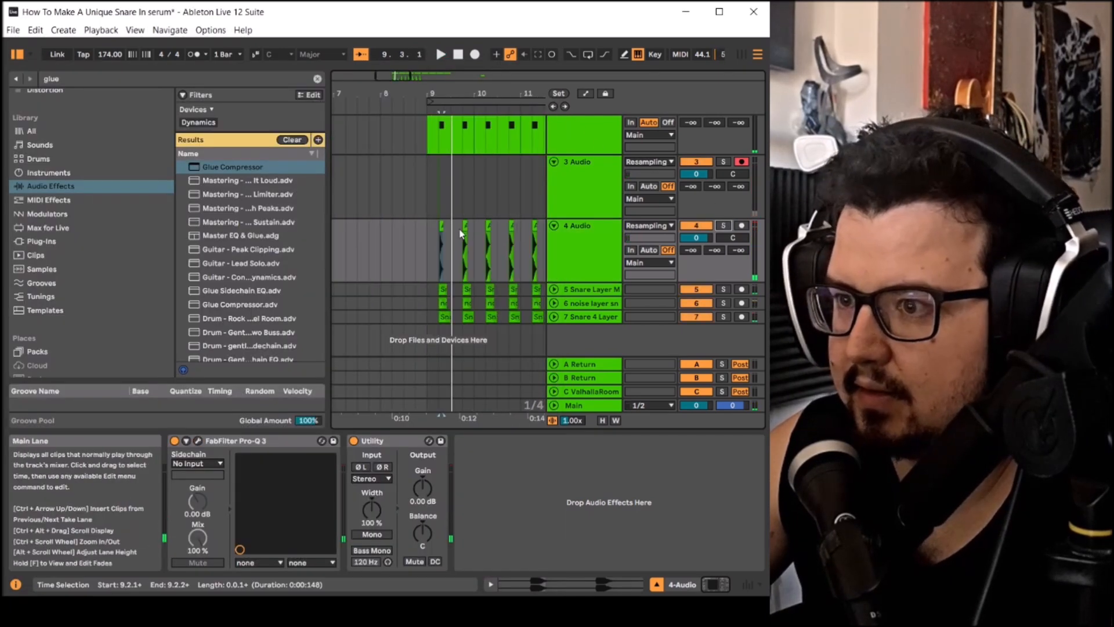
Step: Delete the repeated clips on track 4 from 9.3.1 to 13.3.1, keeping only the first trimmed snare clip
{"action": "scroll", "coordinate": [439, 228], "scroll_direction": "down", "scroll_amount": 3}
{"action": "left_click_drag", "start_coordinate": [521, 234], "coordinate": [446, 247]}
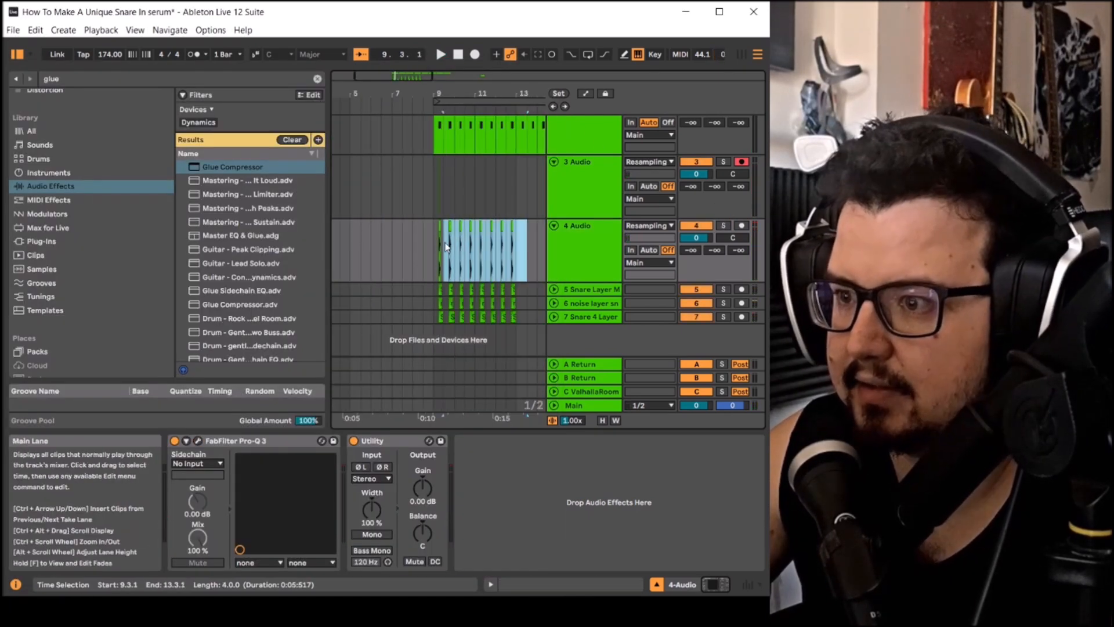
{"action": "scroll", "coordinate": [433, 238], "scroll_direction": "up", "scroll_amount": 3}
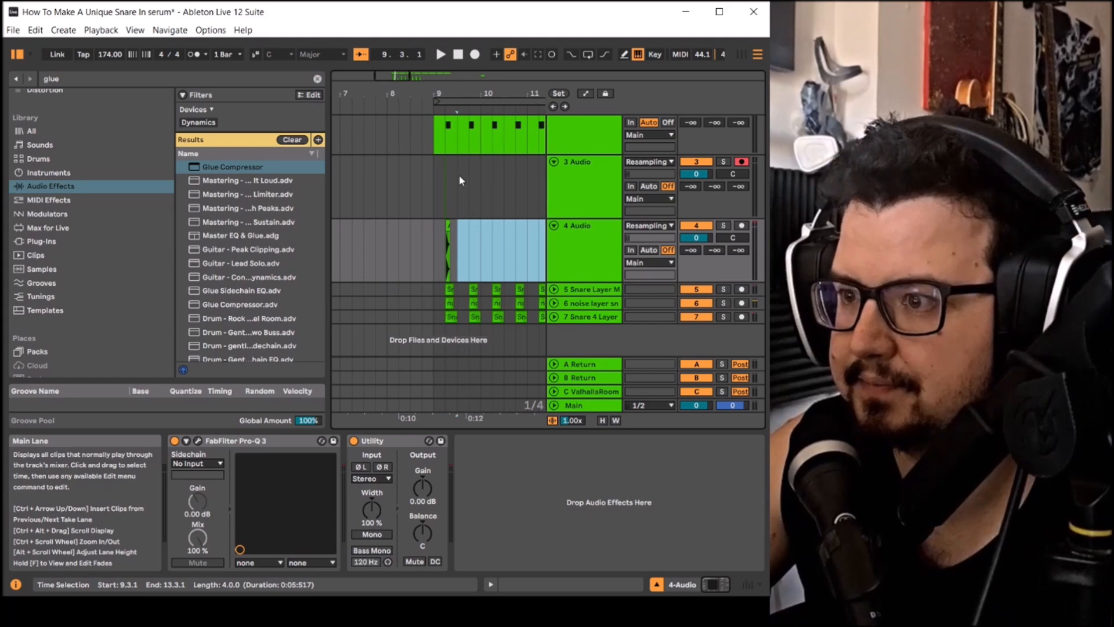
Step: Duplicate the half bar from 9.1.1 to 9.3.1 on tracks 3 and 4 repeatedly until 13.3.1
{"action": "left_click_drag", "start_coordinate": [459, 180], "coordinate": [427, 235]}
{"action": "left_click_drag", "start_coordinate": [438, 180], "coordinate": [462, 231]}
{"action": "key", "text": "ctrl+d"}
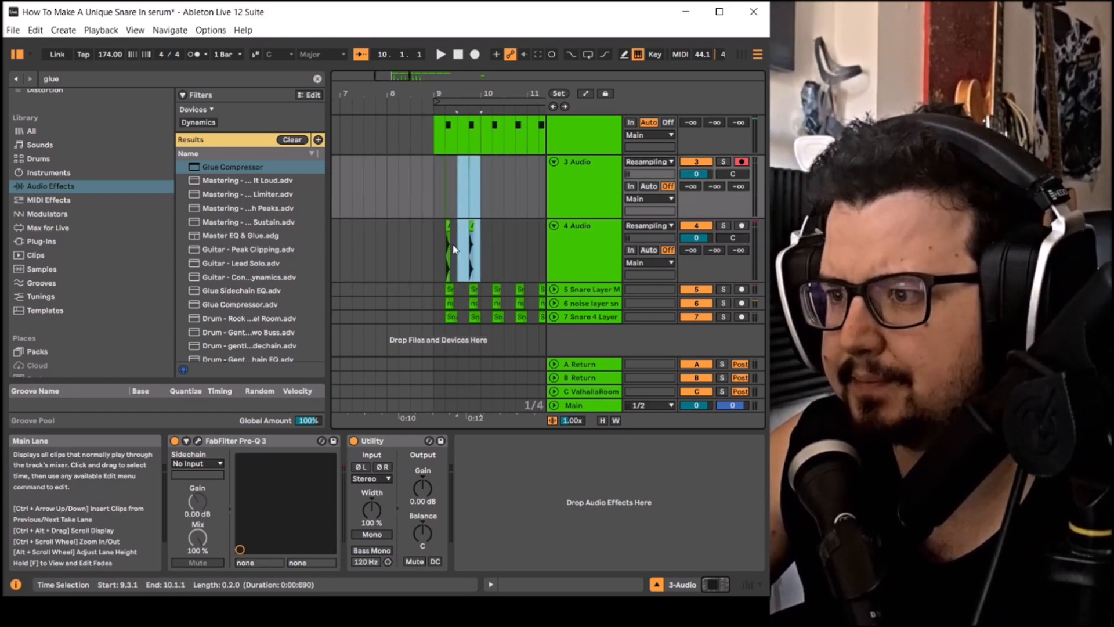
{"action": "key", "text": "ctrl+d"}
{"action": "scroll", "coordinate": [455, 249], "scroll_direction": "down", "scroll_amount": 3}
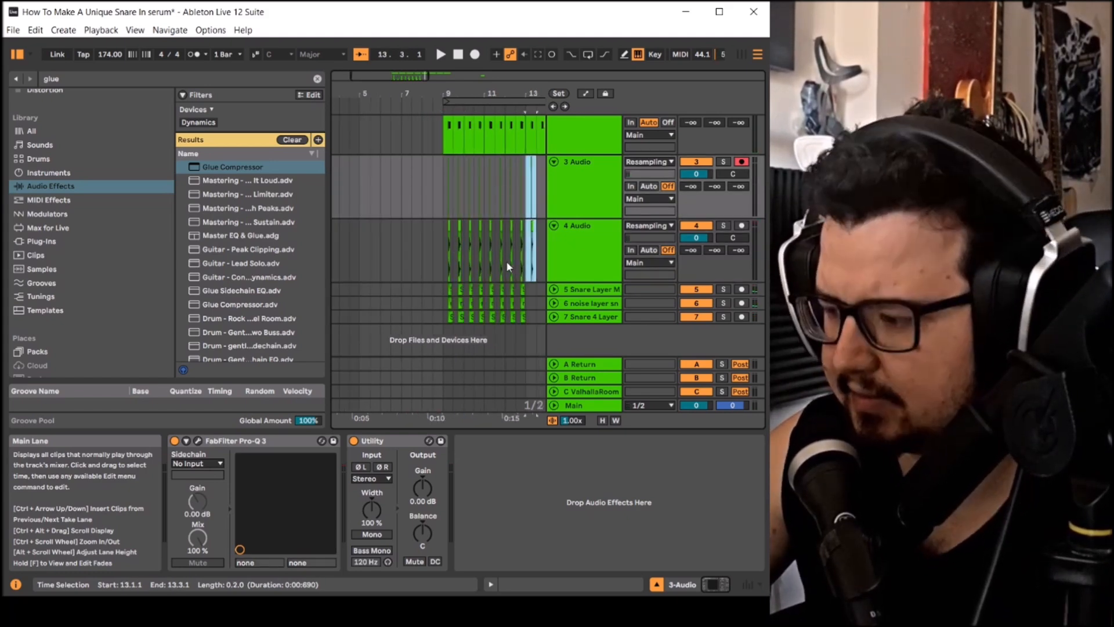
Step: Group tracks 4 through 7, from the trimmed snare audio to the Snare 4 Layer
{"action": "left_click", "coordinate": [583, 255]}
{"action": "left_click", "coordinate": [584, 317]}
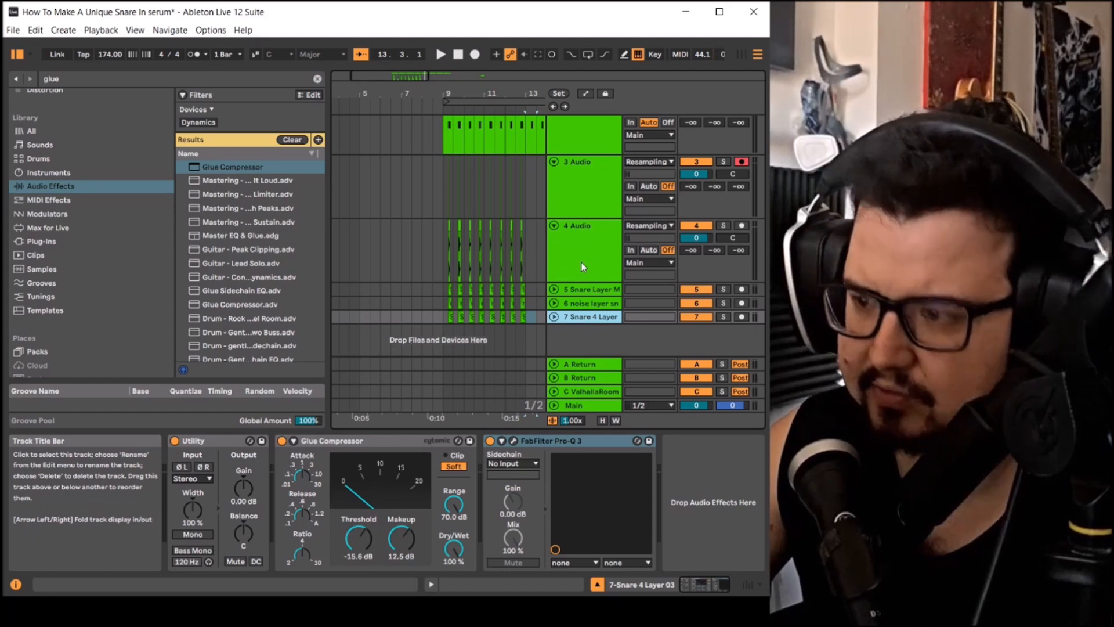
{"action": "left_click", "coordinate": [579, 247], "text": "shift"}
{"action": "key", "text": "ctrl+g"}
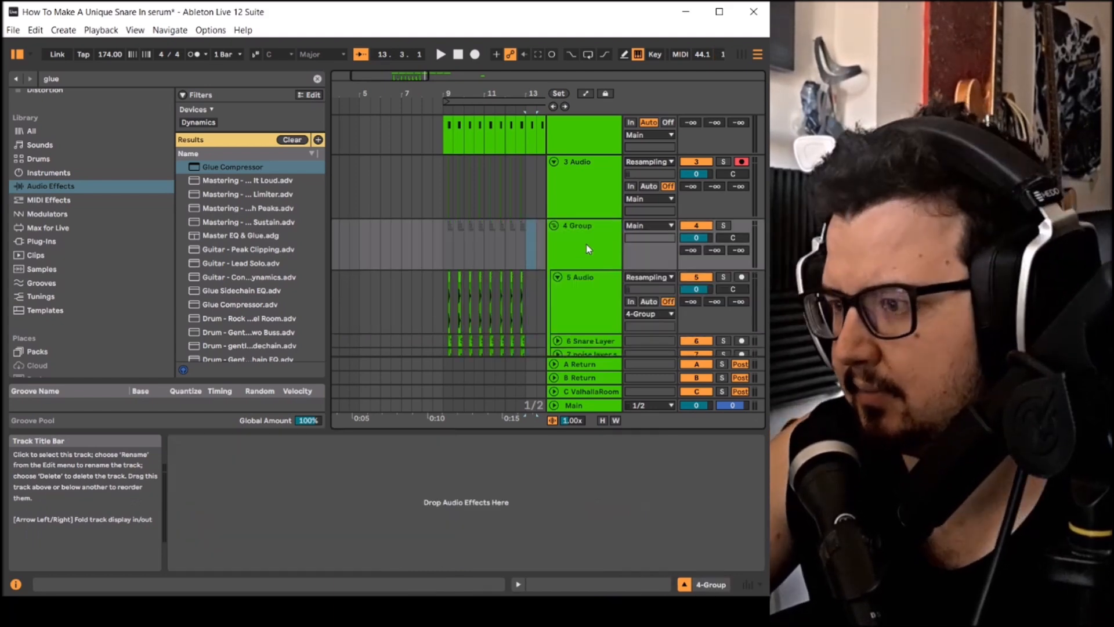
Step: Automate the 4 Group's Track Volume with a short fade-in from -∞ dB just after 9.2, behind the track 3 transient
{"action": "left_click", "coordinate": [586, 94]}
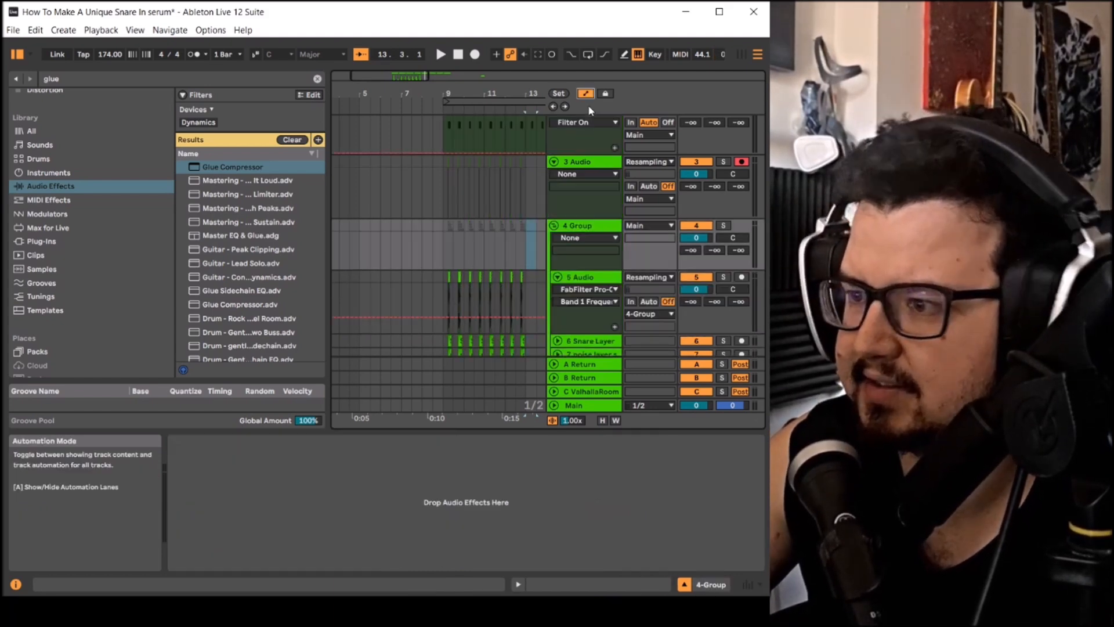
{"action": "left_click", "coordinate": [592, 239]}
{"action": "scroll", "coordinate": [466, 277], "scroll_direction": "up", "scroll_amount": 5}
{"action": "left_click", "coordinate": [591, 250]}
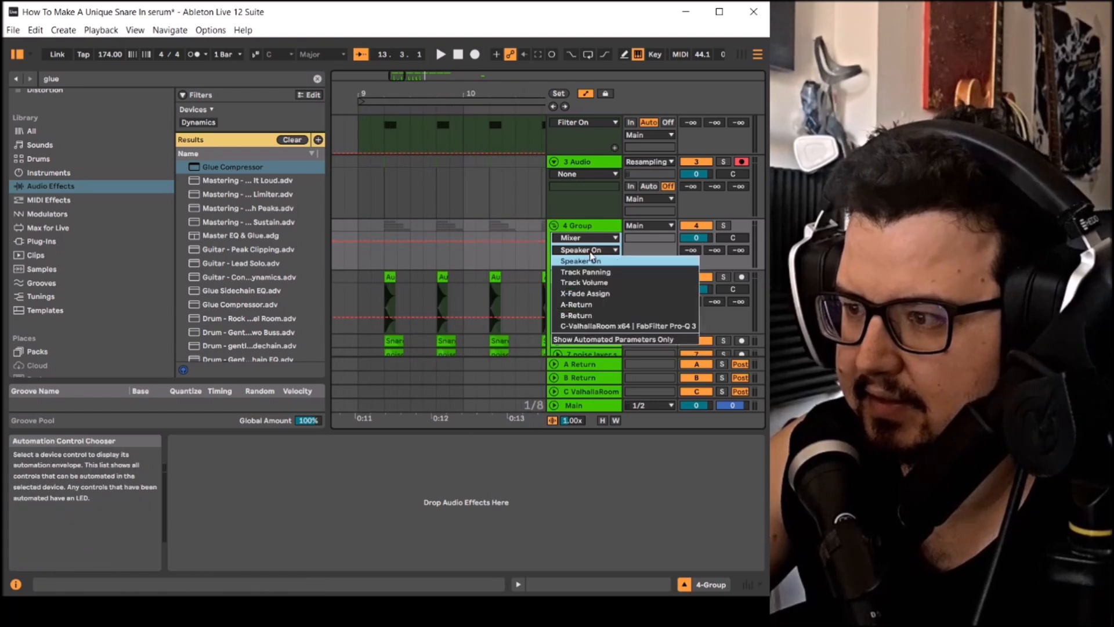
{"action": "left_click", "coordinate": [591, 282]}
{"action": "scroll", "coordinate": [384, 255], "scroll_direction": "up", "scroll_amount": 5}
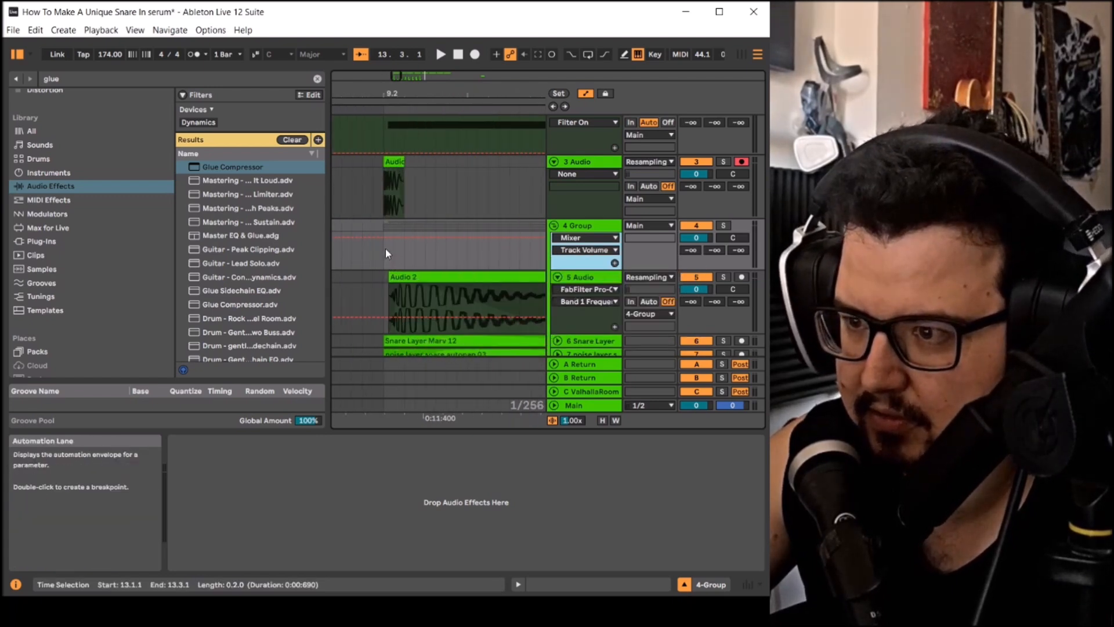
{"action": "left_click_drag", "start_coordinate": [384, 238], "coordinate": [383, 257]}
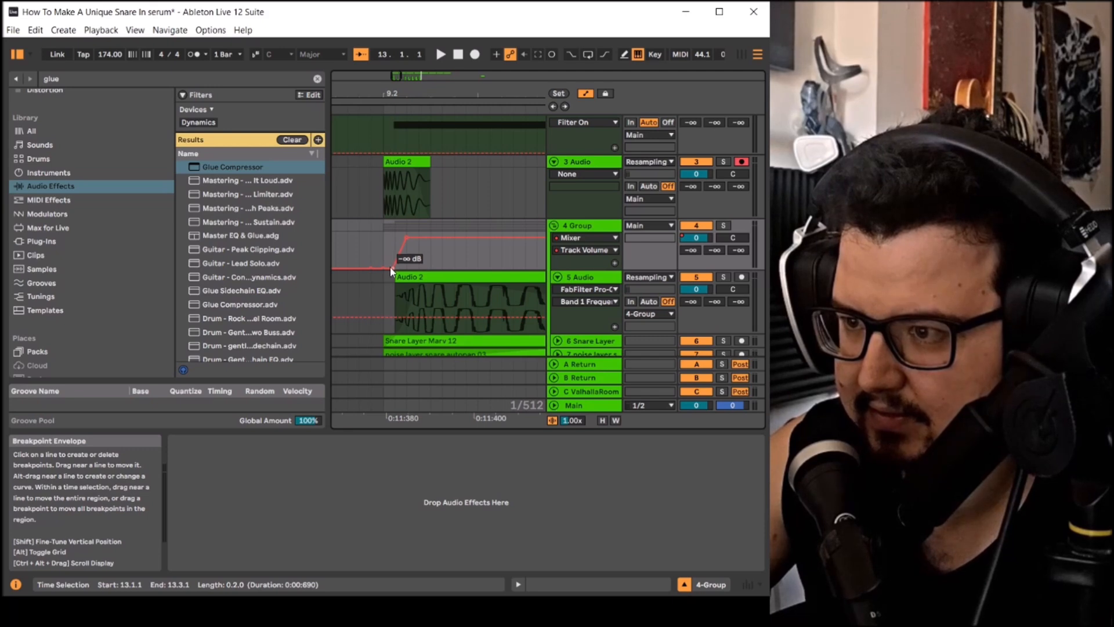
{"action": "scroll", "coordinate": [390, 267], "scroll_direction": "down", "scroll_amount": 5}
Step: Duplicate the group's volume automation from 9.1.1 to 9.3.1 repeatedly across the remaining snare hits
{"action": "scroll", "coordinate": [393, 270], "scroll_direction": "down", "scroll_amount": 3}
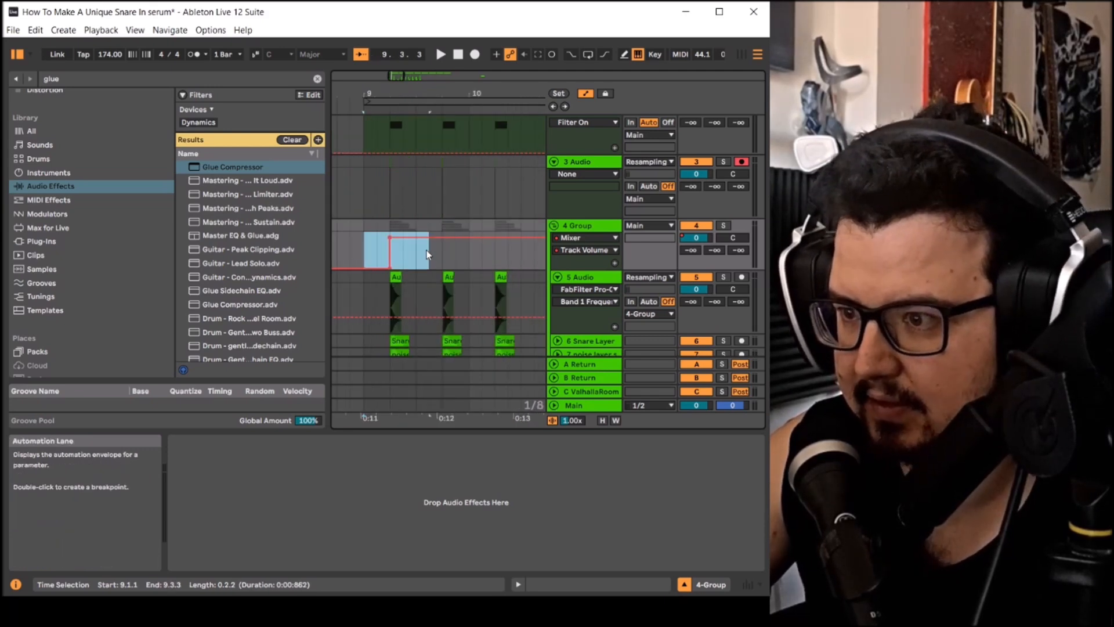
{"action": "left_click_drag", "start_coordinate": [426, 254], "coordinate": [417, 255]}
{"action": "key", "text": "ctrl+d"}
{"action": "key", "text": "ctrl+d"}
{"action": "scroll", "coordinate": [413, 255], "scroll_direction": "down", "scroll_amount": 5}
{"action": "key", "text": "ctrl+d"}
{"action": "key", "text": "ctrl+d"}
{"action": "key", "text": "ctrl+d"}
{"action": "key", "text": "ctrl+d"}
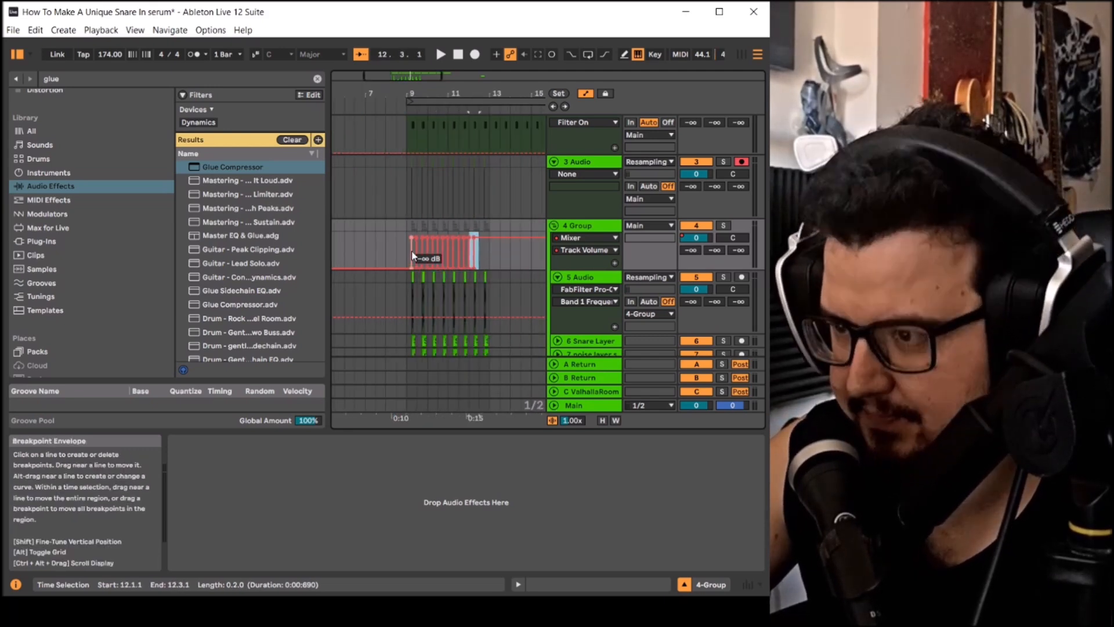
Step: Fold the 4 Group, group it together with the 3 Audio track, and rename the new group Snare
{"action": "left_click", "coordinate": [555, 225]}
{"action": "left_click", "coordinate": [571, 249]}
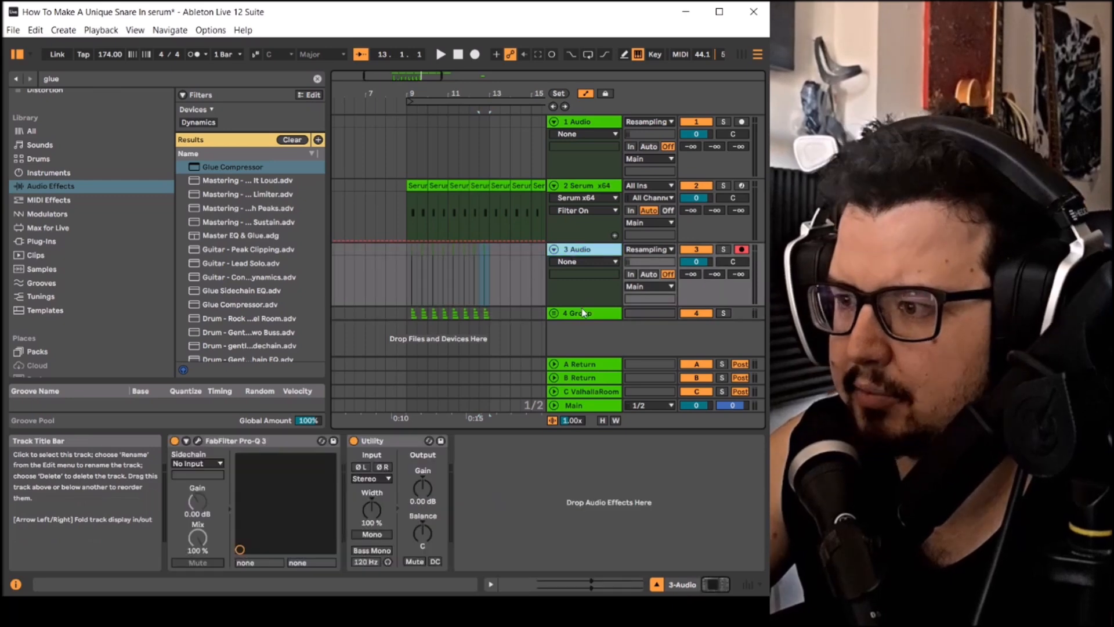
{"action": "left_click", "coordinate": [582, 313]}
{"action": "left_click", "coordinate": [591, 251]}
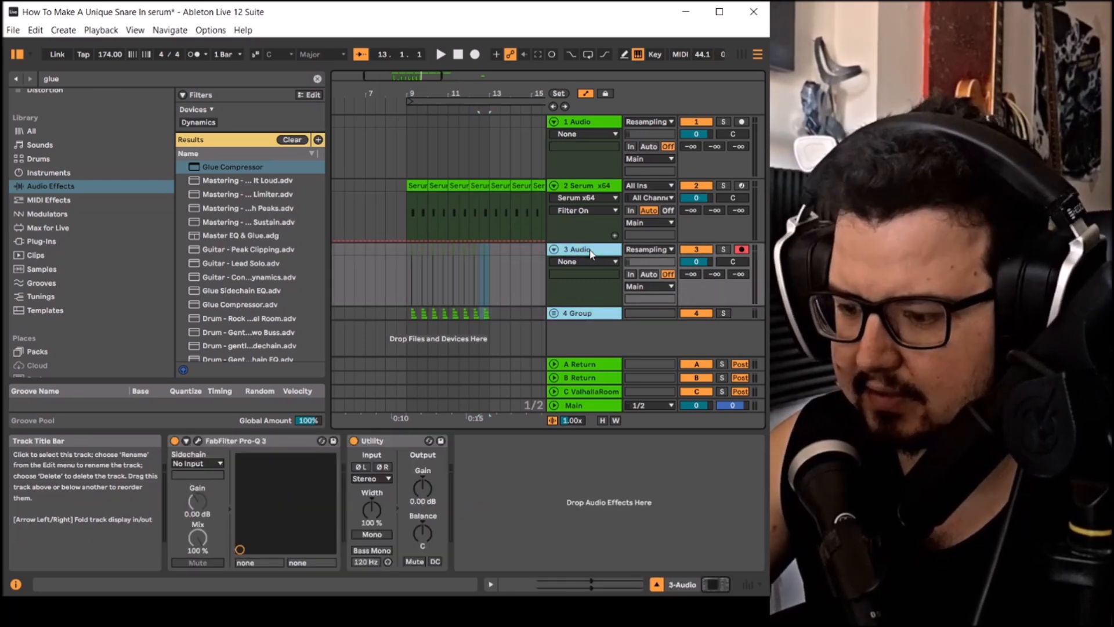
{"action": "key", "text": "ctrl+g"}
{"action": "right_click", "coordinate": [598, 250]}
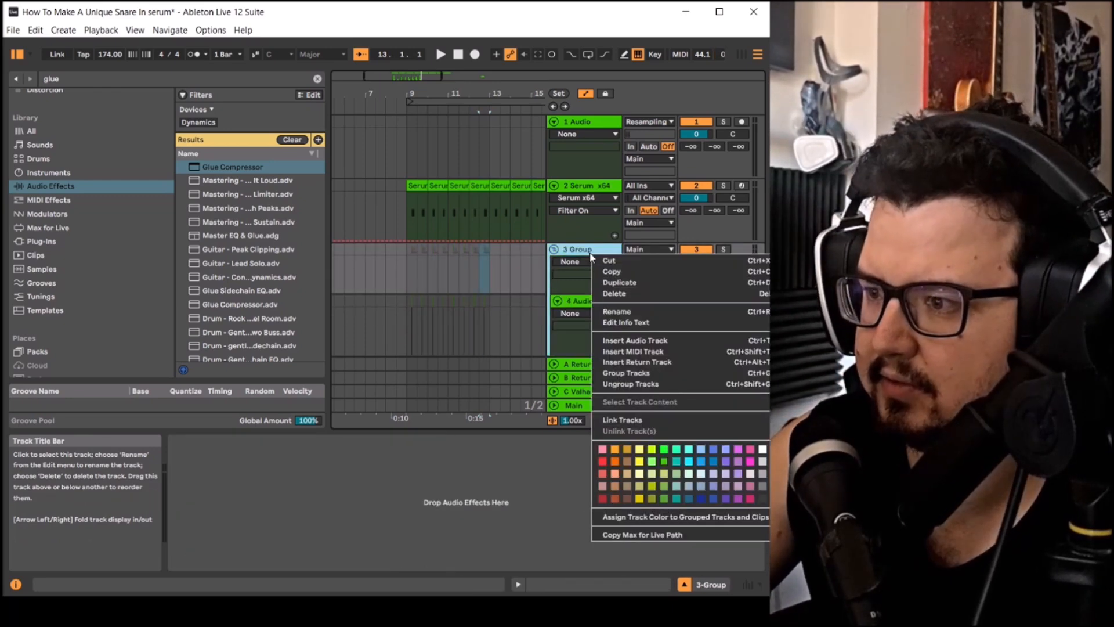
{"action": "left_click", "coordinate": [636, 308]}
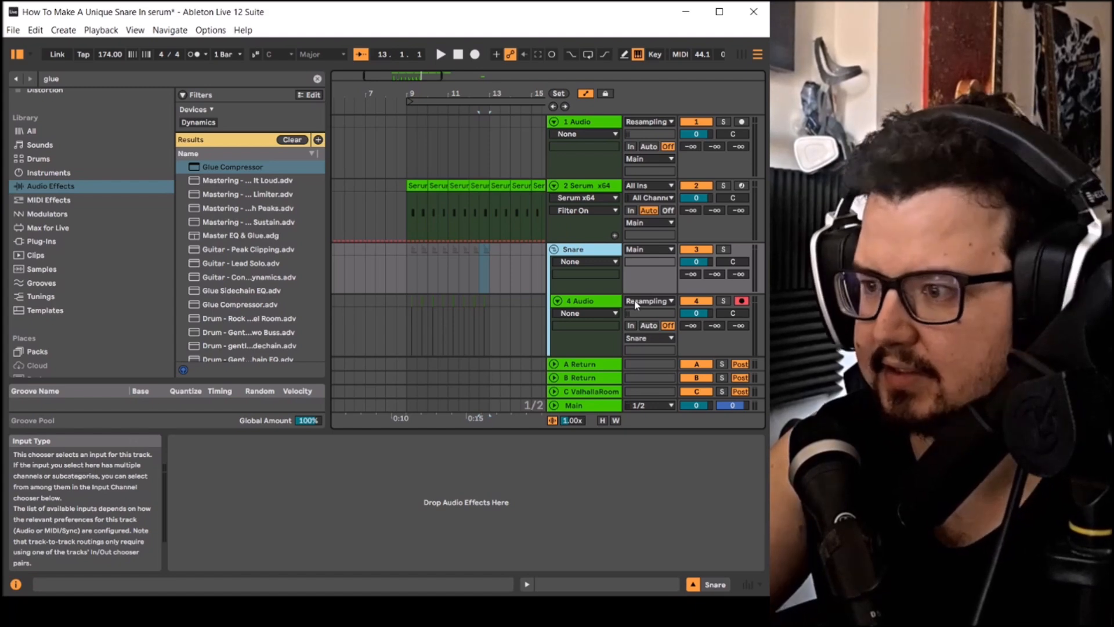
Step: Solo the Snare group and play the loop region from 9.1.1
{"action": "left_click", "coordinate": [480, 101]}
{"action": "left_click", "coordinate": [554, 250]}
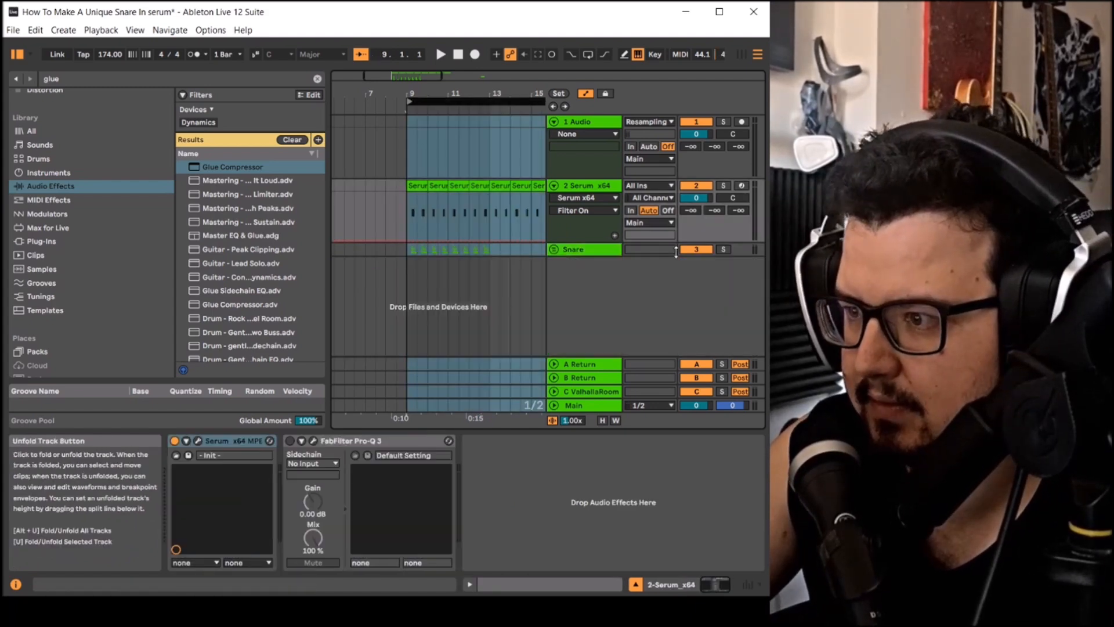
{"action": "left_click", "coordinate": [724, 249]}
{"action": "key", "text": "space"}
{"action": "left_click", "coordinate": [554, 249]}
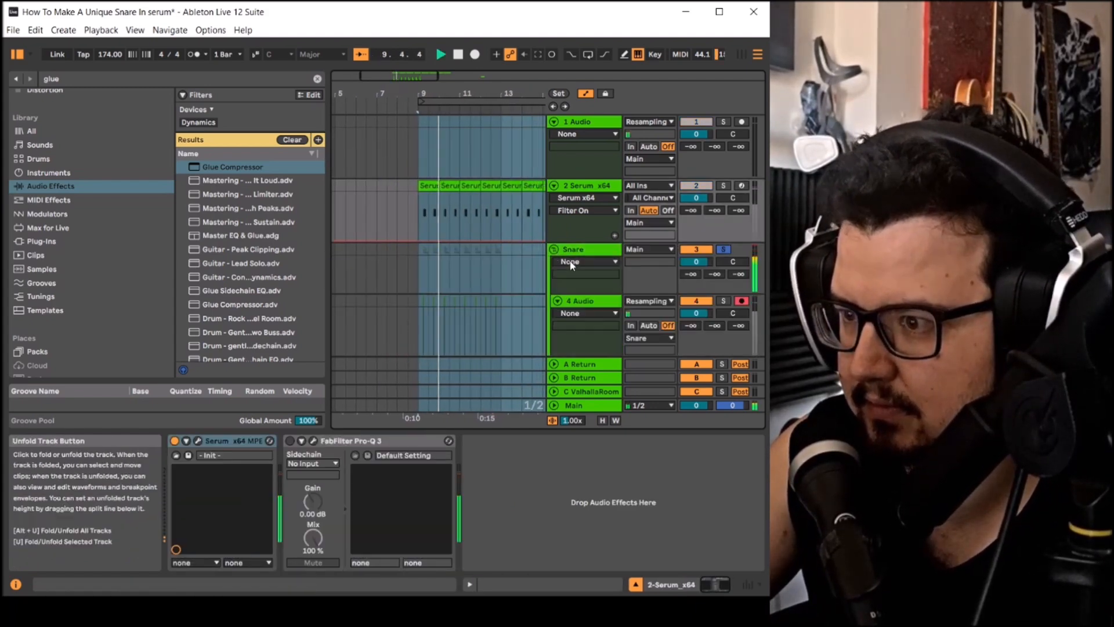
{"action": "scroll", "coordinate": [578, 261], "scroll_direction": "down", "scroll_amount": 1}
Step: Unfold the nested 5 Group and its 7 Snare Layer track to examine the layers against the volume automation
{"action": "left_click", "coordinate": [575, 300]}
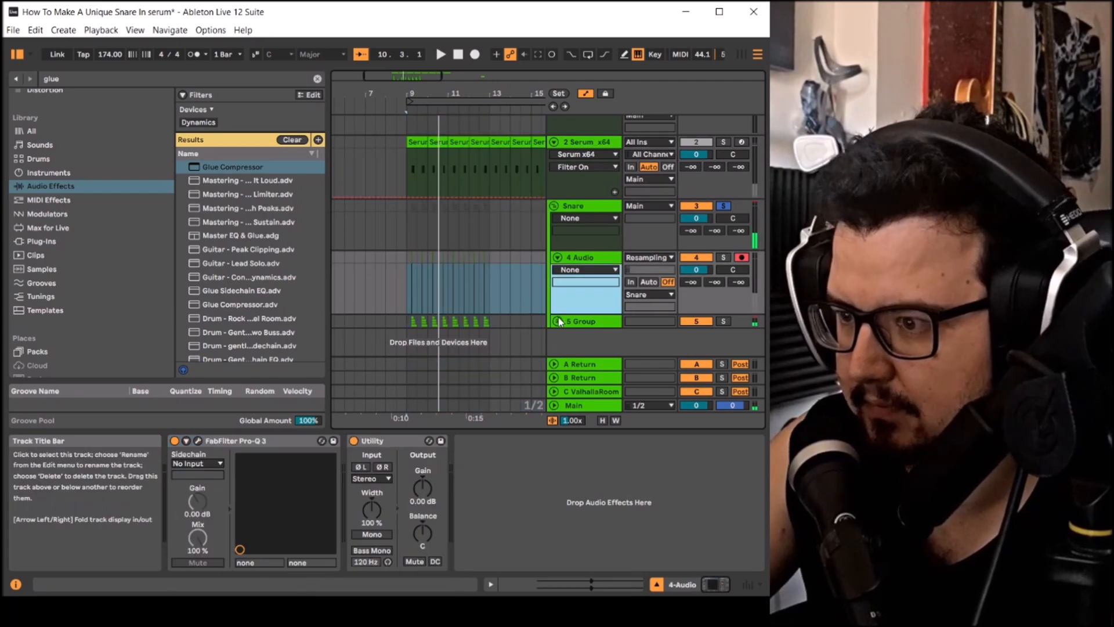
{"action": "left_click", "coordinate": [558, 321]}
{"action": "scroll", "coordinate": [592, 313], "scroll_direction": "down", "scroll_amount": 2}
{"action": "scroll", "coordinate": [596, 313], "scroll_direction": "down", "scroll_amount": 1}
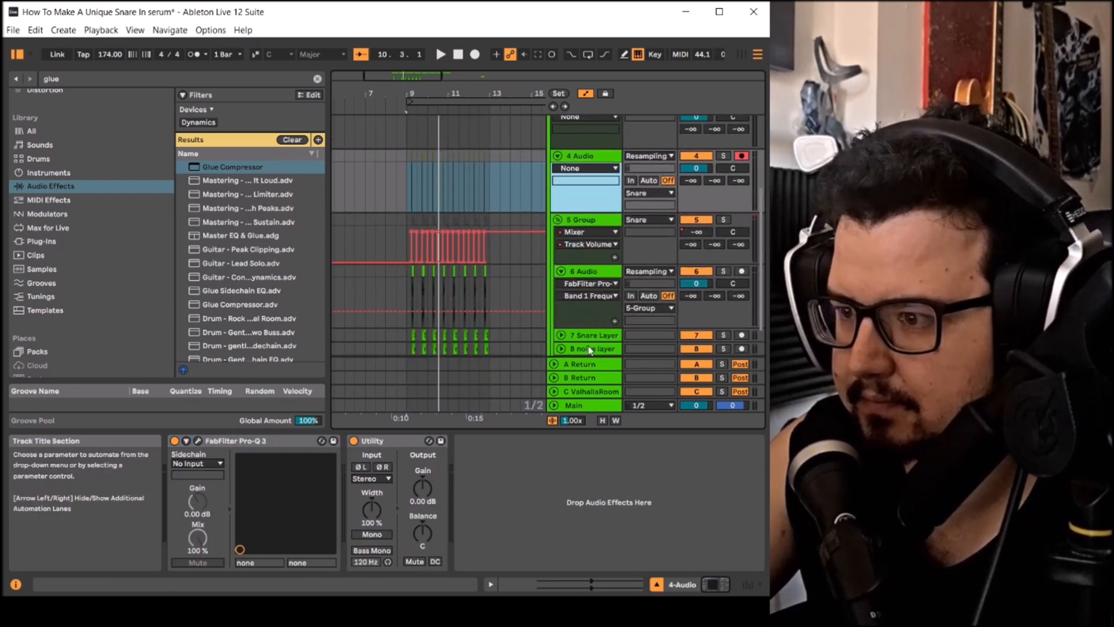
{"action": "left_click", "coordinate": [583, 338]}
{"action": "left_click", "coordinate": [561, 335]}
{"action": "scroll", "coordinate": [566, 329], "scroll_direction": "down", "scroll_amount": 2}
{"action": "scroll", "coordinate": [410, 248], "scroll_direction": "up", "scroll_amount": 5}
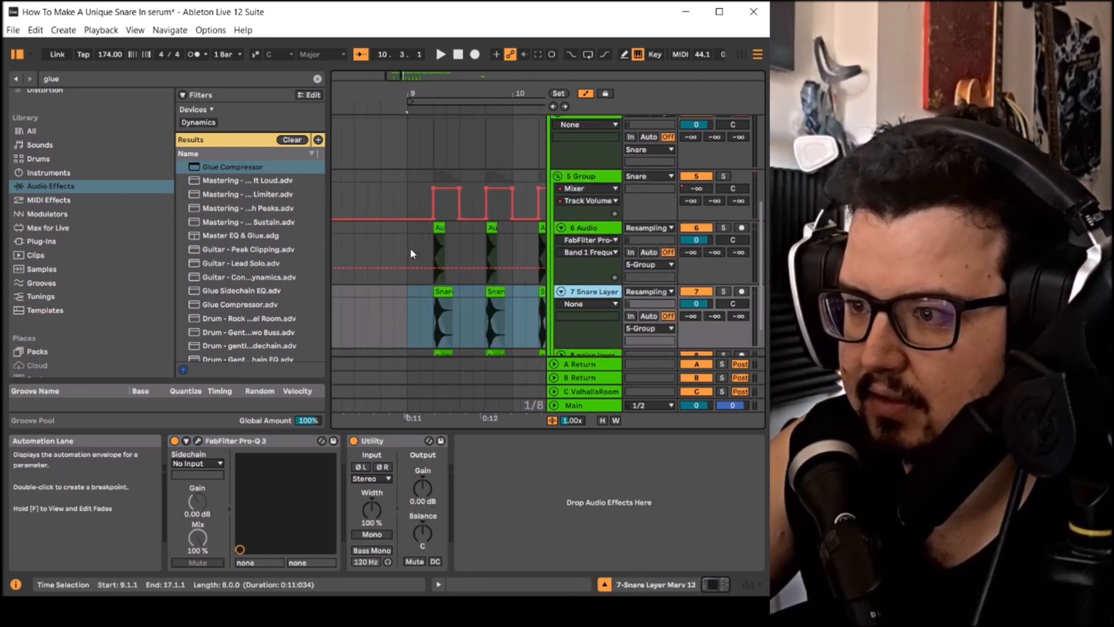
{"action": "scroll", "coordinate": [496, 293], "scroll_direction": "down", "scroll_amount": 2}
{"action": "scroll", "coordinate": [454, 243], "scroll_direction": "up", "scroll_amount": 1}
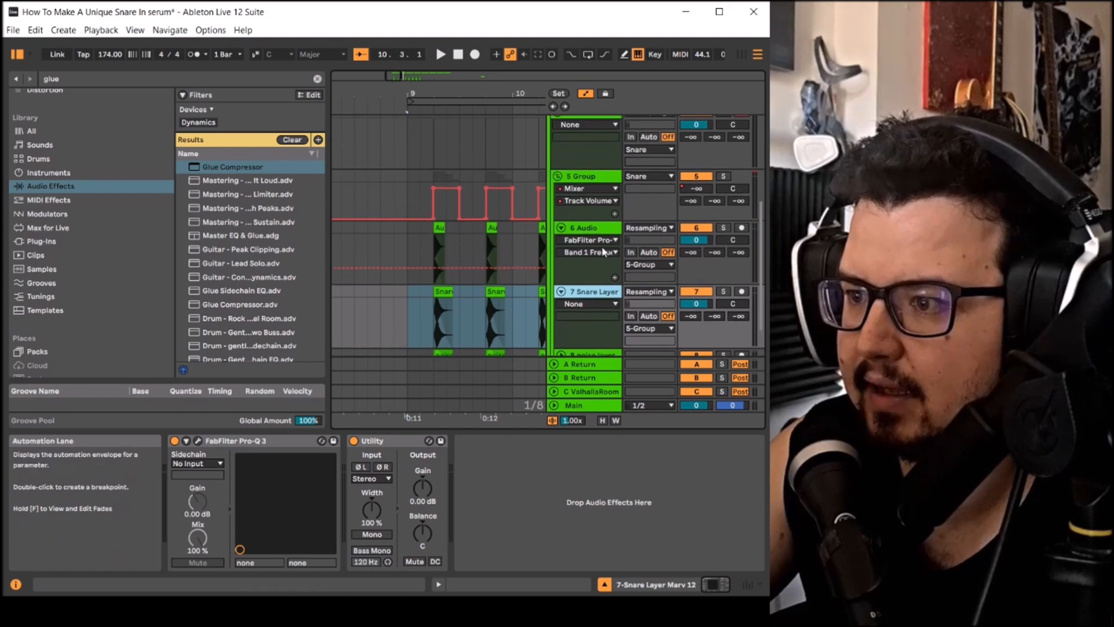
Step: Lower the 6 Audio track volume to -3.5 dB and audition the snare blend
{"action": "left_click_drag", "start_coordinate": [696, 240], "coordinate": [696, 252]}
{"action": "key", "text": "space"}
{"action": "key", "text": "space"}
{"action": "key", "text": "space"}
{"action": "key", "text": "space"}
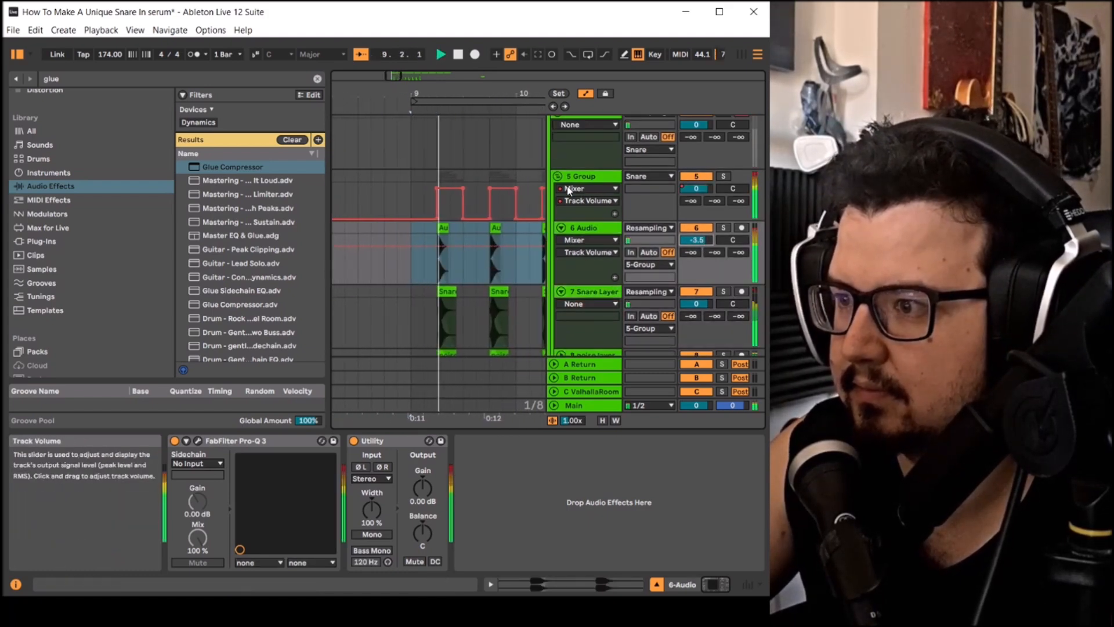
Step: Audition the snare hit at 9.2 several times, comparing the 4 Audio transient with the 6 Audio layer
{"action": "scroll", "coordinate": [407, 247], "scroll_direction": "up", "scroll_amount": 5}
{"action": "left_click", "coordinate": [476, 230]}
{"action": "scroll", "coordinate": [475, 231], "scroll_direction": "up", "scroll_amount": 2}
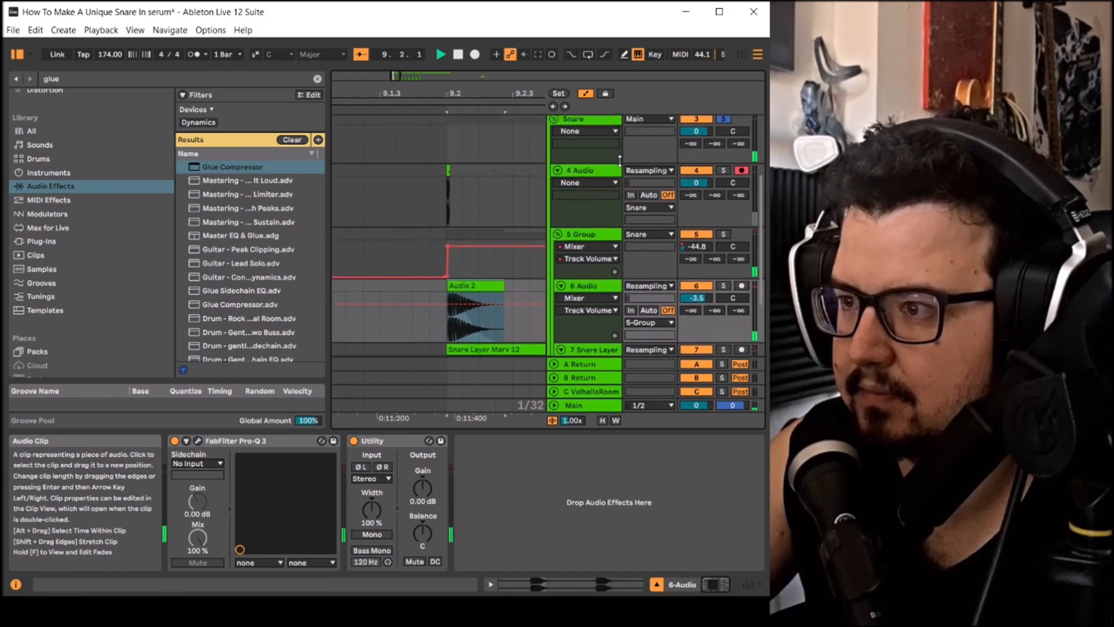
{"action": "key", "text": "space"}
{"action": "key", "text": "space"}
{"action": "left_click", "coordinate": [604, 173]}
{"action": "key", "text": "space"}
{"action": "key", "text": "space"}
{"action": "left_click", "coordinate": [726, 120]}
{"action": "key", "text": "space"}
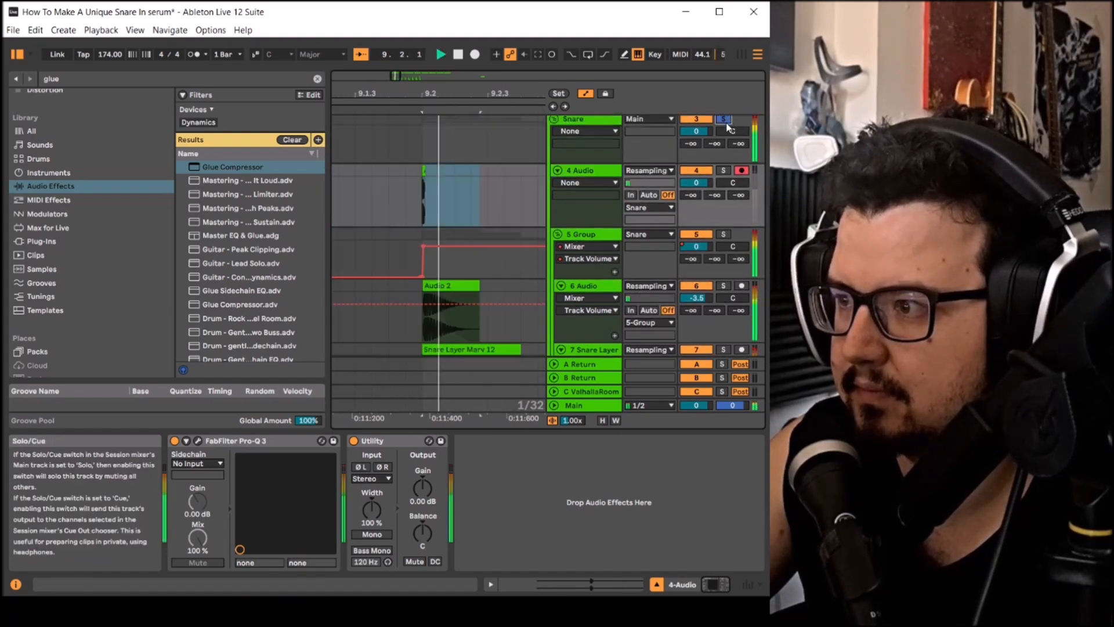
{"action": "scroll", "coordinate": [730, 139], "scroll_direction": "down", "scroll_amount": 1}
{"action": "key", "text": "space"}
Step: Solo the 4 Audio track and make its transient mono with Utility during playback
{"action": "left_click", "coordinate": [723, 143]}
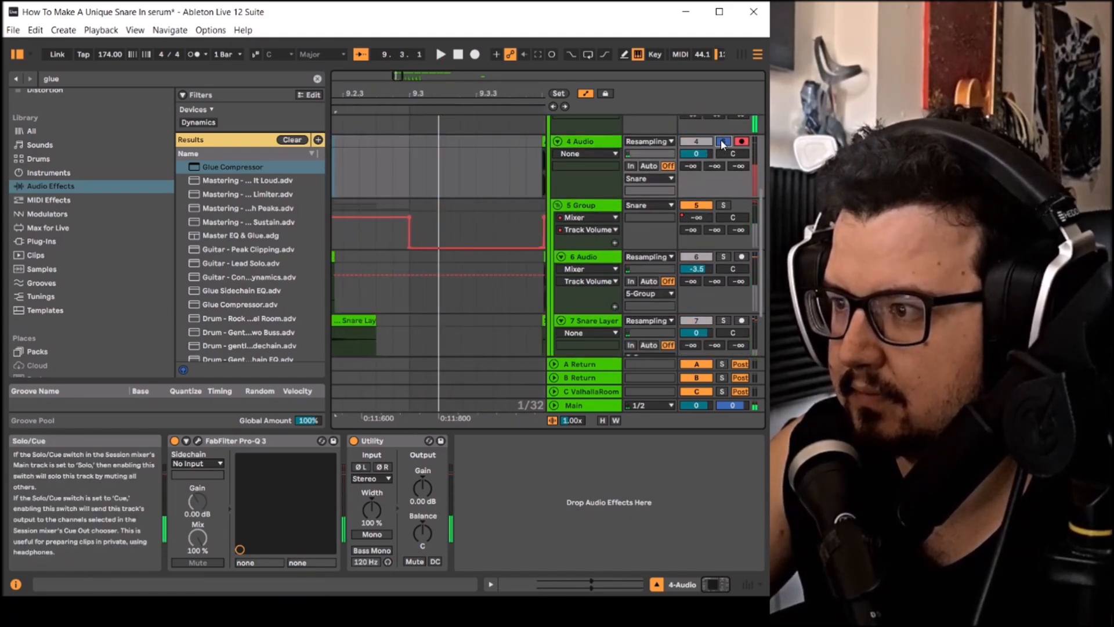
{"action": "key", "text": "space"}
{"action": "scroll", "coordinate": [716, 145], "scroll_direction": "down", "scroll_amount": 1}
{"action": "key", "text": "space"}
{"action": "scroll", "coordinate": [500, 155], "scroll_direction": "down", "scroll_amount": 5}
{"action": "scroll", "coordinate": [491, 180], "scroll_direction": "up", "scroll_amount": 2}
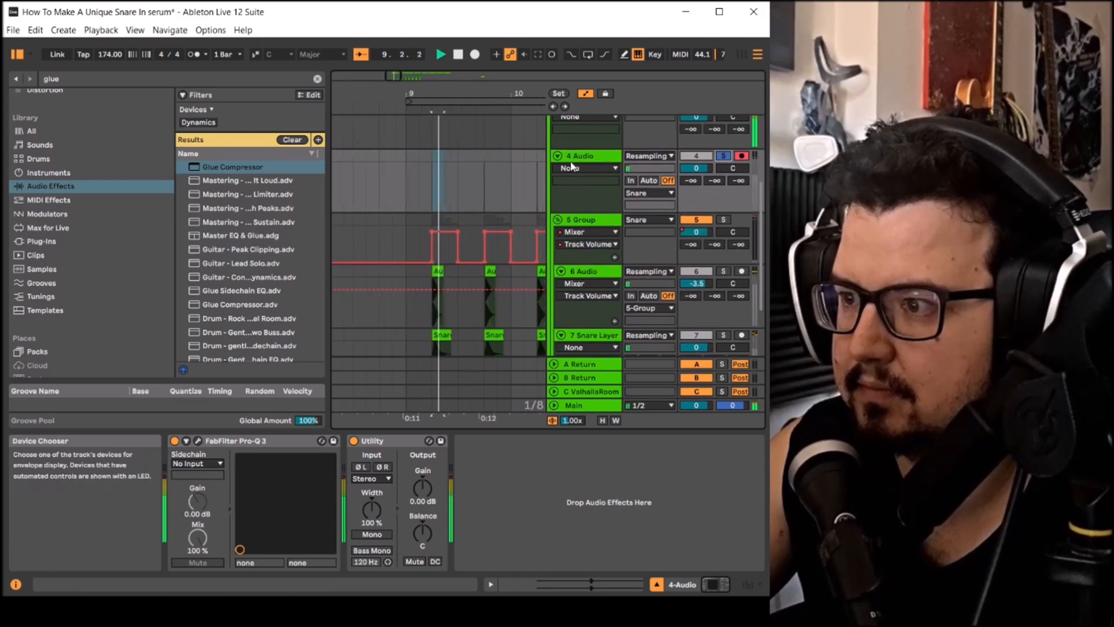
{"action": "left_click", "coordinate": [372, 533]}
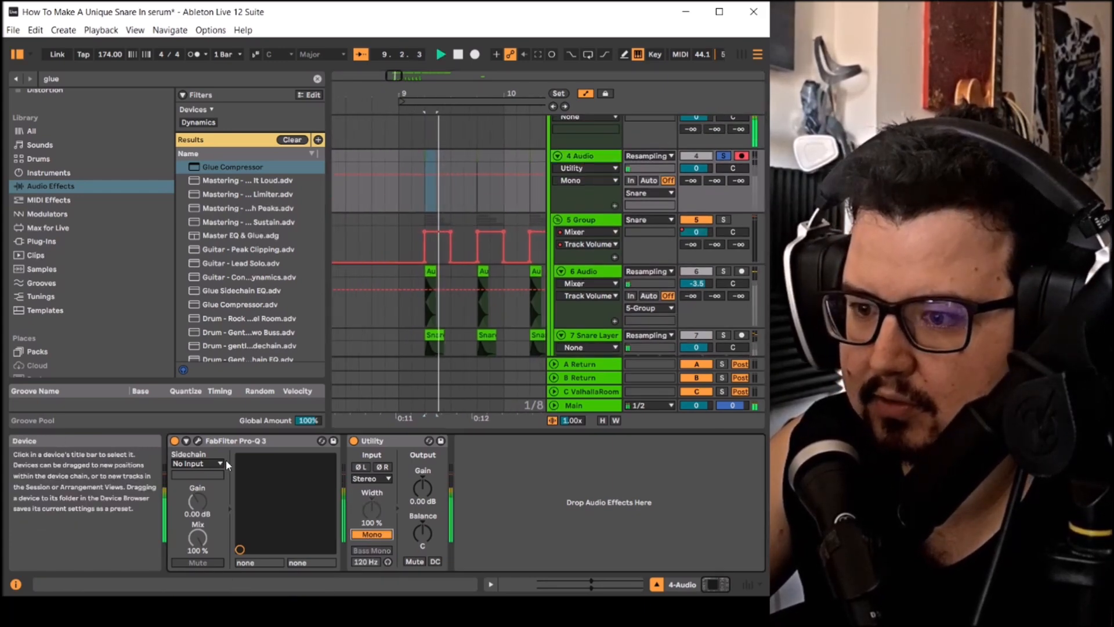
Step: Add a Glue Compressor to the 4 Audio track, with threshold at -12.1 dB and makeup at 13.5 dB
{"action": "left_click", "coordinate": [567, 158]}
{"action": "double_click", "coordinate": [269, 168]}
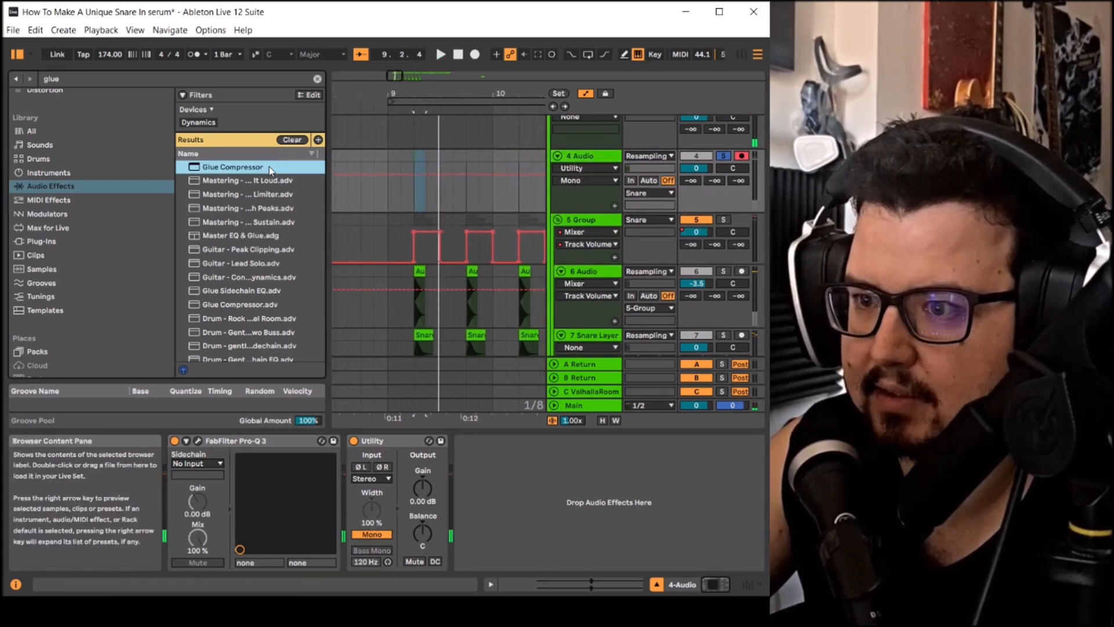
{"action": "key", "text": "space"}
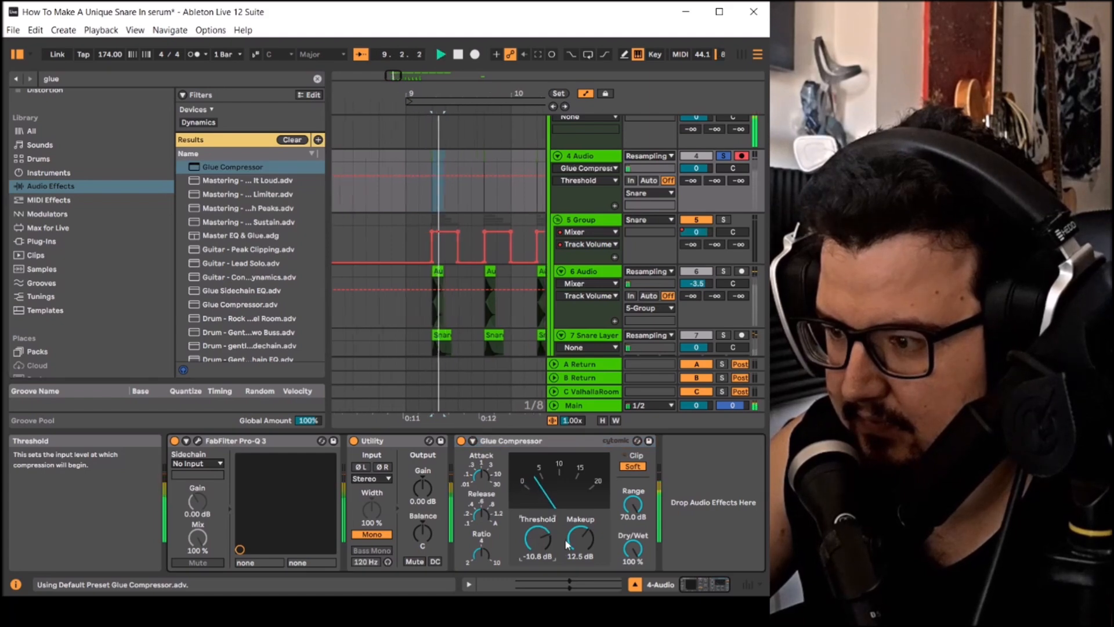
{"action": "left_click_drag", "start_coordinate": [537, 539], "coordinate": [538, 526]}
Step: Solo the whole Snare group instead of track 4, fold it, and play the loop region from 9.1.1
{"action": "scroll", "coordinate": [722, 139], "scroll_direction": "up", "scroll_amount": 1}
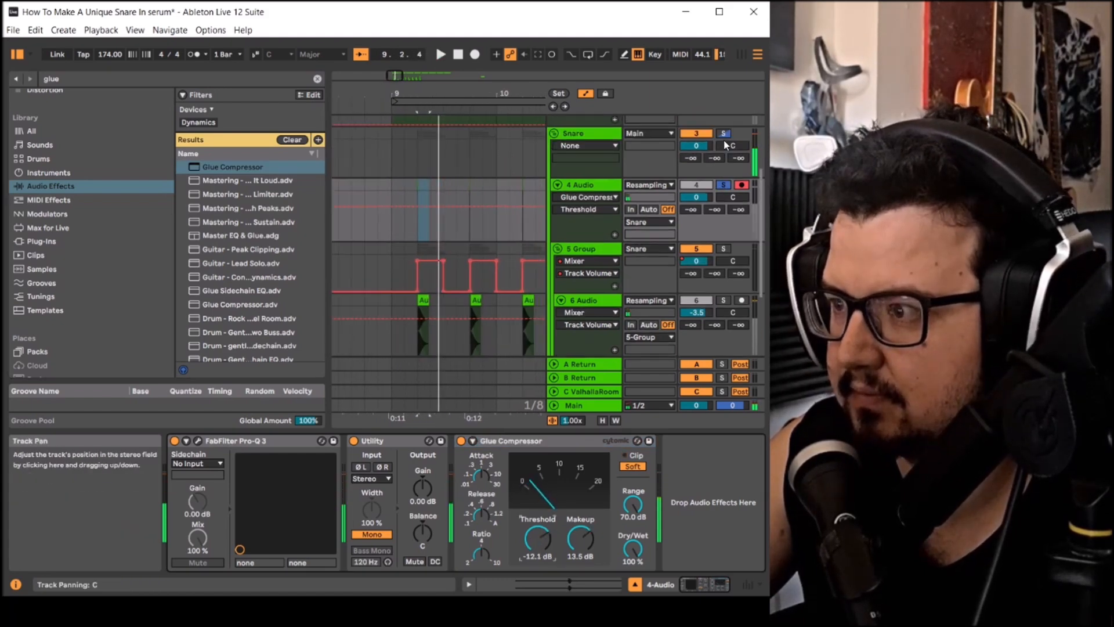
{"action": "left_click", "coordinate": [723, 134]}
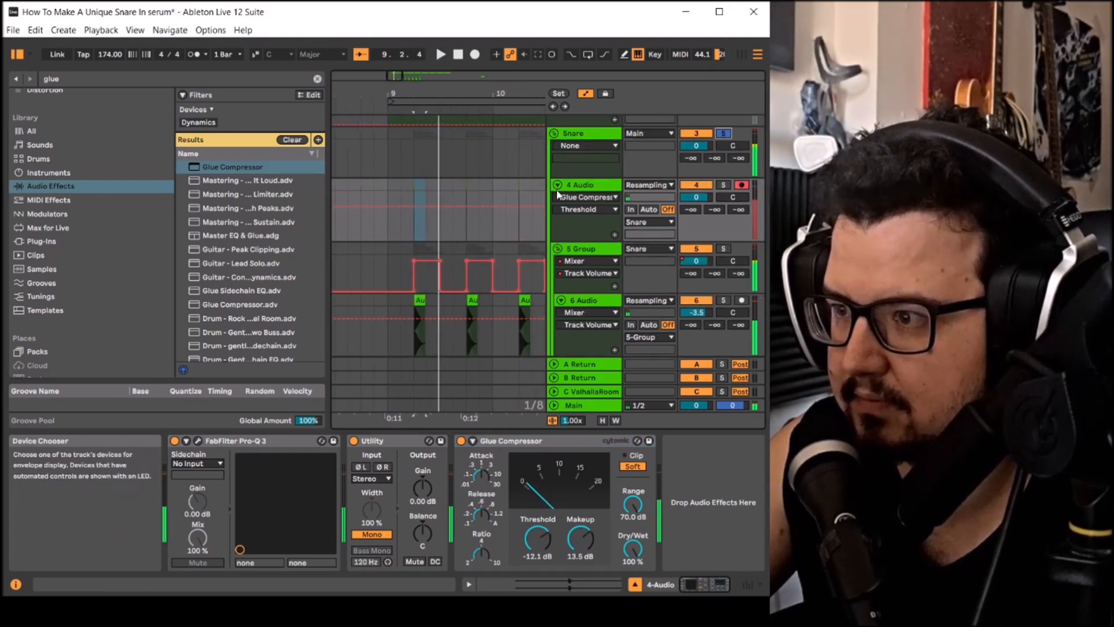
{"action": "scroll", "coordinate": [555, 250], "scroll_direction": "up", "scroll_amount": 2}
{"action": "left_click", "coordinate": [554, 249]}
{"action": "left_click", "coordinate": [493, 102]}
{"action": "key", "text": "space"}
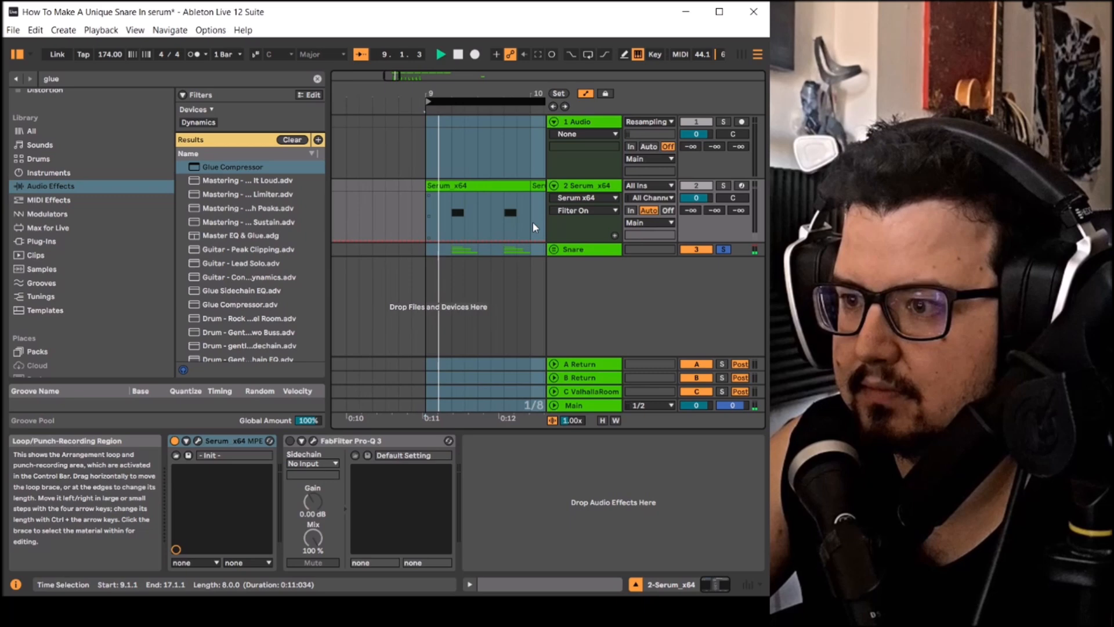
Step: Add a Glue Compressor to the Snare group with threshold at -15.6 dB and makeup at 12.5 dB, and audition it
{"action": "left_click", "coordinate": [554, 250]}
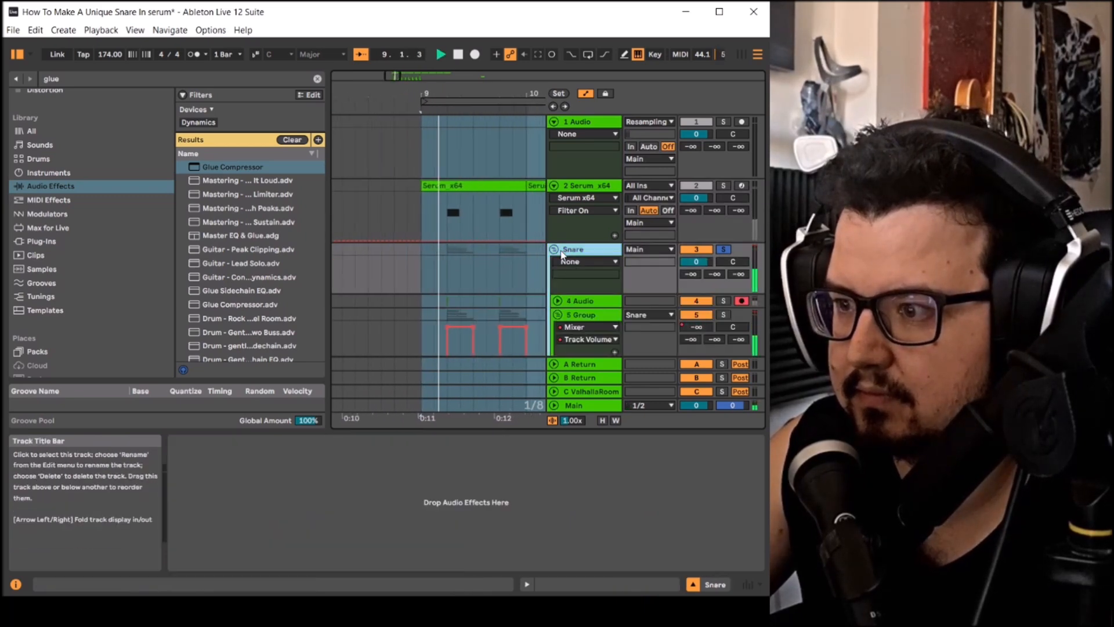
{"action": "left_click", "coordinate": [554, 250]}
{"action": "key", "text": "space"}
{"action": "double_click", "coordinate": [233, 168]}
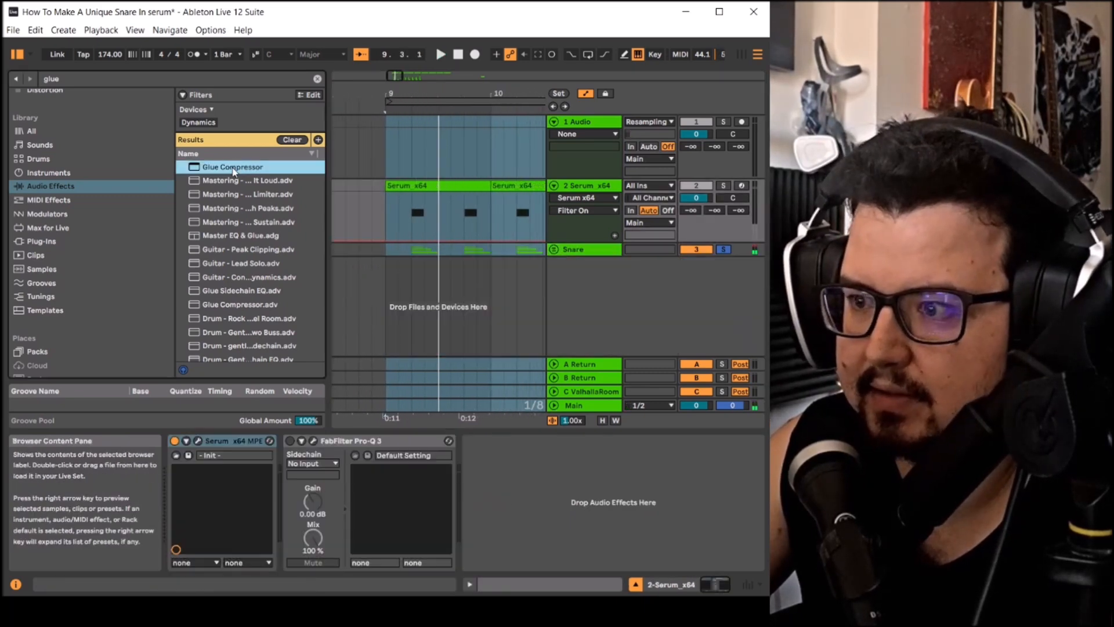
{"action": "left_click", "coordinate": [585, 250]}
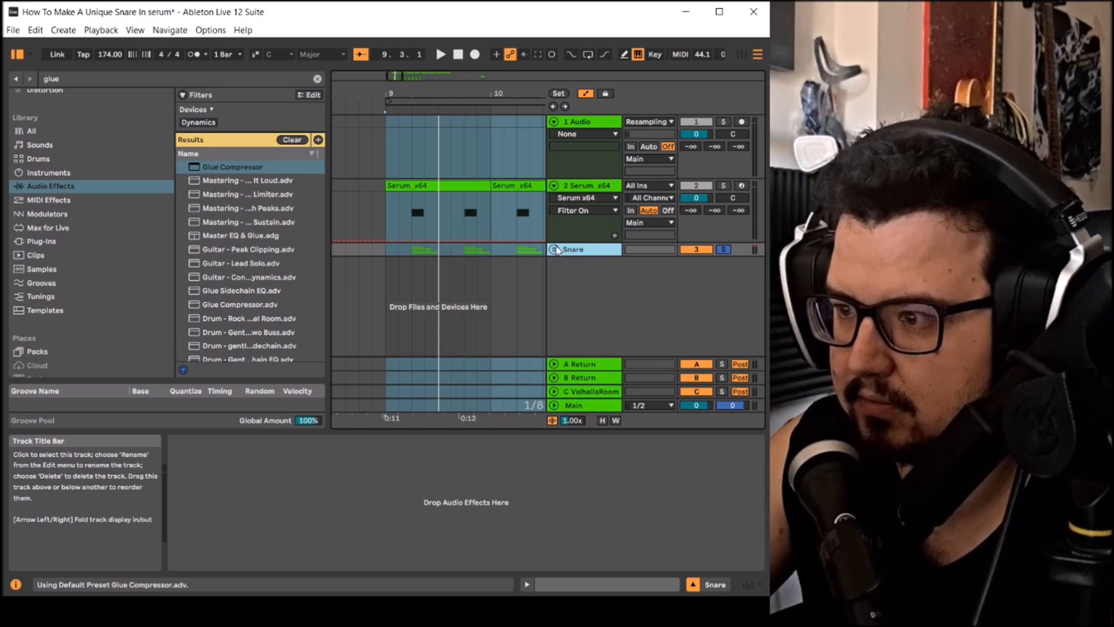
{"action": "left_click", "coordinate": [555, 249]}
{"action": "left_click", "coordinate": [579, 319]}
{"action": "left_click", "coordinate": [580, 308]}
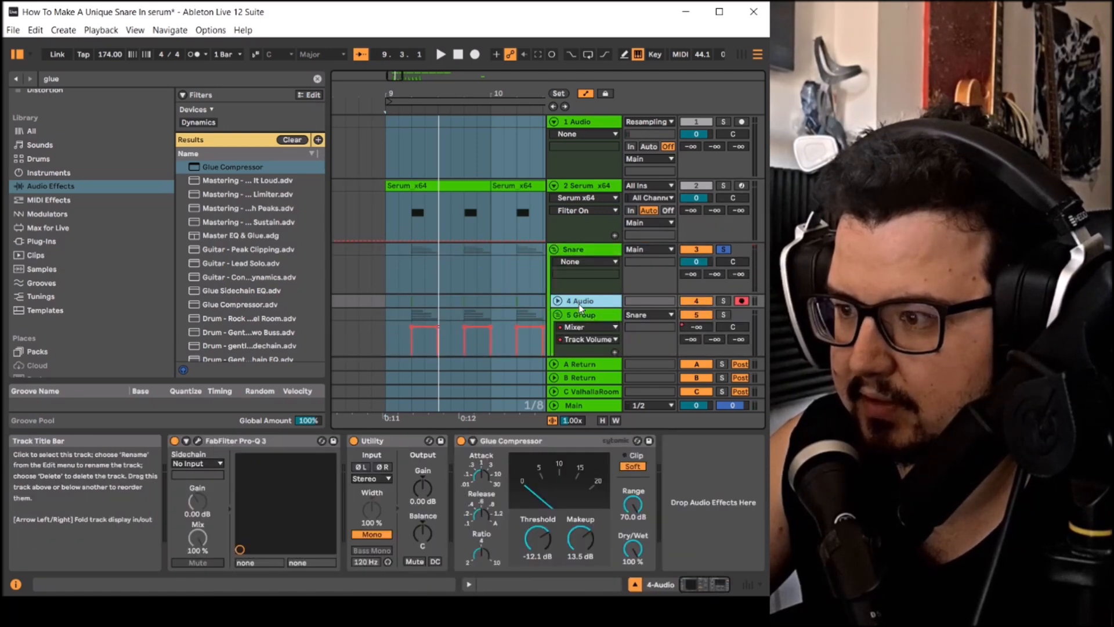
{"action": "scroll", "coordinate": [580, 308], "scroll_direction": "down", "scroll_amount": 1}
{"action": "left_click", "coordinate": [579, 226]}
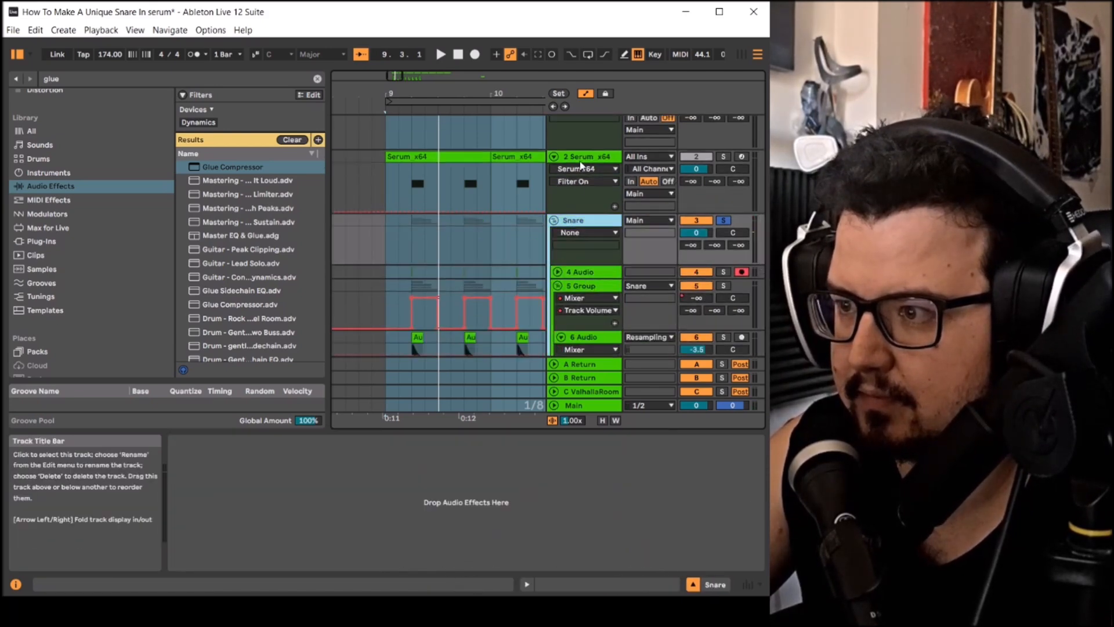
{"action": "left_click", "coordinate": [233, 167]}
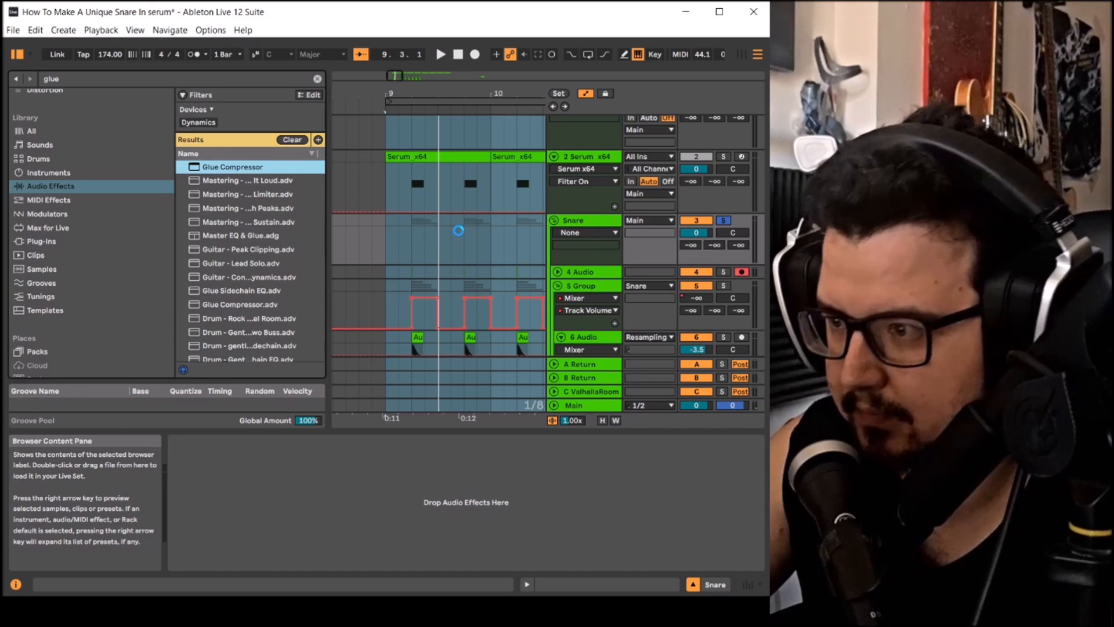
{"action": "key", "text": "space"}
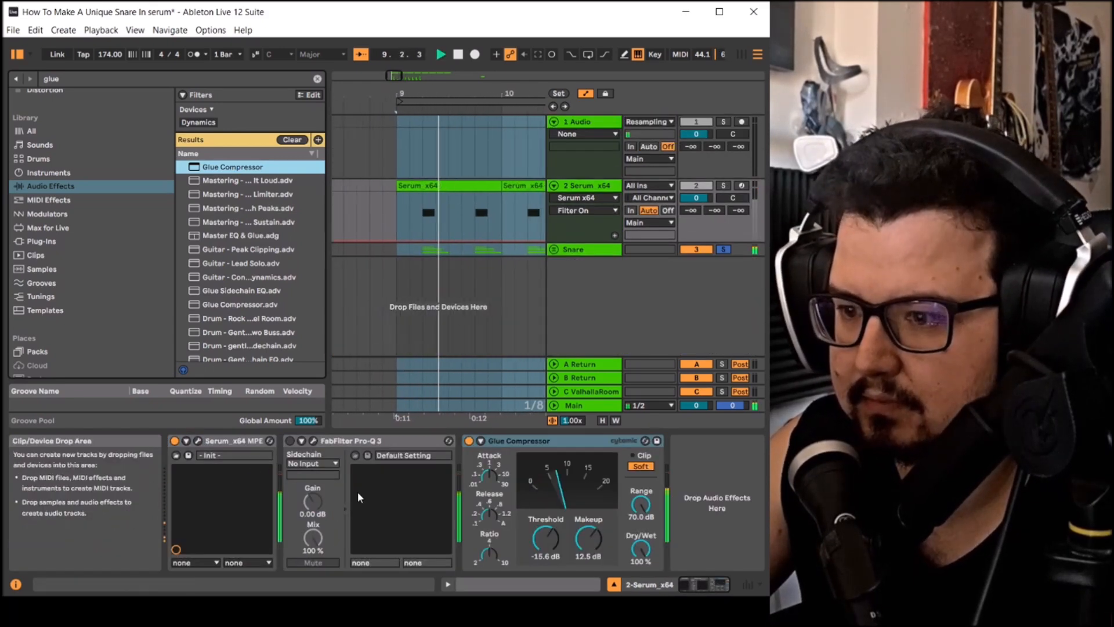
{"action": "key", "text": "space"}
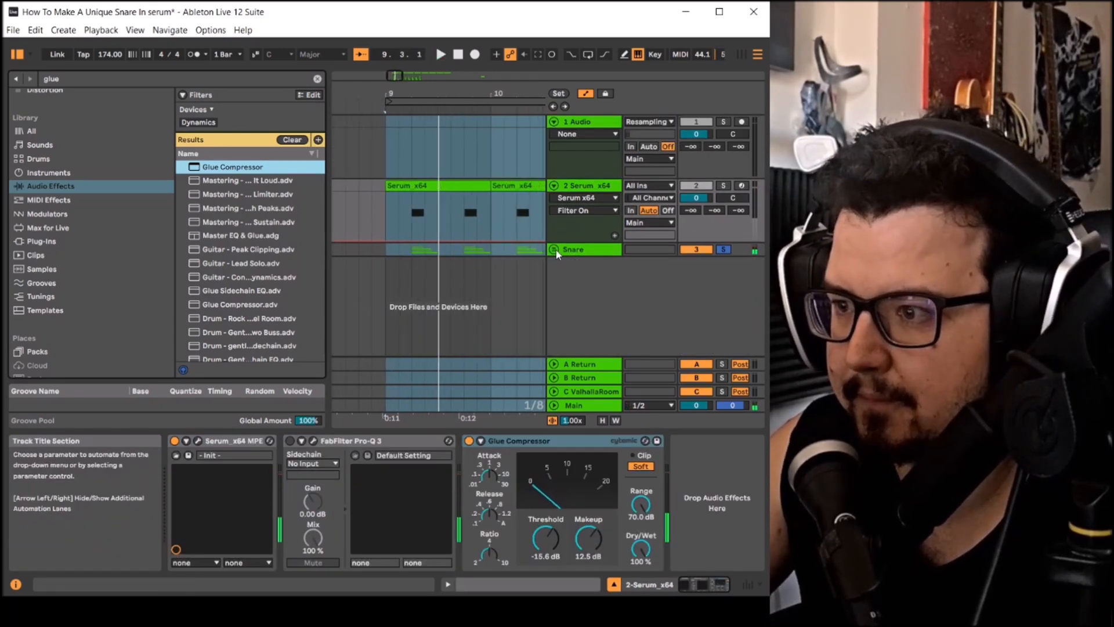
Step: Unfold the Snare group and audition the 6 Audio clip at 9.2, playing from 9.1.3
{"action": "left_click", "coordinate": [554, 250]}
{"action": "scroll", "coordinate": [391, 333], "scroll_direction": "up", "scroll_amount": 5}
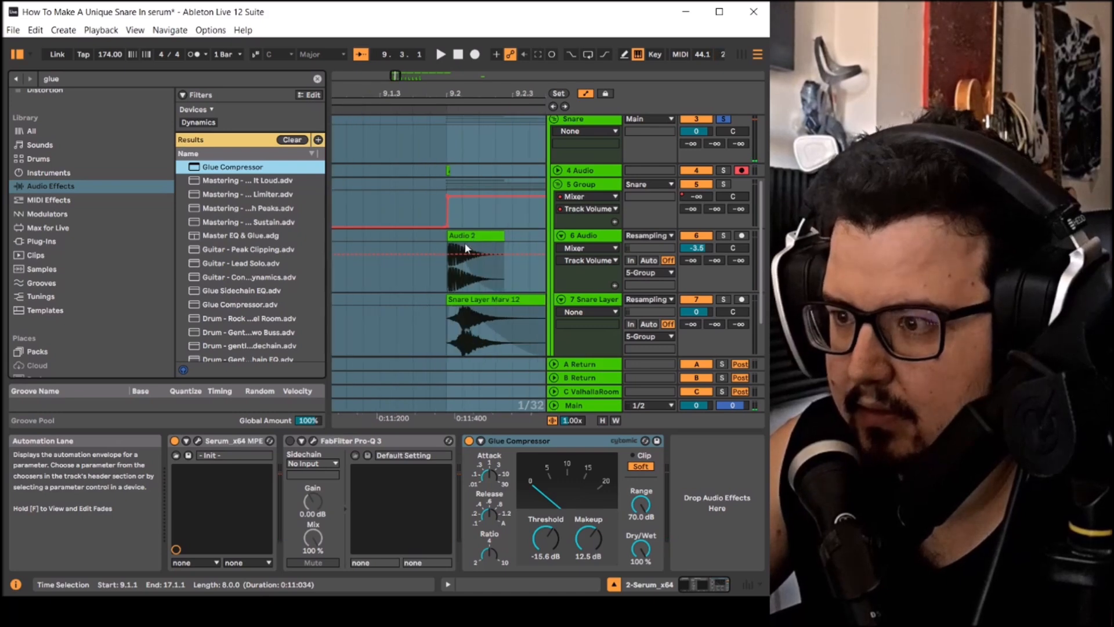
{"action": "left_click", "coordinate": [496, 237]}
{"action": "scroll", "coordinate": [451, 251], "scroll_direction": "up", "scroll_amount": 2}
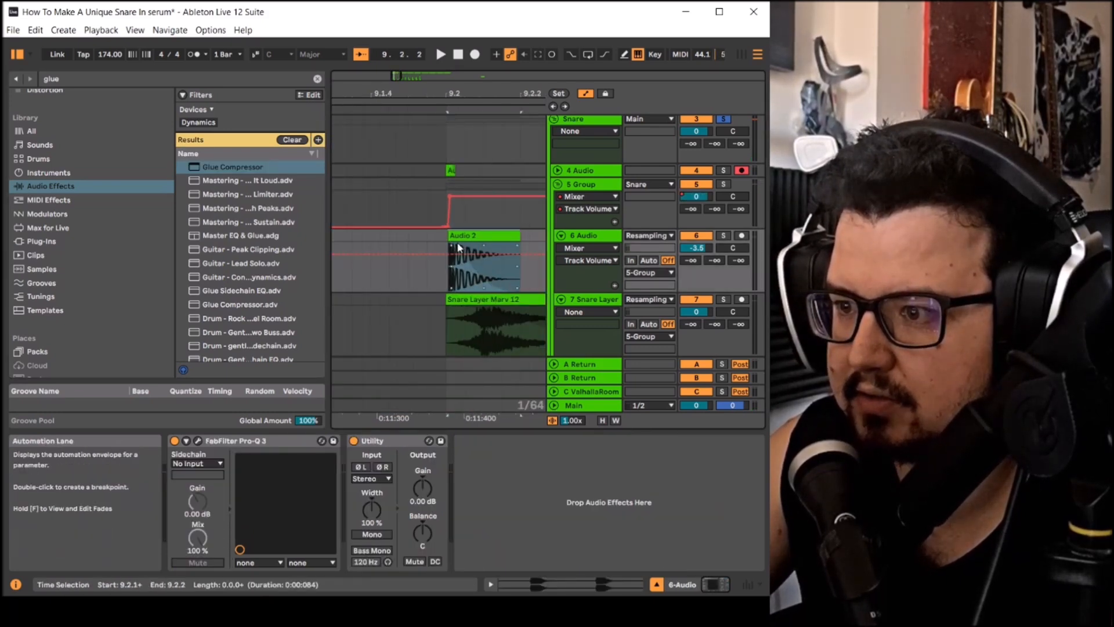
{"action": "scroll", "coordinate": [454, 251], "scroll_direction": "down", "scroll_amount": 5}
{"action": "left_click", "coordinate": [415, 236]}
{"action": "key", "text": "space"}
{"action": "key", "text": "space"}
{"action": "scroll", "coordinate": [539, 257], "scroll_direction": "down", "scroll_amount": 1}
{"action": "scroll", "coordinate": [482, 269], "scroll_direction": "up", "scroll_amount": 1}
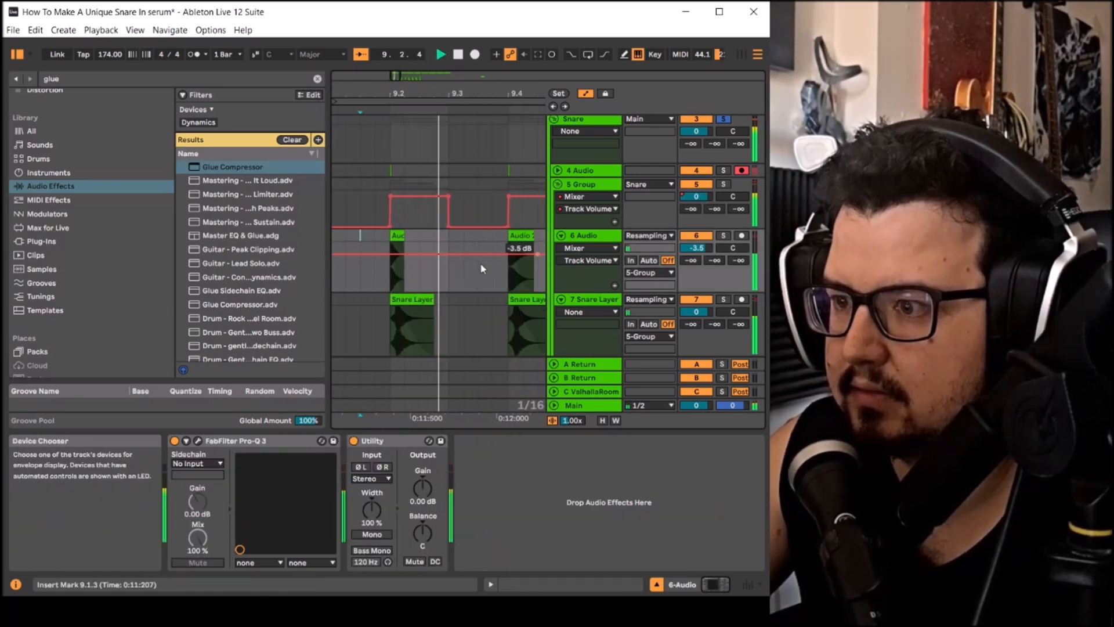
Step: Hide the automation and shape the Audio 2 clip at 9.2 with a long fade-out and a short fade-in
{"action": "scroll", "coordinate": [386, 264], "scroll_direction": "up", "scroll_amount": 3}
{"action": "left_click_drag", "start_coordinate": [439, 238], "coordinate": [415, 244]}
{"action": "left_click", "coordinate": [585, 93]}
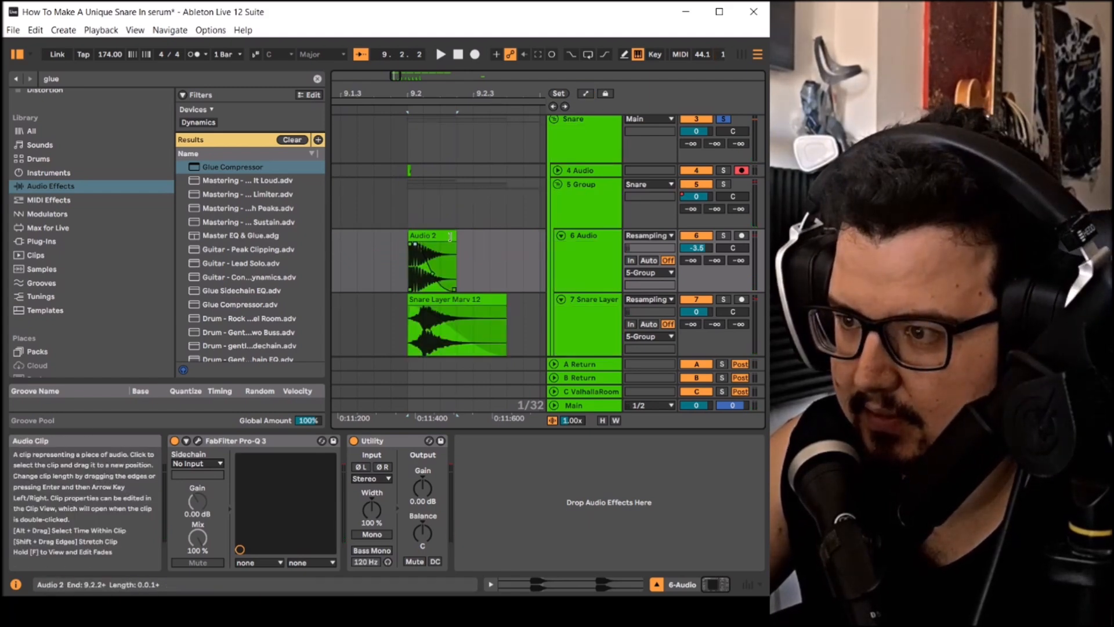
{"action": "scroll", "coordinate": [420, 261], "scroll_direction": "up", "scroll_amount": 4}
{"action": "left_click_drag", "start_coordinate": [348, 246], "coordinate": [354, 247]}
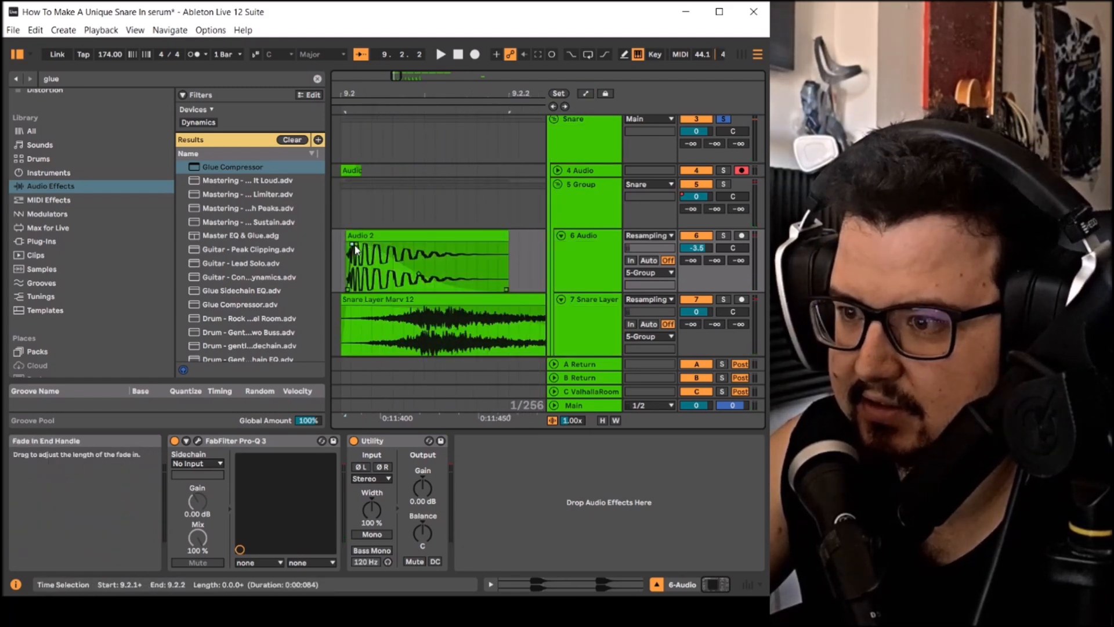
Step: Delete the remaining clips on the 6 Audio track and fill the gap by duplicating the 9.1.1 to 9.3.1 range seven times
{"action": "scroll", "coordinate": [415, 266], "scroll_direction": "down", "scroll_amount": 5}
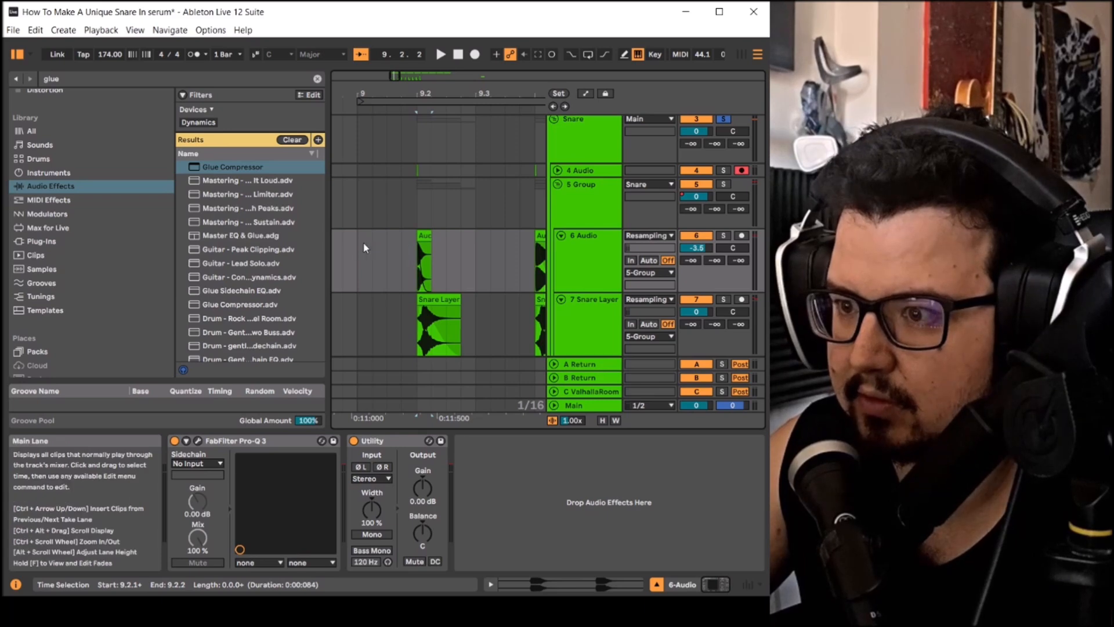
{"action": "scroll", "coordinate": [400, 244], "scroll_direction": "down", "scroll_amount": 3}
{"action": "scroll", "coordinate": [435, 243], "scroll_direction": "down", "scroll_amount": 2}
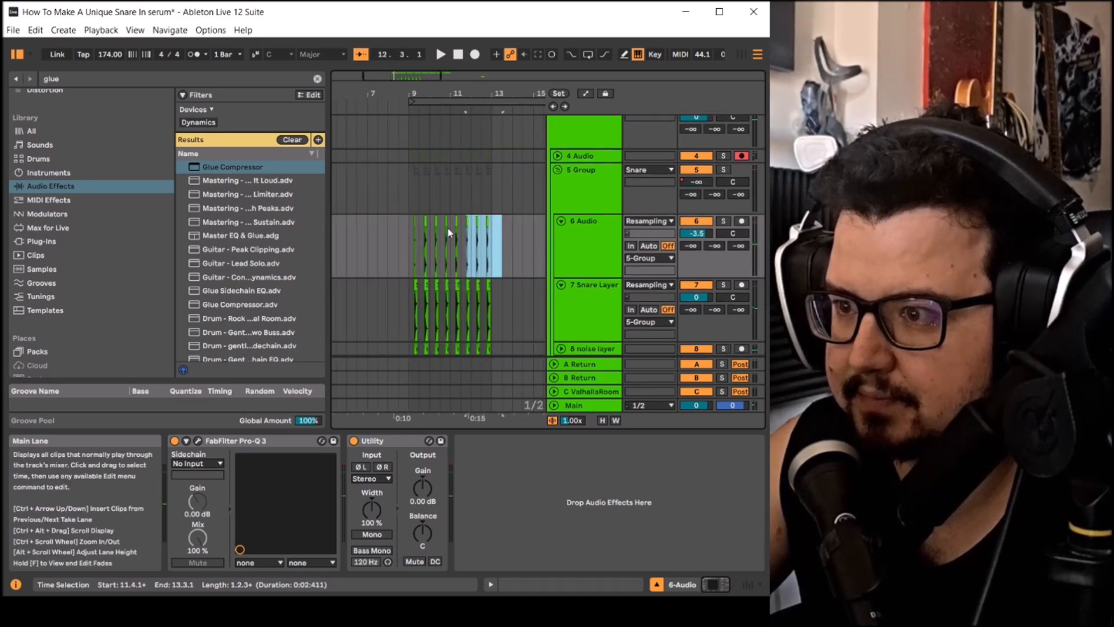
{"action": "key", "text": "Delete"}
{"action": "left_click_drag", "start_coordinate": [413, 222], "coordinate": [419, 220]}
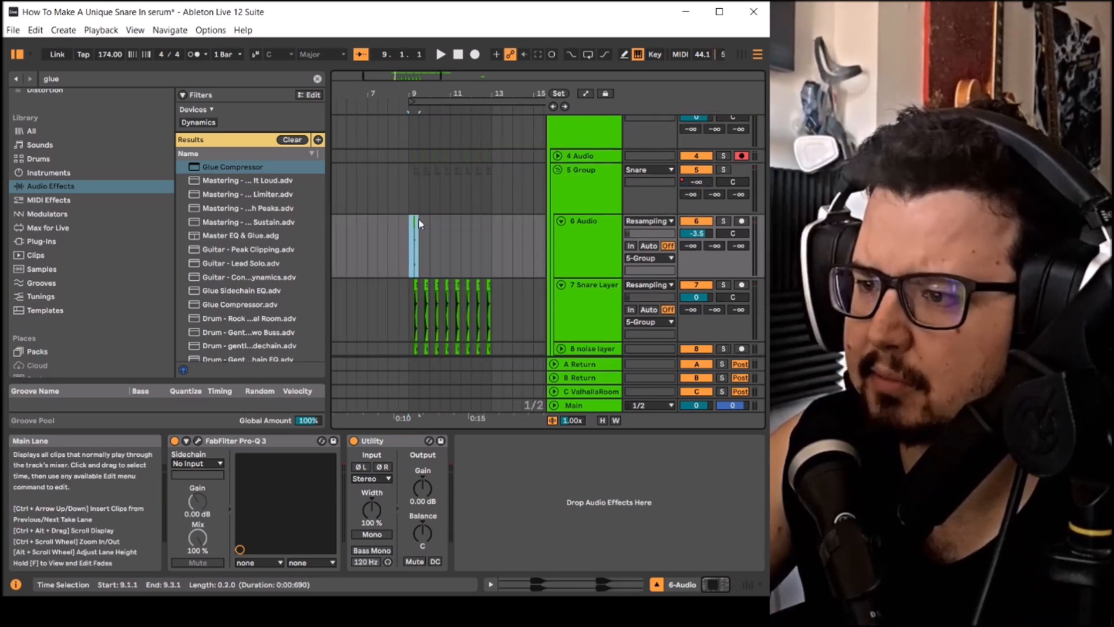
{"action": "key", "text": "ctrl+d"}
{"action": "key", "text": "ctrl+d"}
{"action": "key", "text": "ctrl+d"}
{"action": "key", "text": "ctrl+d"}
{"action": "key", "text": "ctrl+d"}
{"action": "key", "text": "ctrl+d"}
{"action": "key", "text": "ctrl+d"}
Step: Play from 9.1.1, fold the 5 Group, and set the Snare group's send to the C ValhallaRoom return to -6.0
{"action": "left_click", "coordinate": [411, 234]}
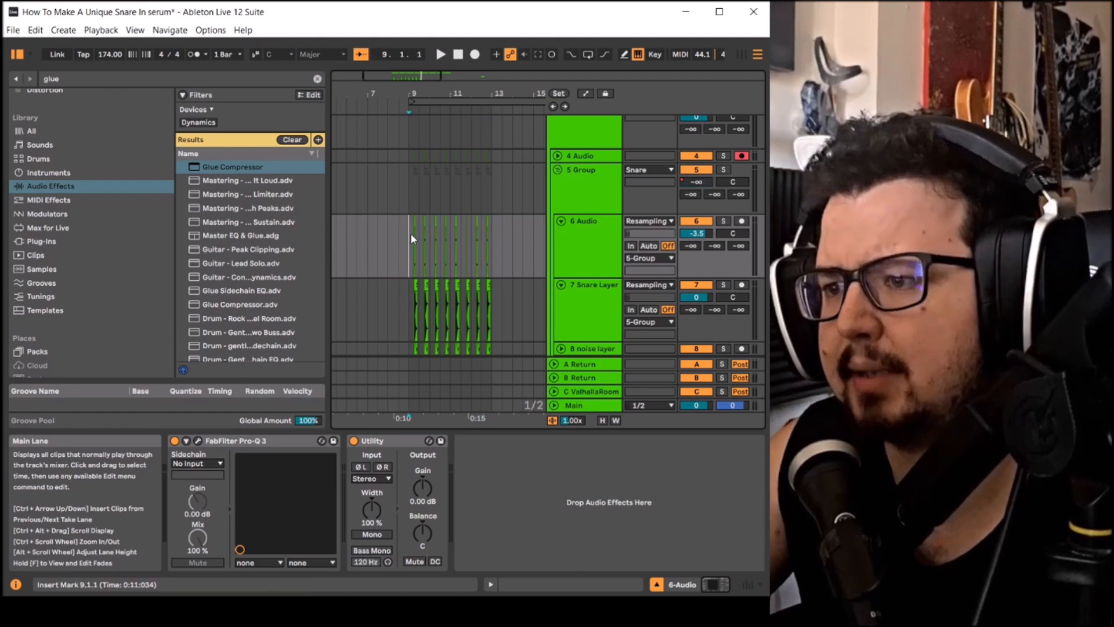
{"action": "key", "text": "space"}
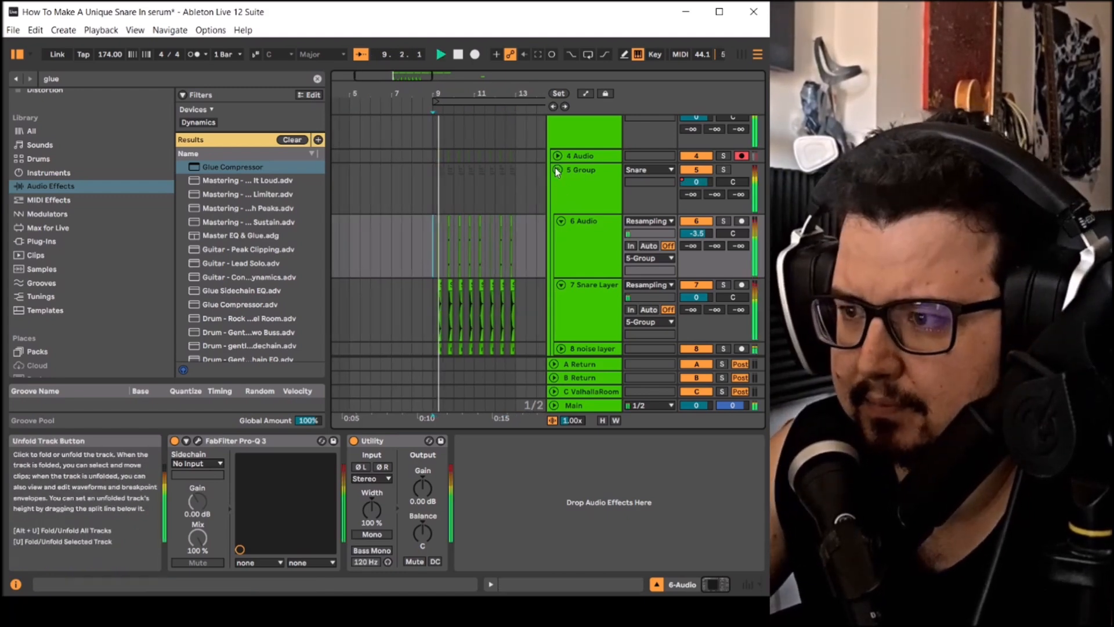
{"action": "left_click", "coordinate": [556, 170]}
{"action": "left_click", "coordinate": [574, 261]}
{"action": "key", "text": "space"}
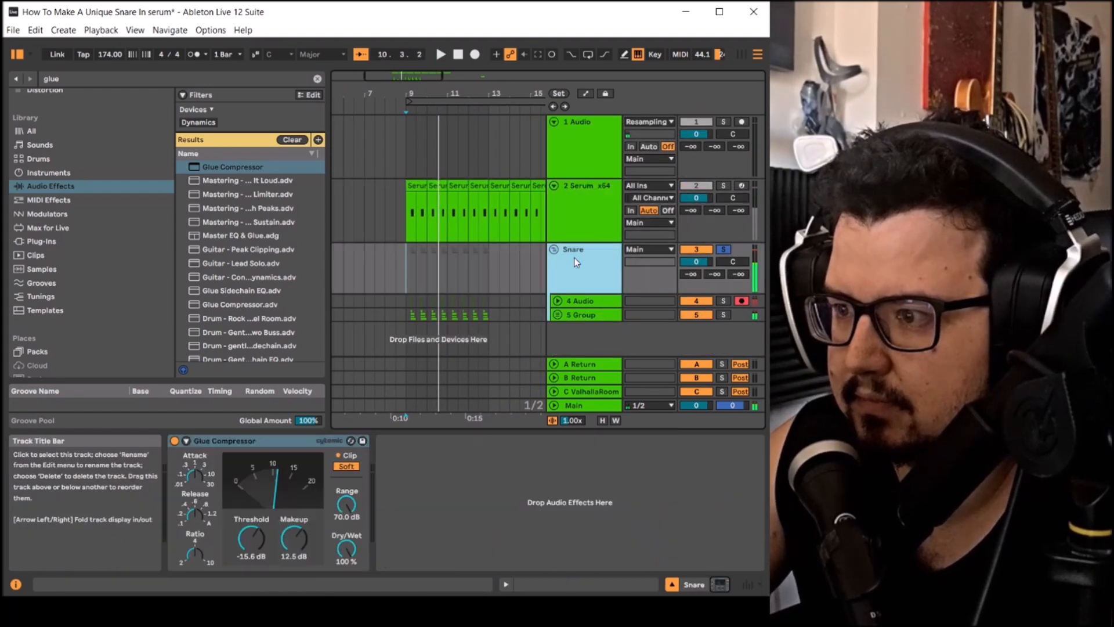
{"action": "left_click_drag", "start_coordinate": [737, 275], "coordinate": [732, 271]}
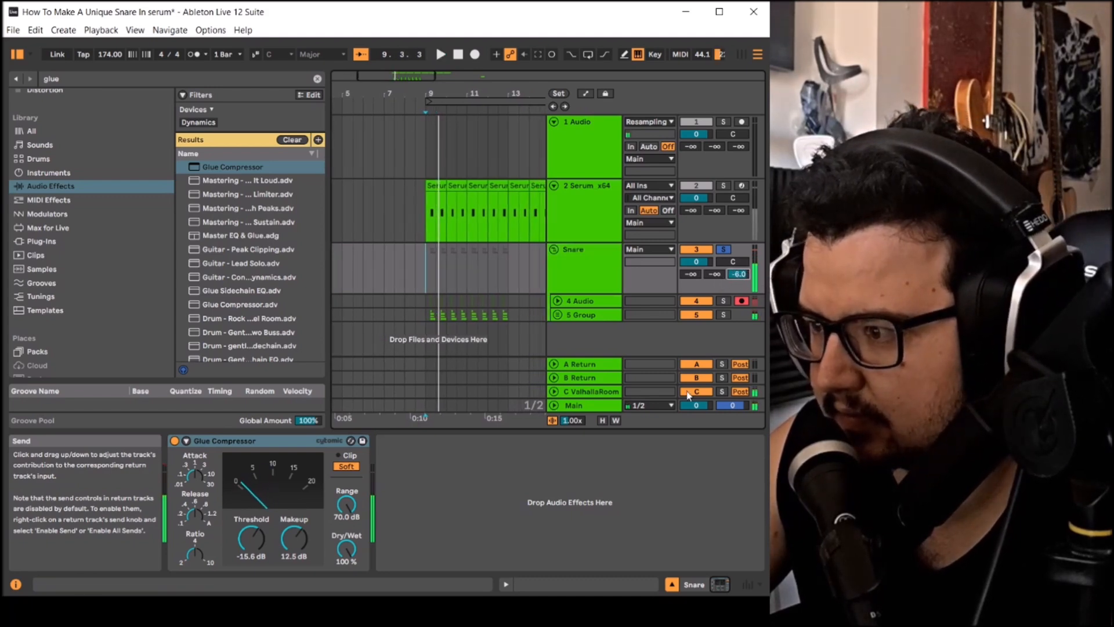
Step: Open the ValhallaRoom reverb on the C return, pick a factory preset and close the plug-in window
{"action": "left_click", "coordinate": [589, 392]}
{"action": "left_click", "coordinate": [198, 441]}
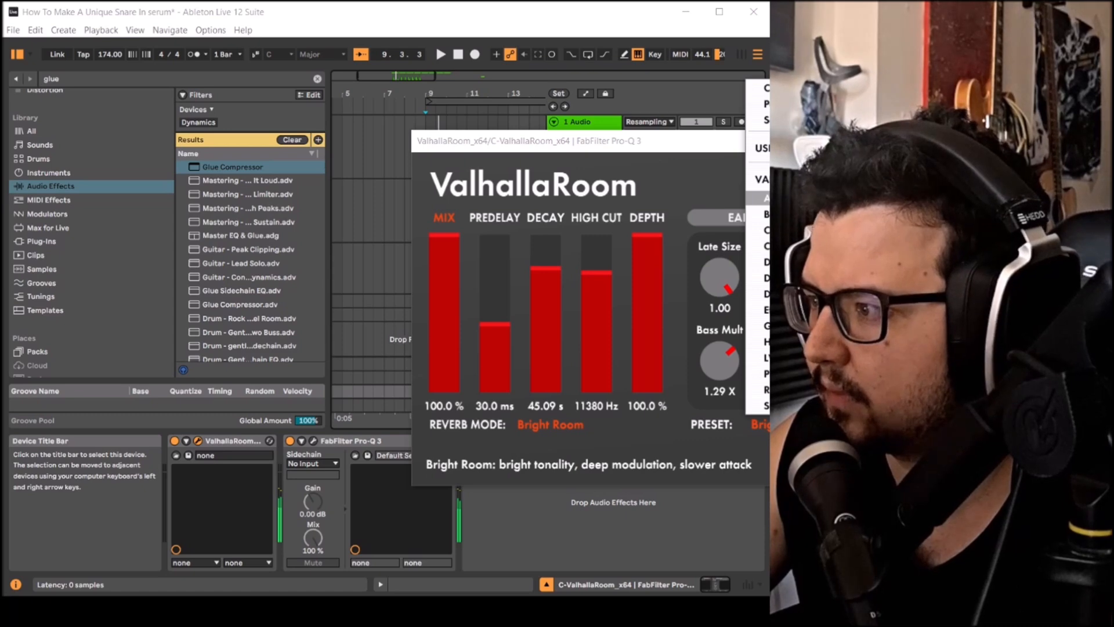
{"action": "left_click", "coordinate": [893, 233]}
{"action": "left_click", "coordinate": [934, 141]}
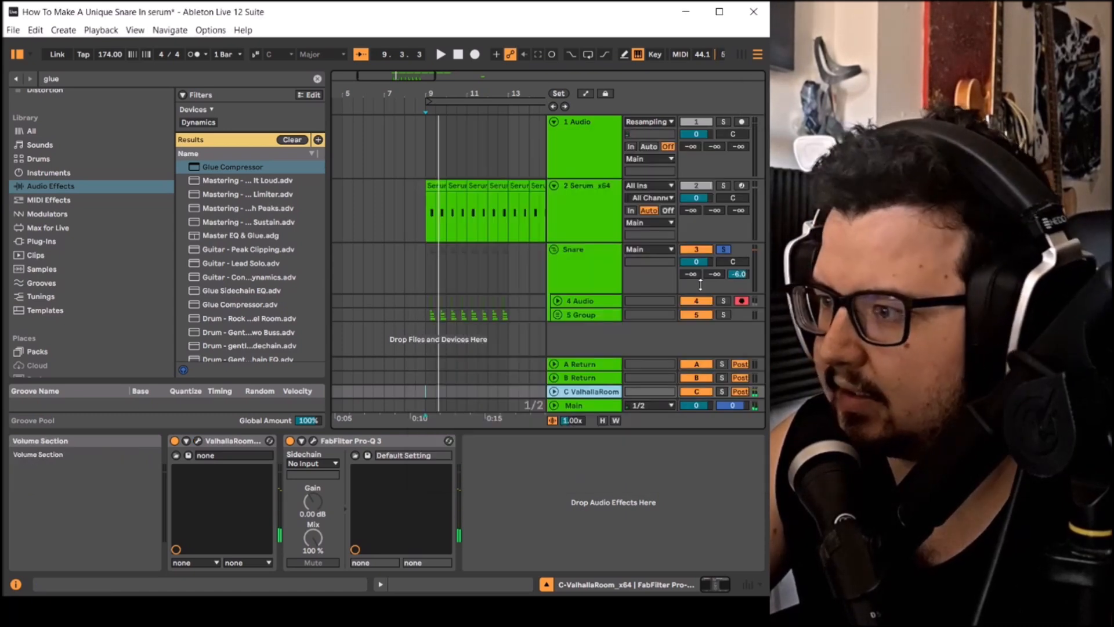
Step: Set the Snare group's send to the ValhallaRoom return to -9.7 during playback, and fold the group
{"action": "left_click", "coordinate": [569, 281]}
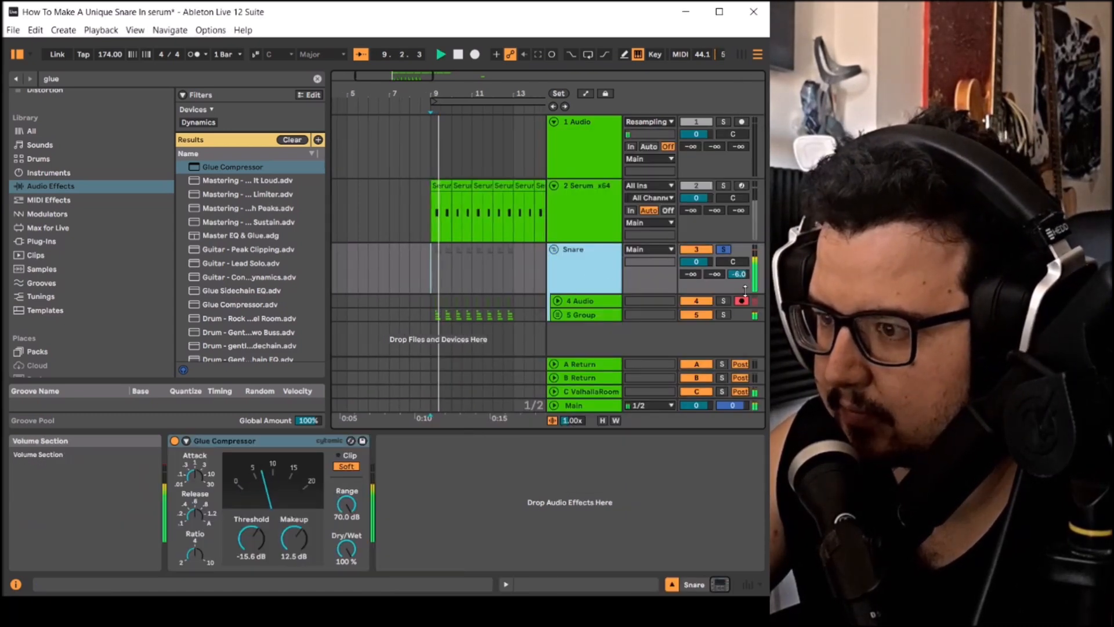
{"action": "key", "text": "space"}
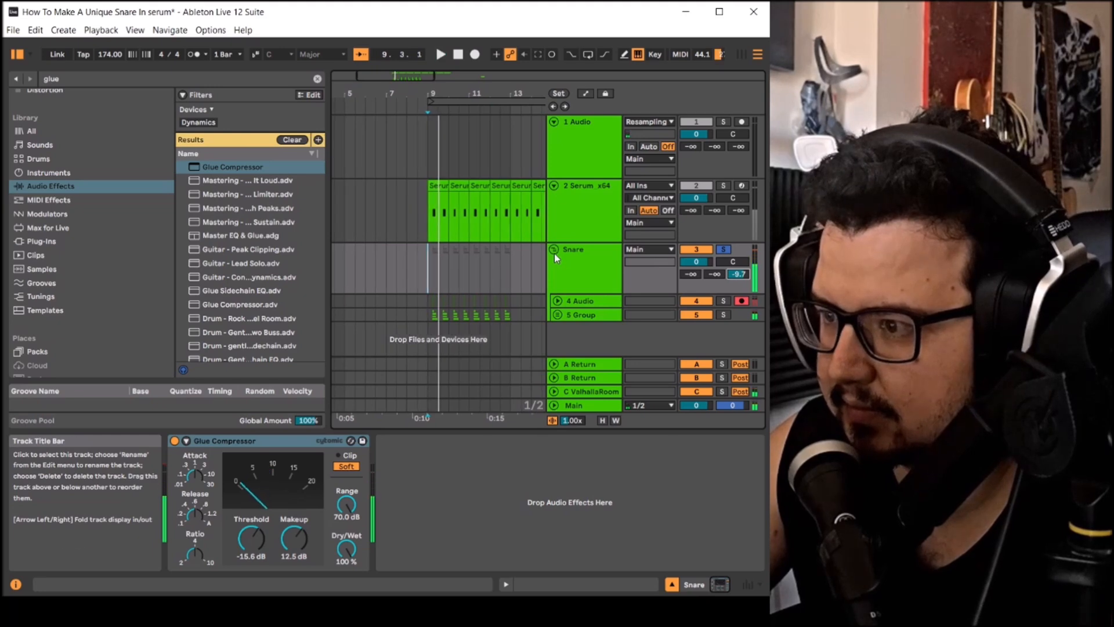
{"action": "left_click", "coordinate": [554, 251]}
{"action": "key", "text": "space"}
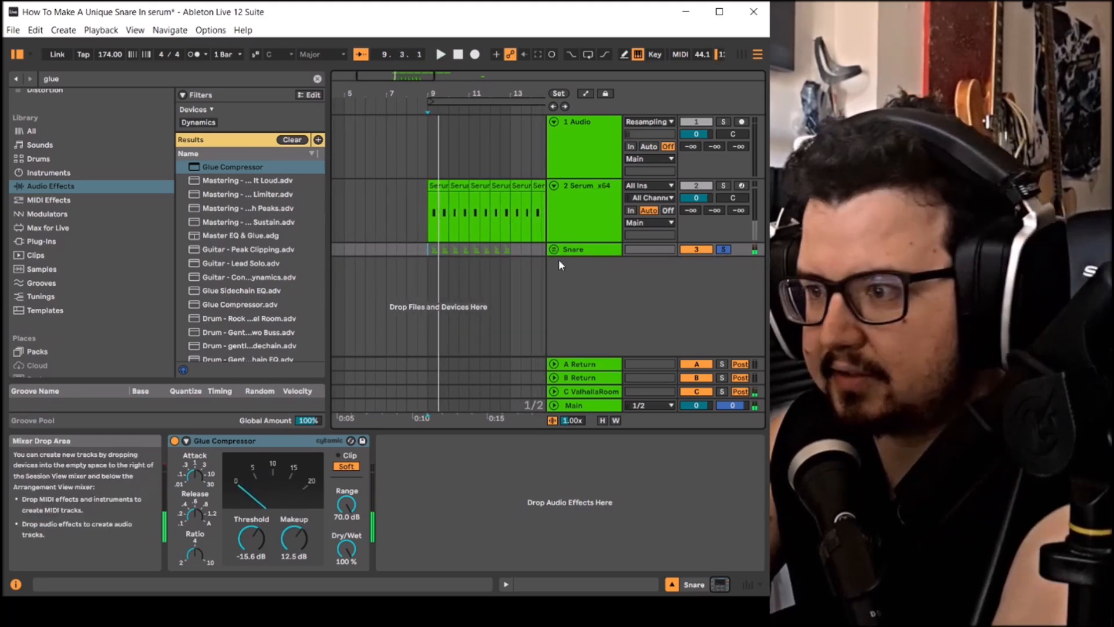
Step: Insert a new audio track below the Snare group, arm it, and resample the snare from 9.1.1 for about one bar
{"action": "right_click", "coordinate": [569, 274]}
{"action": "left_click", "coordinate": [606, 276]}
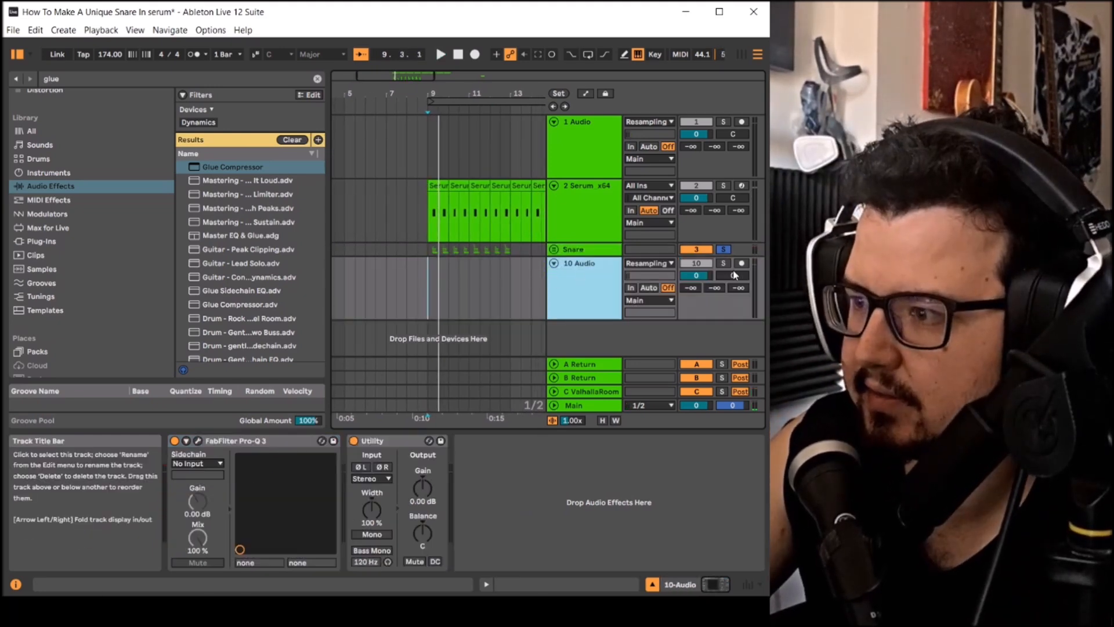
{"action": "left_click", "coordinate": [742, 264]}
{"action": "left_click", "coordinate": [427, 277]}
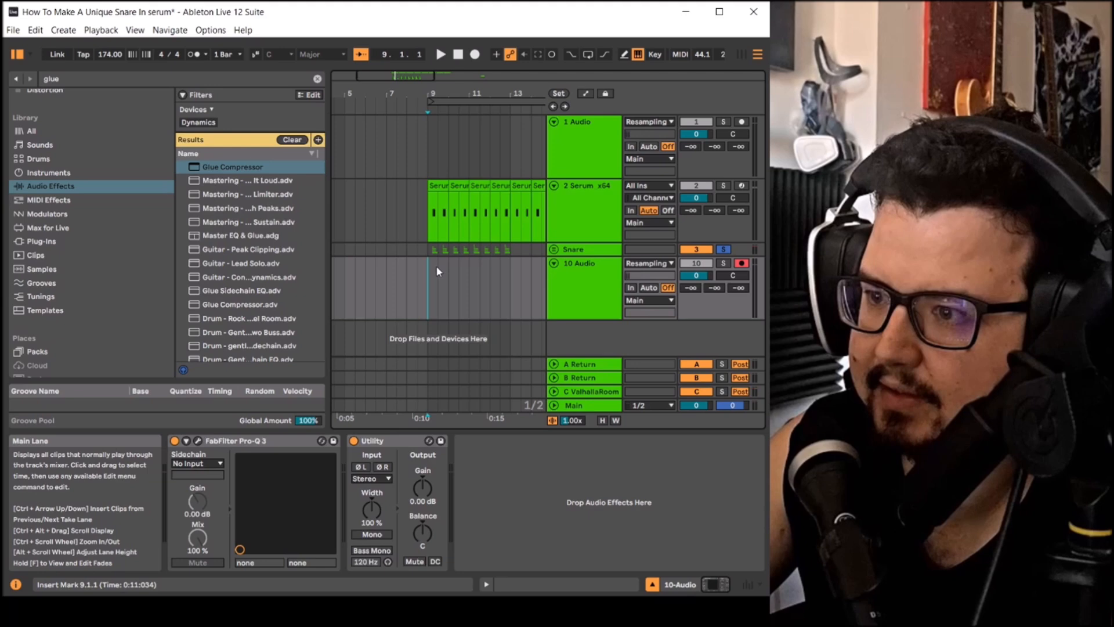
{"action": "left_click", "coordinate": [475, 55]}
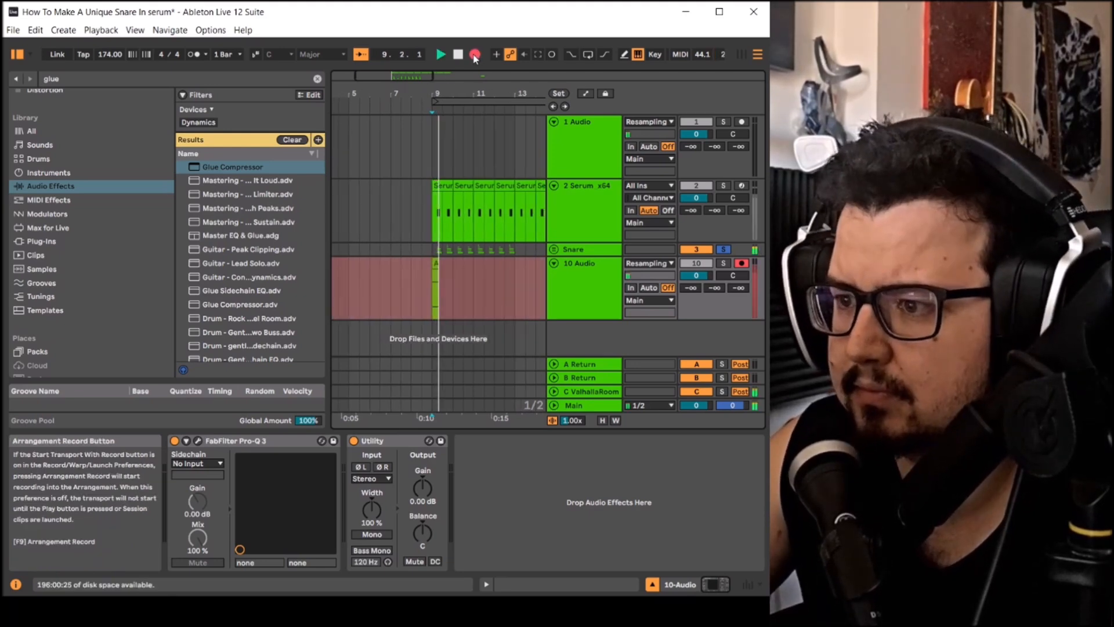
{"action": "key", "text": "space"}
Step: Trim the recorded clip on the 10 Audio track to the single snare hit starting at 9.2
{"action": "scroll", "coordinate": [430, 276], "scroll_direction": "up", "scroll_amount": 4}
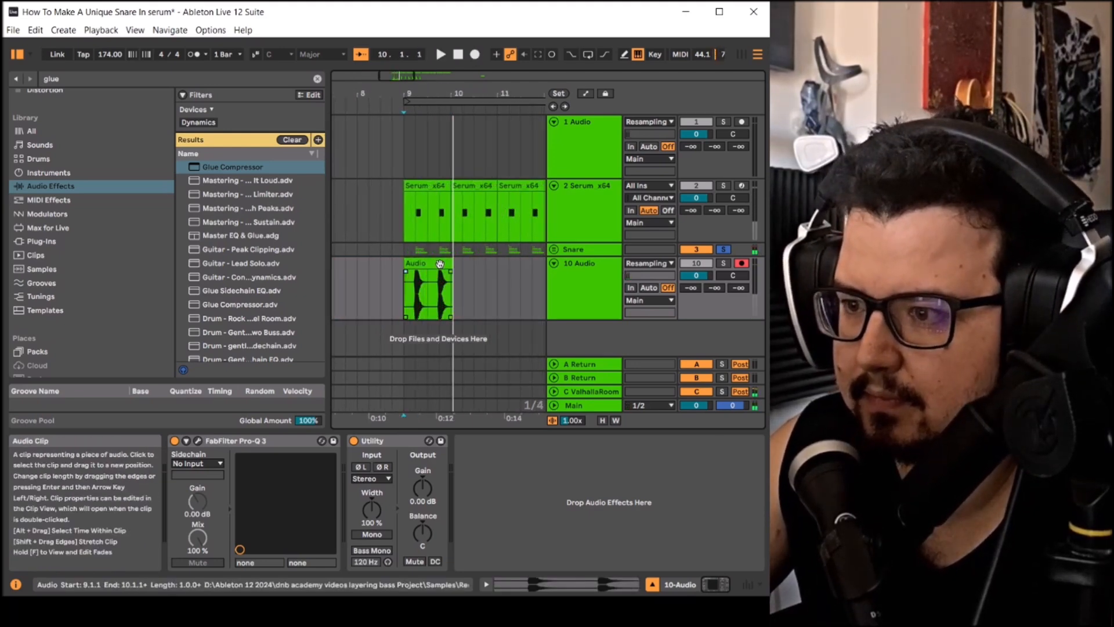
{"action": "left_click_drag", "start_coordinate": [452, 264], "coordinate": [428, 265]}
{"action": "scroll", "coordinate": [405, 276], "scroll_direction": "up", "scroll_amount": 4}
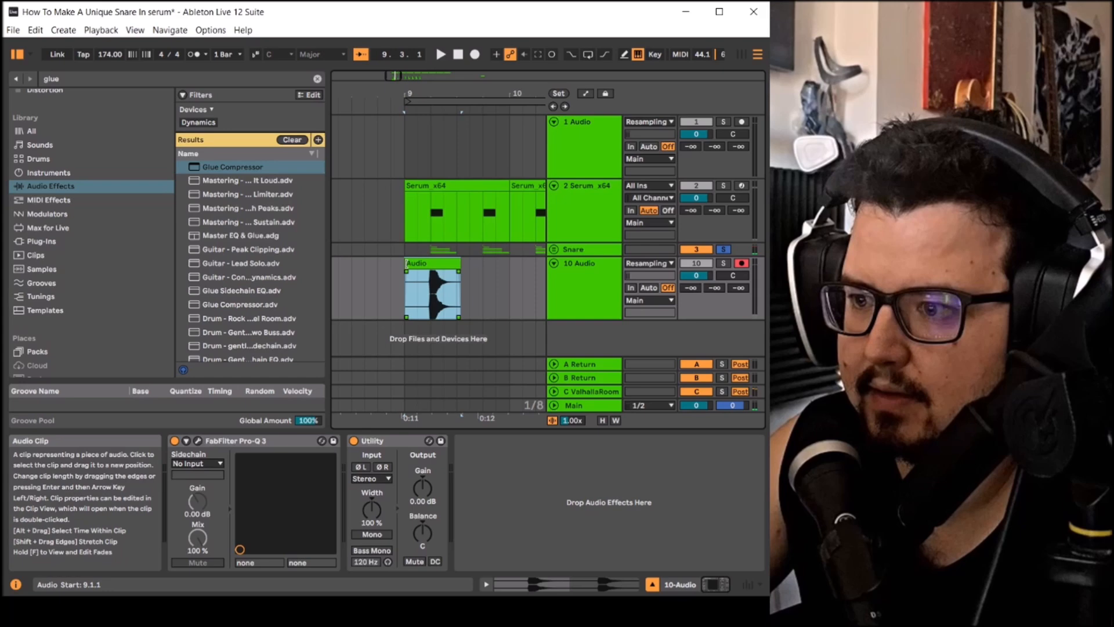
{"action": "scroll", "coordinate": [431, 268], "scroll_direction": "up", "scroll_amount": 3}
{"action": "left_click", "coordinate": [437, 275]}
Step: Mute and unsolo the Snare group, and add a long fade-out to the resampled clip on the 10 Audio track
{"action": "left_click", "coordinate": [695, 249]}
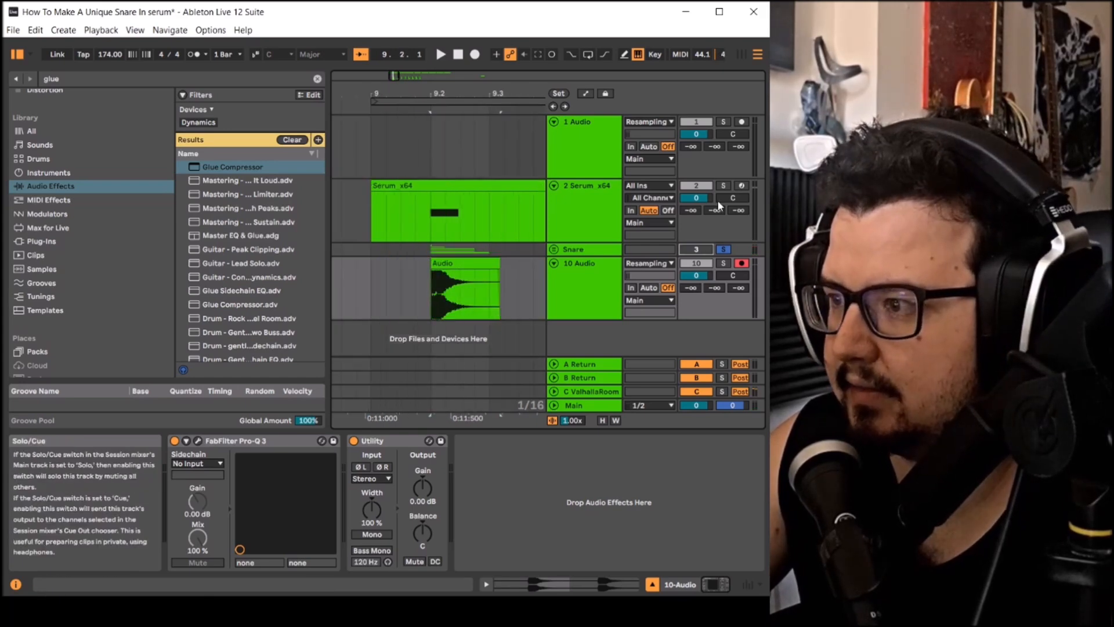
{"action": "left_click", "coordinate": [724, 249]}
{"action": "left_click", "coordinate": [448, 290]}
{"action": "left_click_drag", "start_coordinate": [497, 271], "coordinate": [352, 302]}
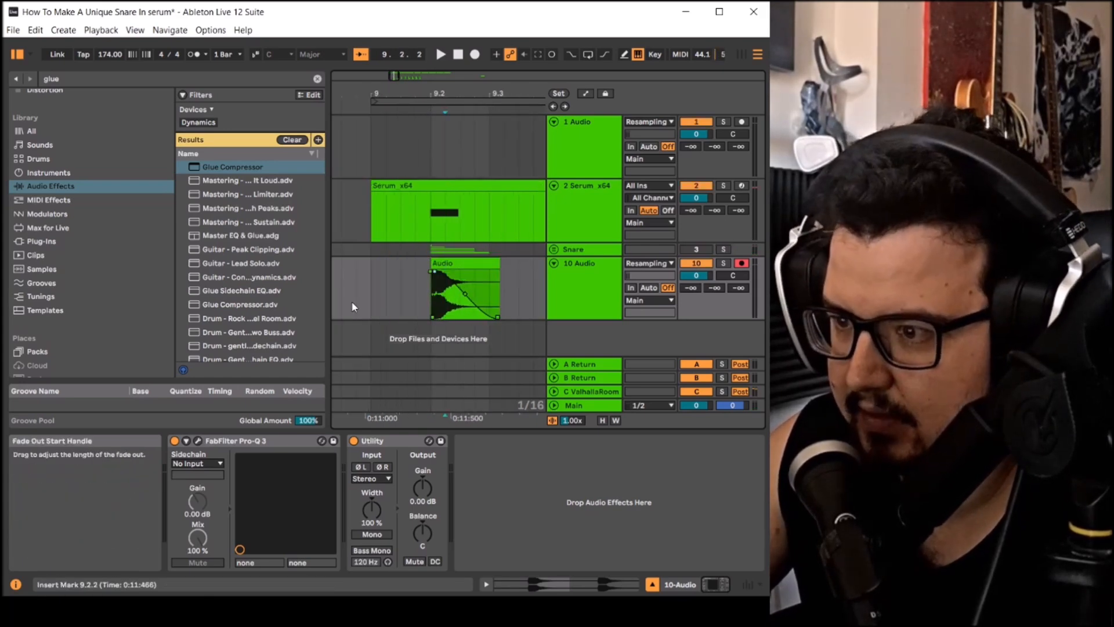
{"action": "scroll", "coordinate": [434, 283], "scroll_direction": "up", "scroll_amount": 4}
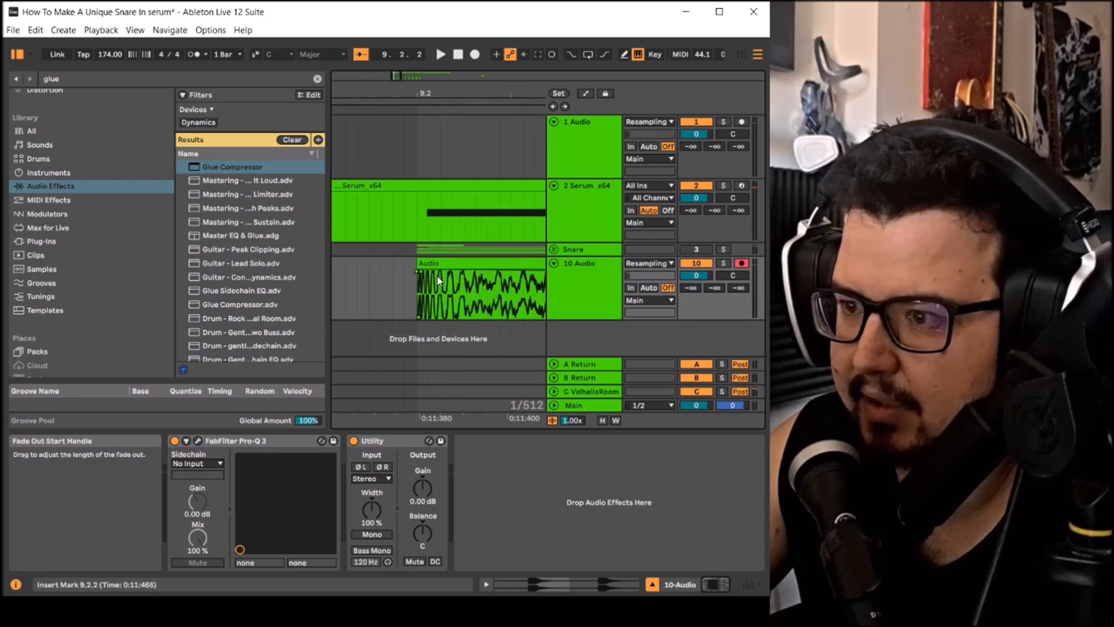
Step: Audition the resampled snare clip at 9.2 on the 10 Audio track
{"action": "scroll", "coordinate": [411, 300], "scroll_direction": "down", "scroll_amount": 4}
{"action": "left_click", "coordinate": [430, 253]}
{"action": "left_click", "coordinate": [433, 264]}
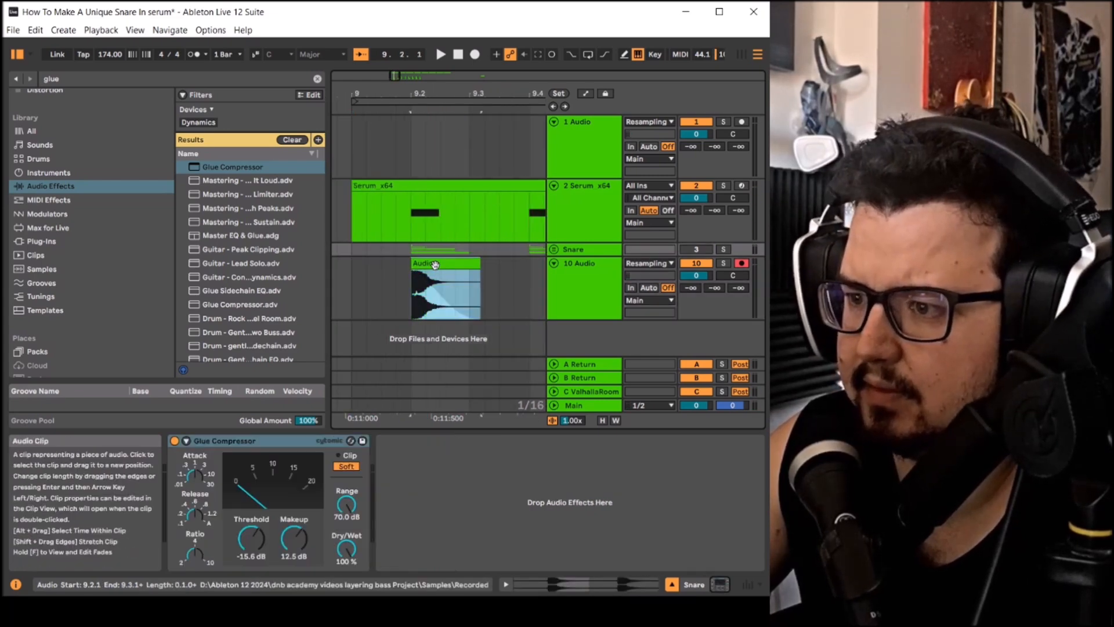
{"action": "key", "text": "space"}
{"action": "key", "text": "space"}
{"action": "left_click", "coordinate": [407, 299]}
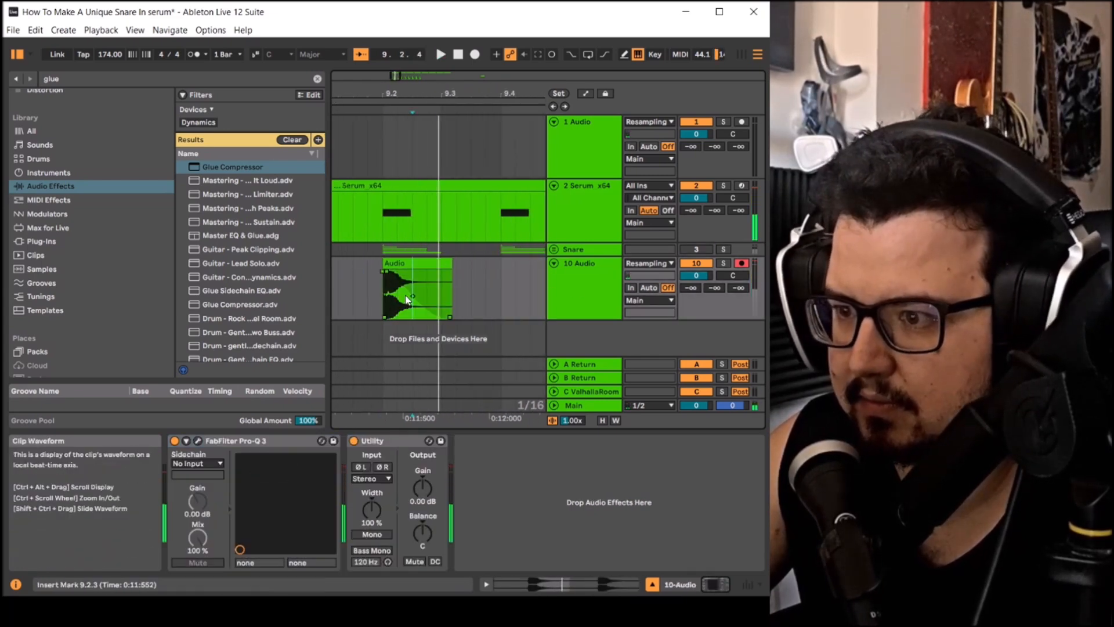
Step: Retune the high shelf in the 10 Audio track's Pro-Q 3 to about 1056 Hz and +3.4 dB during playback
{"action": "left_click", "coordinate": [421, 264]}
{"action": "key", "text": "space"}
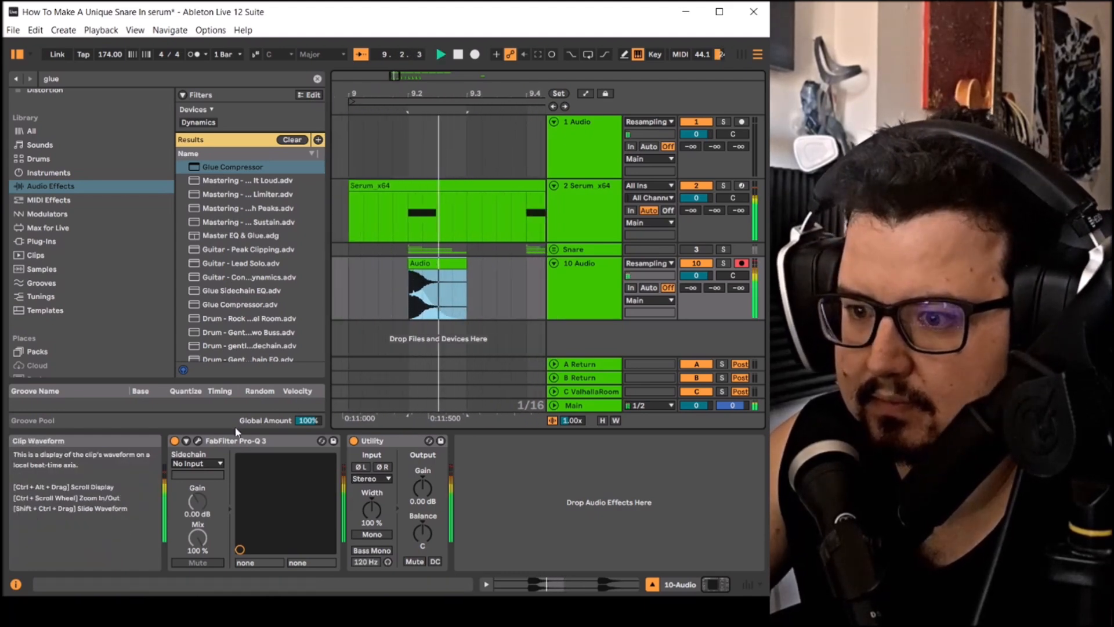
{"action": "left_click", "coordinate": [198, 440]}
{"action": "key", "text": "space"}
{"action": "left_click", "coordinate": [346, 200]}
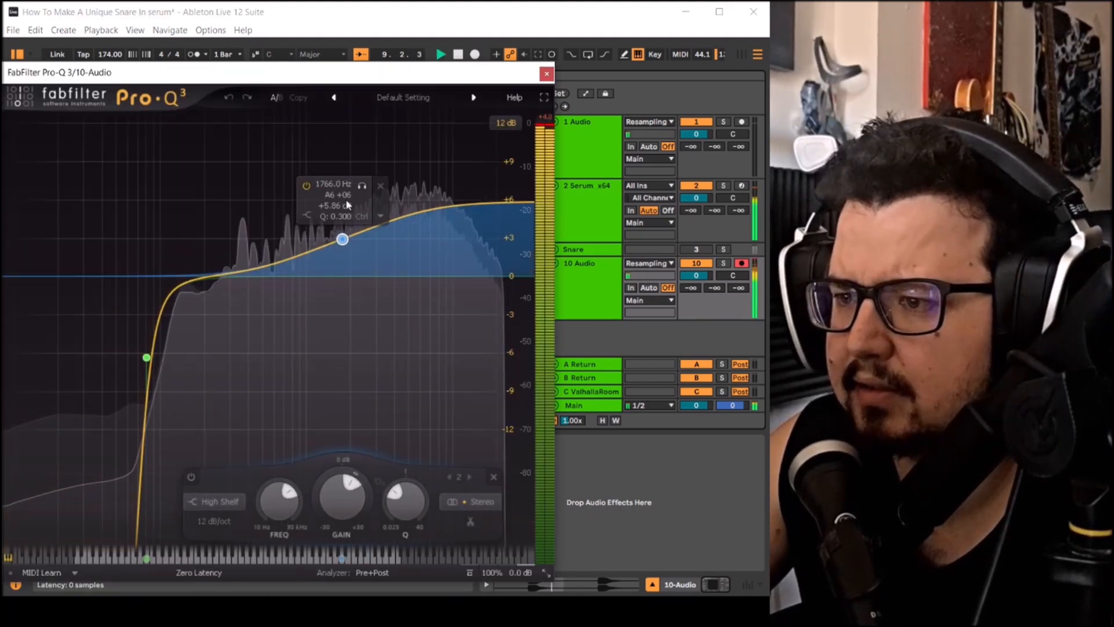
{"action": "left_click_drag", "start_coordinate": [346, 200], "coordinate": [314, 234]}
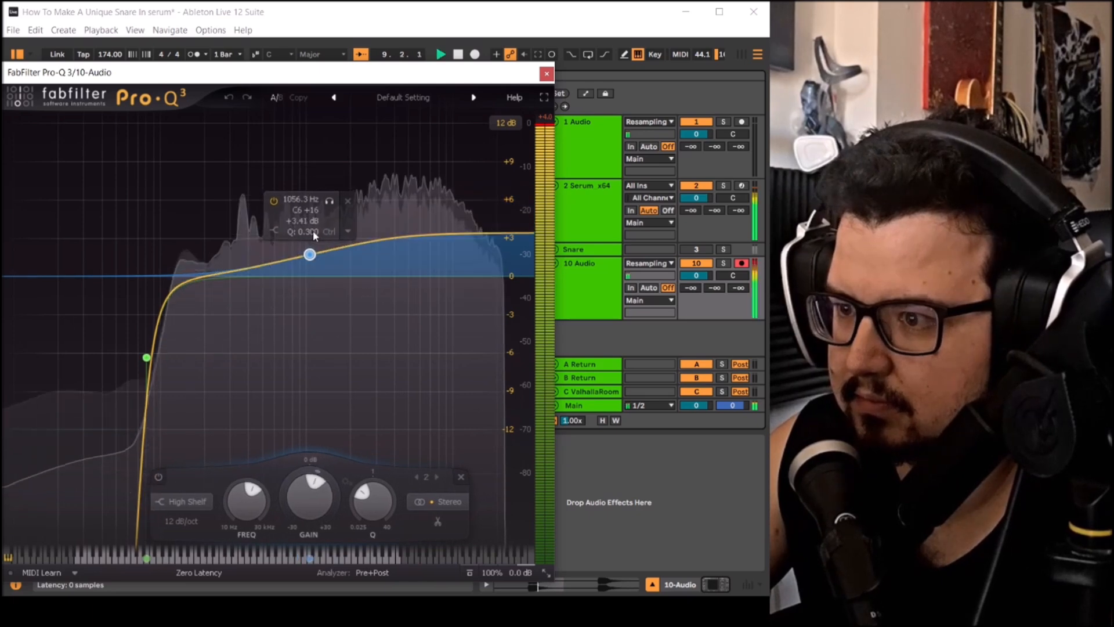
{"action": "key", "text": "space"}
{"action": "left_click", "coordinate": [546, 74]}
Step: Audition the equalized snare clip on the 10 Audio track several times
{"action": "left_click", "coordinate": [395, 300]}
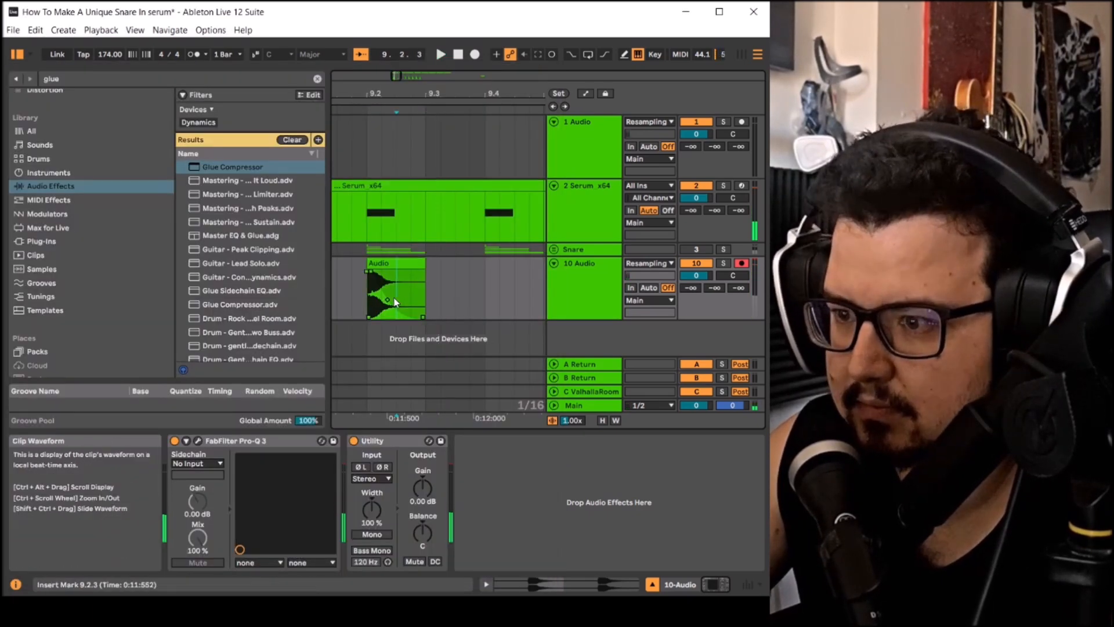
{"action": "left_click", "coordinate": [387, 260]}
{"action": "key", "text": "space"}
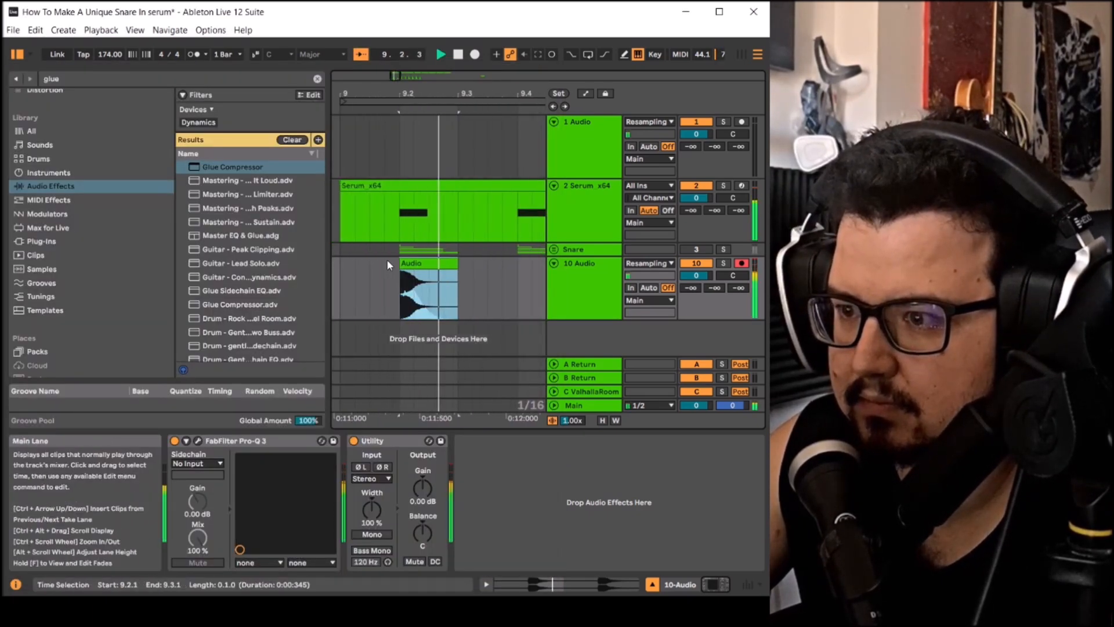
{"action": "key", "text": "space"}
{"action": "key", "text": "space"}
{"action": "key", "text": "space"}
{"action": "scroll", "coordinate": [391, 266], "scroll_direction": "up", "scroll_amount": 5}
{"action": "scroll", "coordinate": [395, 271], "scroll_direction": "down", "scroll_amount": 5}
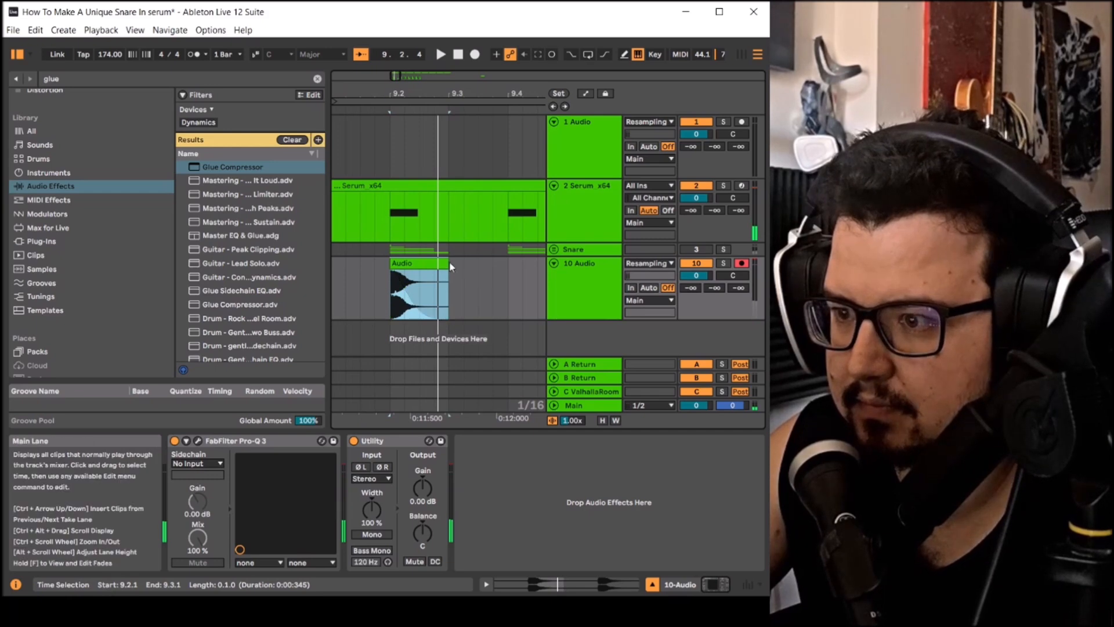
Step: Shorten the resampled snare clip on 10 Audio so it ends at 9.2.4, and audition it
{"action": "left_click_drag", "start_coordinate": [448, 264], "coordinate": [434, 264]}
{"action": "key", "text": "space"}
{"action": "key", "text": "space"}
{"action": "key", "text": "space"}
{"action": "key", "text": "space"}
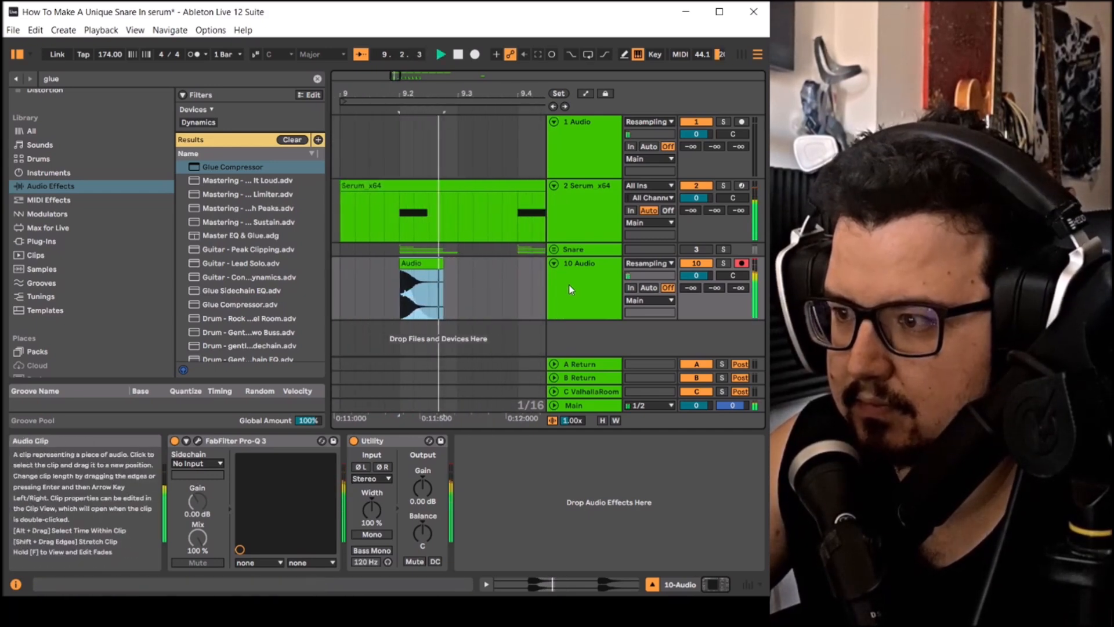
Step: Find the Slap plug-in by searching for "slap" and load it on the 10 Audio track after Utility
{"action": "left_click", "coordinate": [569, 287]}
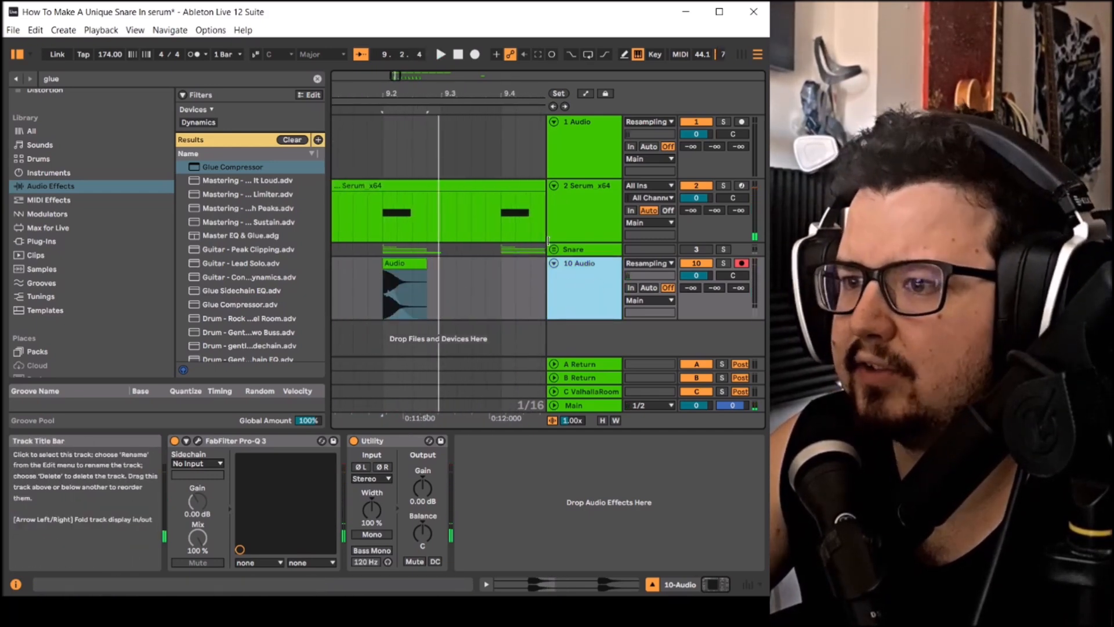
{"action": "left_click", "coordinate": [317, 79]}
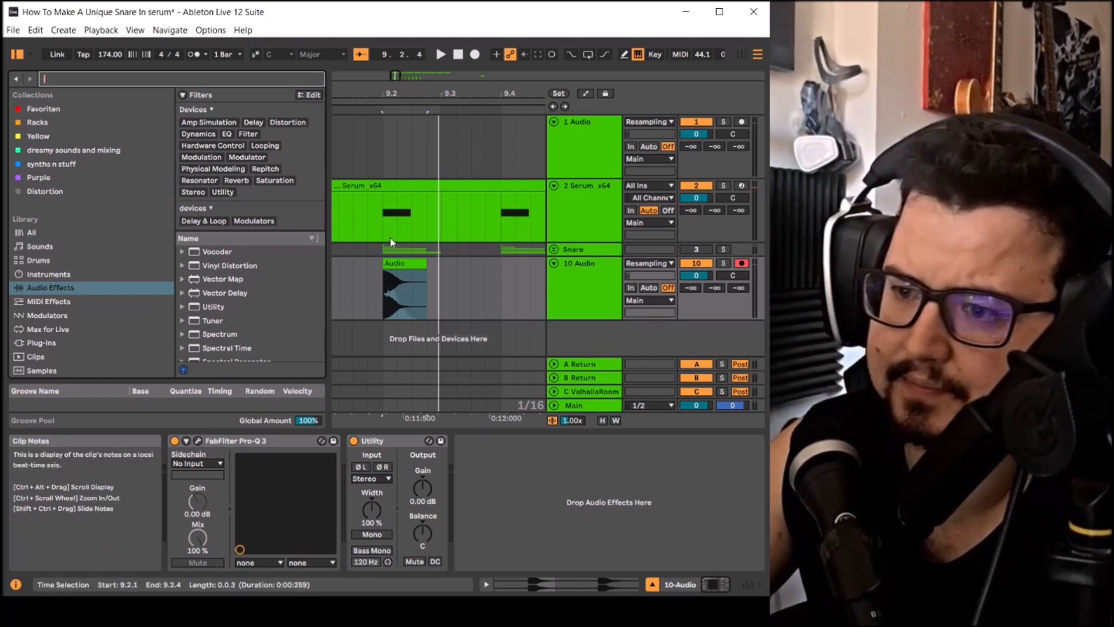
{"action": "left_click", "coordinate": [406, 262]}
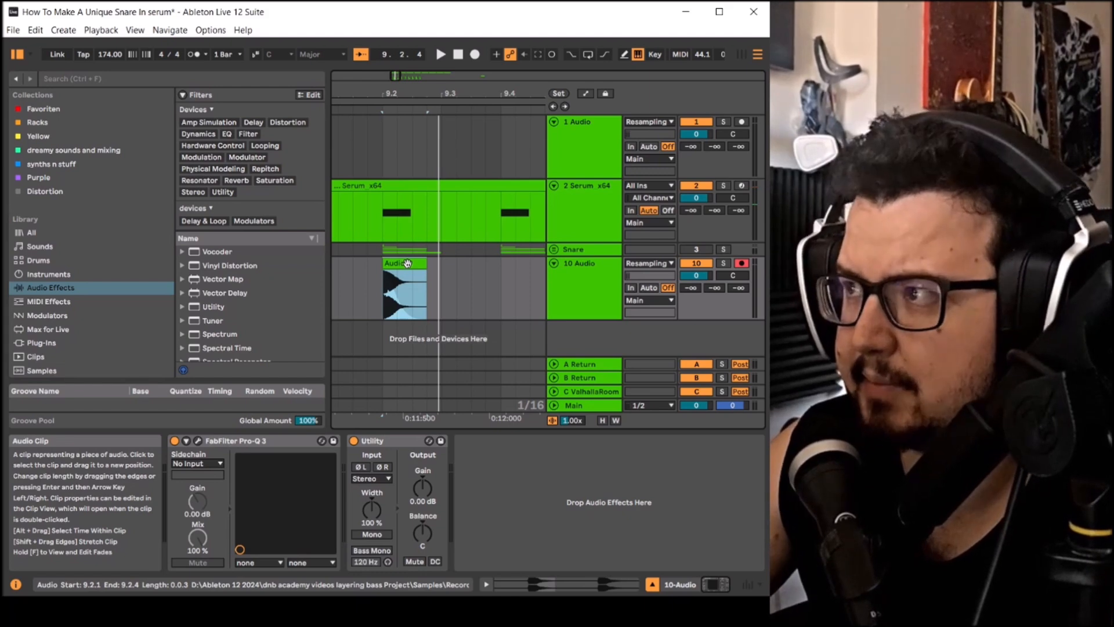
{"action": "left_click", "coordinate": [574, 295]}
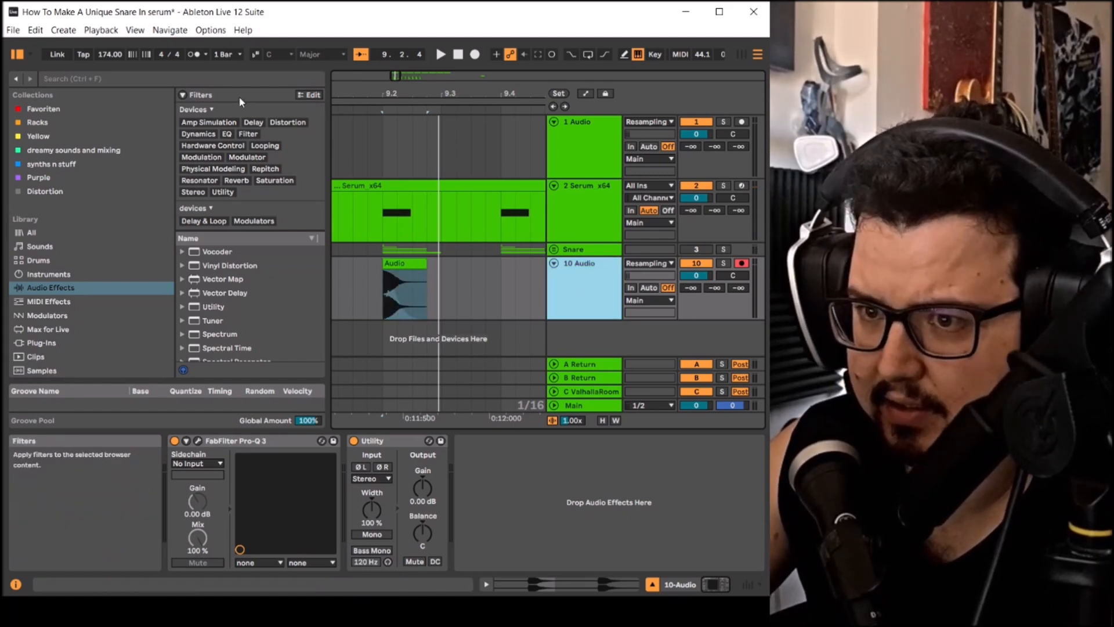
{"action": "key", "text": "ctrl+f"}
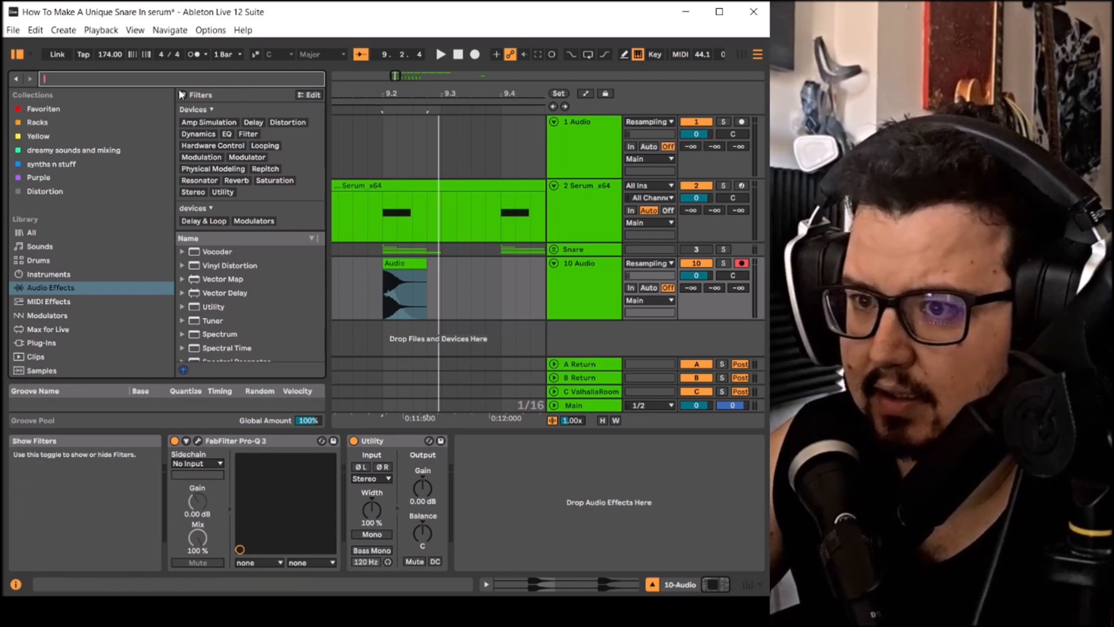
{"action": "type", "text": "slap"}
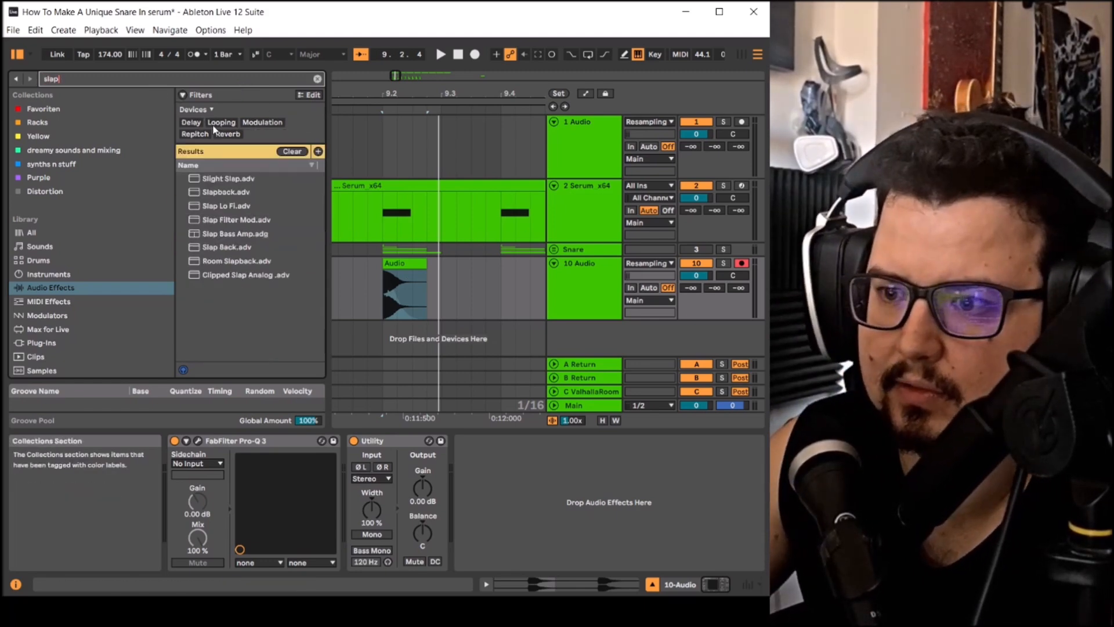
{"action": "left_click", "coordinate": [75, 343]}
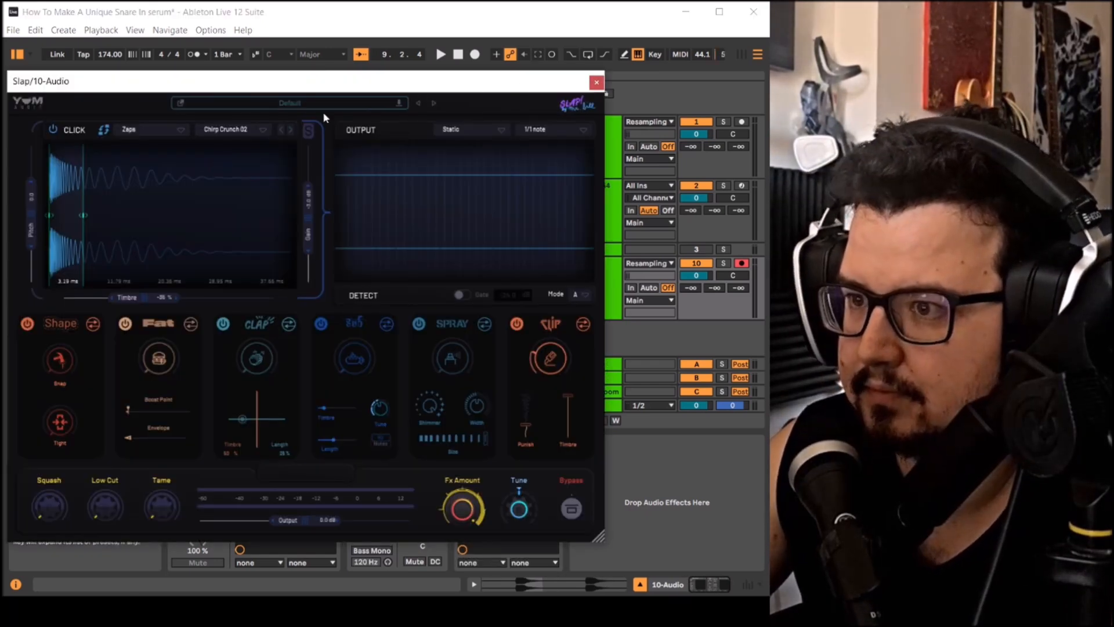
{"action": "left_click_drag", "start_coordinate": [316, 81], "coordinate": [348, 14]}
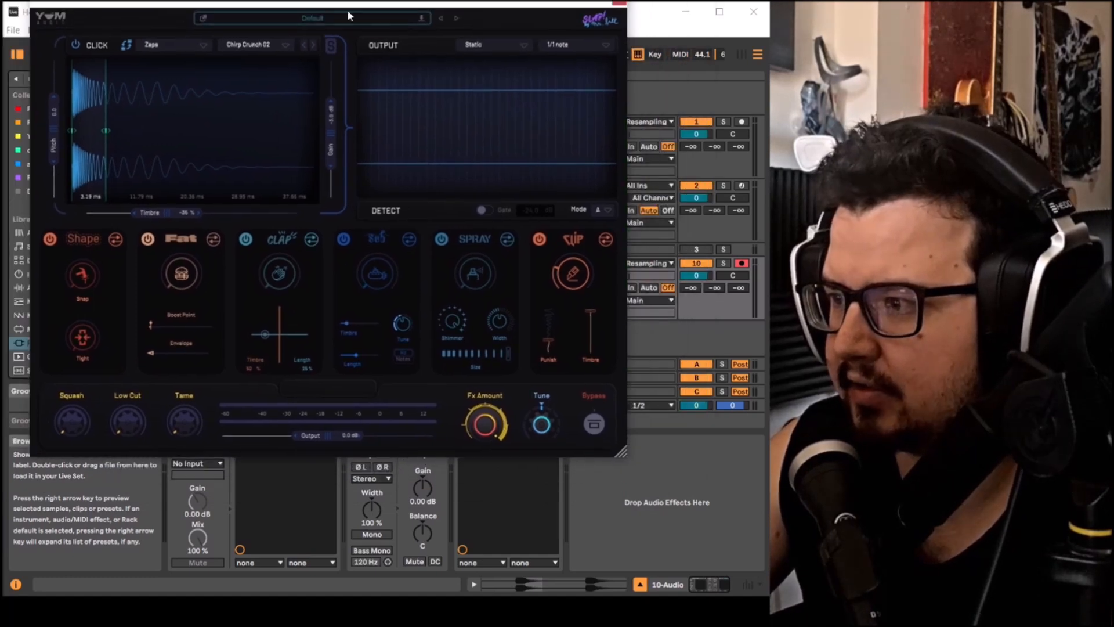
Step: Solo the 10 Audio track, and in Slap choose the Instant Click 02 click sample and raise the Clap amount
{"action": "left_click", "coordinate": [724, 262]}
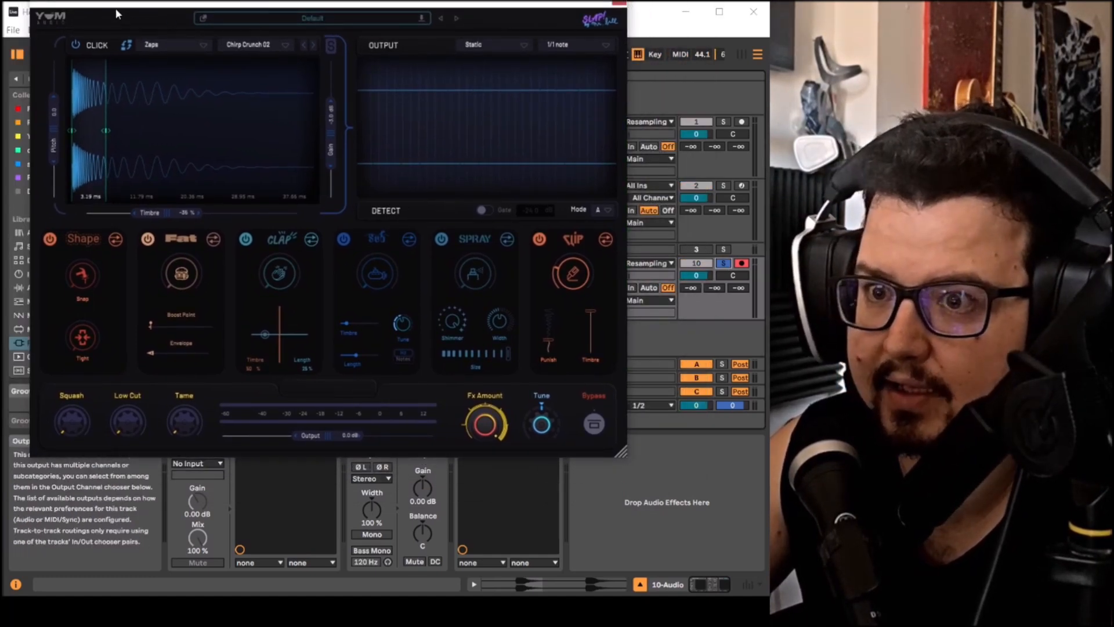
{"action": "left_click_drag", "start_coordinate": [116, 8], "coordinate": [495, 88]}
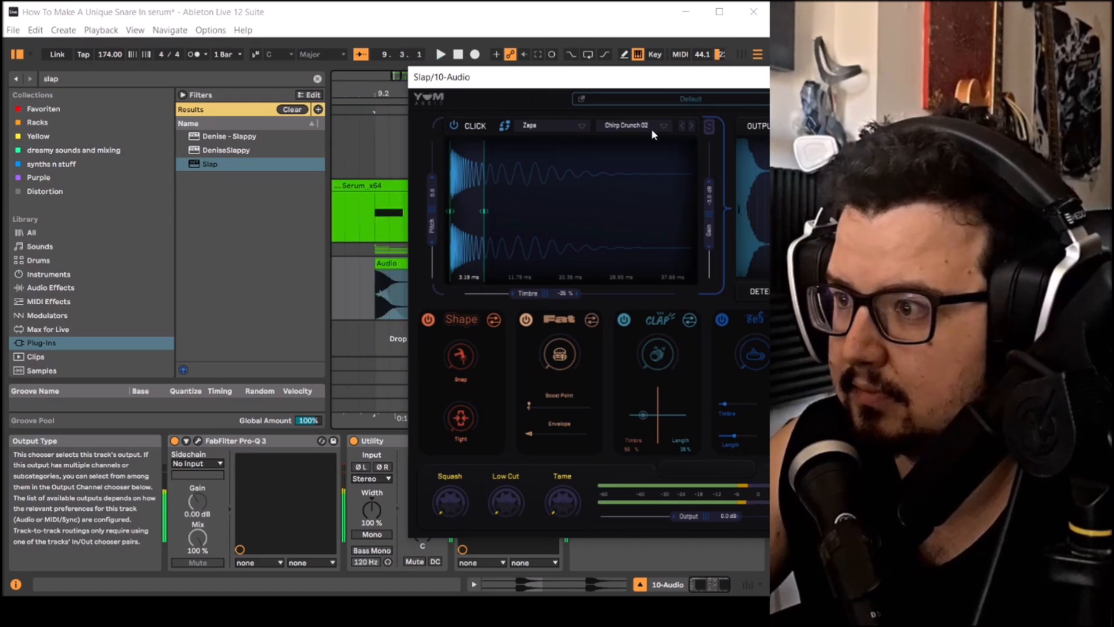
{"action": "left_click", "coordinate": [692, 125]}
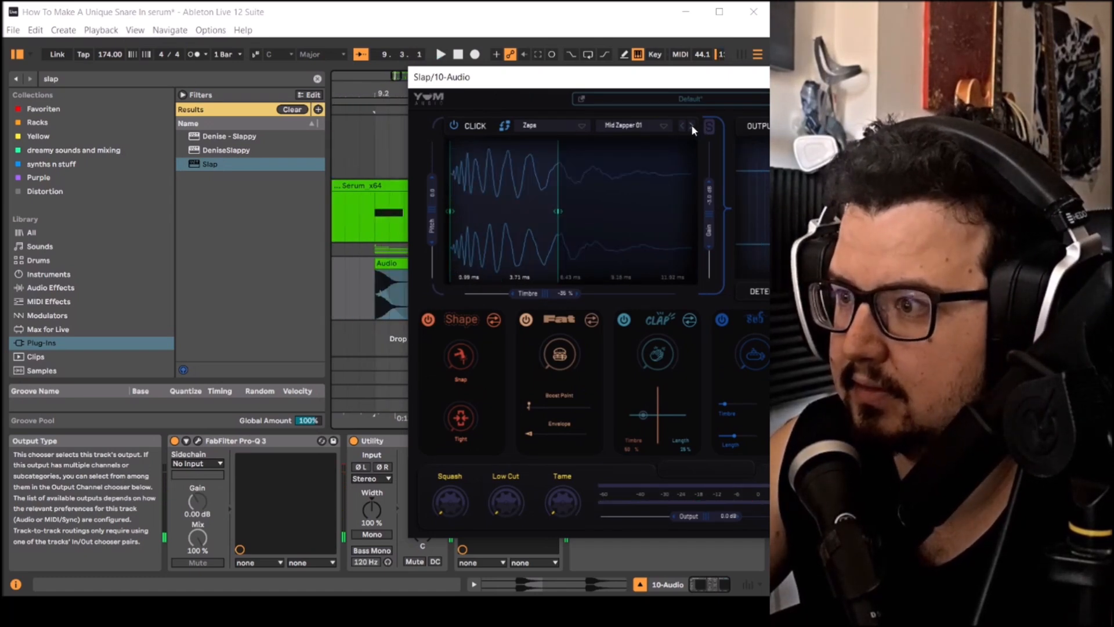
{"action": "left_click", "coordinate": [681, 124]}
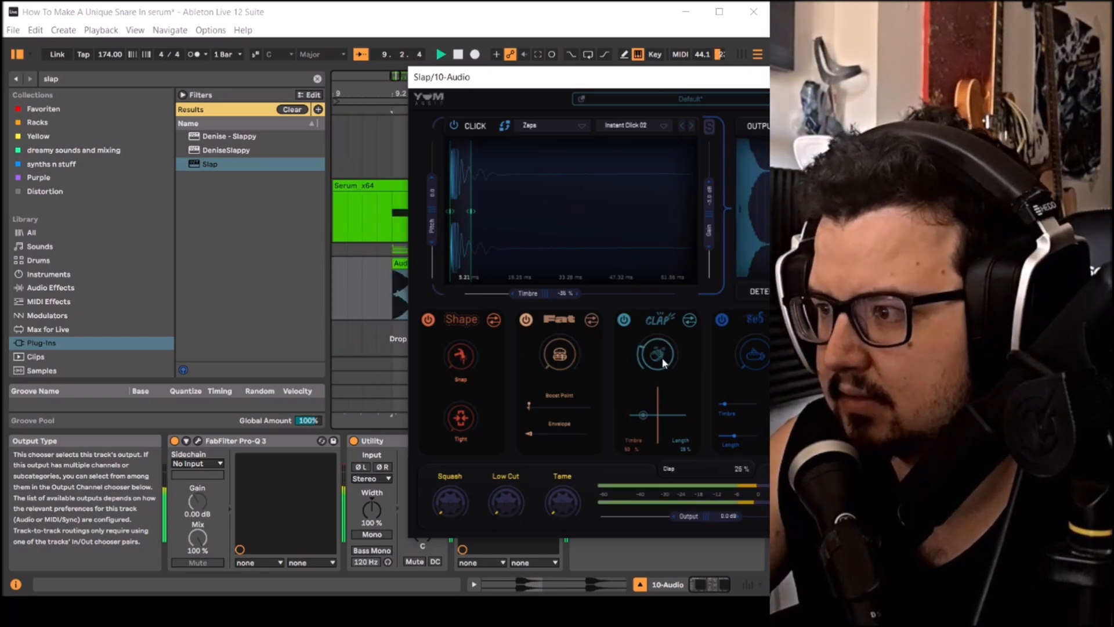
{"action": "key", "text": "space"}
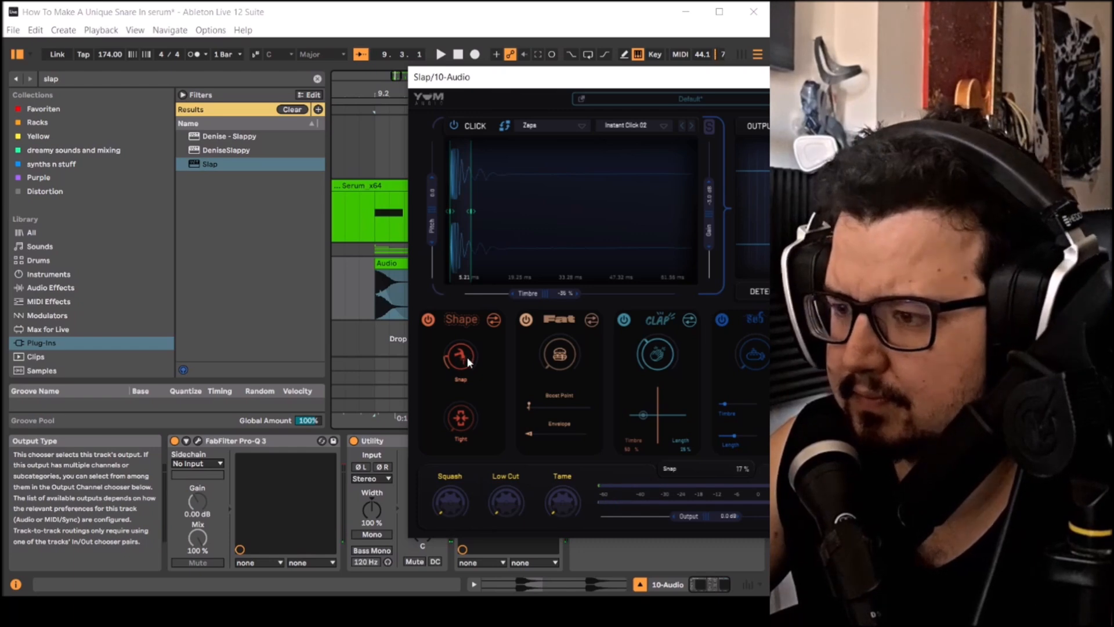
Step: Raise the Snap amount in Slap's Shape section while auditioning the snare
{"action": "key", "text": "space"}
{"action": "left_click_drag", "start_coordinate": [467, 356], "coordinate": [462, 333]}
{"action": "key", "text": "space"}
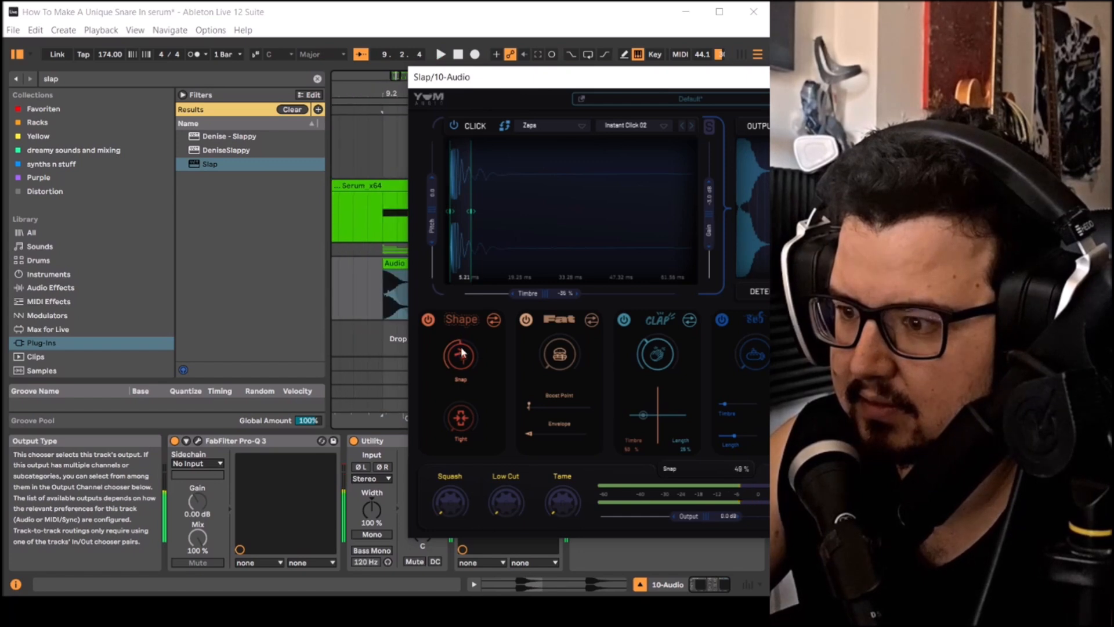
Step: Raise the Tight amount in Slap's Shape section, close the plug-in window, and audition the processed snare
{"action": "key", "text": "space"}
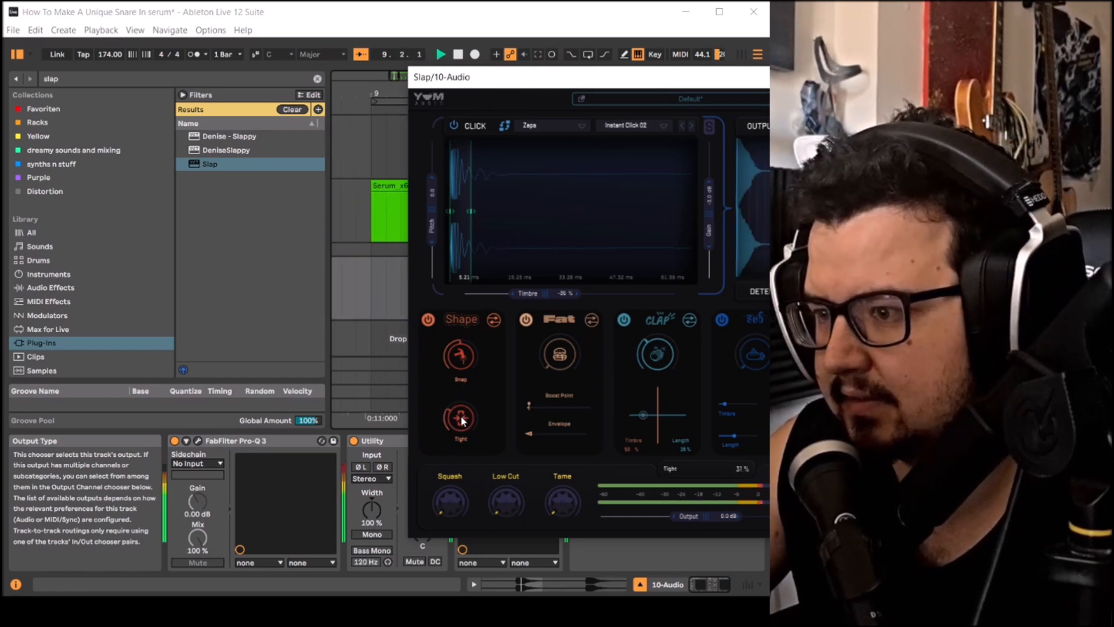
{"action": "left_click_drag", "start_coordinate": [463, 414], "coordinate": [463, 399]}
{"action": "key", "text": "space"}
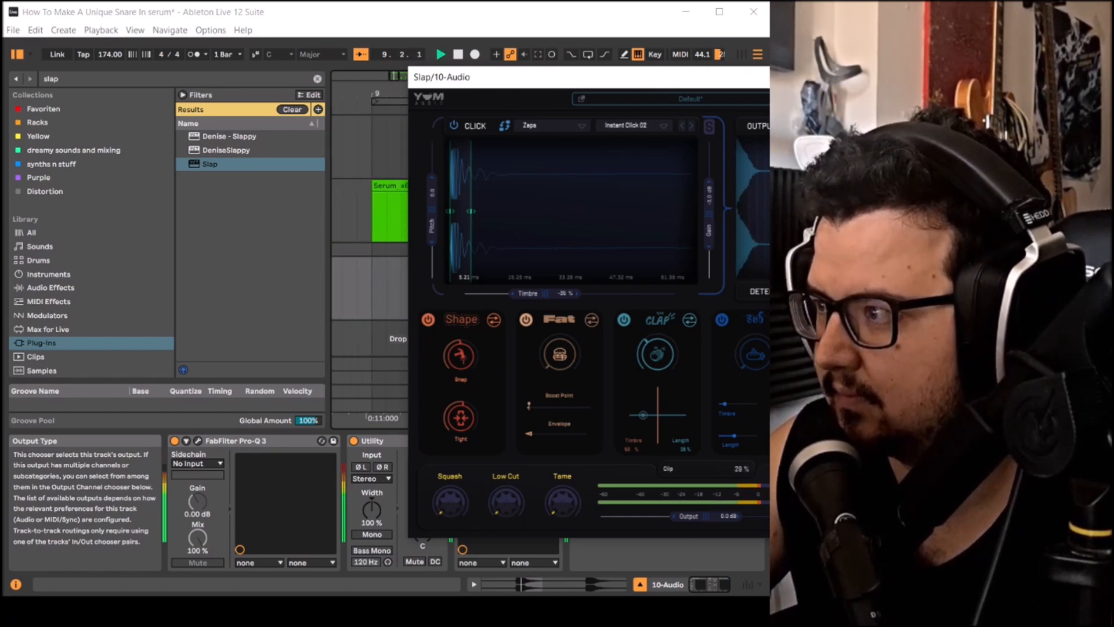
{"action": "left_click", "coordinate": [956, 76]}
{"action": "key", "text": "space"}
{"action": "left_click", "coordinate": [583, 270]}
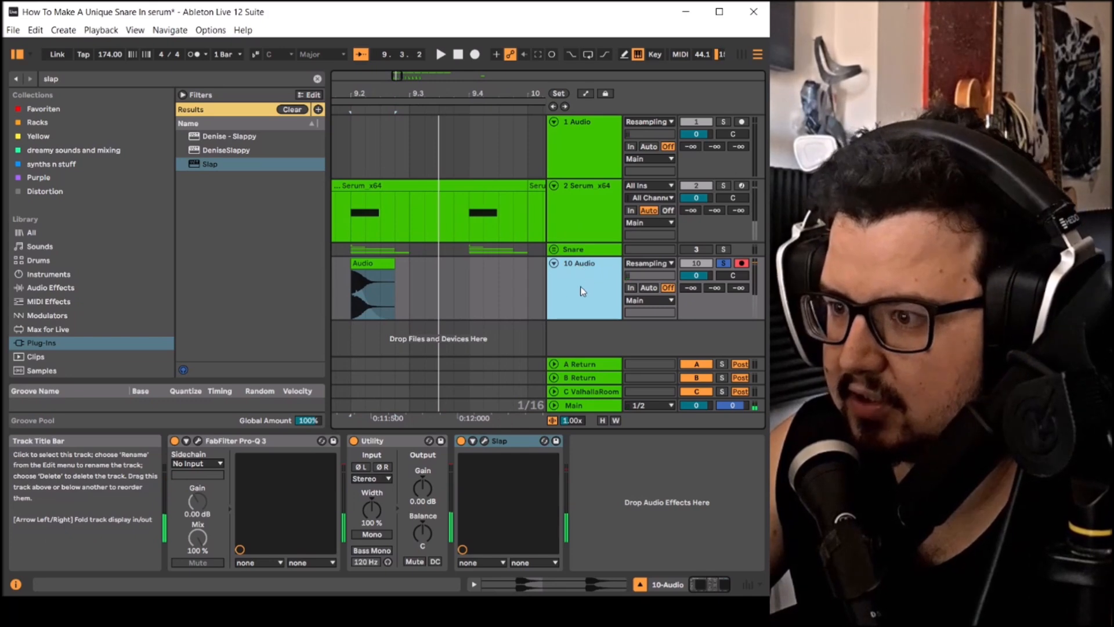
{"action": "key", "text": "space"}
Step: Clear the browser search and look through the user folders for drum and sound design samples
{"action": "left_click", "coordinate": [292, 109]}
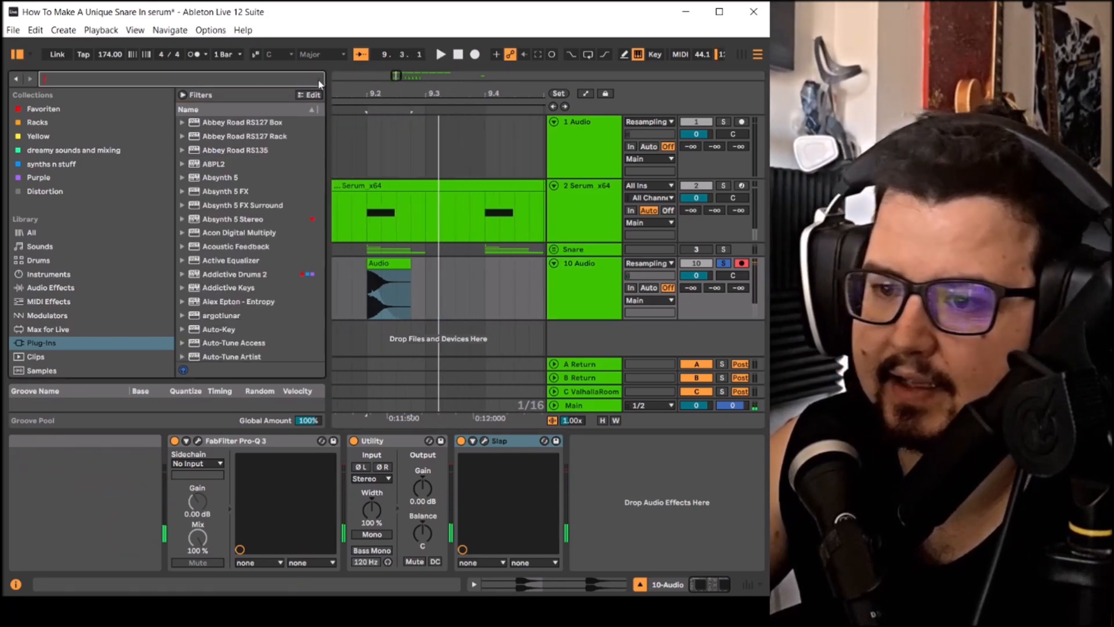
{"action": "scroll", "coordinate": [244, 139], "scroll_direction": "down", "scroll_amount": 3}
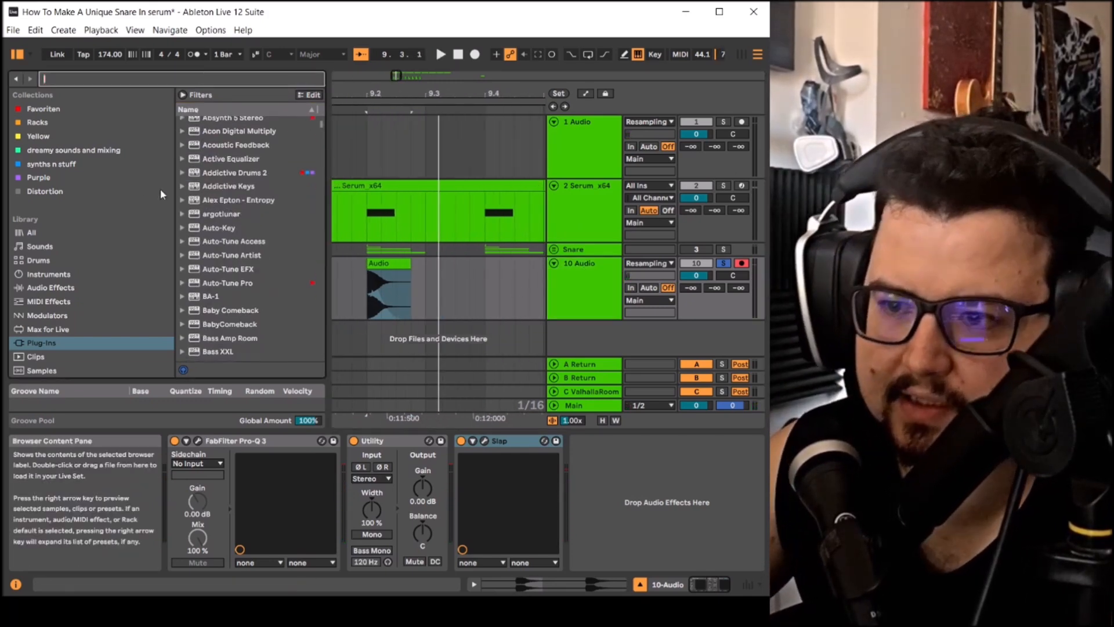
{"action": "scroll", "coordinate": [89, 268], "scroll_direction": "down", "scroll_amount": 6}
{"action": "scroll", "coordinate": [92, 274], "scroll_direction": "down", "scroll_amount": 12}
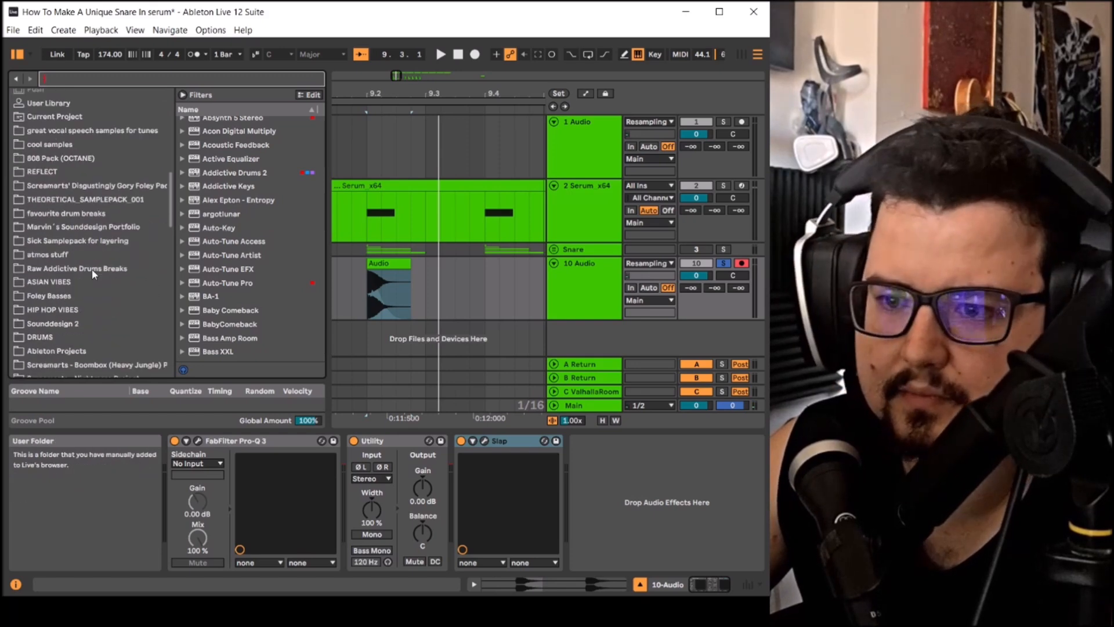
{"action": "scroll", "coordinate": [144, 265], "scroll_direction": "down", "scroll_amount": 5}
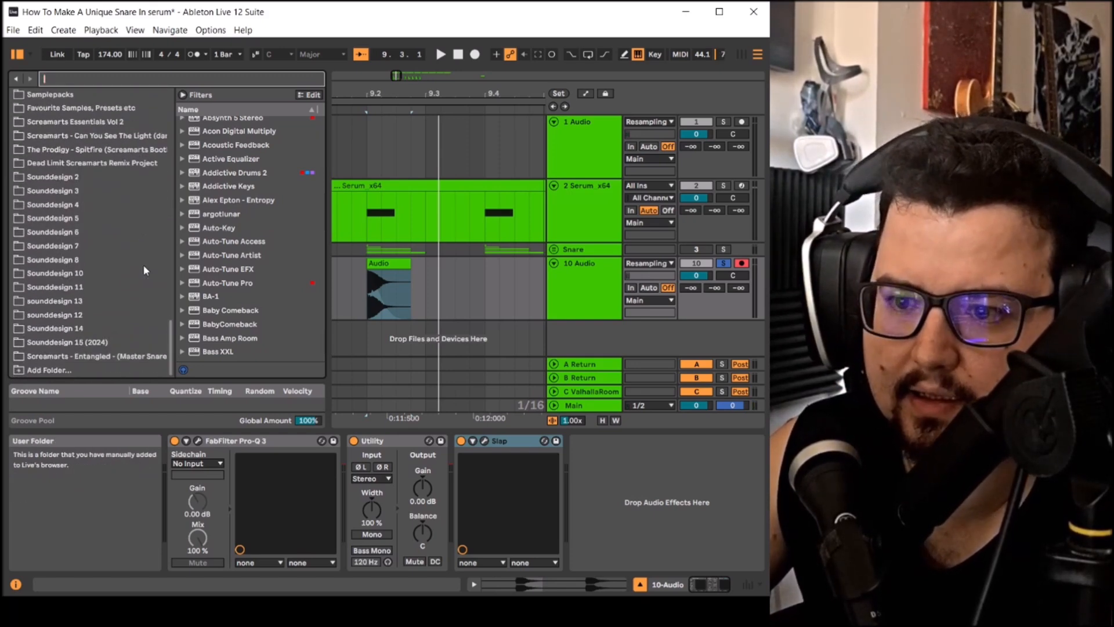
{"action": "scroll", "coordinate": [92, 218], "scroll_direction": "up", "scroll_amount": 5}
{"action": "scroll", "coordinate": [96, 224], "scroll_direction": "up", "scroll_amount": 2}
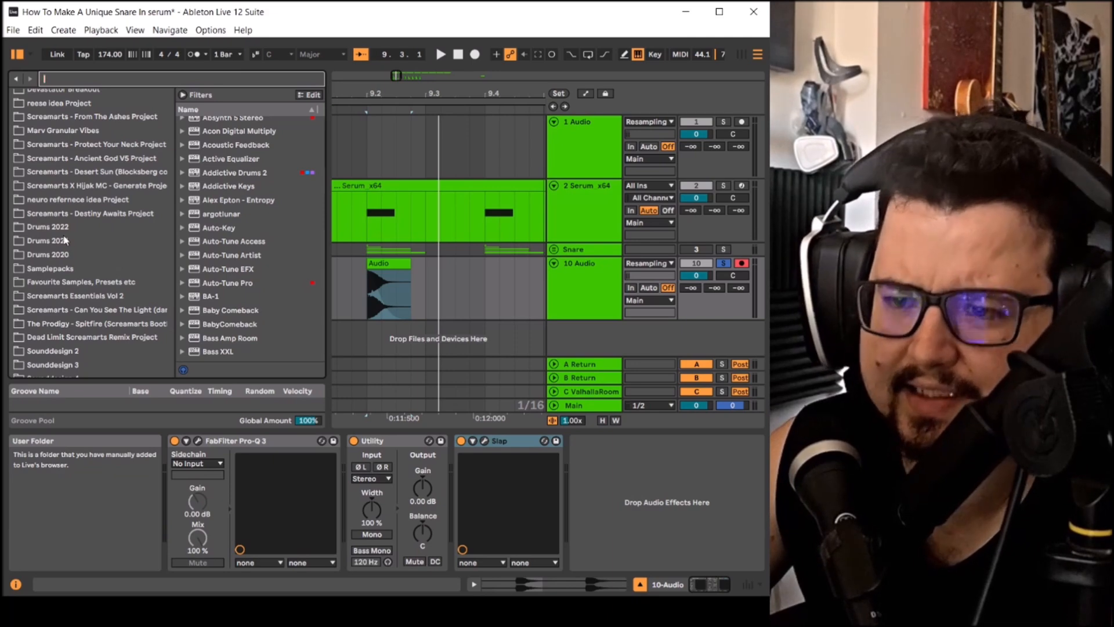
{"action": "scroll", "coordinate": [87, 235], "scroll_direction": "down", "scroll_amount": 10}
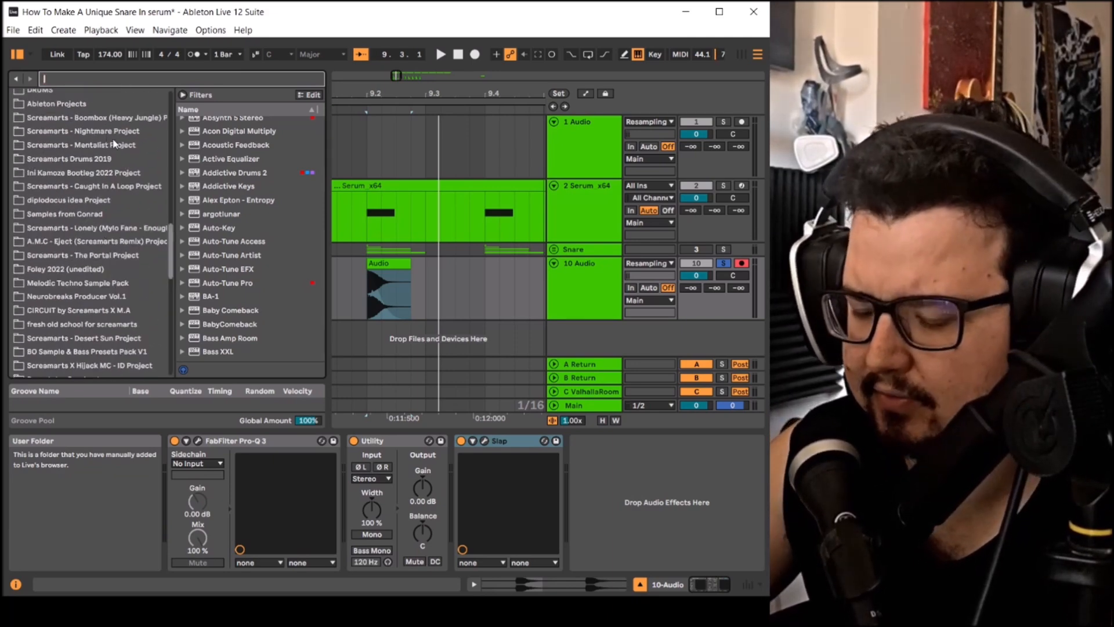
Step: Search the Sounddesign 14 folder for "snare" and preview the "taking names" drop snare sample
{"action": "type", "text": "are"}
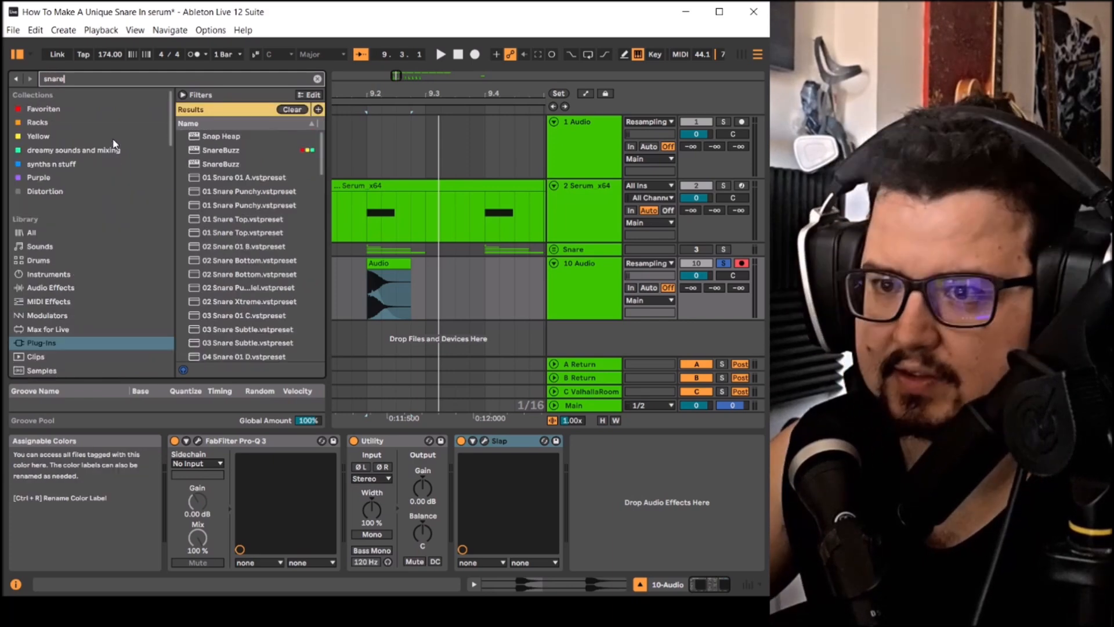
{"action": "scroll", "coordinate": [146, 132], "scroll_direction": "down", "scroll_amount": 15}
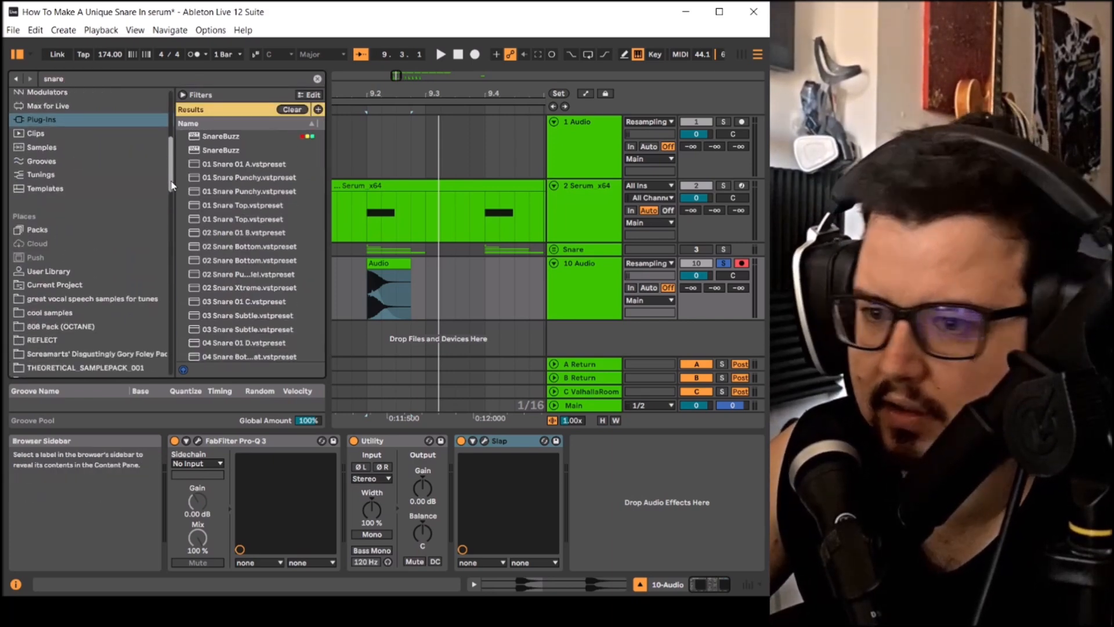
{"action": "scroll", "coordinate": [153, 307], "scroll_direction": "down", "scroll_amount": 10}
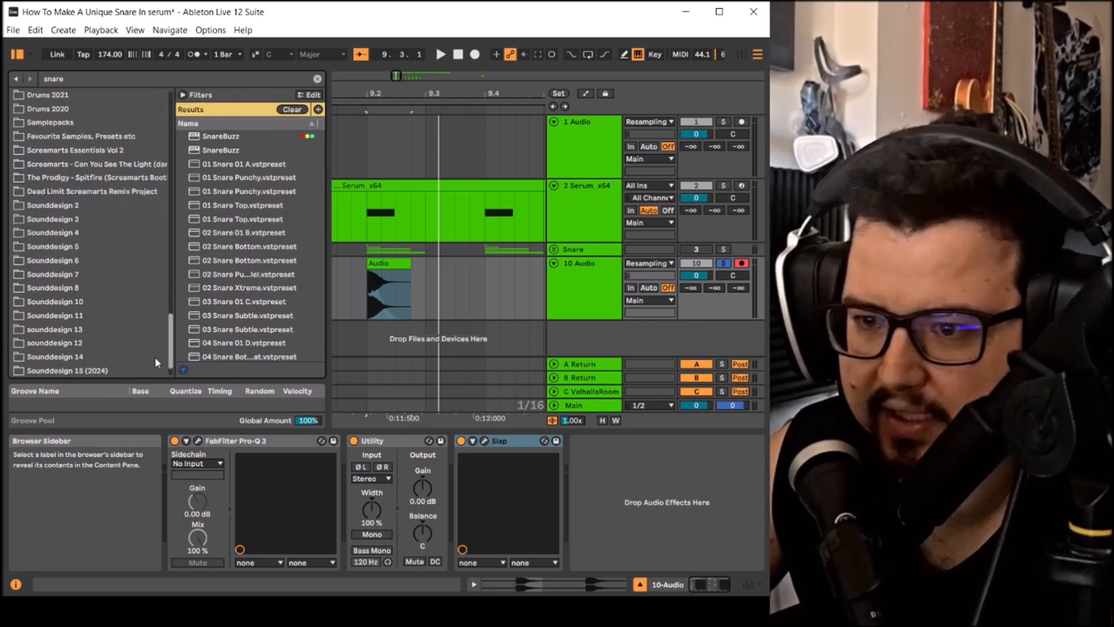
{"action": "left_click", "coordinate": [93, 329]}
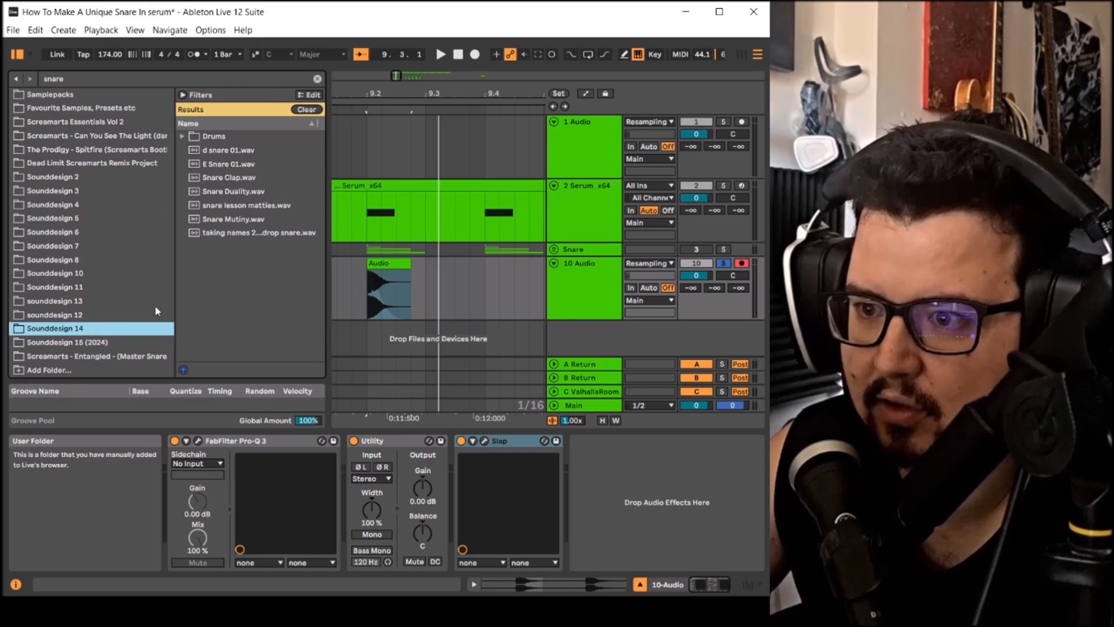
{"action": "left_click", "coordinate": [229, 234]}
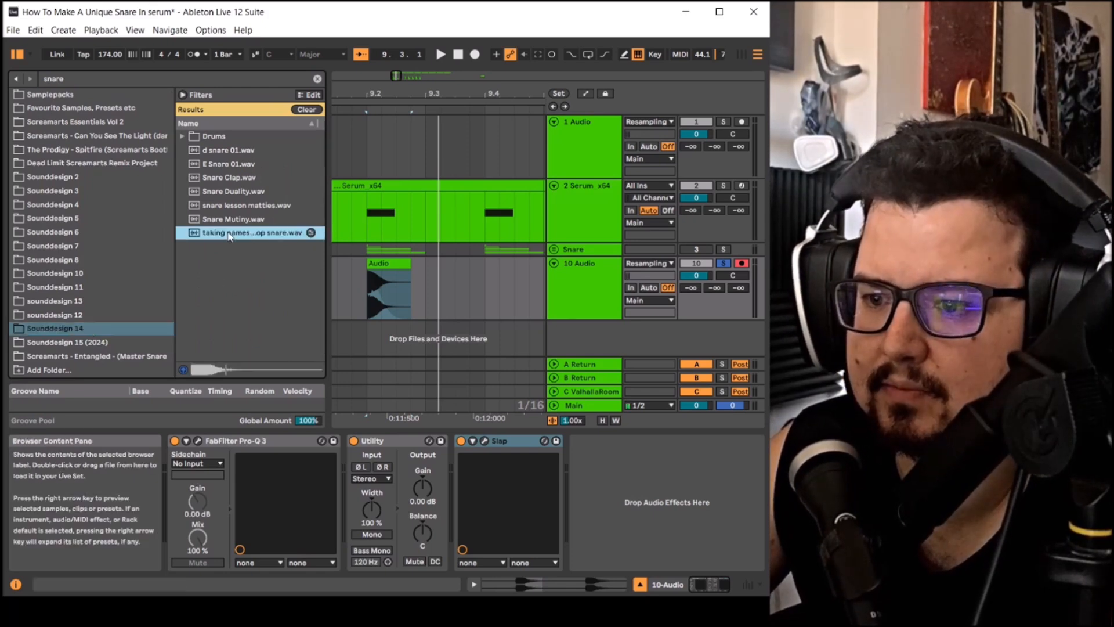
Step: Place the "taking names" 2nd drop snare sample on a new audio track at 9.2.1, beneath the resampled snare, and solo it
{"action": "mouse_move", "coordinate": [243, 237]}
{"action": "left_mouse_down"}
{"action": "mouse_move", "coordinate": [374, 342]}
{"action": "mouse_move", "coordinate": [376, 331]}
{"action": "left_mouse_up"}
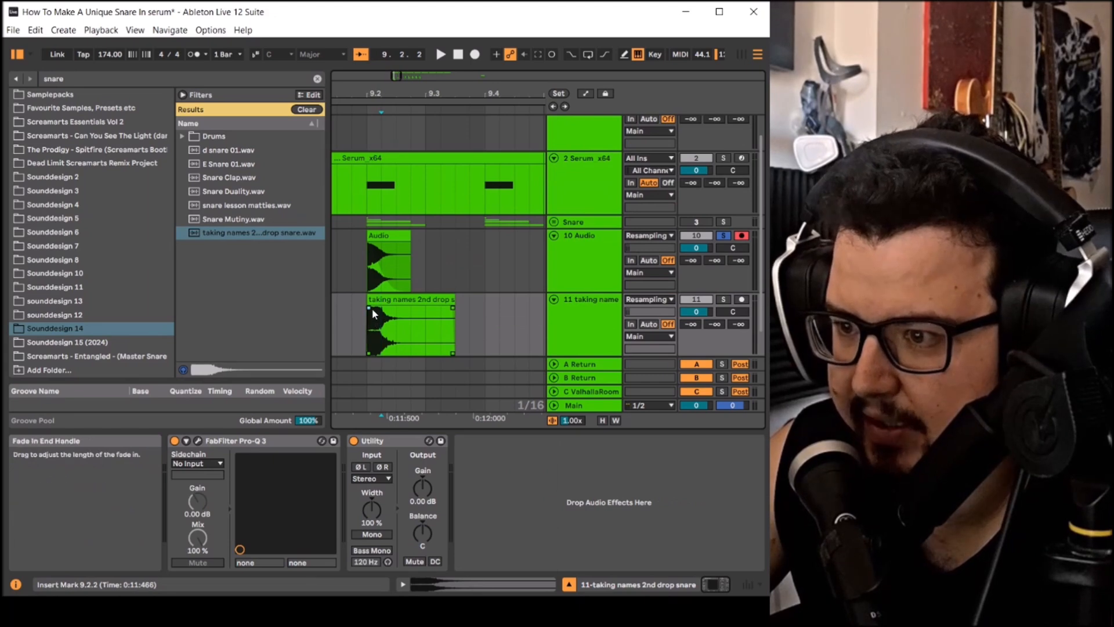
{"action": "left_click", "coordinate": [371, 309]}
{"action": "left_click", "coordinate": [633, 315]}
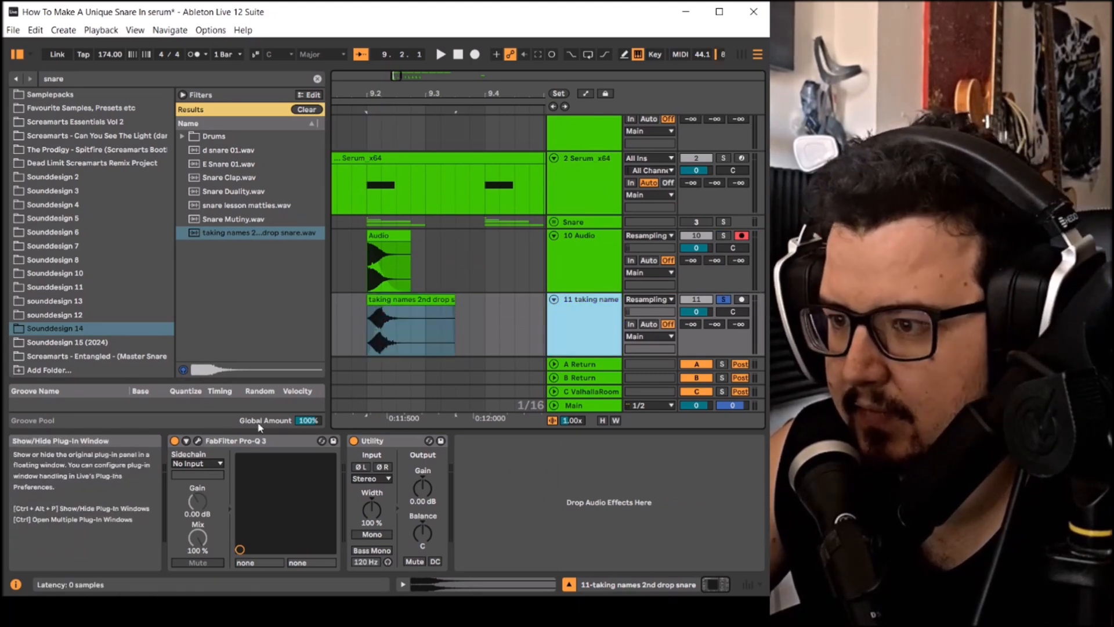
Step: Set the Pro-Q 3 low cut on the sample's track to about 825 Hz, audition it, unsolo the track, and close the plug-in window
{"action": "left_click", "coordinate": [198, 441]}
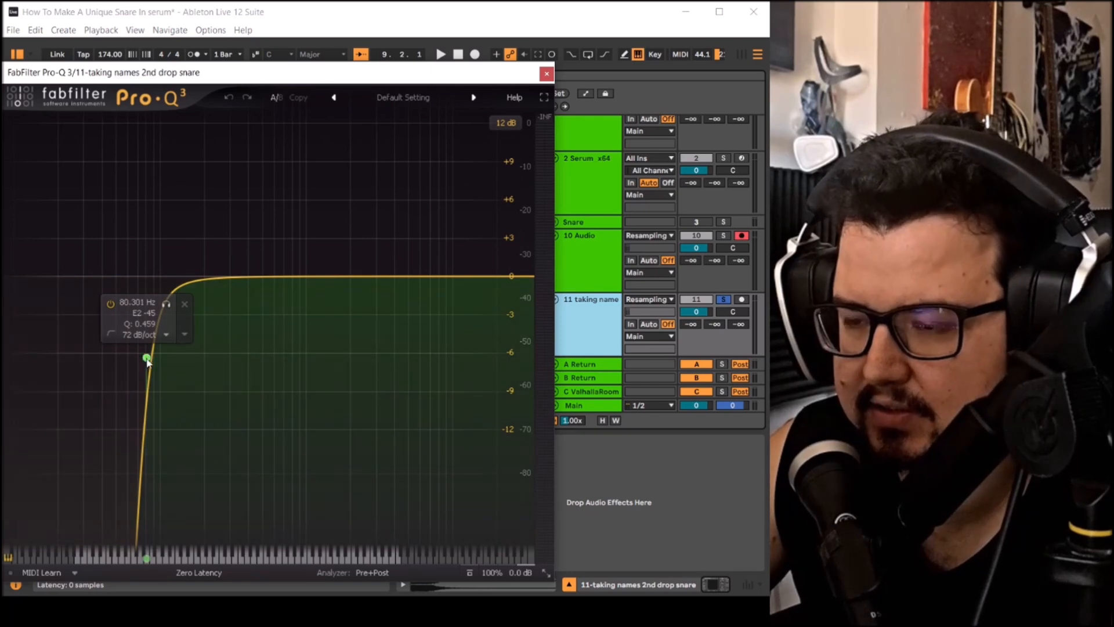
{"action": "left_click_drag", "start_coordinate": [145, 355], "coordinate": [294, 389]}
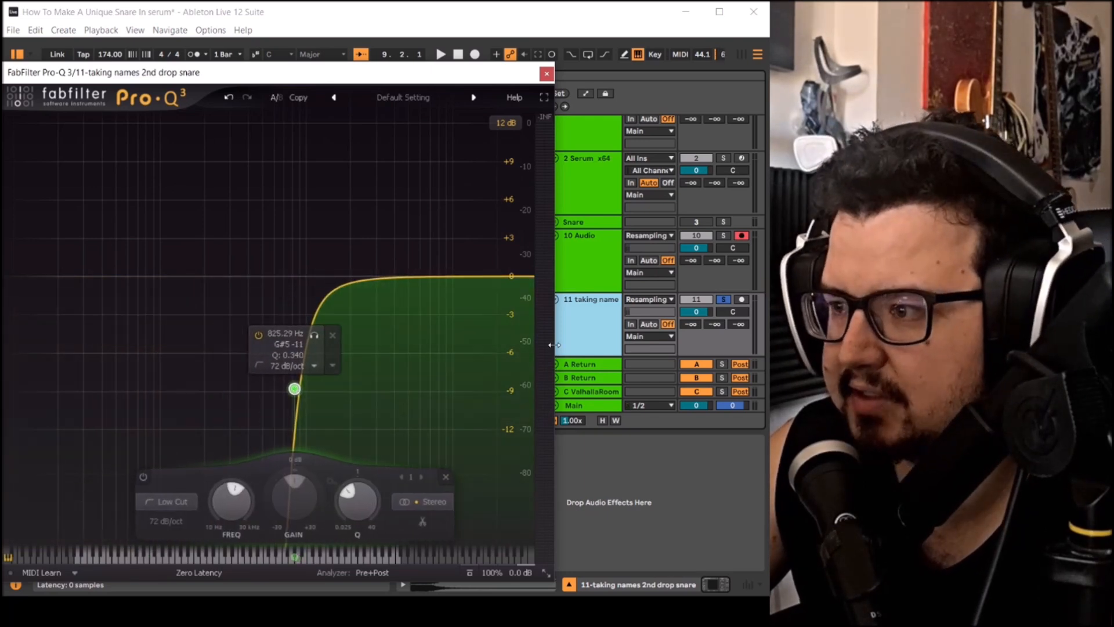
{"action": "key", "text": "space"}
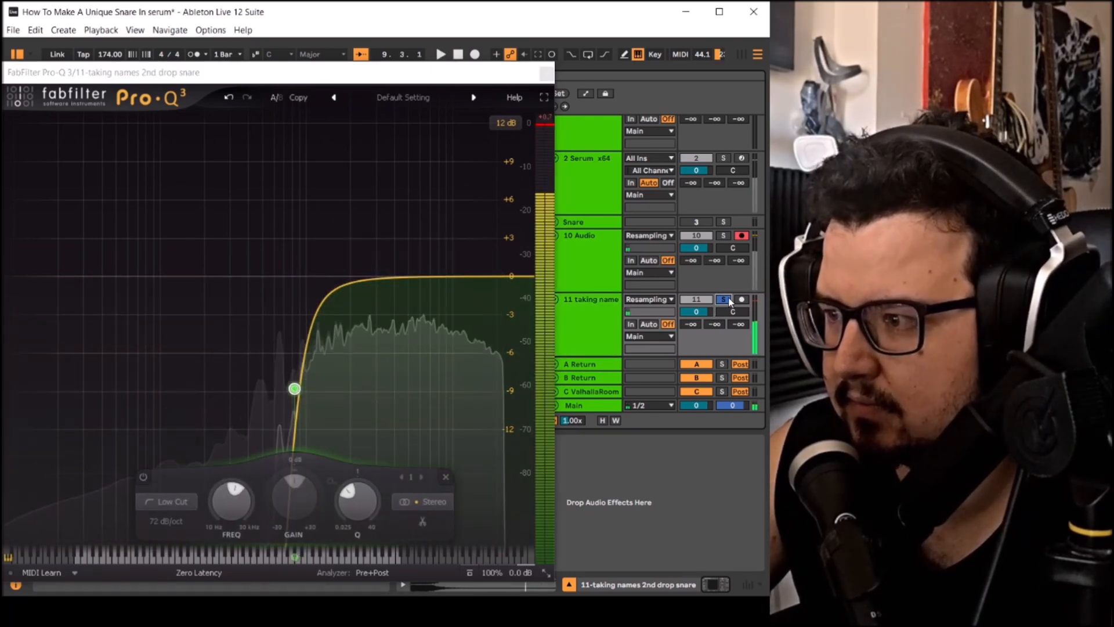
{"action": "left_click", "coordinate": [728, 300]}
{"action": "left_click", "coordinate": [546, 73]}
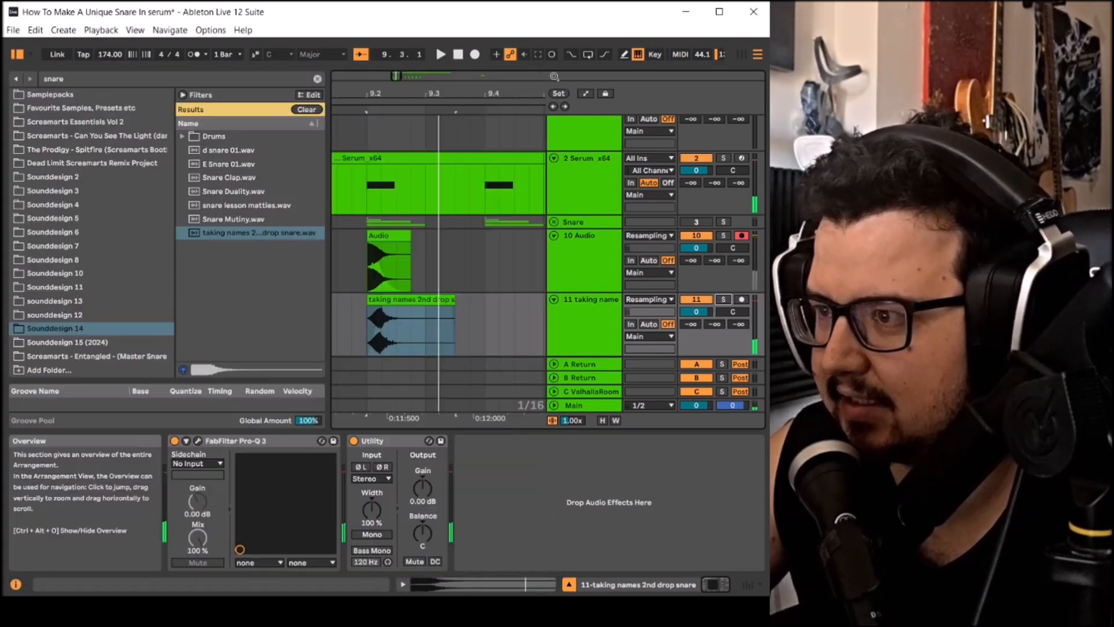
Step: Solo both the resampled snare track and the "taking names" track, and repeatedly audition the two snares layered from 9.2.1
{"action": "left_click", "coordinate": [723, 235]}
{"action": "left_click", "coordinate": [725, 300]}
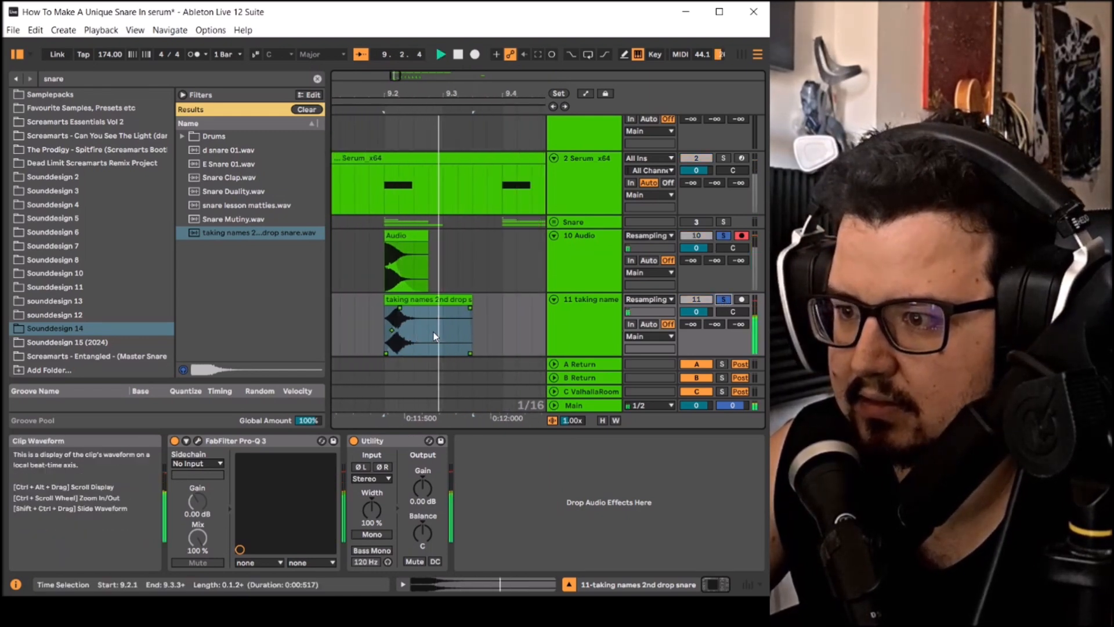
{"action": "left_click", "coordinate": [390, 245]}
{"action": "left_click", "coordinate": [393, 235]}
{"action": "key", "text": "space"}
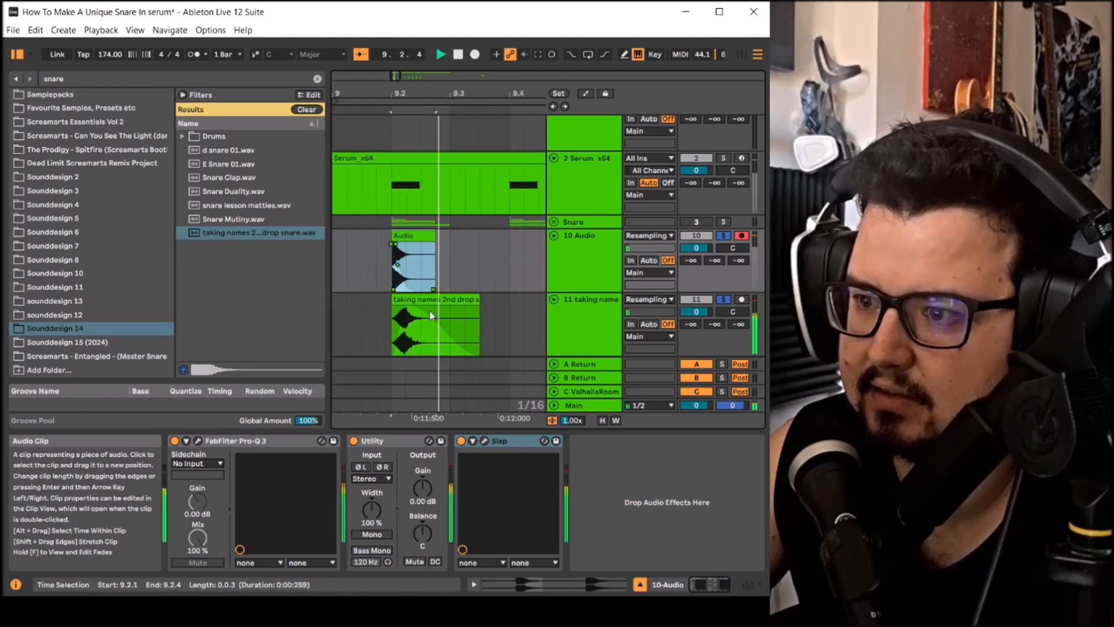
{"action": "left_click", "coordinate": [397, 235]}
{"action": "key", "text": "space"}
{"action": "key", "text": "space"}
{"action": "scroll", "coordinate": [407, 249], "scroll_direction": "down", "scroll_amount": 3}
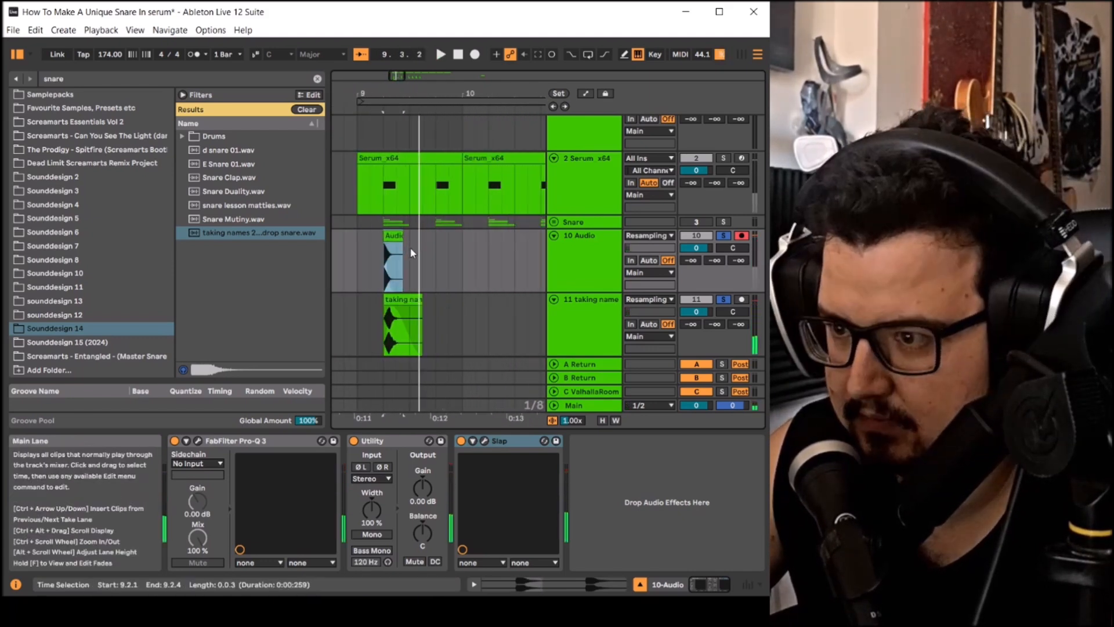
{"action": "key", "text": "space"}
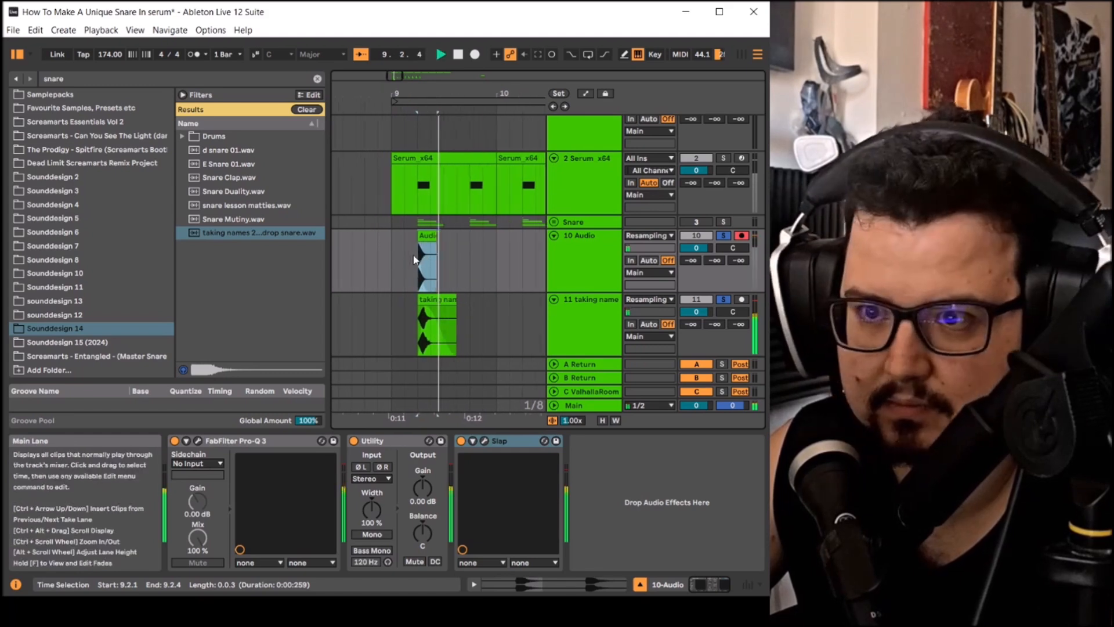
{"action": "key", "text": "space"}
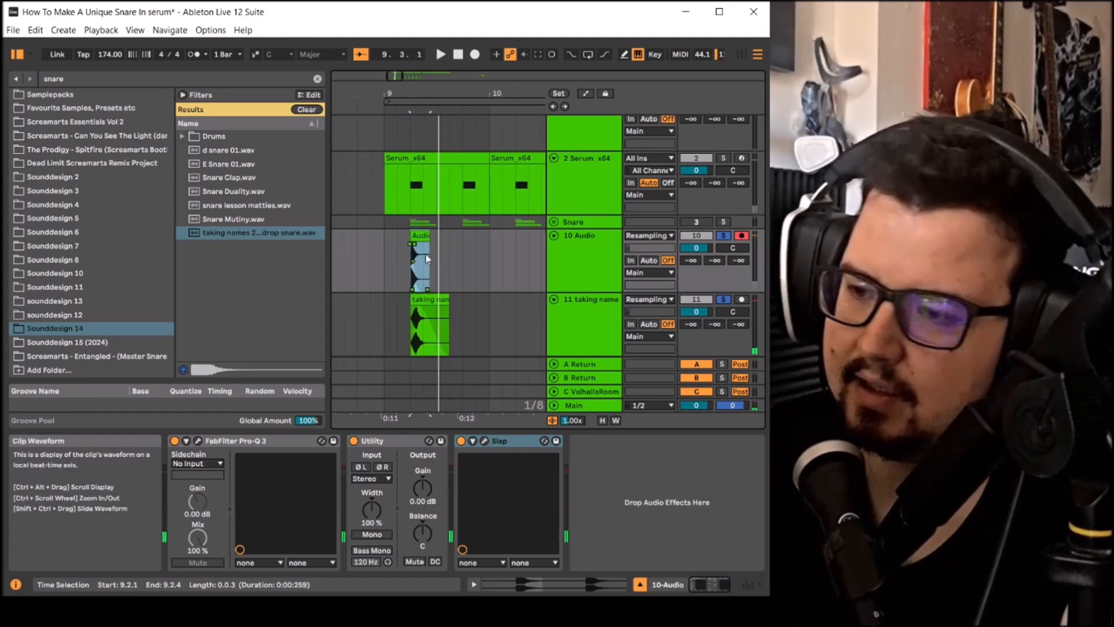